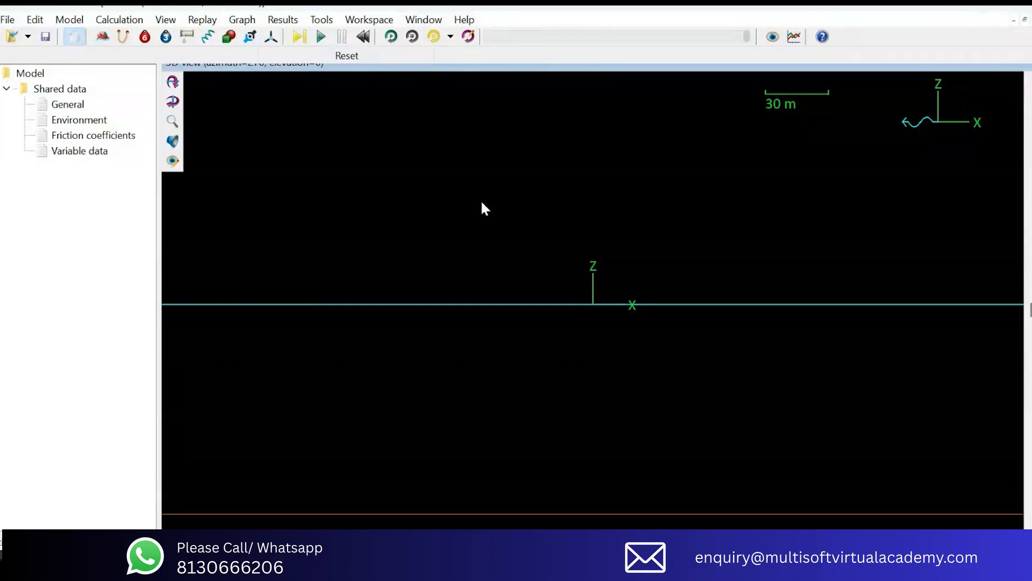
Step: Restore the maximized 3D view so both 3D views sit side by side, and activate the first one
left_click(466, 40)
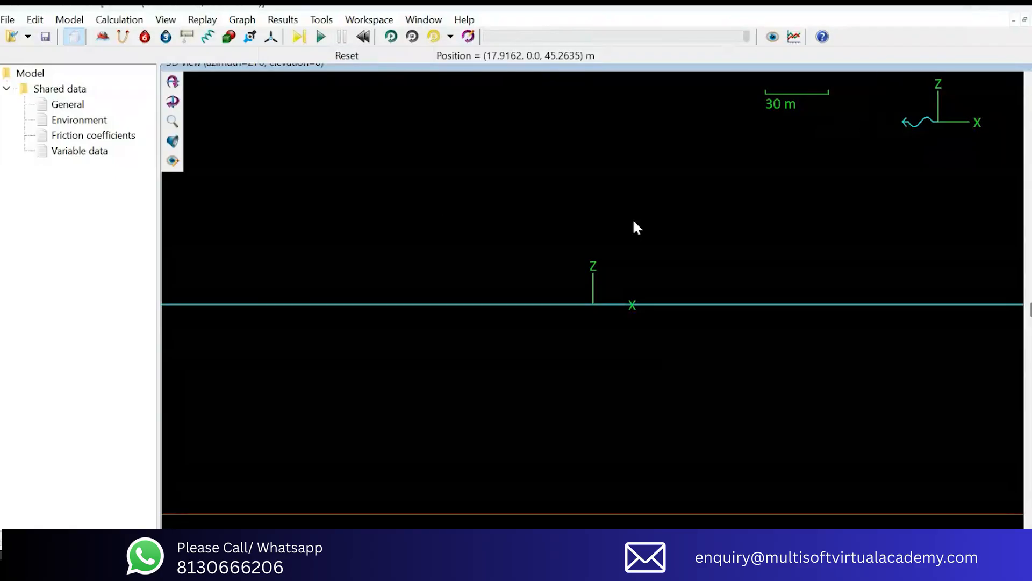
left_click(1024, 21)
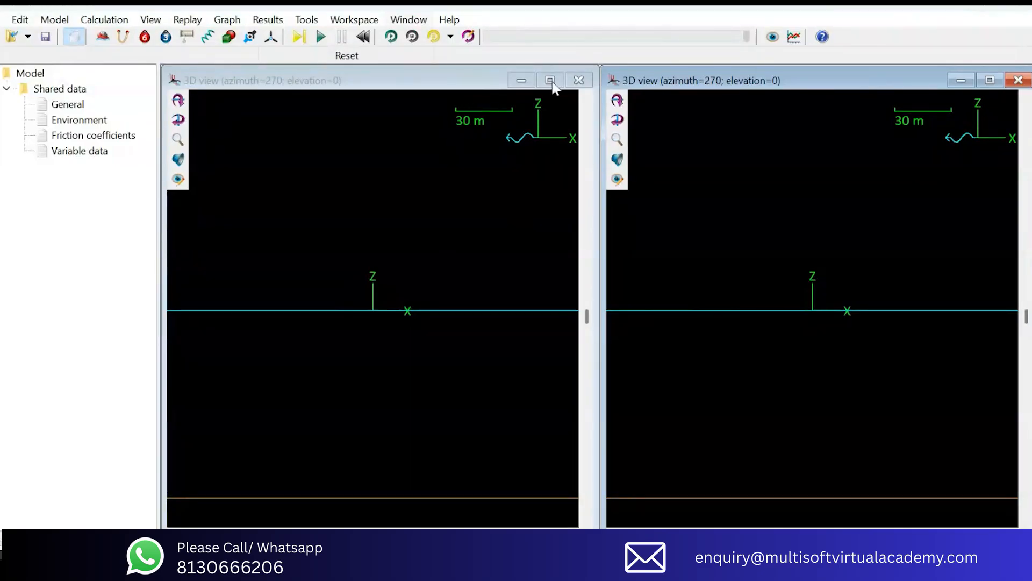
left_click(215, 187)
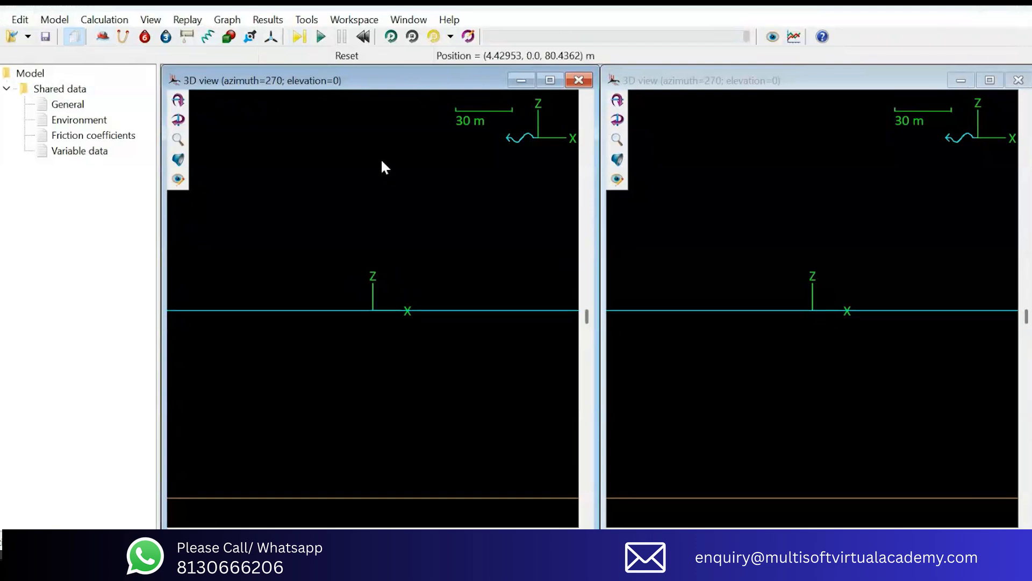
Step: Place a new vessel near the global origin in the active 3D view and select it in the model tree
left_click(100, 37)
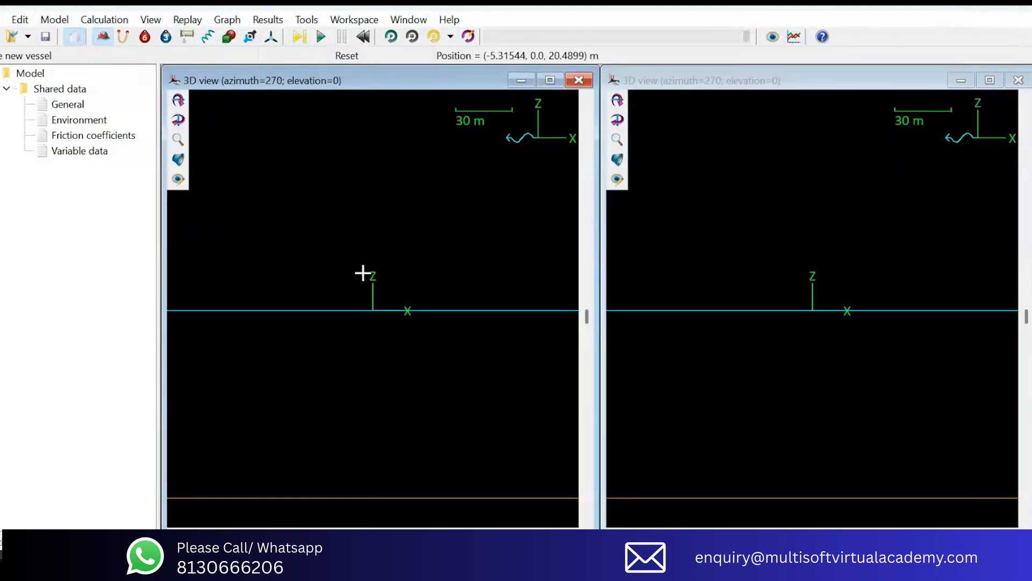
left_click(379, 264)
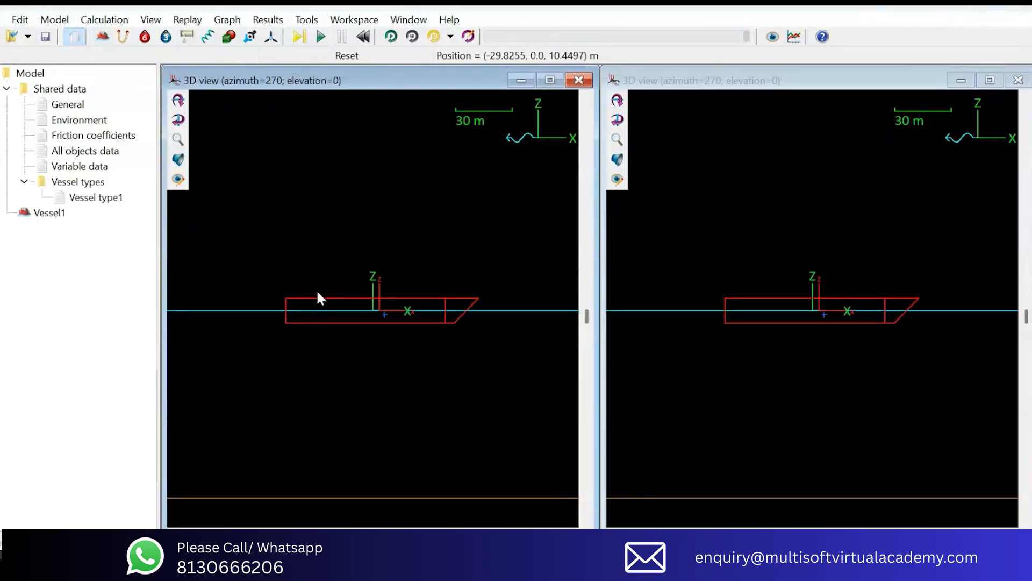
left_click(57, 215)
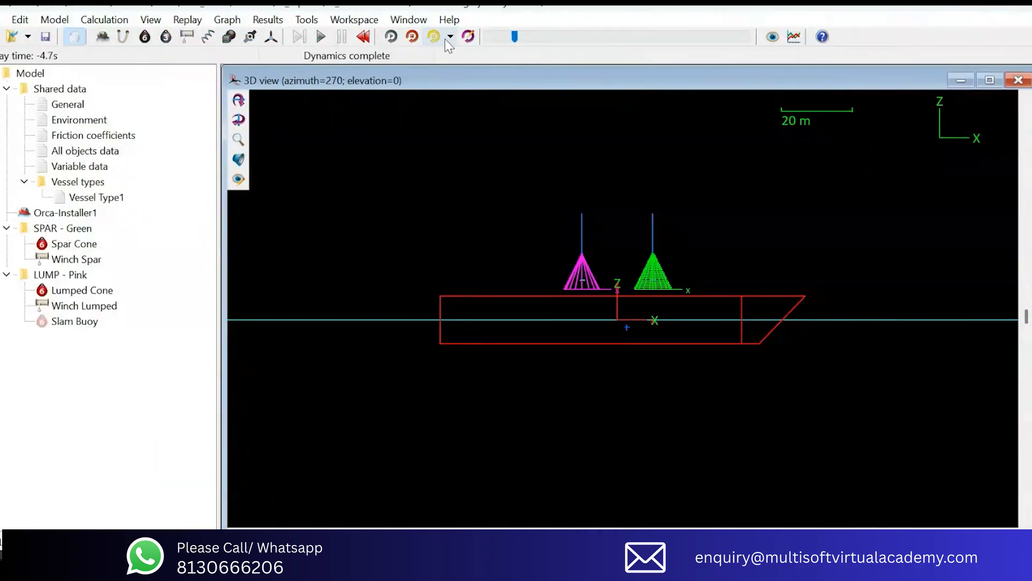
Step: Stop the lowered cone replay, rewind it to the beginning of the simulation and start it again
left_click(374, 22)
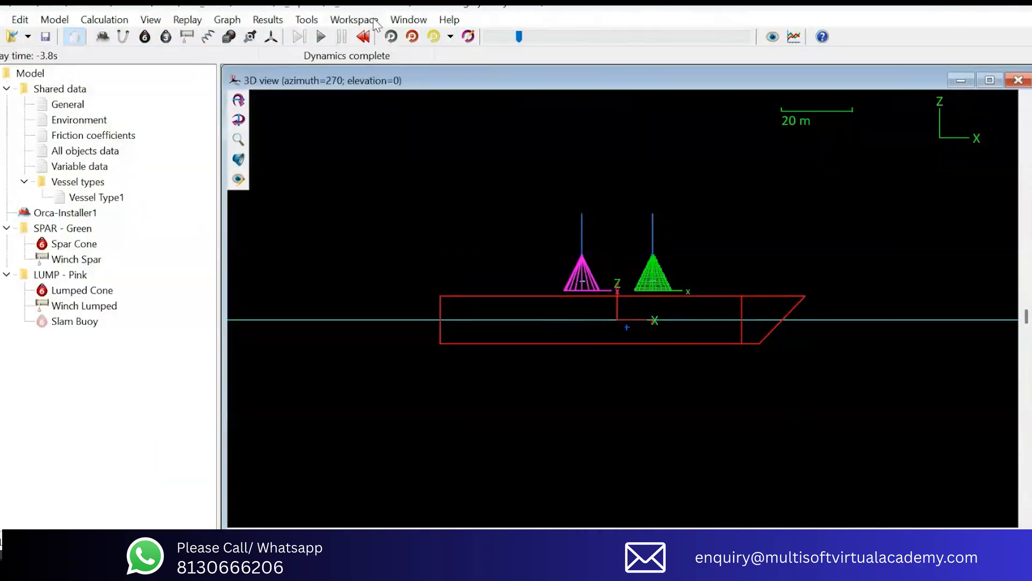
left_click(415, 39)
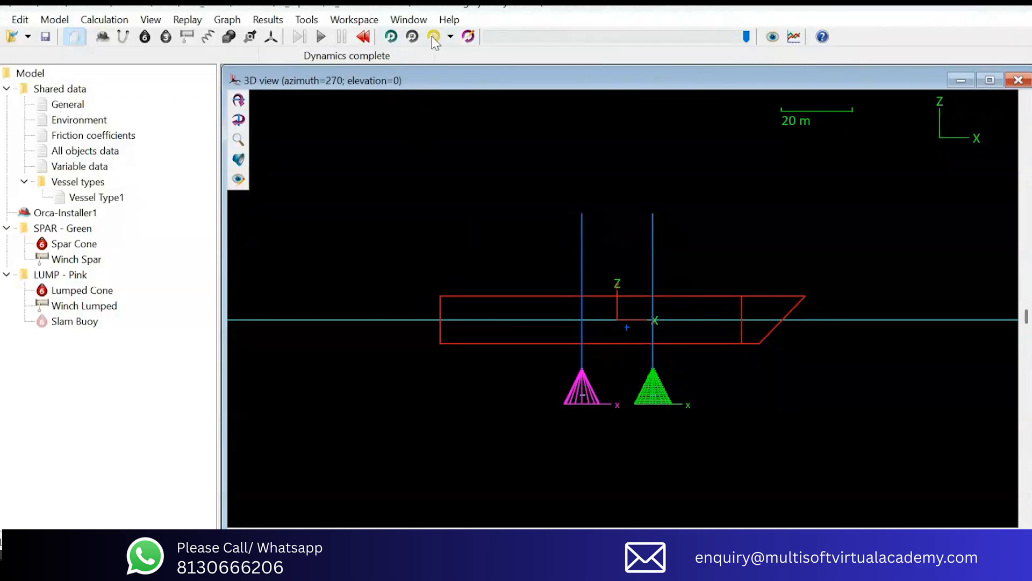
left_click_drag(748, 37, 450, 39)
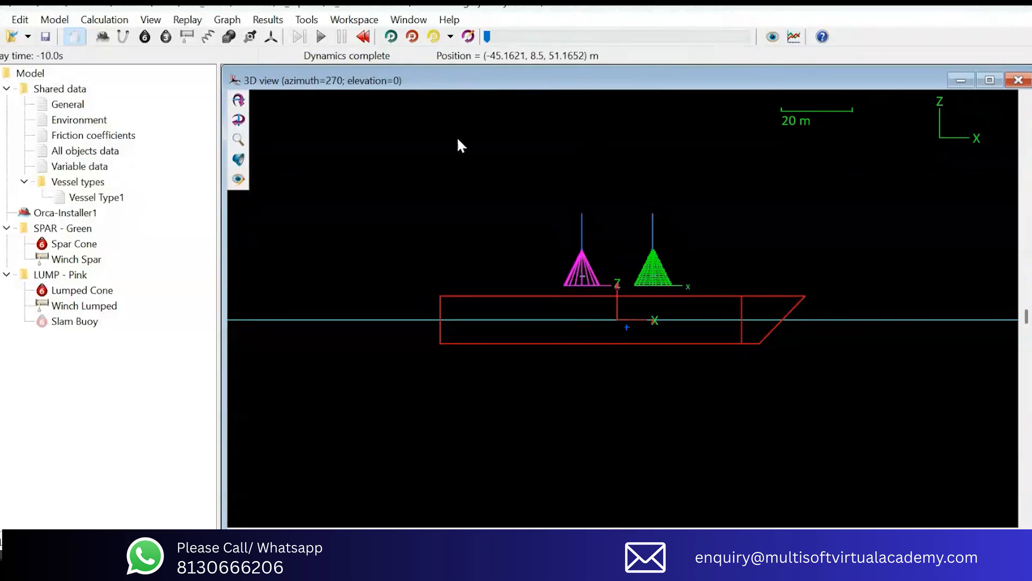
left_click(393, 38)
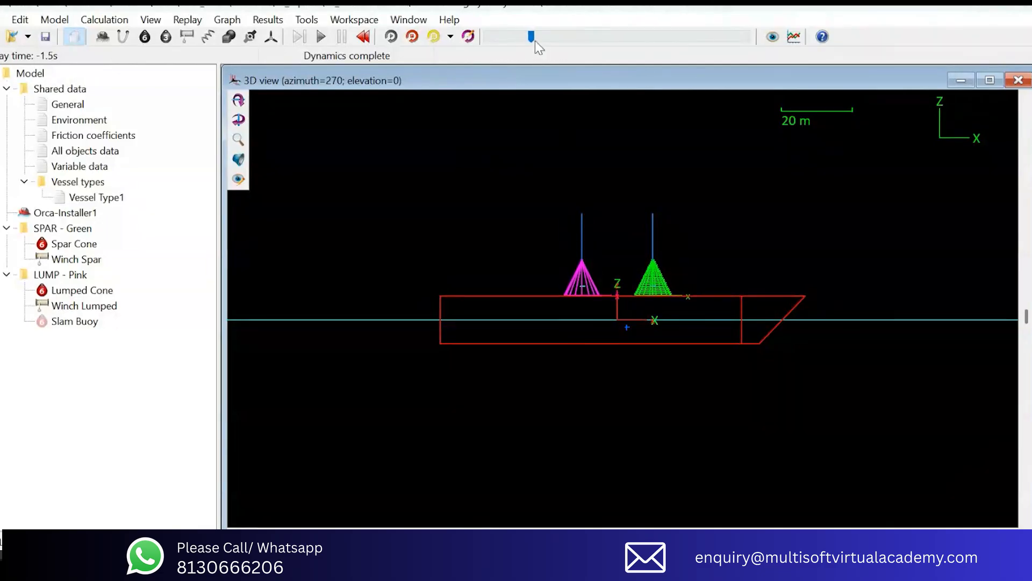
Step: Scrub back and forth through the cone lowering replay, and move it to the end of the simulation
left_click_drag(534, 37, 593, 42)
left_click_drag(594, 42, 571, 42)
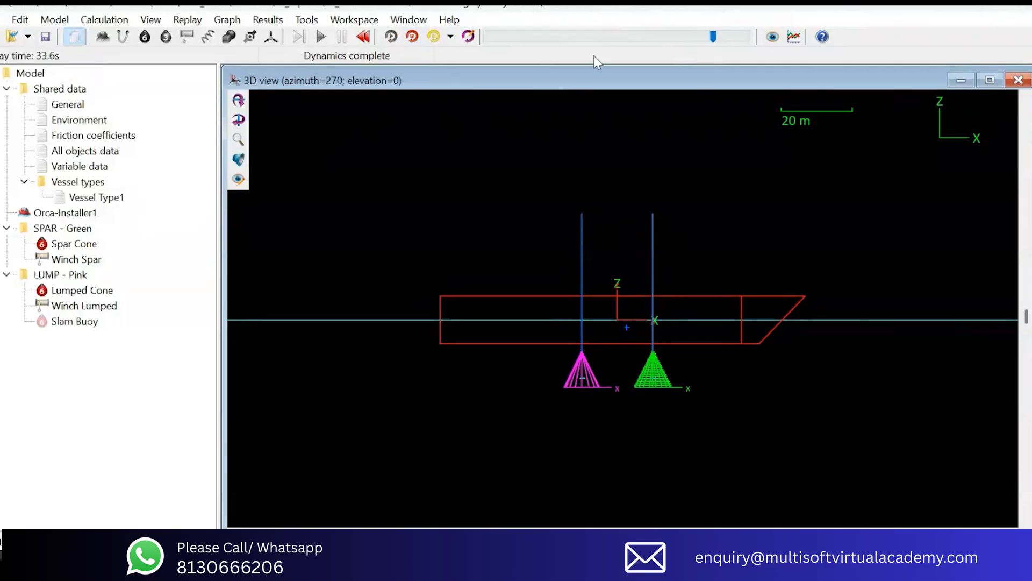
left_click(747, 37)
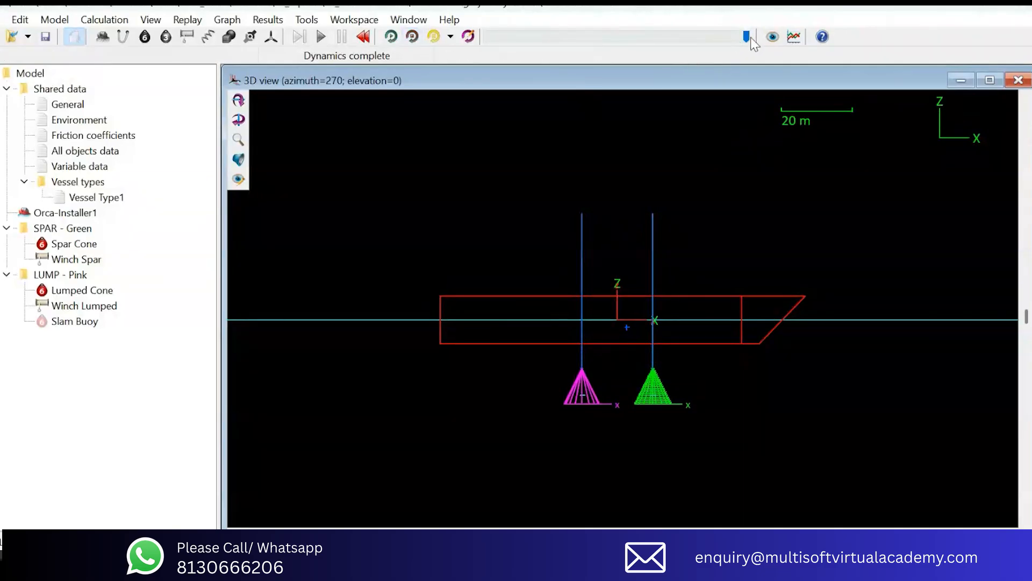
Step: Jump the simulation replay to 10 s
left_click(451, 37)
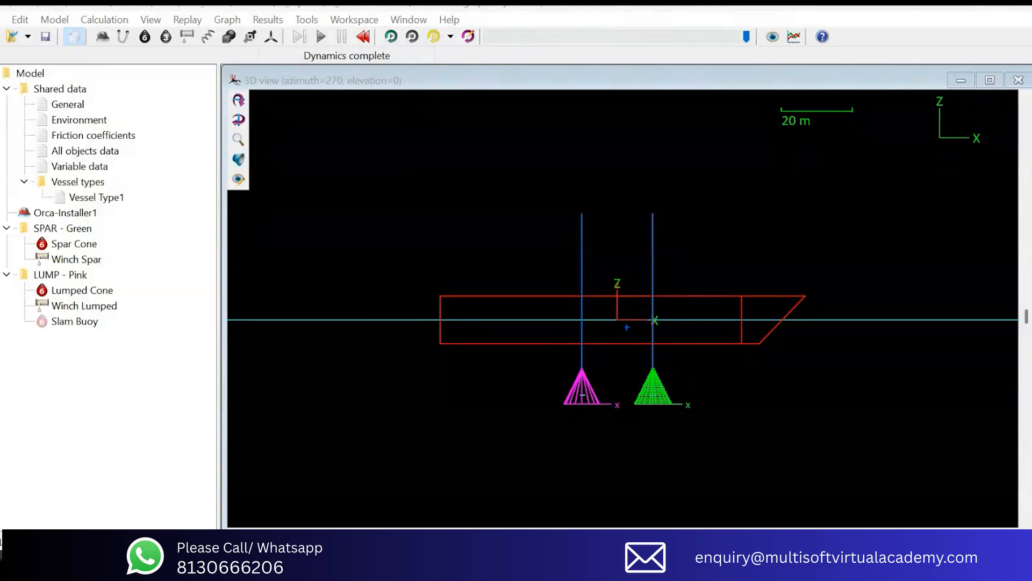
key("Return")
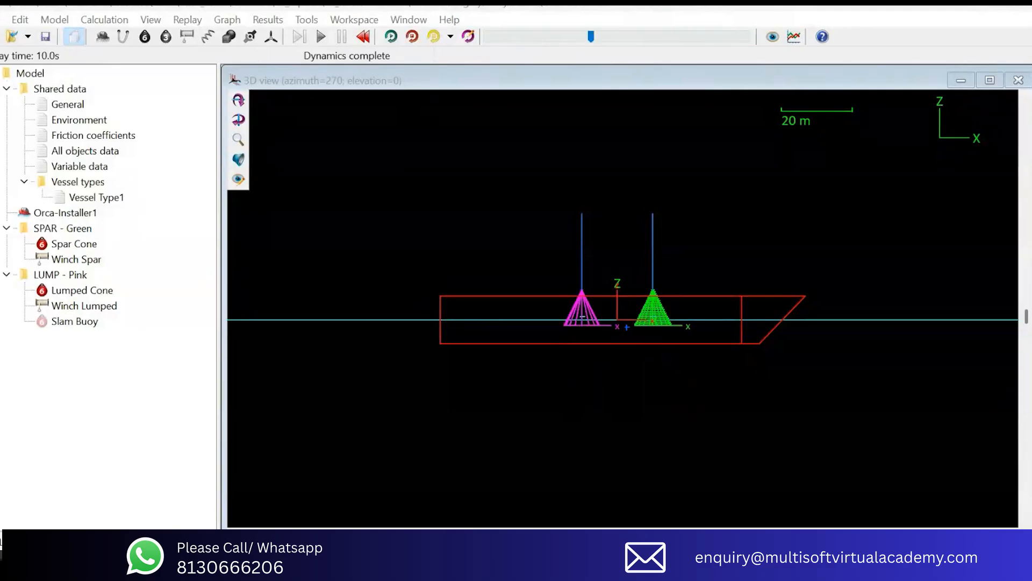
left_click(426, 129)
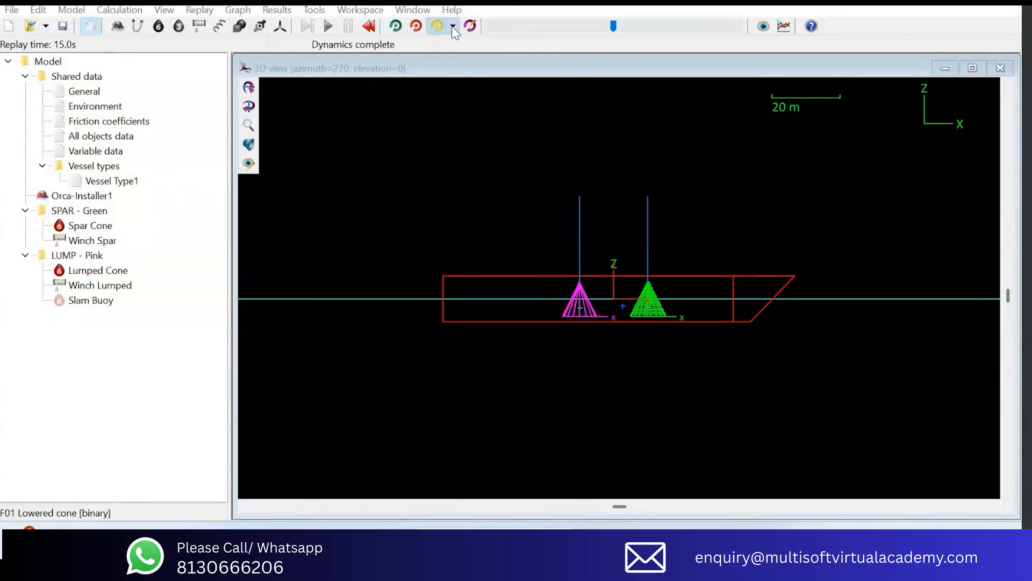
Step: Set the replay time back to 10 s and close the replay time entry
left_click(453, 27)
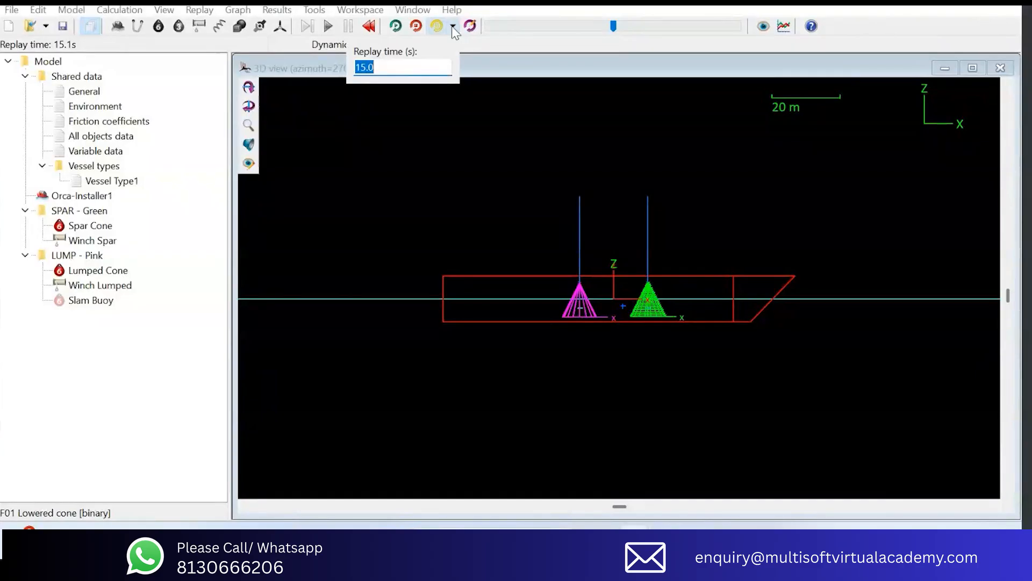
left_click_drag(410, 65, 274, 58)
type("10")
key("Return")
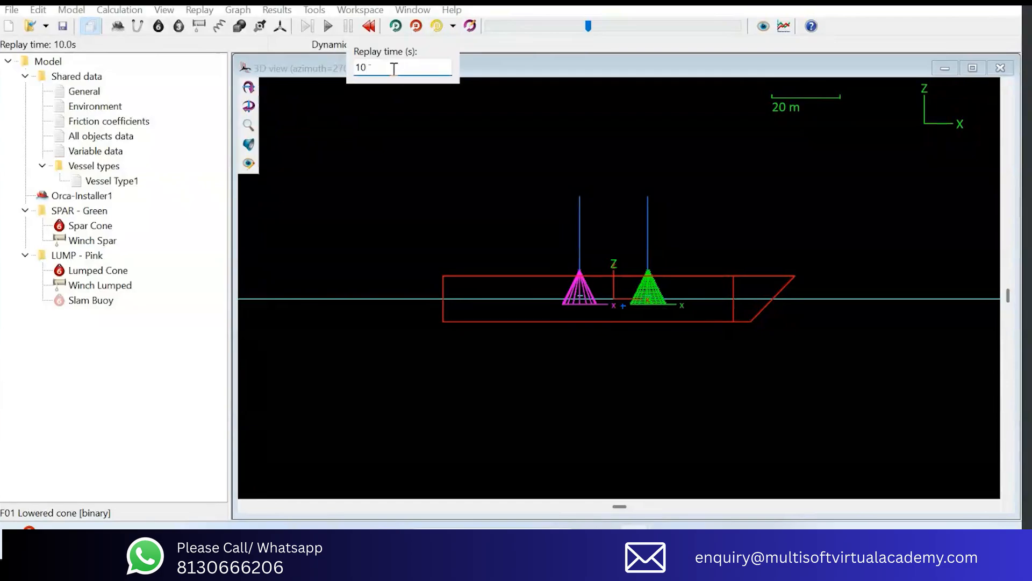
left_click(399, 75)
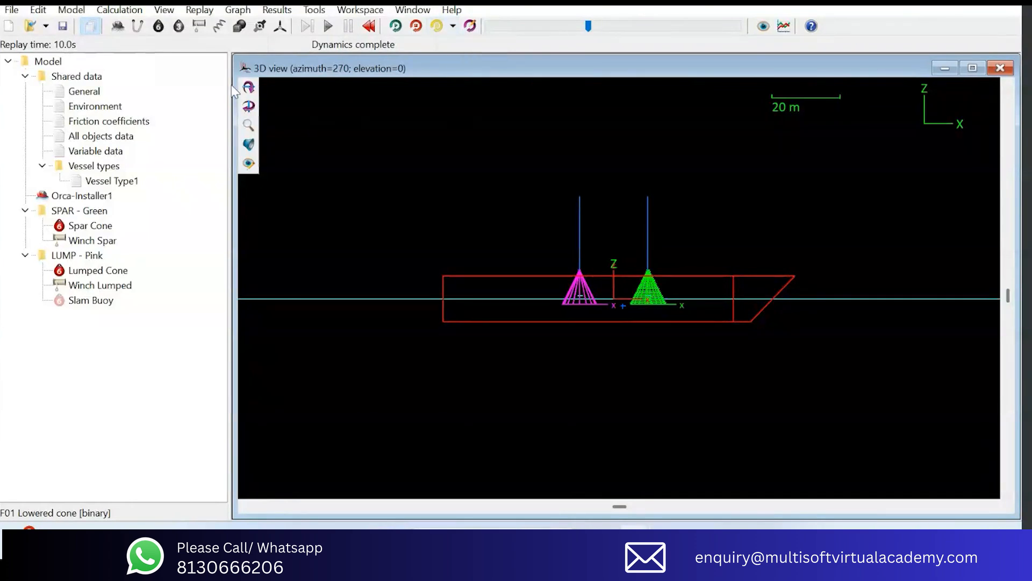
Step: Step the replay forward one increment at a time from 10 s to about 10.9 s
left_click(439, 30)
left_click(440, 28)
left_click(439, 29)
left_click(439, 29)
left_click(439, 30)
left_click(440, 30)
left_click(439, 30)
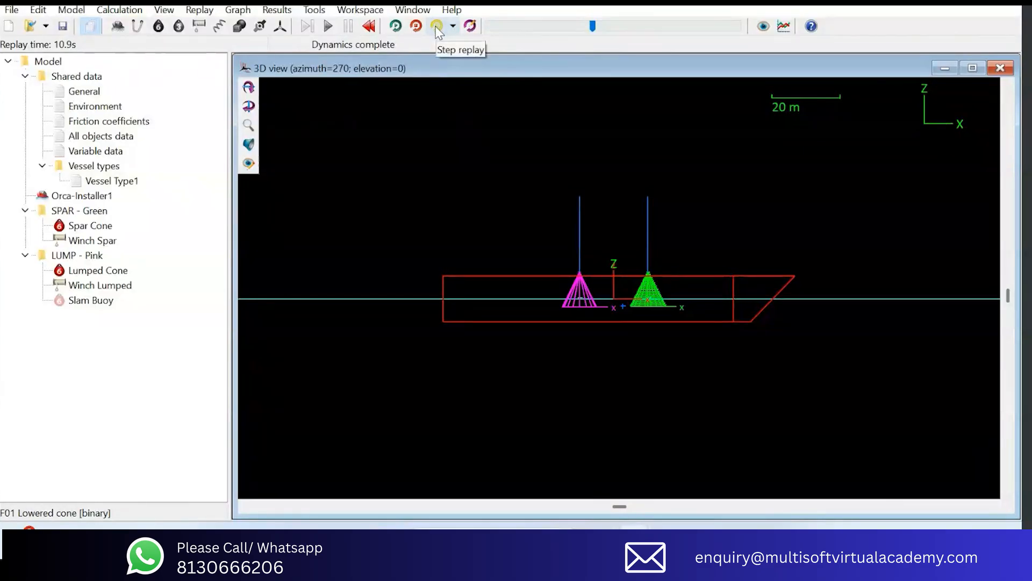
Step: Review the Stage 1, Whole simulation and Latest wave periods in the replay parameters without applying changes
left_click(471, 26)
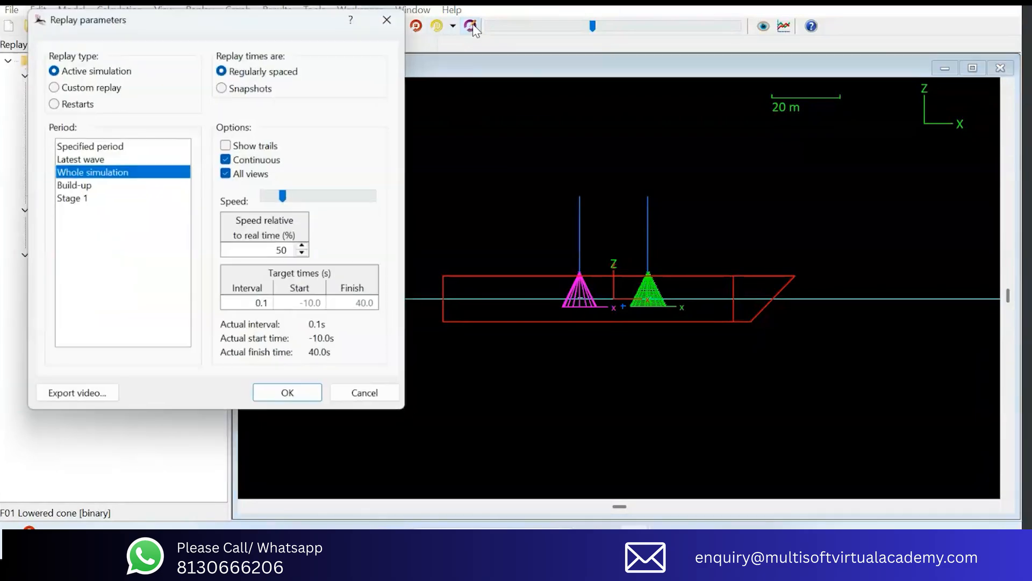
left_click_drag(164, 23, 176, 36)
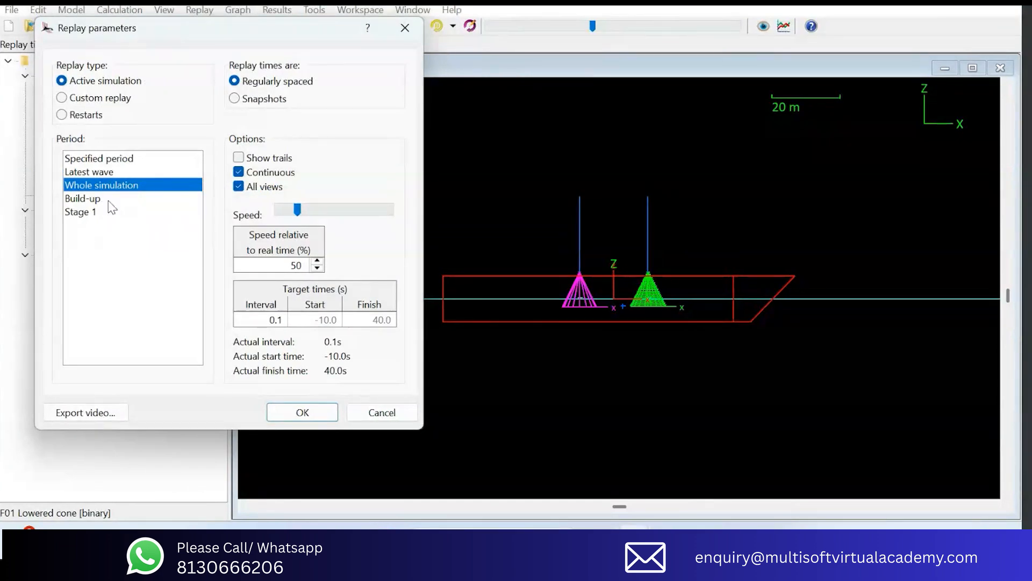
left_click(98, 217)
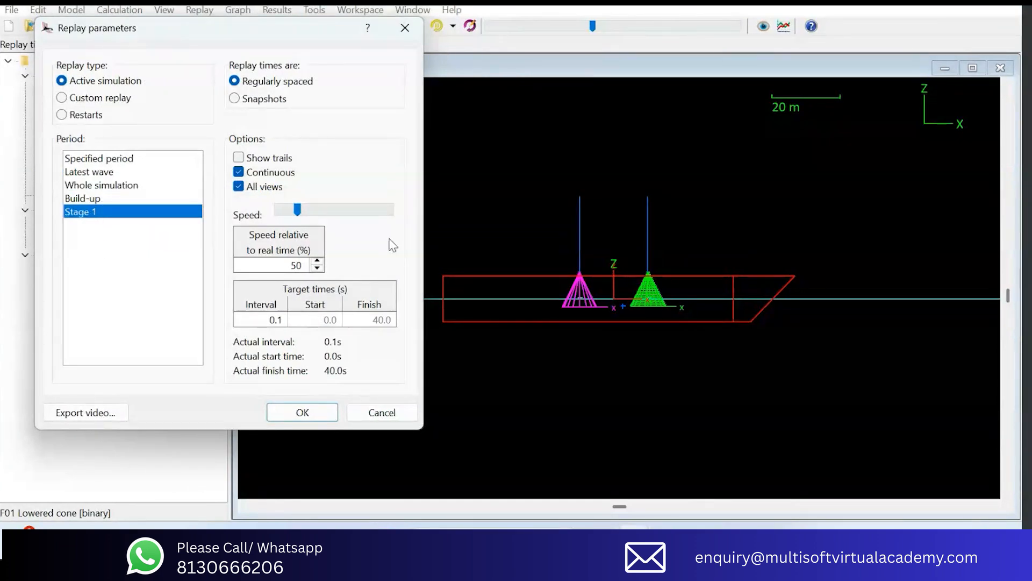
left_click(90, 185)
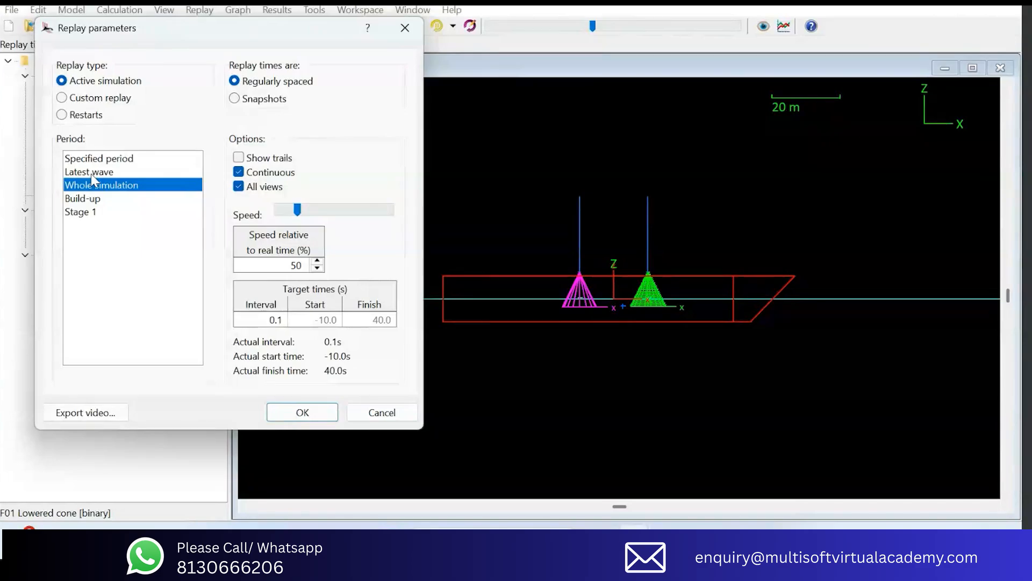
left_click(92, 172)
left_click(395, 33)
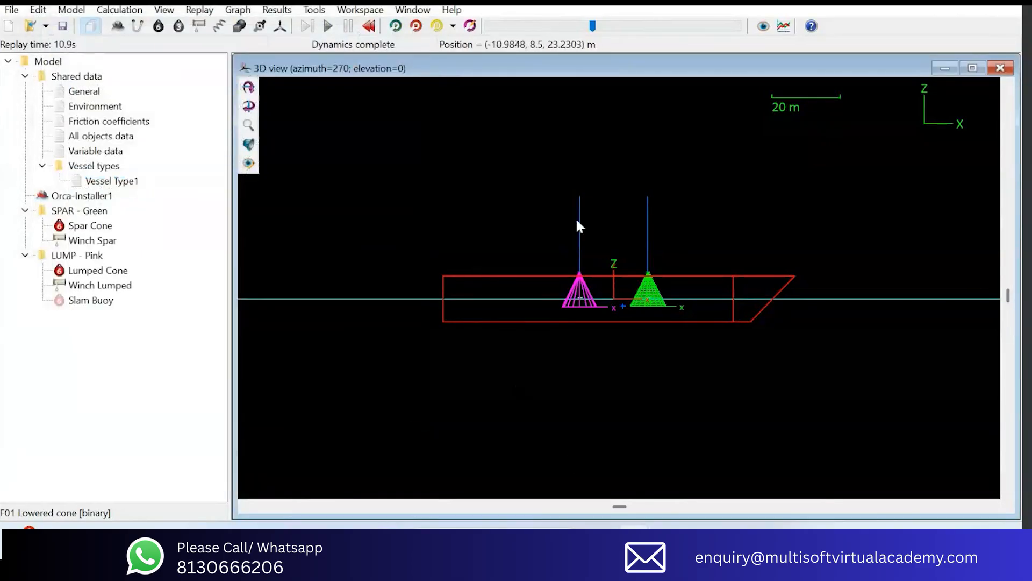
Step: Examine the environment's wave data for Wave1, including the waves preview settings and the wave type
double_click(537, 259)
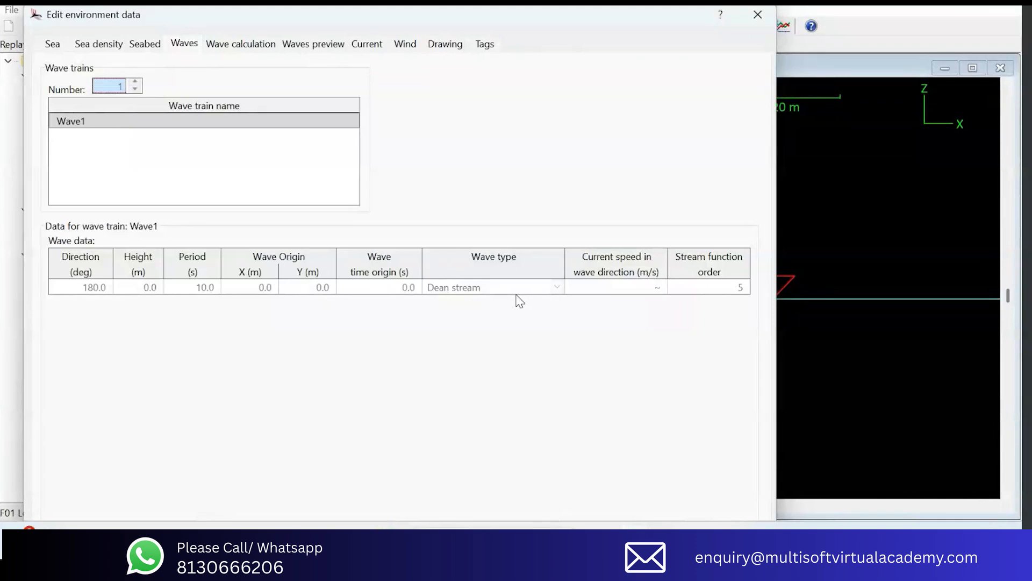
left_click(305, 46)
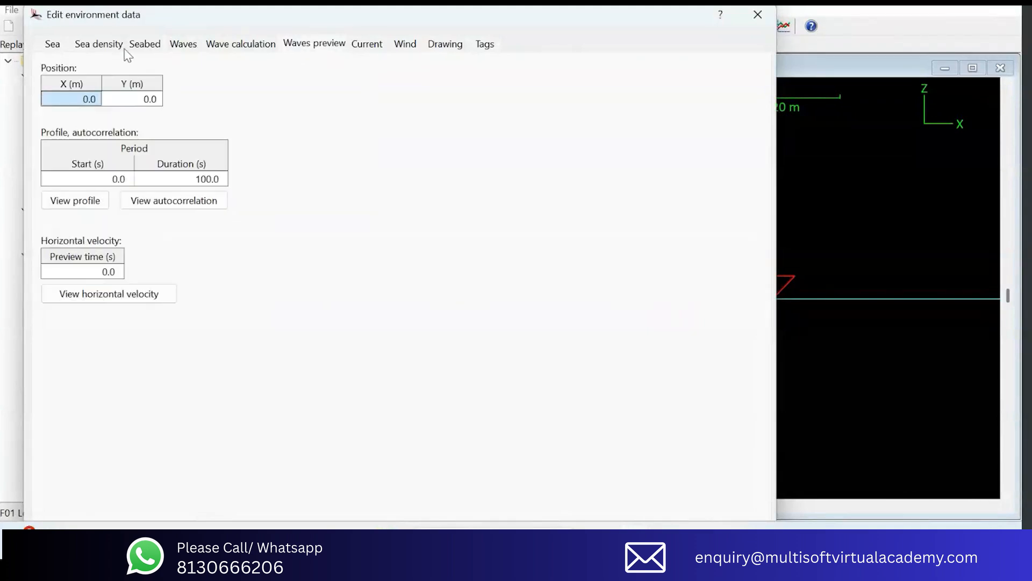
left_click(186, 45)
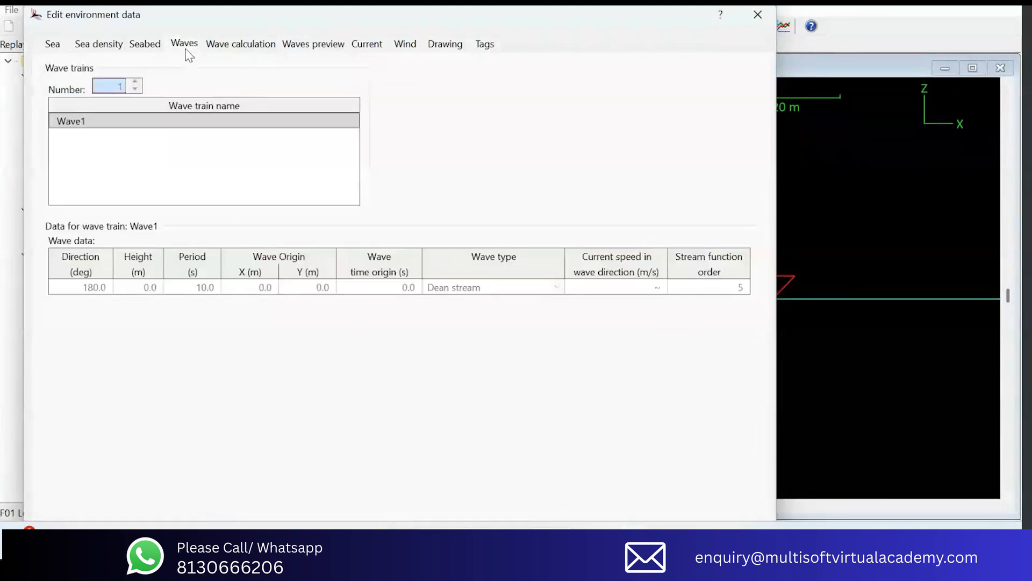
left_click(430, 288)
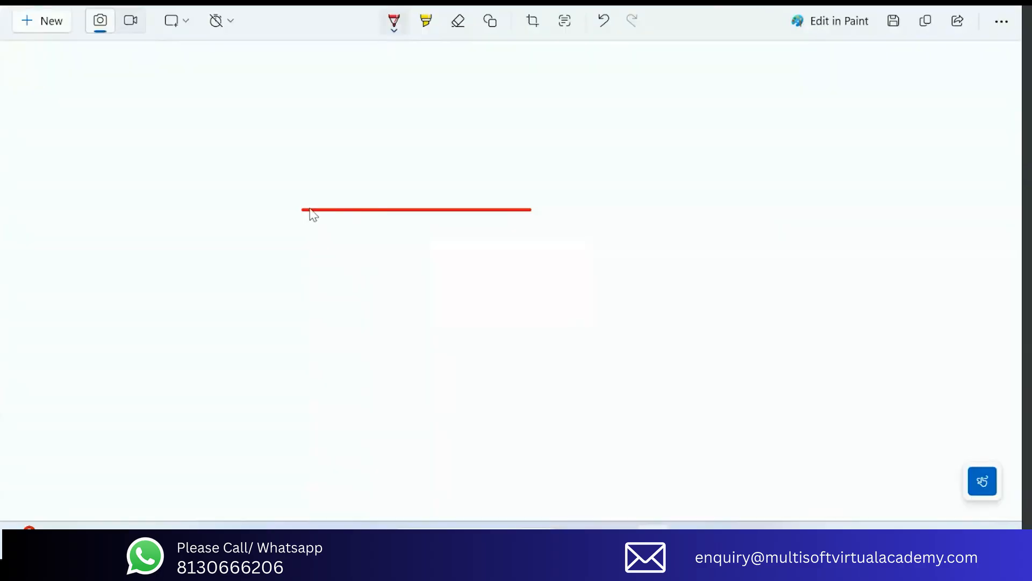
Step: In Snipping Tool, sketch a regular wave on the existing red line and an irregular wave on a baseline beneath it
mouse_move(309, 209)
left_mouse_down()
mouse_move(322, 197)
mouse_move(380, 215)
mouse_move(389, 196)
mouse_move(432, 220)
left_mouse_up()
left_click_drag(486, 197, 514, 206)
mouse_move(278, 332)
left_mouse_down()
mouse_move(693, 332)
mouse_move(327, 303)
mouse_move(358, 340)
mouse_move(376, 291)
mouse_move(436, 377)
mouse_move(436, 290)
mouse_move(548, 348)
mouse_move(605, 317)
mouse_move(608, 325)
left_mouse_up()
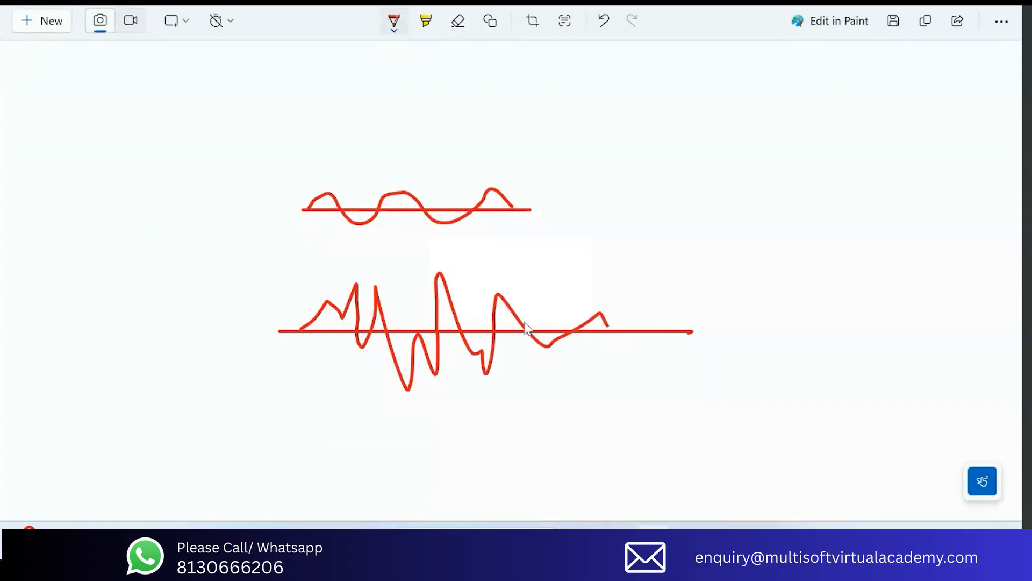
Step: Sketch a pair of axes with a single-peaked wave spectrum curve beside the irregular wave
left_click_drag(793, 220, 817, 355)
left_click_drag(762, 324, 890, 316)
mouse_move(801, 318)
left_mouse_down()
mouse_move(834, 263)
mouse_move(912, 316)
mouse_move(947, 312)
left_mouse_up()
left_click_drag(878, 317, 949, 317)
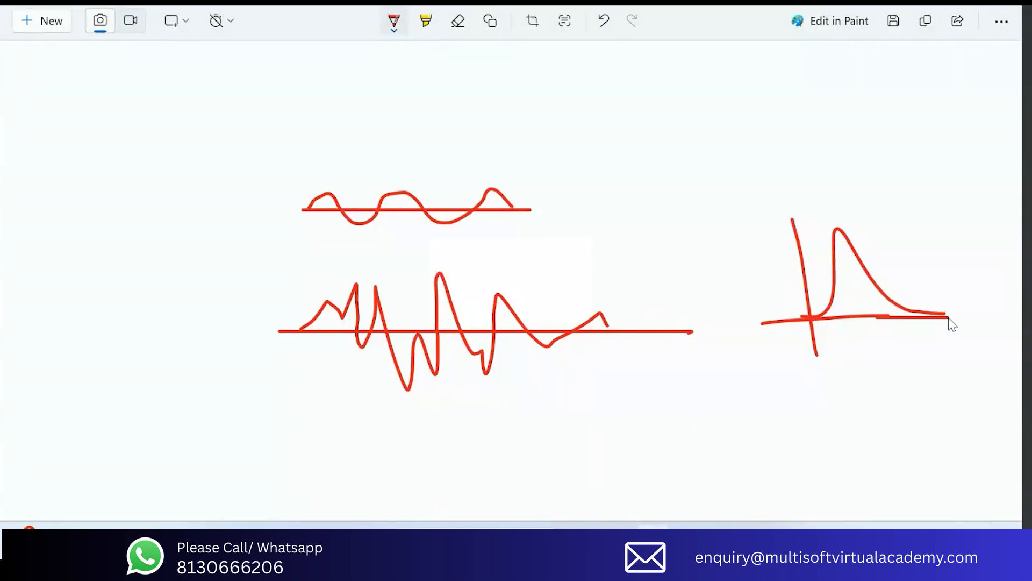
Step: Retrace the regular wave and extend it and its baseline by one more trough
mouse_move(304, 211)
left_mouse_down()
mouse_move(336, 201)
mouse_move(357, 225)
mouse_move(400, 195)
mouse_move(454, 223)
mouse_move(490, 192)
mouse_move(549, 226)
mouse_move(588, 220)
mouse_move(594, 206)
left_mouse_up()
left_click_drag(520, 211, 595, 209)
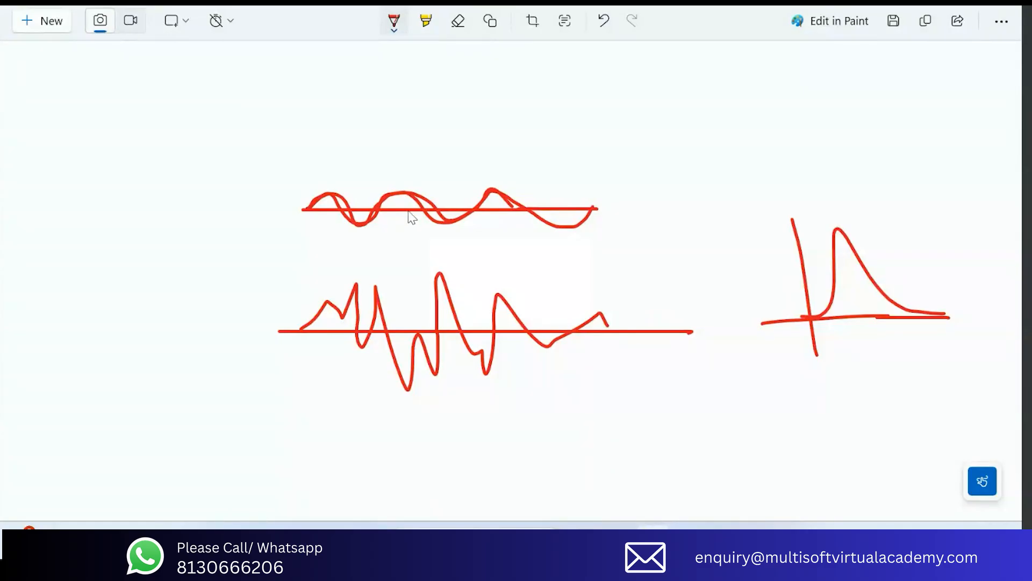
Step: Draw axes above the spectrum with a response curve that starts irregular and becomes periodic, retracing the regular wave alongside
left_click_drag(603, 138, 916, 138)
left_click_drag(625, 74, 635, 196)
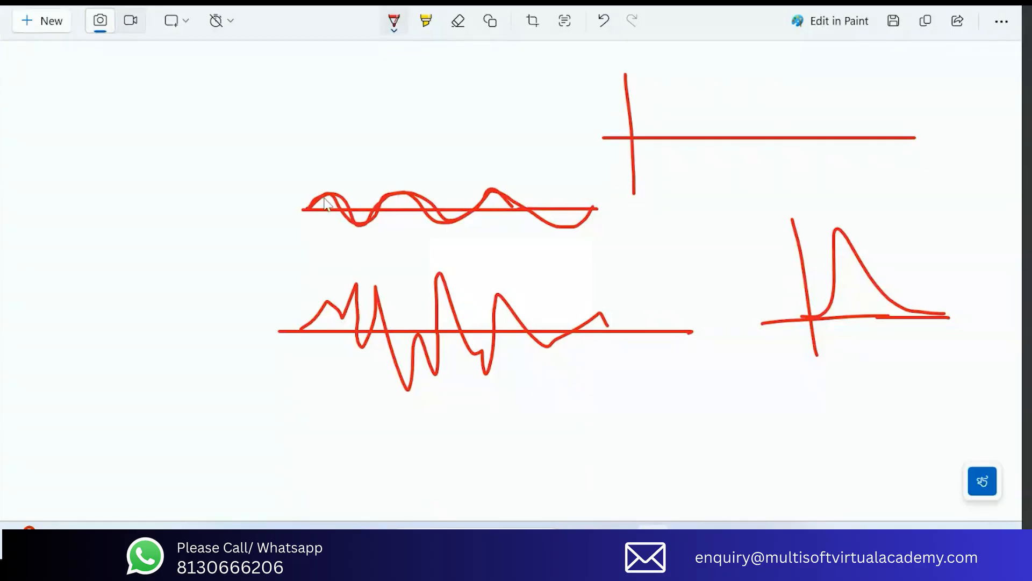
mouse_move(352, 210)
left_mouse_down()
mouse_move(380, 219)
mouse_move(411, 193)
mouse_move(447, 220)
mouse_move(465, 207)
left_mouse_up()
mouse_move(632, 135)
left_mouse_down()
mouse_move(641, 108)
mouse_move(675, 90)
mouse_move(701, 166)
mouse_move(749, 143)
mouse_move(768, 69)
mouse_move(827, 203)
mouse_move(854, 74)
mouse_move(915, 192)
mouse_move(928, 79)
left_mouse_up()
mouse_move(390, 191)
left_mouse_down()
mouse_move(467, 221)
mouse_move(511, 195)
mouse_move(585, 227)
mouse_move(592, 213)
left_mouse_up()
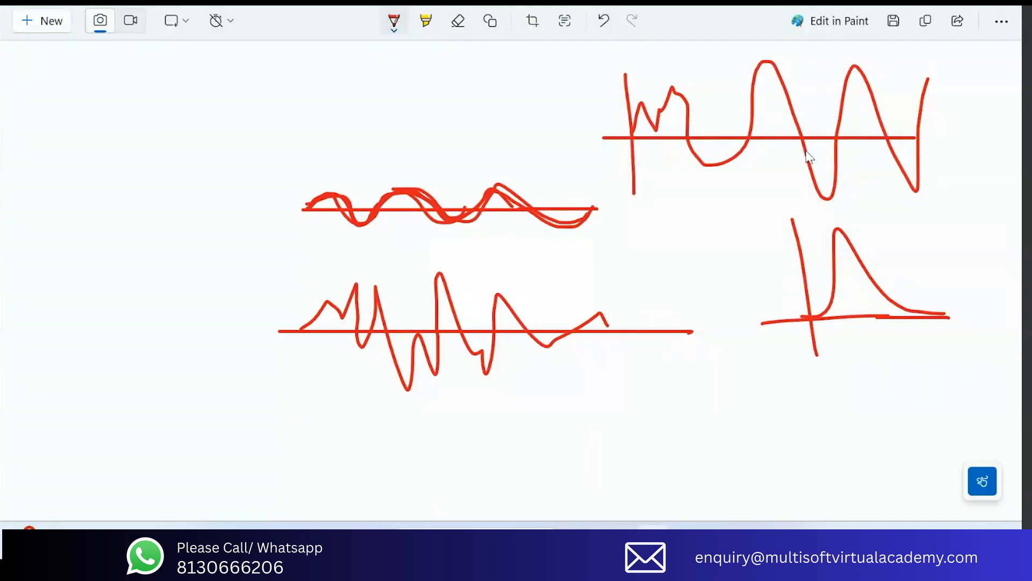
mouse_move(925, 84)
left_mouse_down()
mouse_move(937, 67)
mouse_move(970, 129)
mouse_move(917, 138)
mouse_move(979, 139)
left_mouse_up()
Step: Mark the last cycle of the regular wave and the end portion of the response curve with vertical lines
left_click_drag(475, 147, 483, 257)
left_click_drag(585, 145, 591, 254)
left_click_drag(475, 149, 477, 253)
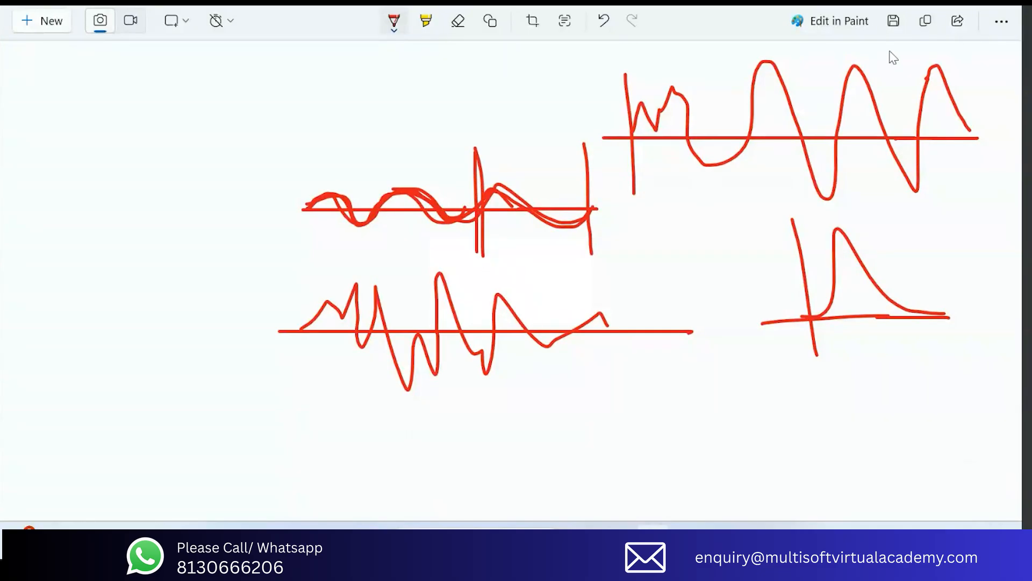
left_click_drag(889, 50, 916, 235)
left_click_drag(938, 47, 949, 215)
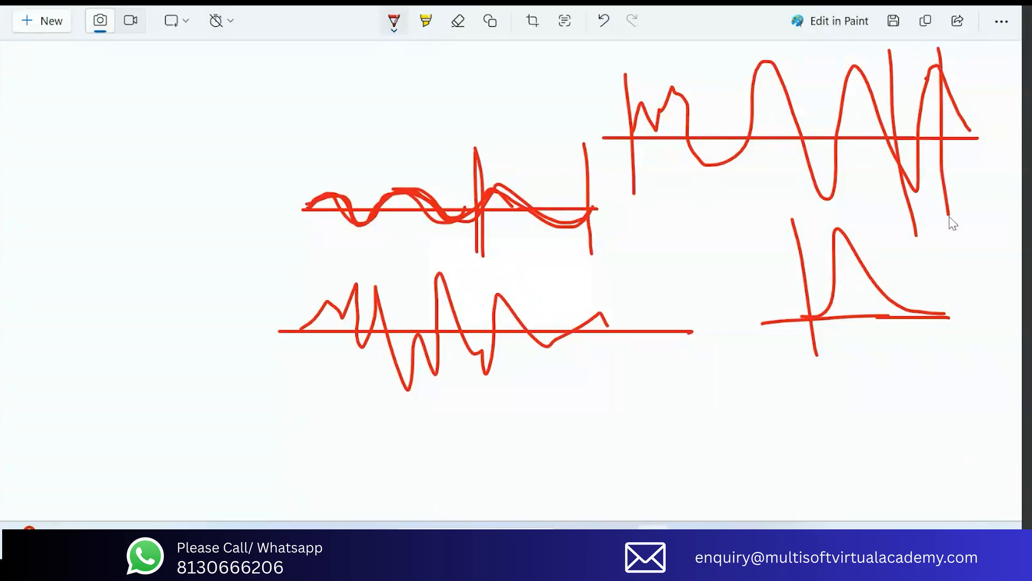
Step: Retrace the marked end cycle of the response curve and switch back to the OrcaFlex model
mouse_move(908, 180)
left_mouse_down()
mouse_move(917, 188)
mouse_move(919, 105)
mouse_move(935, 78)
left_mouse_up()
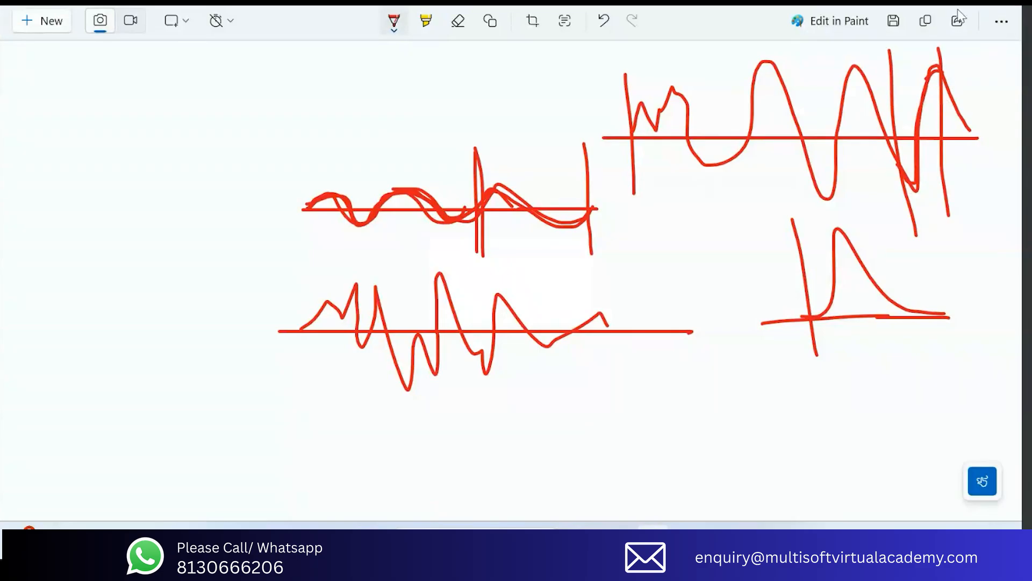
left_click(920, 4)
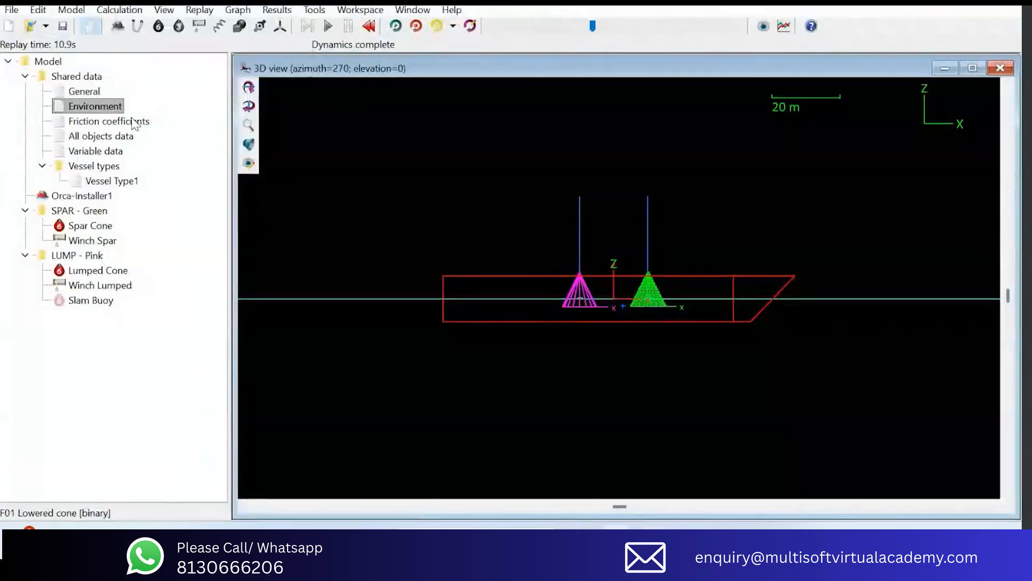
Step: View the time history graph of the Slam Buoy's Slam GX force and close it
left_click(277, 10)
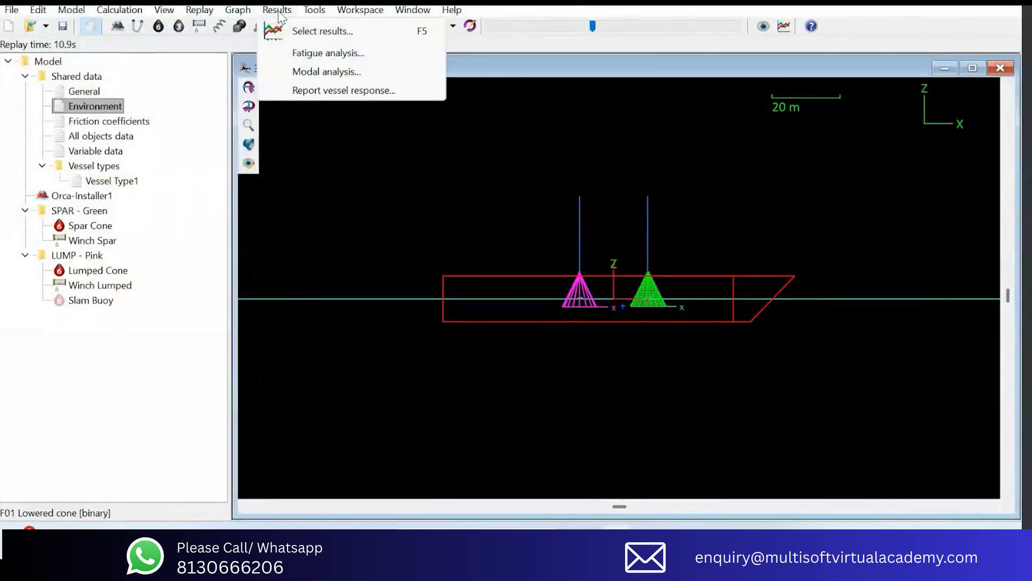
left_click(557, 126)
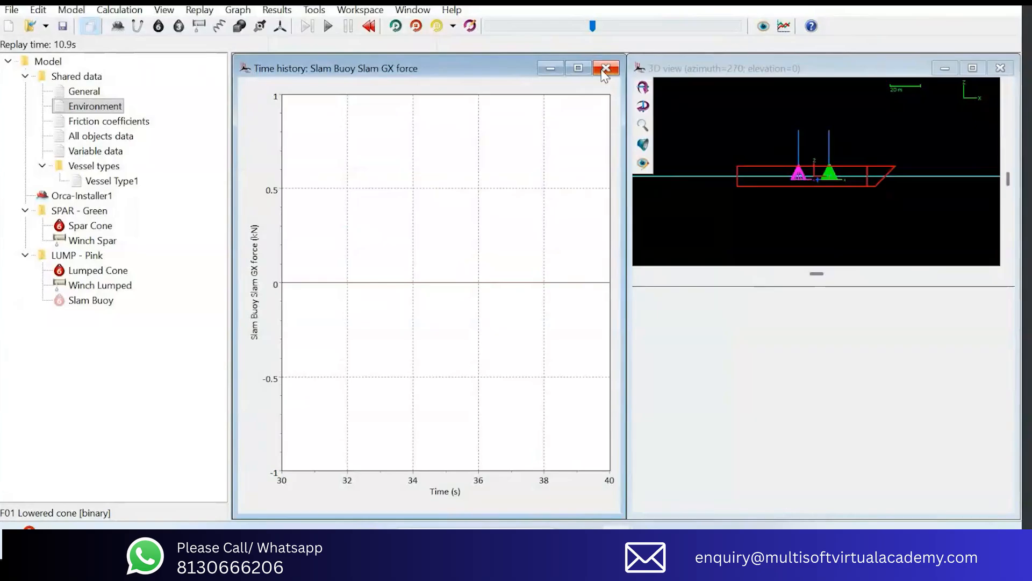
left_click(603, 70)
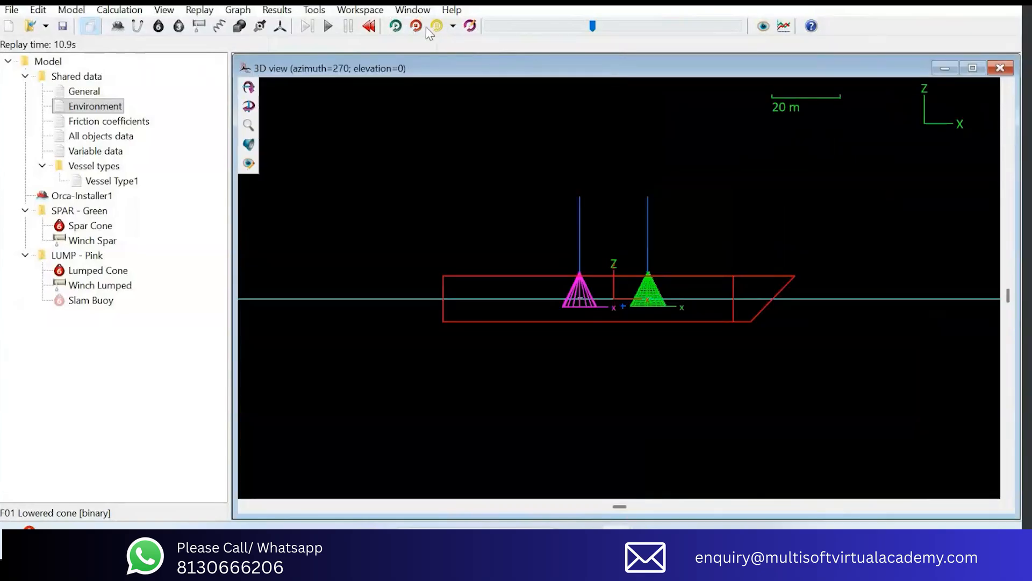
Step: Replay the lowered cone simulation over the latest wave
left_click(470, 26)
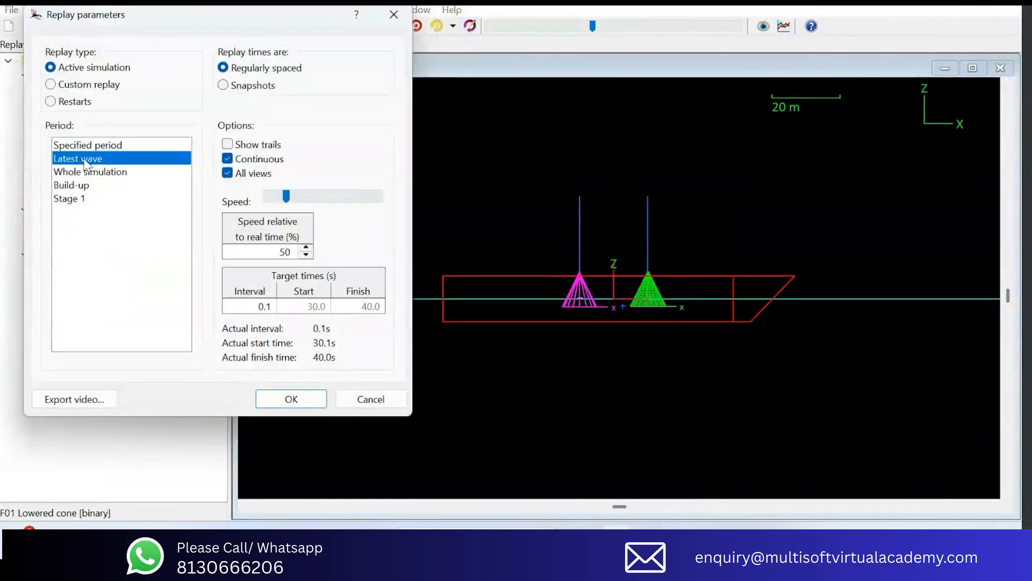
left_click(291, 399)
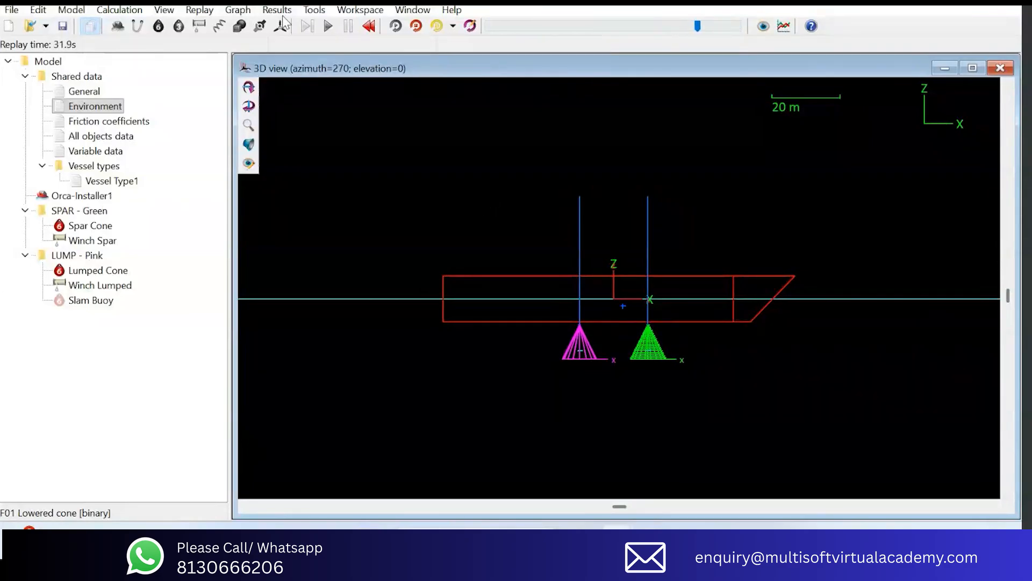
Step: Change the replay period to Specified period and move the replay parameters dialog toward the middle of the model
left_click(470, 27)
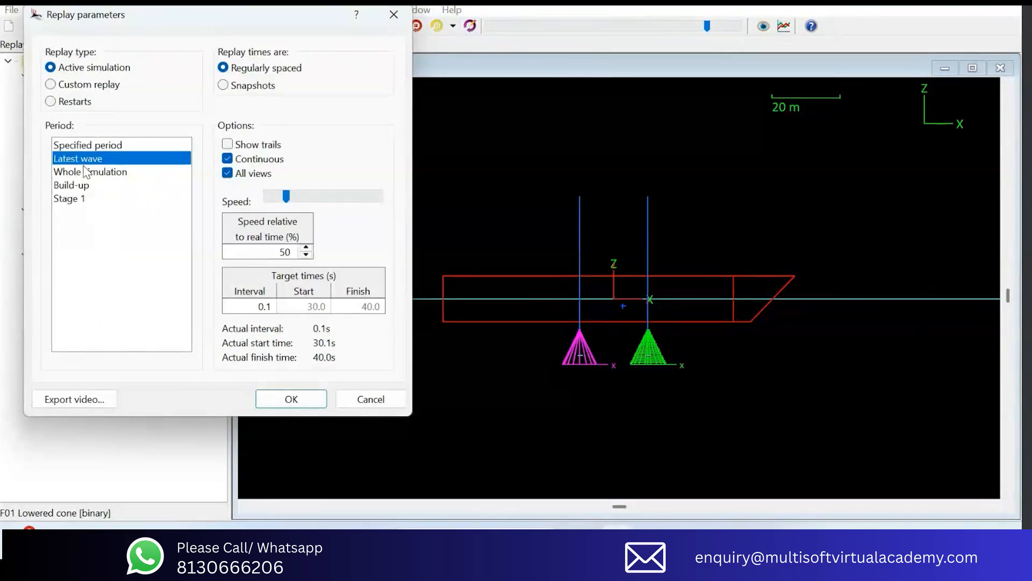
left_click(85, 146)
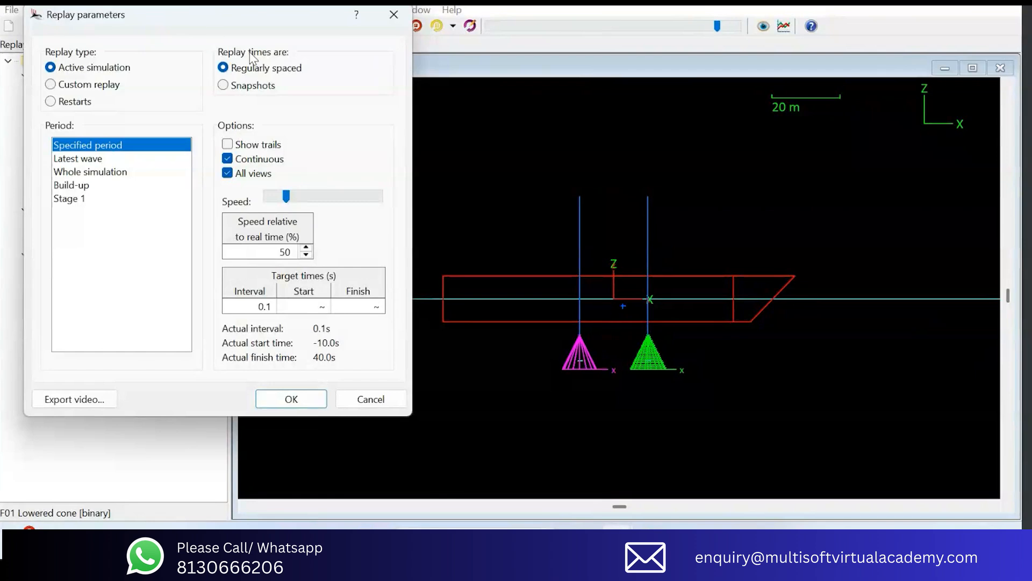
left_click_drag(228, 19, 412, 65)
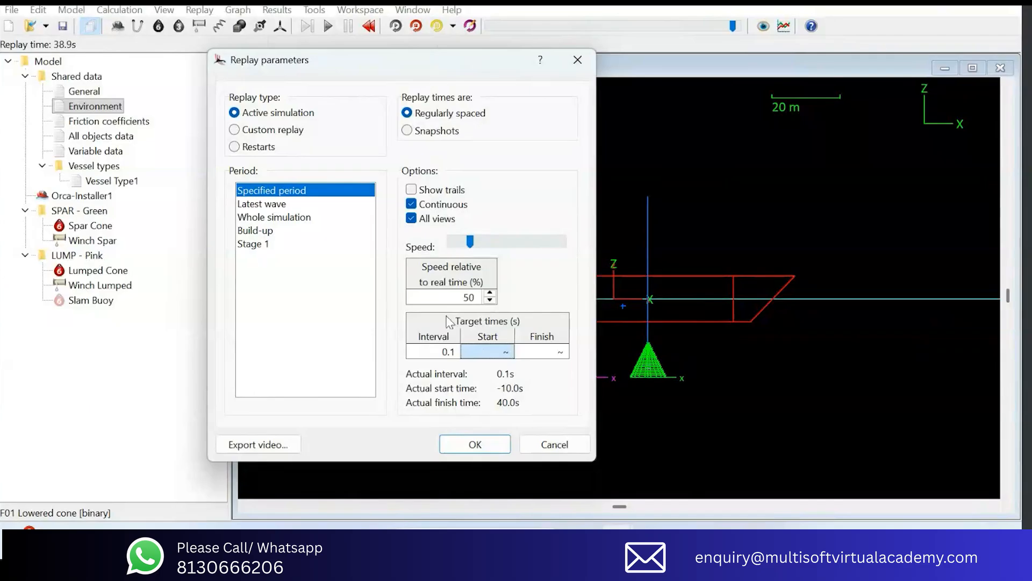
Step: Set the replay's target start time to 10 s and finish time to 15 s and apply the parameters
left_click(541, 351)
left_click(494, 355)
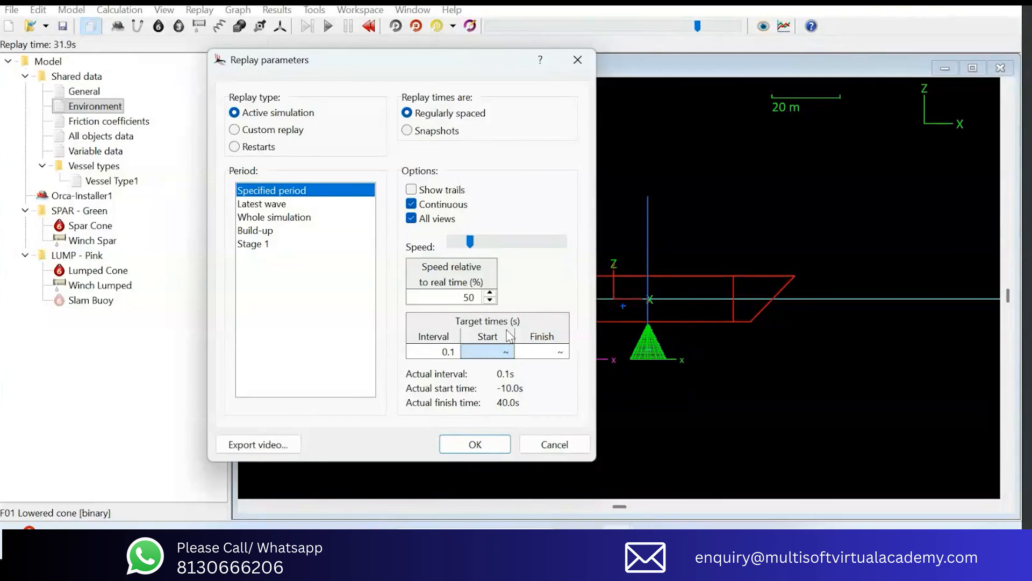
left_click(549, 350)
left_click(493, 356)
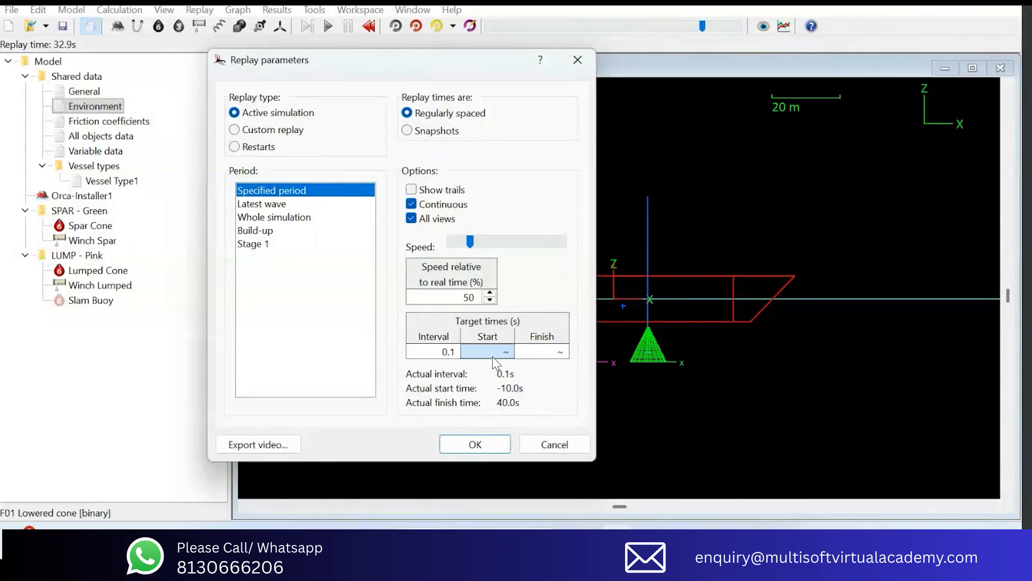
type("10")
key("Return")
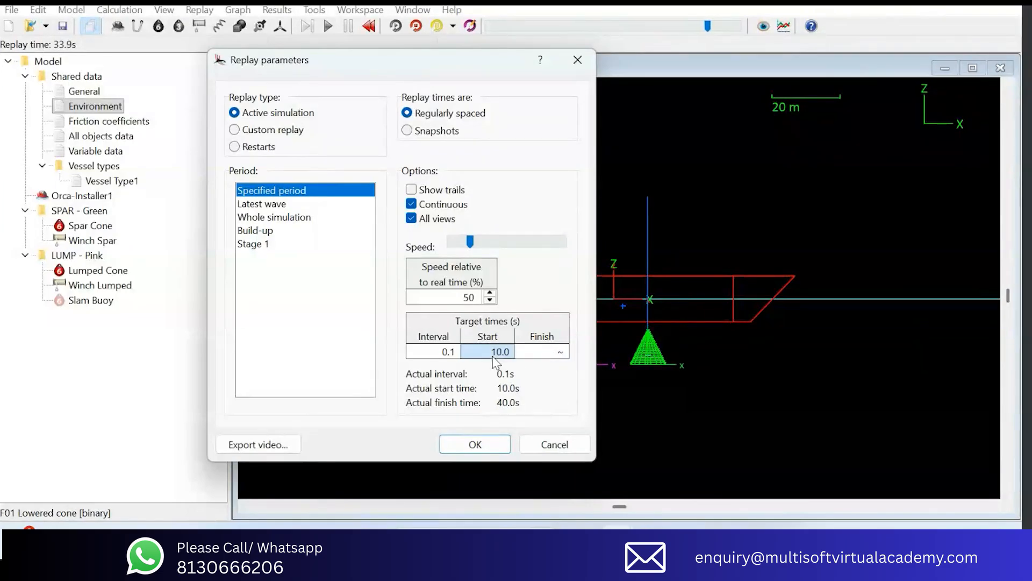
left_click(532, 352)
type("15")
key("Return")
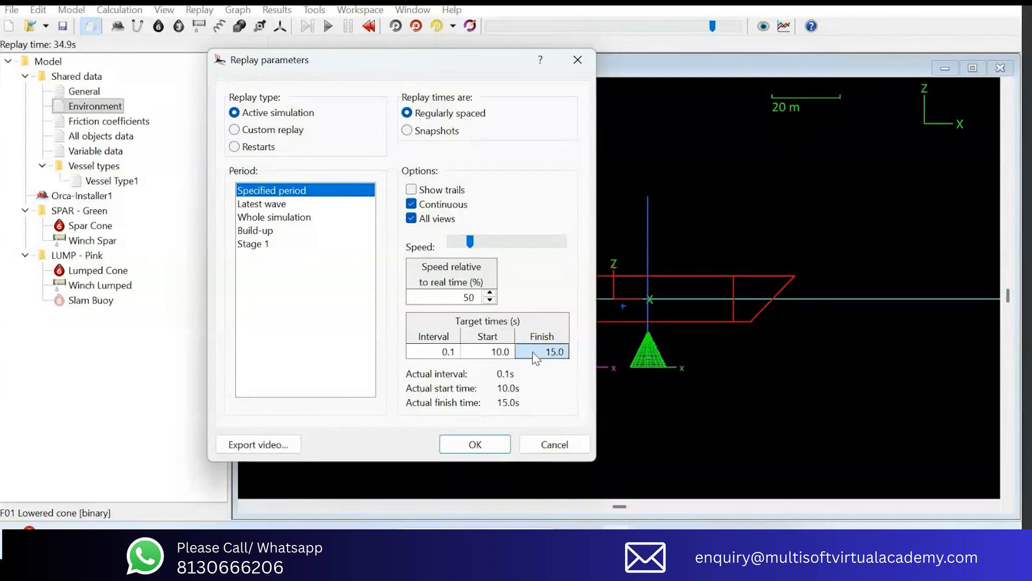
left_click(467, 443)
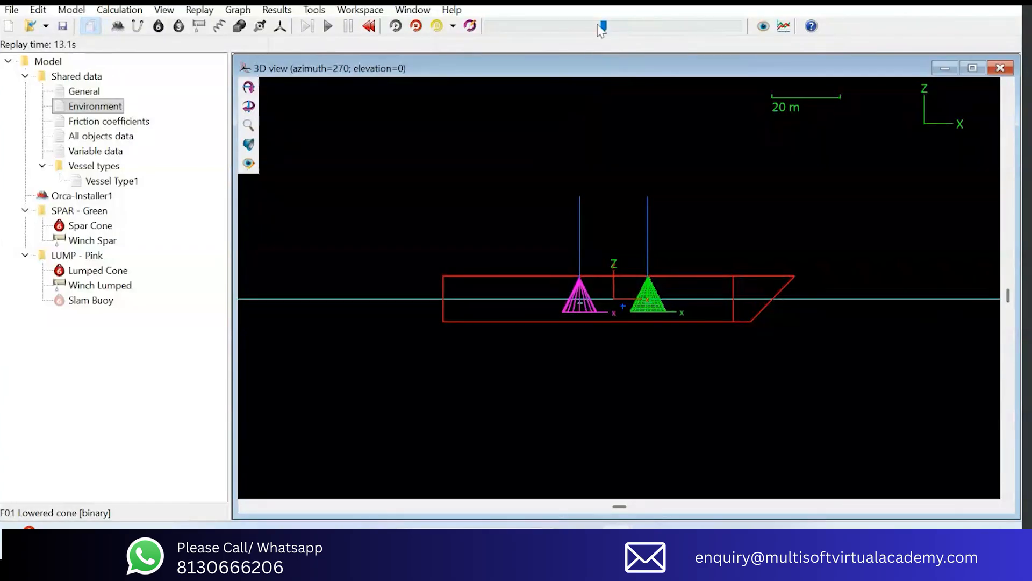
Step: Try a replay speed of 500% of real time and leave the replay parameters without applying them
left_click(469, 27)
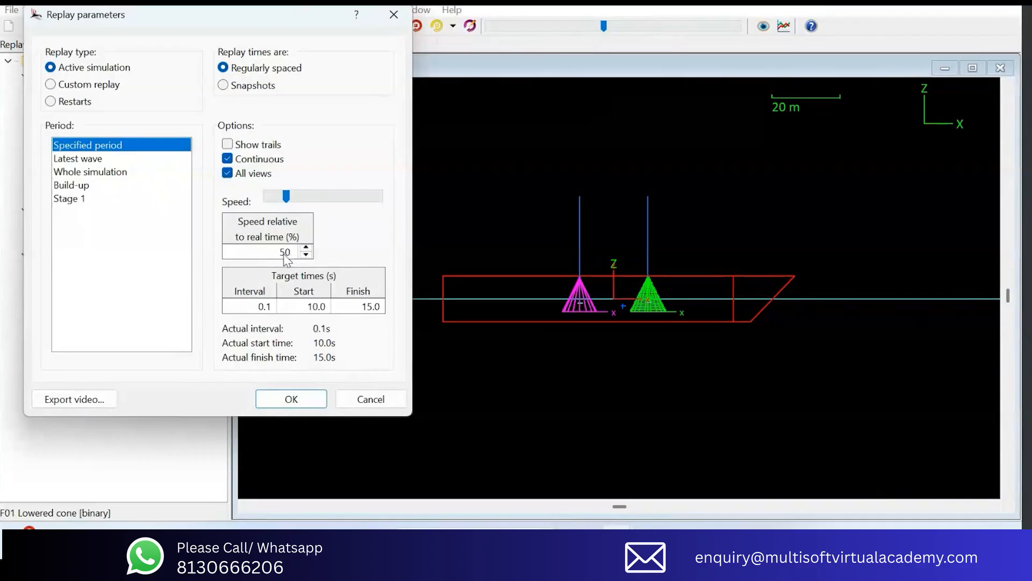
left_click_drag(292, 260, 276, 262)
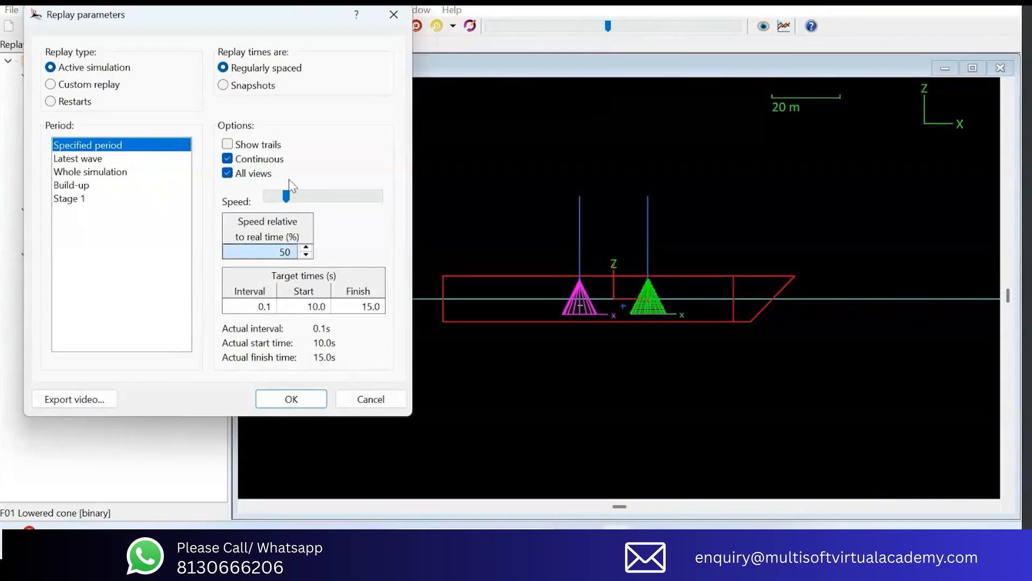
left_click(288, 197)
left_click_drag(314, 201, 325, 200)
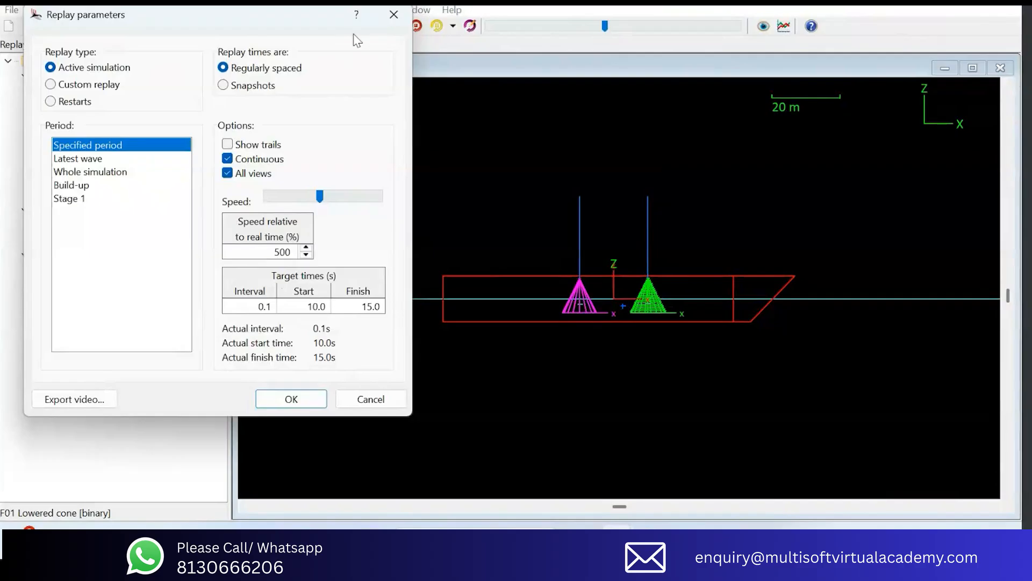
left_click(385, 21)
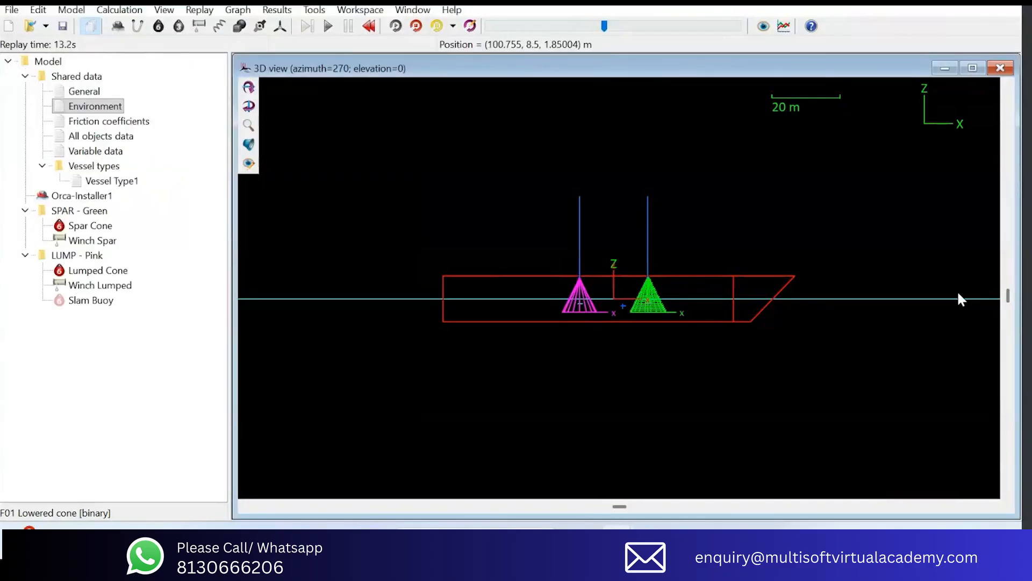
Step: Add a second 3D view beside the existing one and look over the window tiling options
left_click(763, 26)
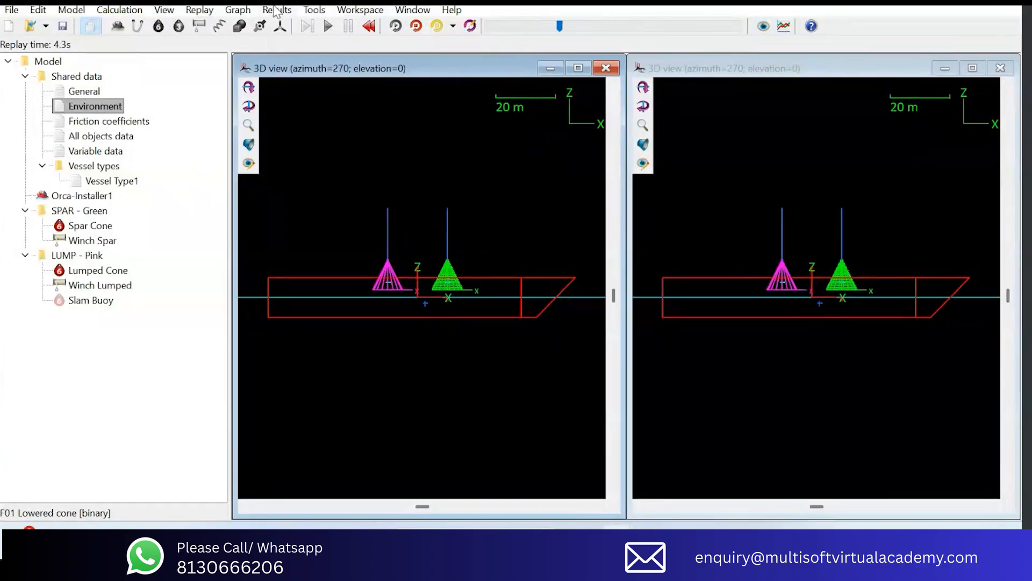
left_click(413, 10)
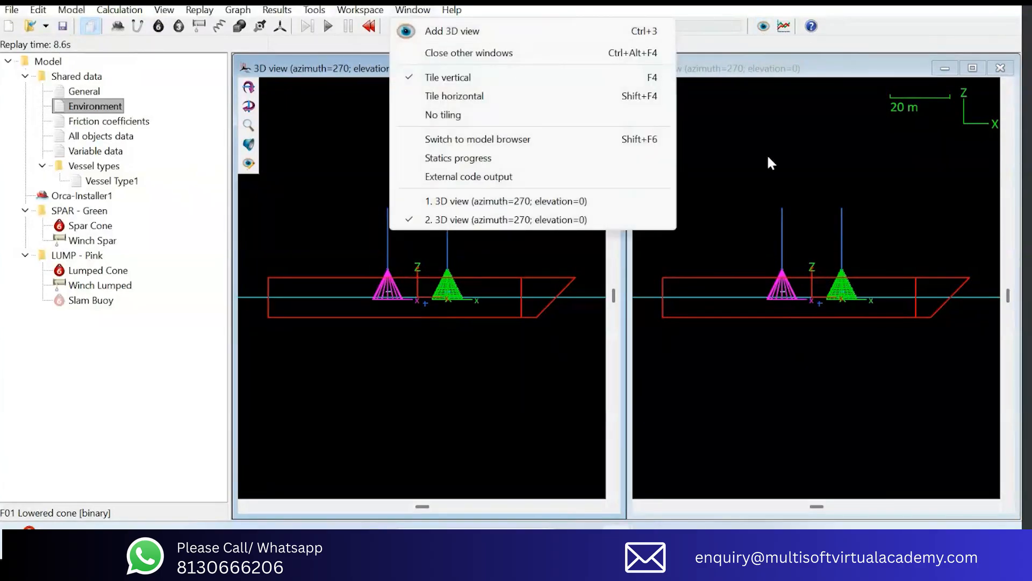
left_click(767, 154)
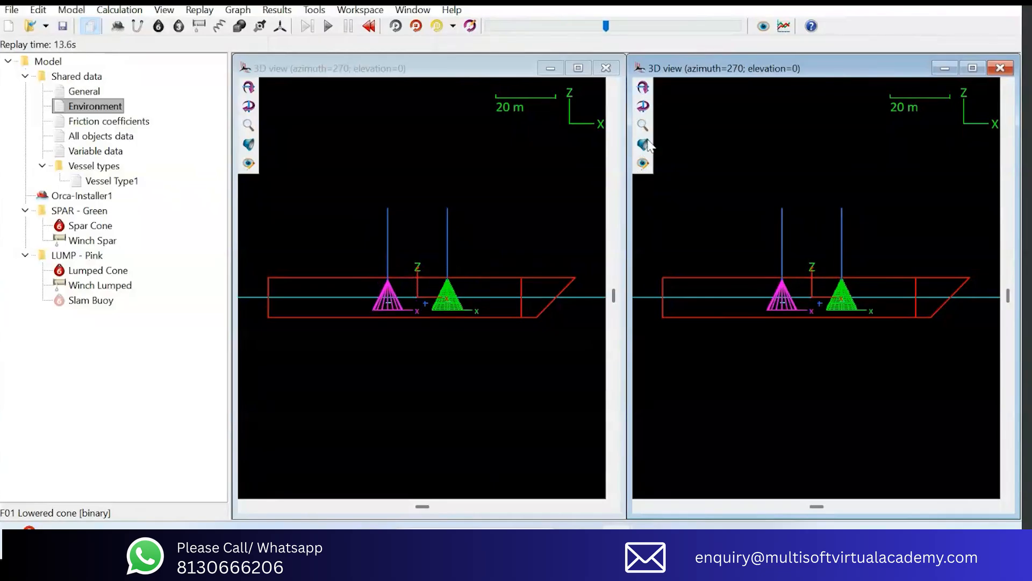
Step: Rotate the second 3D view to azimuth 242 and elevation 31 in shaded graphics, and return it to wireframe
left_click(649, 145)
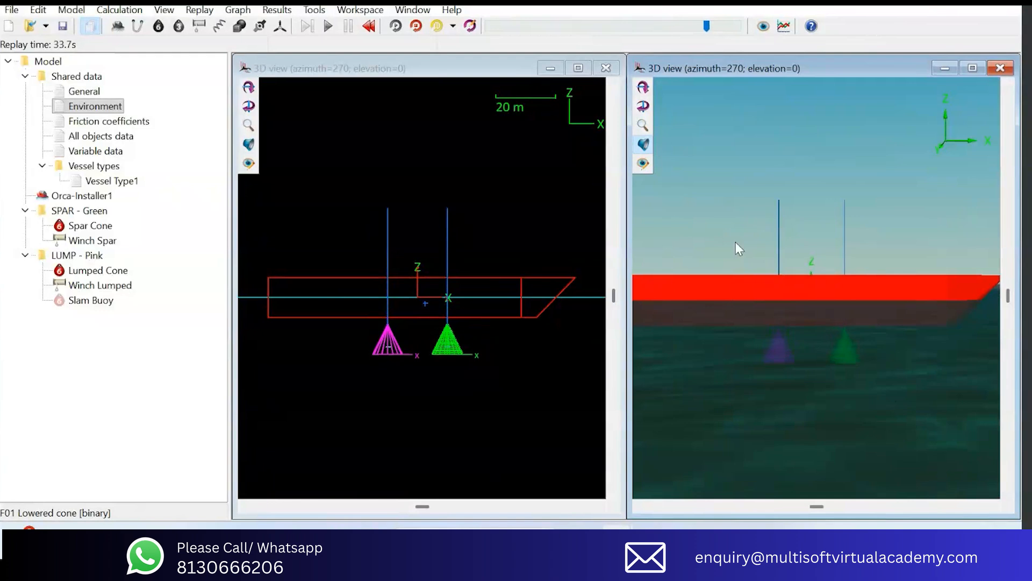
left_click_drag(726, 258, 870, 418)
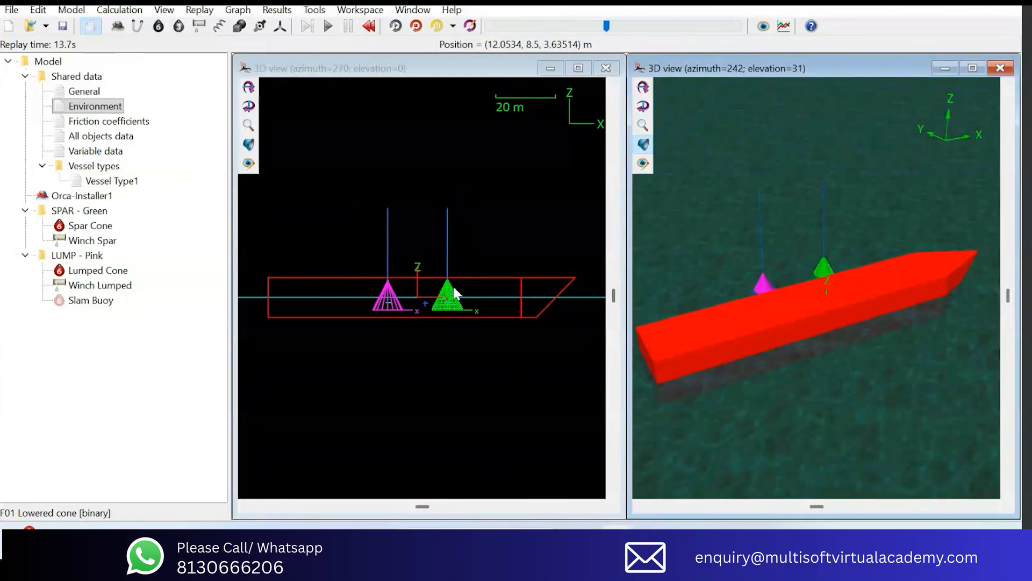
left_click(644, 145)
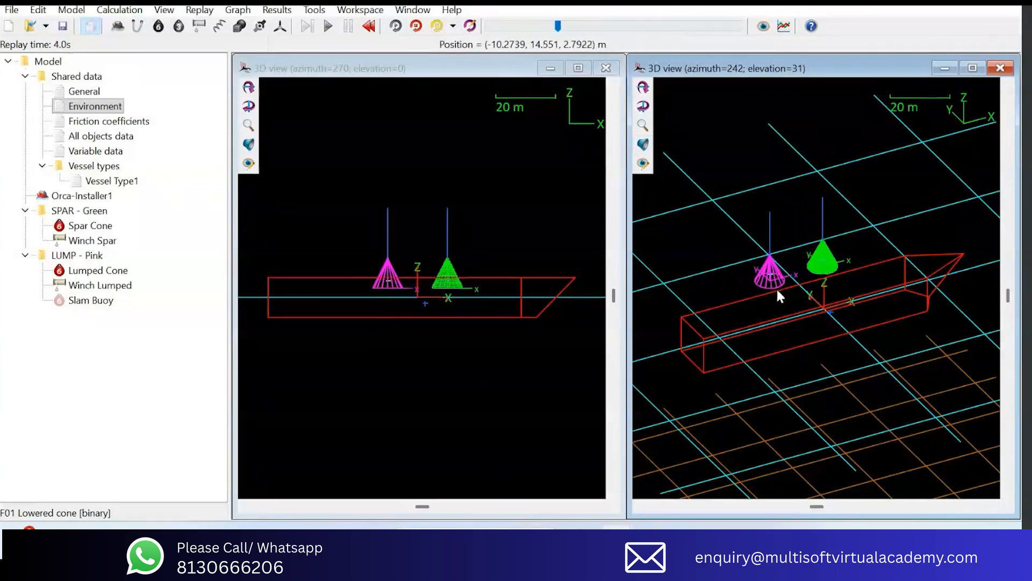
Step: Zoom in on the second 3D view and orbit around the vessel and cones to azimuth 281 and elevation 37
left_click(643, 125)
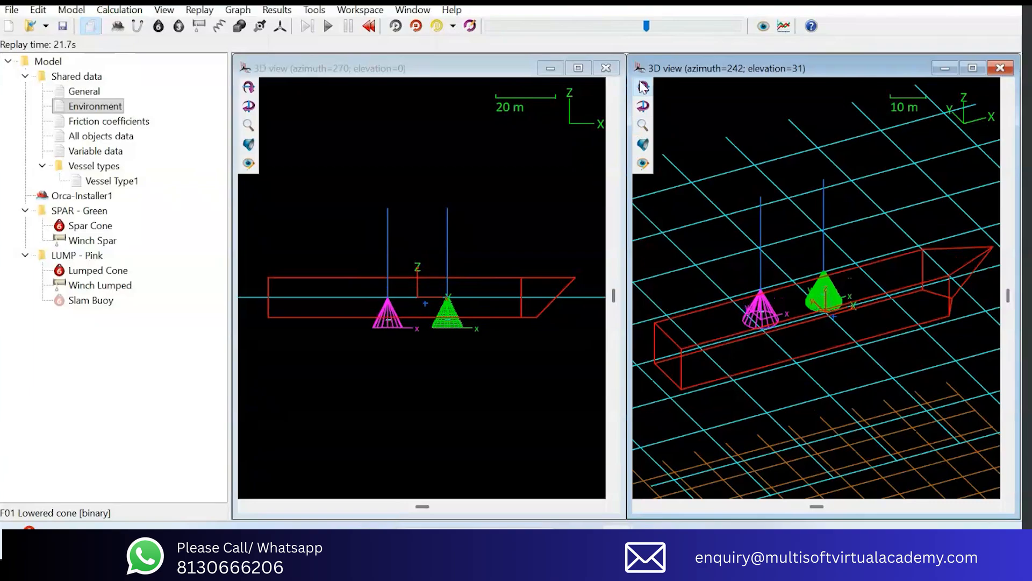
left_click(644, 107)
left_click(643, 107)
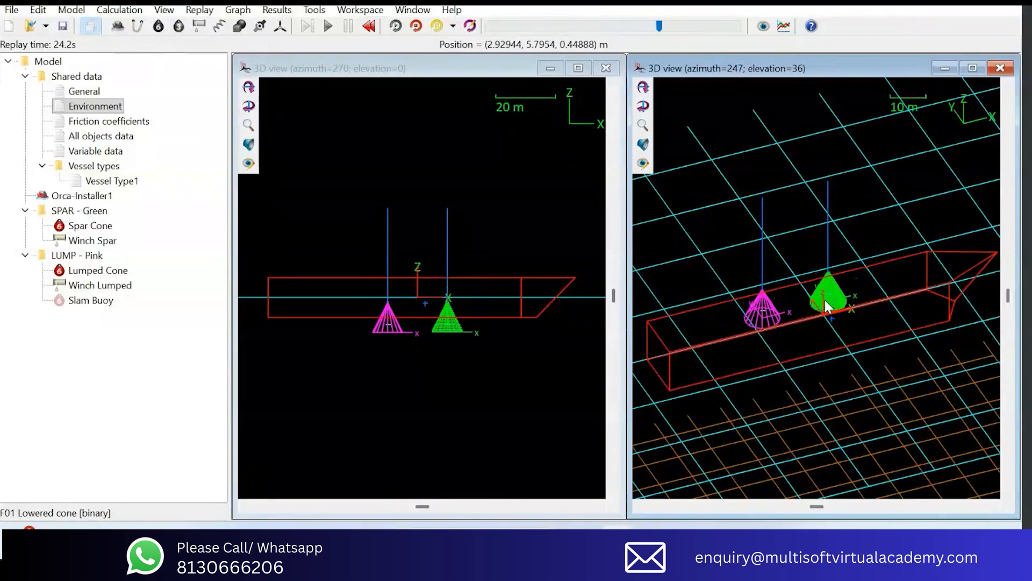
middle_click_drag(806, 361, 775, 294)
middle_click_drag(846, 338, 660, 338)
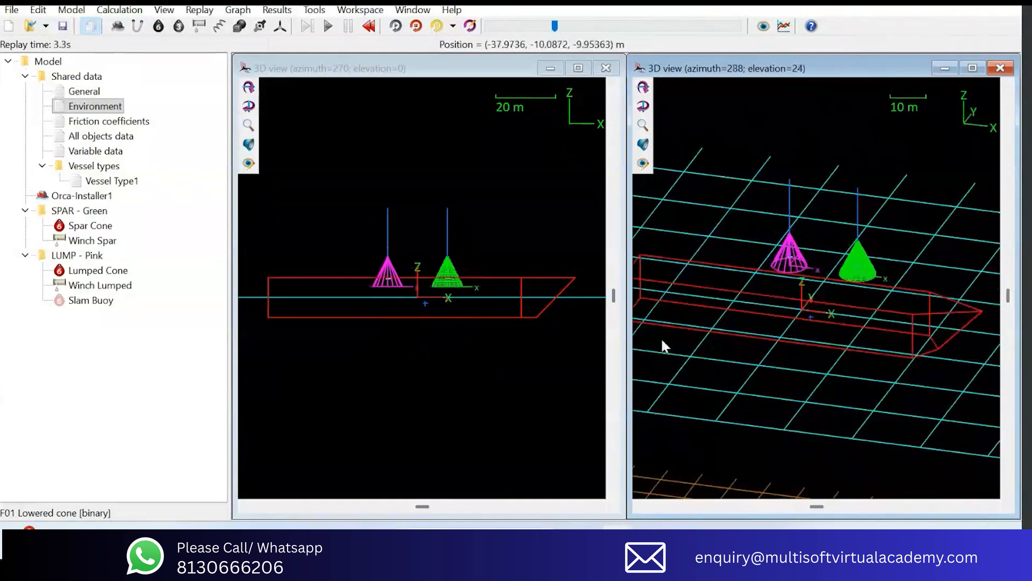
middle_click_drag(751, 211, 793, 264)
middle_click_drag(917, 253, 898, 339)
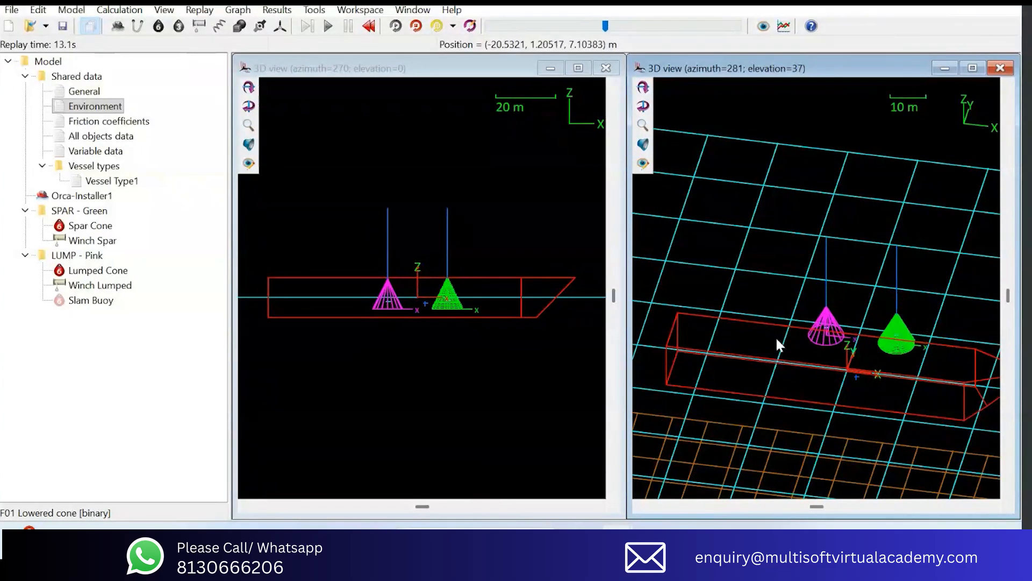
Step: Zoom the second 3D view in close on the vessel's edge and back out to a 100 m scale
scroll(782, 337, "up", 3)
scroll(784, 341, "up", 5)
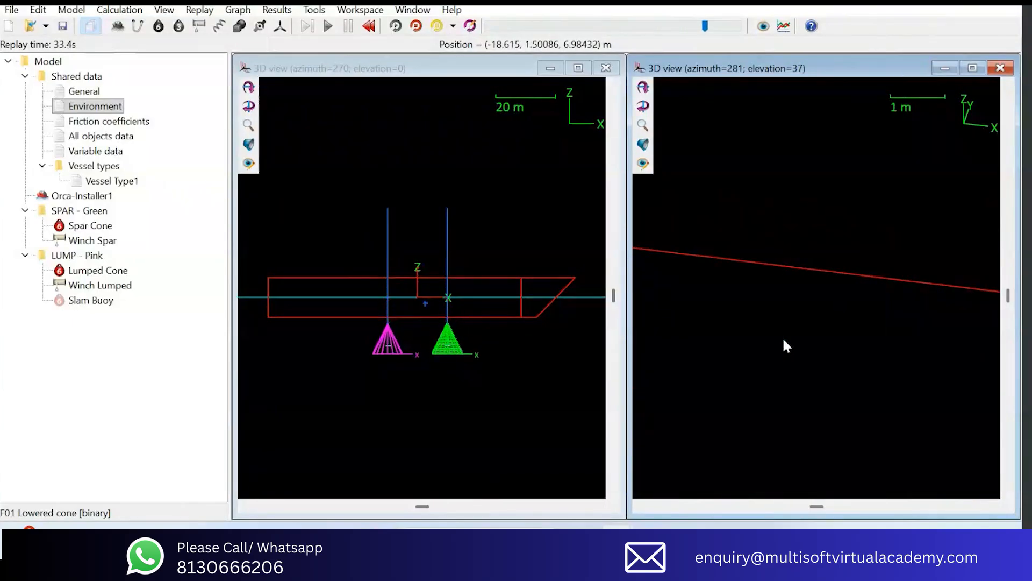
scroll(784, 341, "down", 10)
scroll(784, 340, "down", 3)
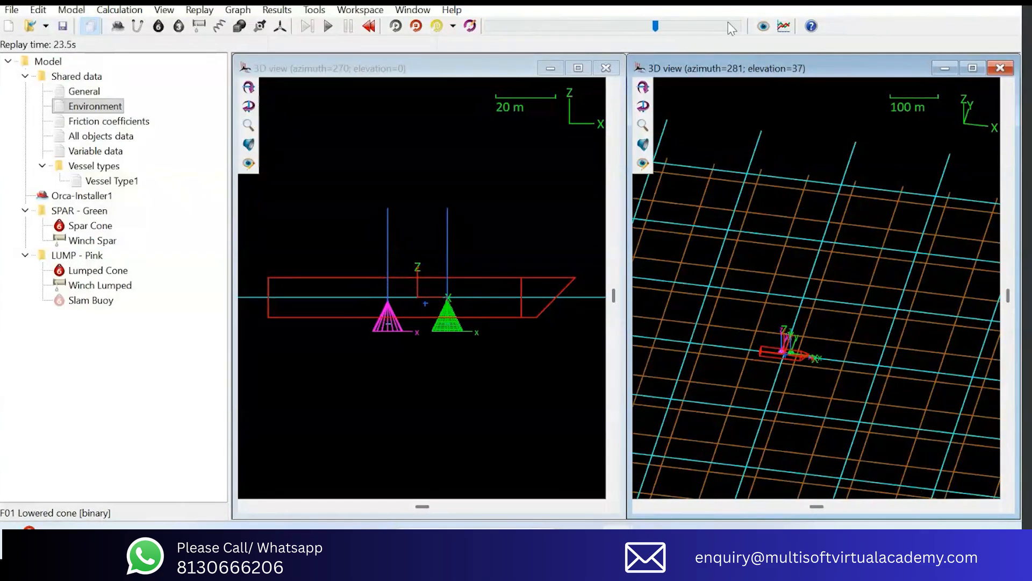
Step: Open the results selection for the simulation
left_click(784, 27)
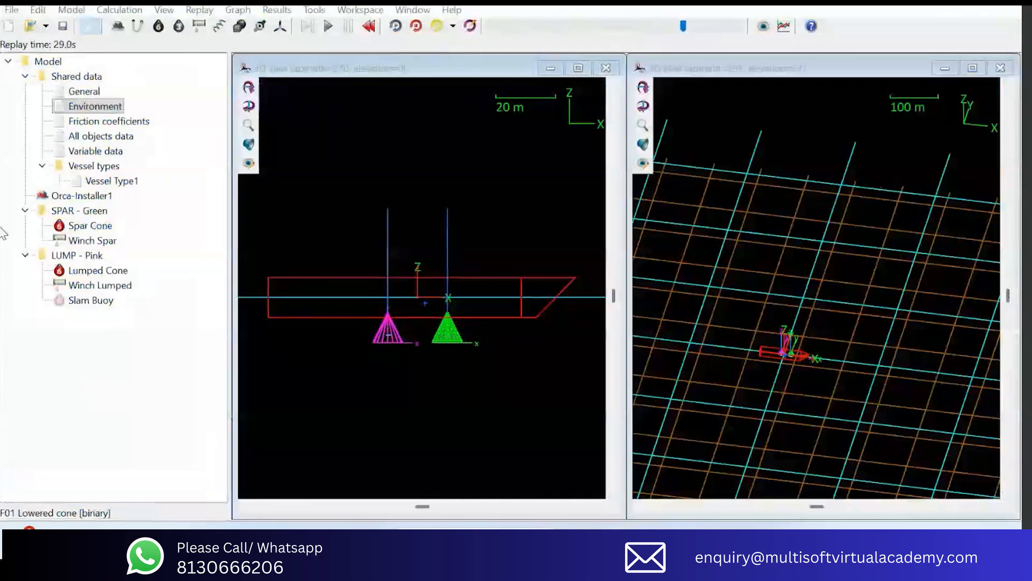
Step: Open the model's general data, read the help topic on its units, and return to the data form
double_click(83, 91)
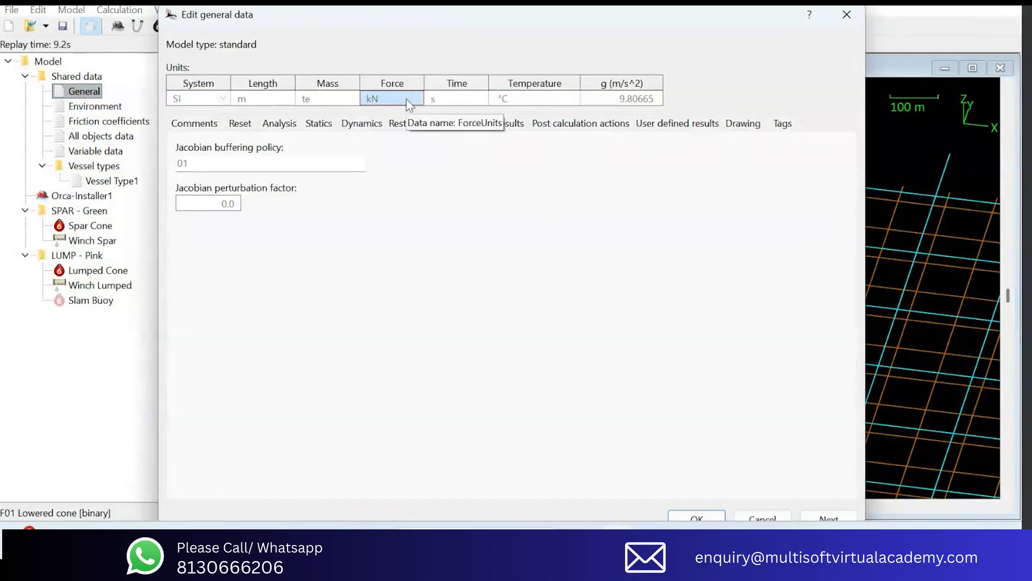
key("F1")
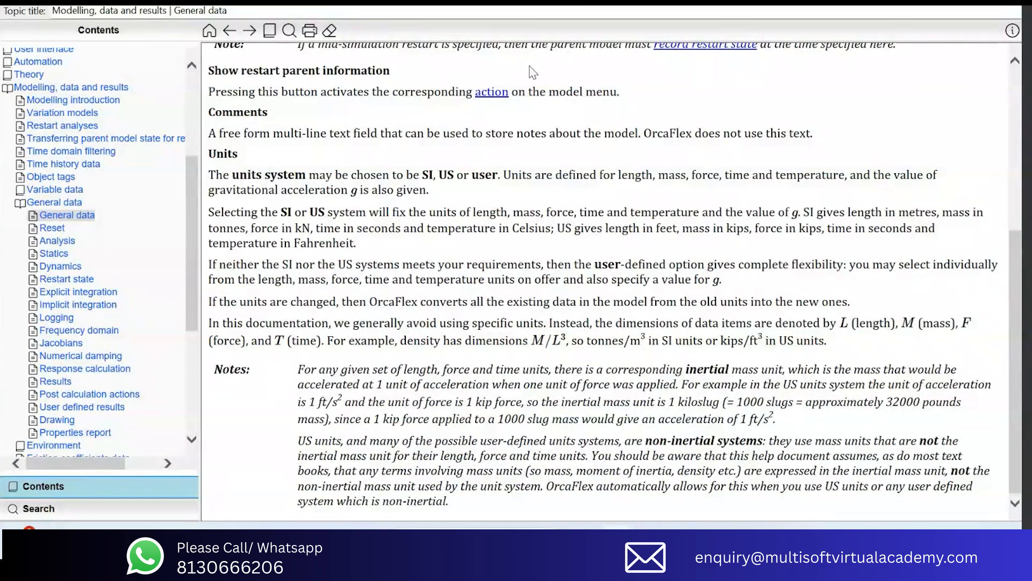
key("alt+Tab")
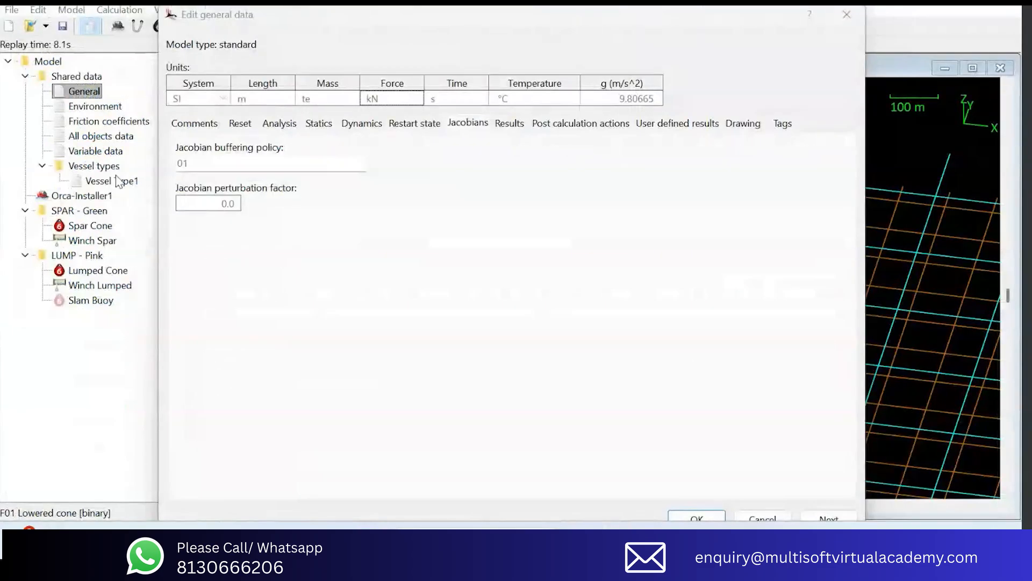
Step: Close the general data, open the vessel types data and read the help topic on the stiffness reference origin
left_click(844, 21)
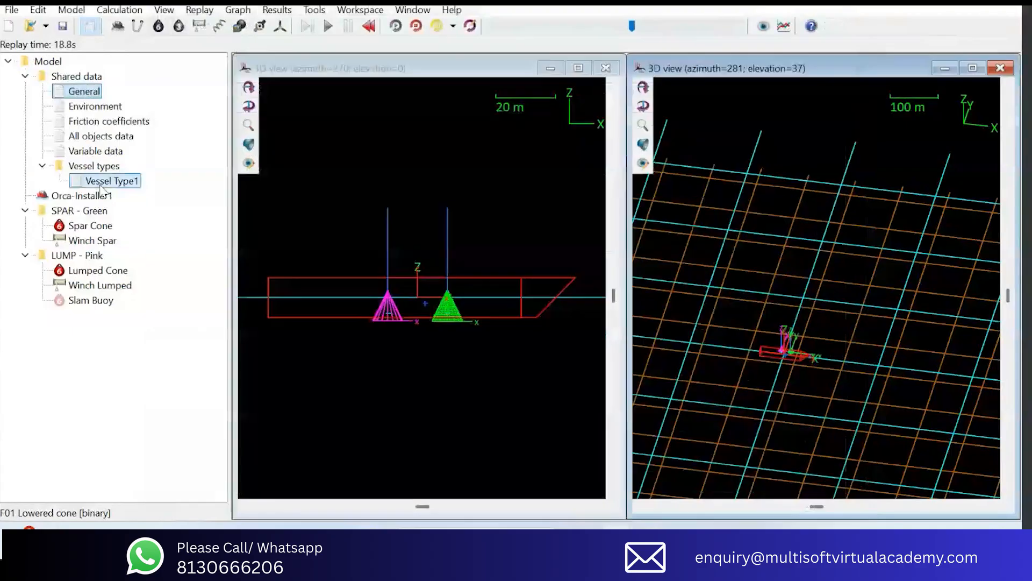
double_click(94, 166)
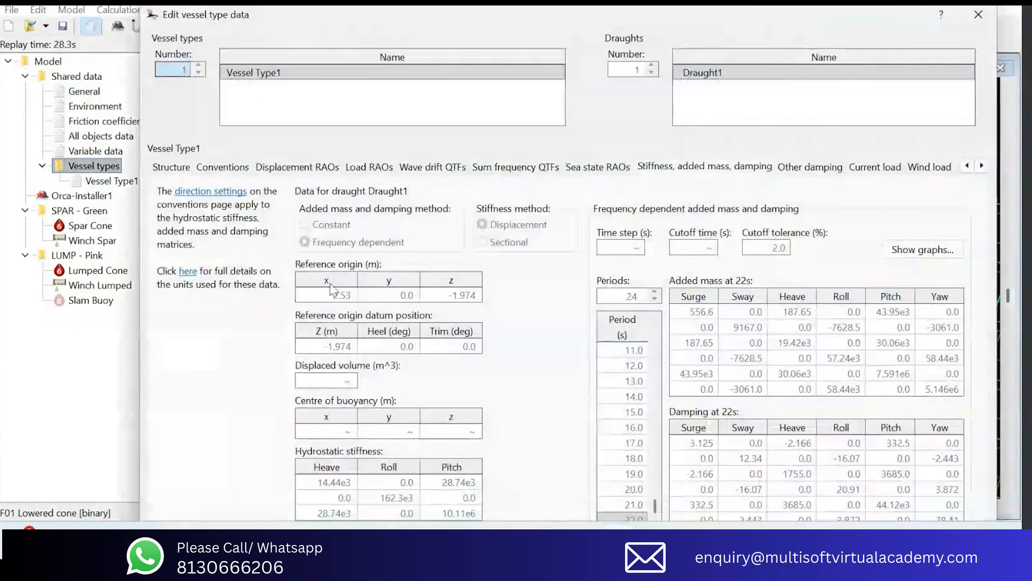
left_click(334, 296)
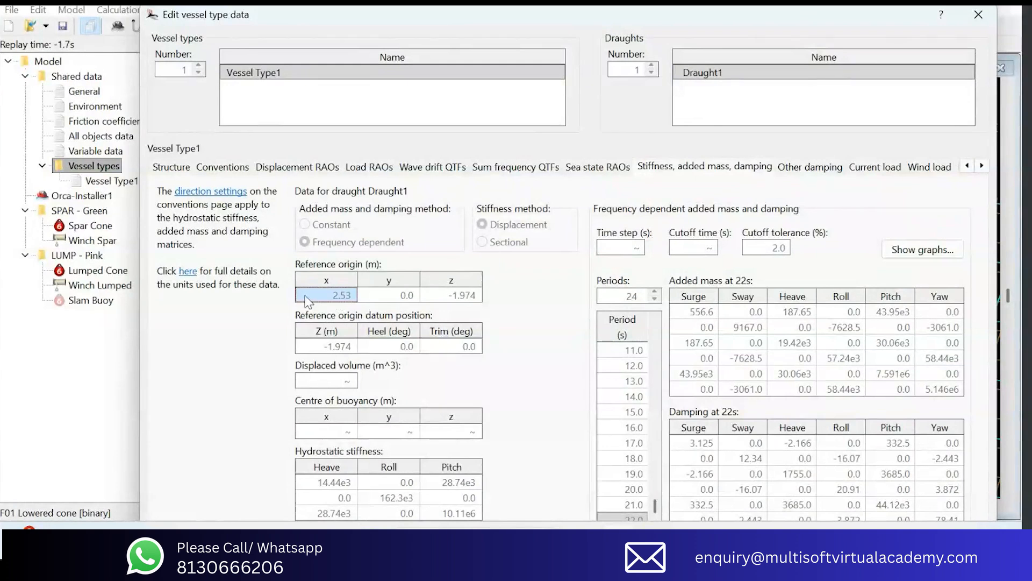
key("F1")
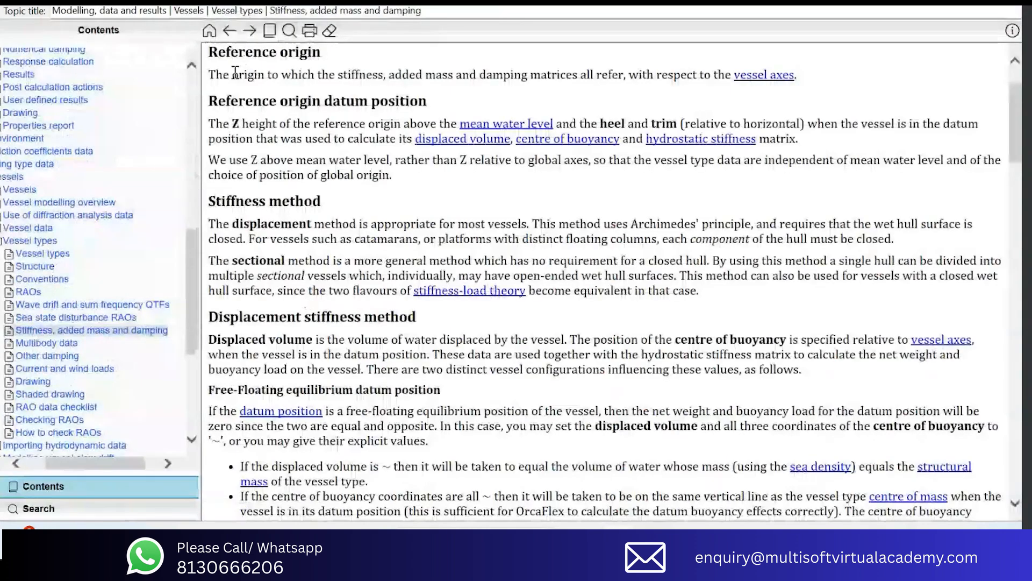
left_click_drag(208, 82, 805, 77)
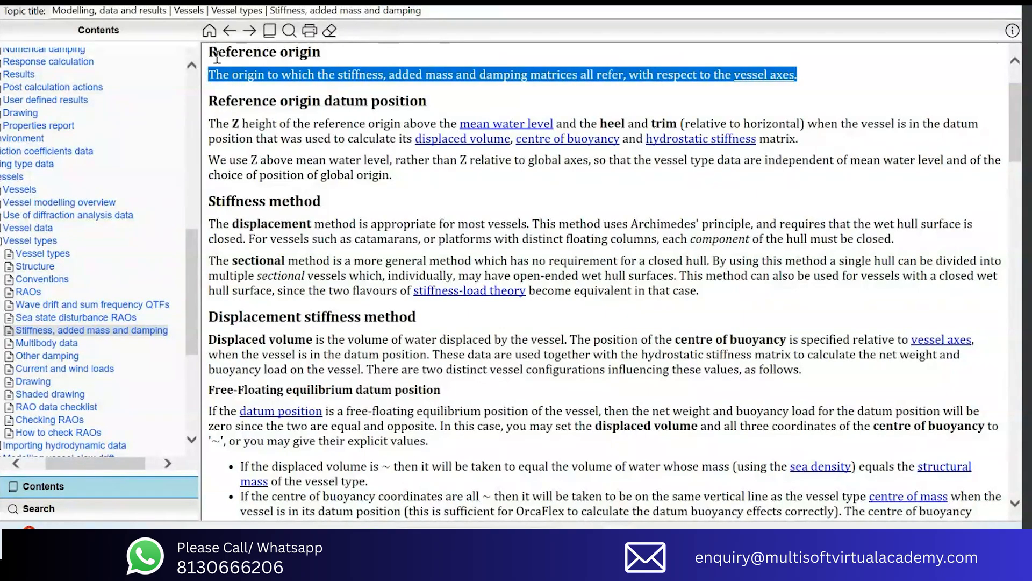
left_click_drag(216, 53, 452, 206)
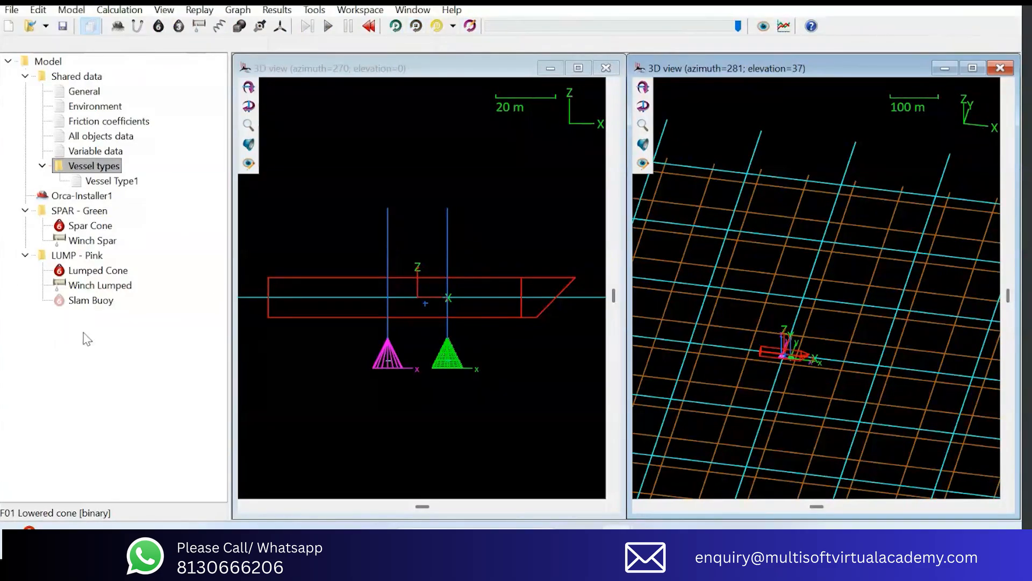
Step: Hide the model browser and show it again
left_click(67, 9)
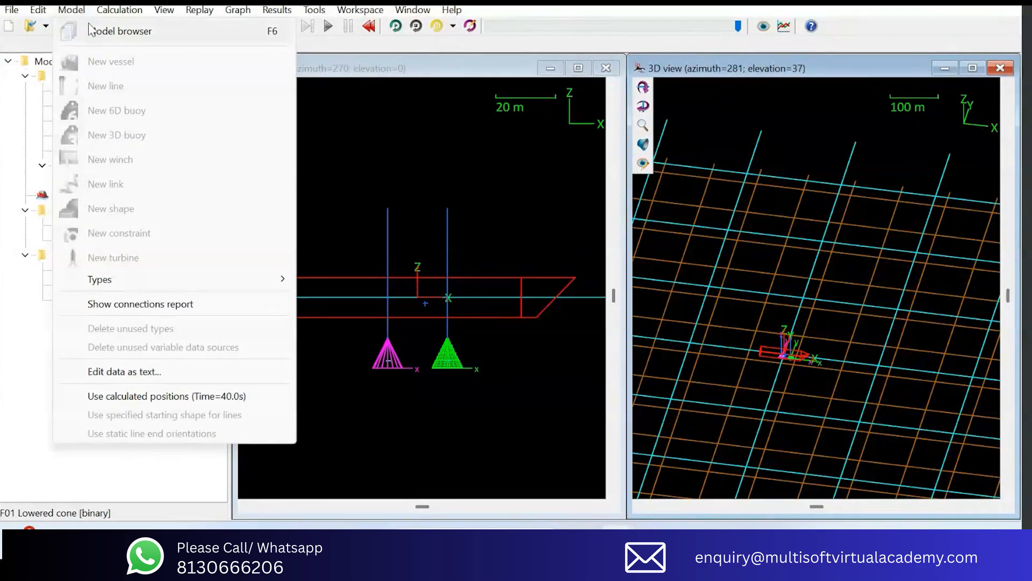
left_click(112, 32)
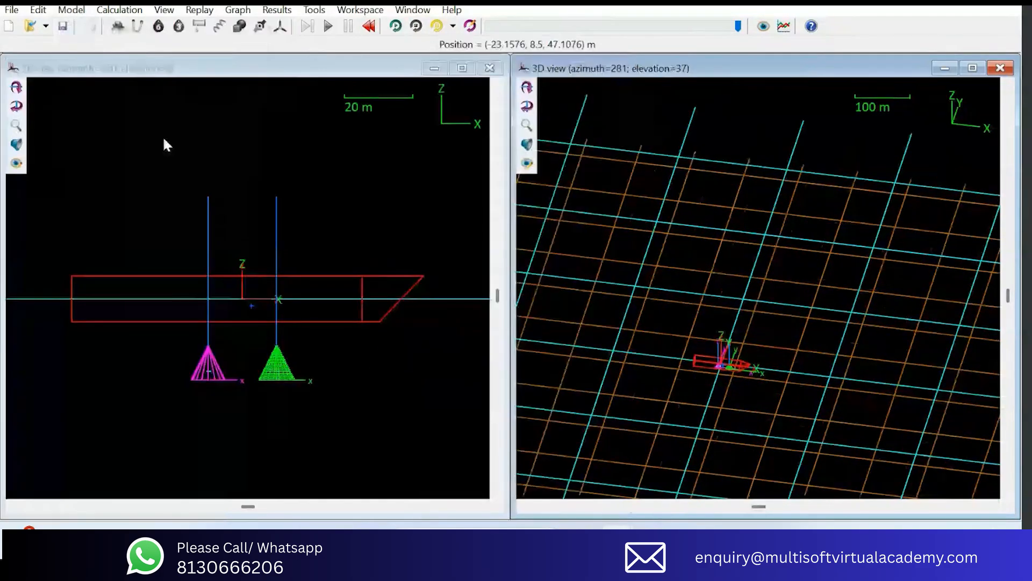
left_click(71, 10)
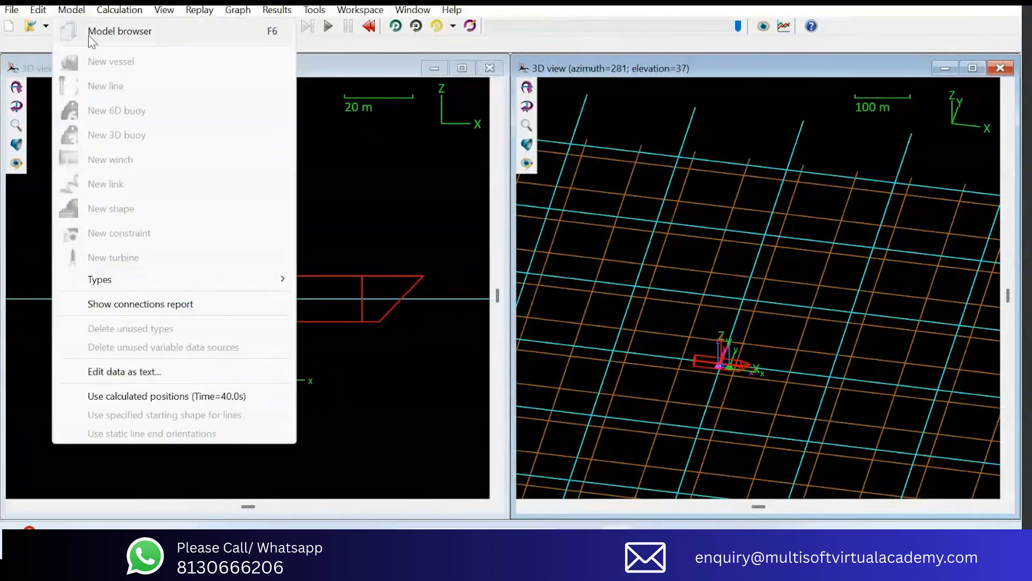
left_click(88, 34)
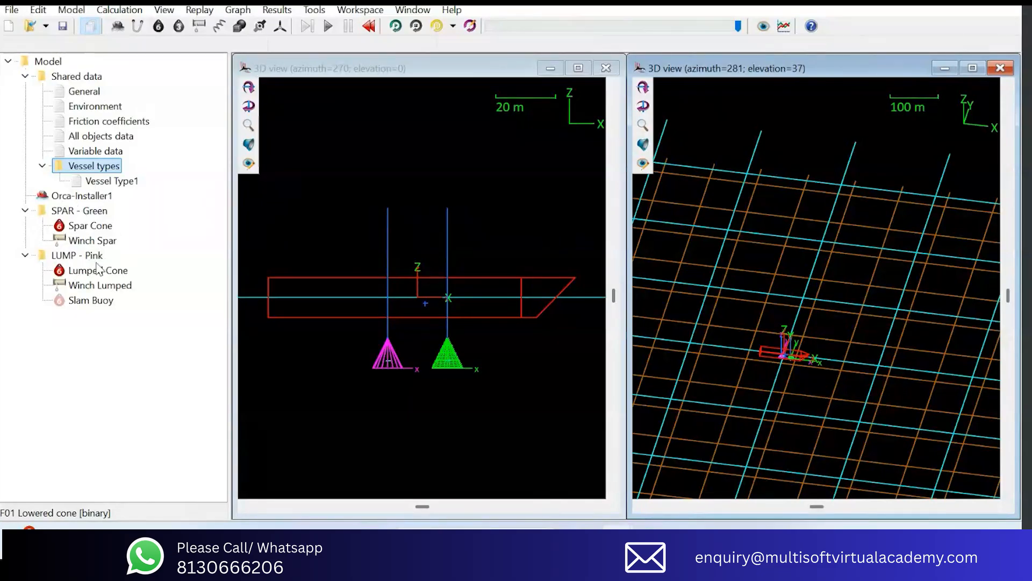
Step: Switch the model browser from viewing by groups to listing by object type, and back to viewing by groups
right_click(190, 185)
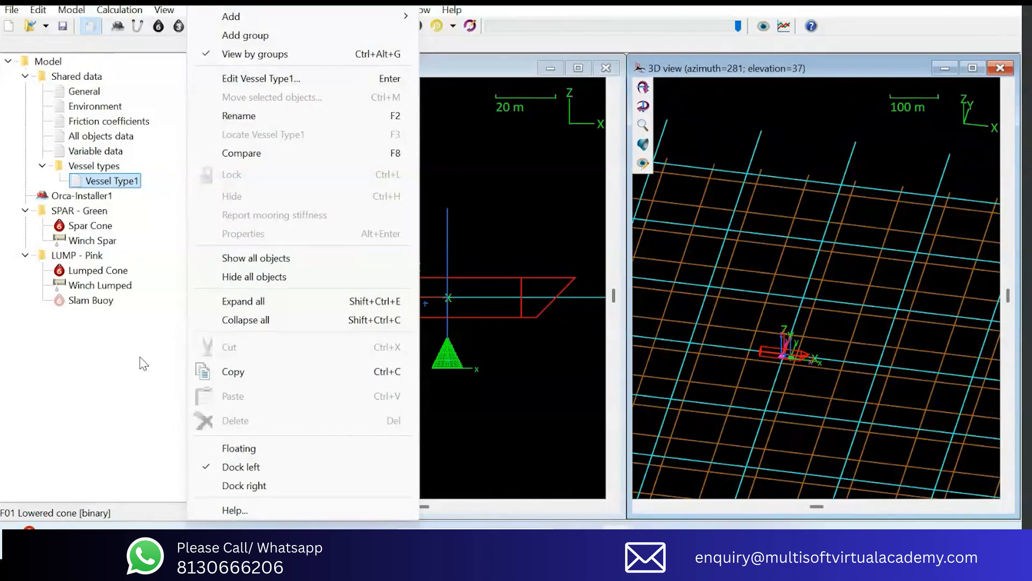
left_click(305, 59)
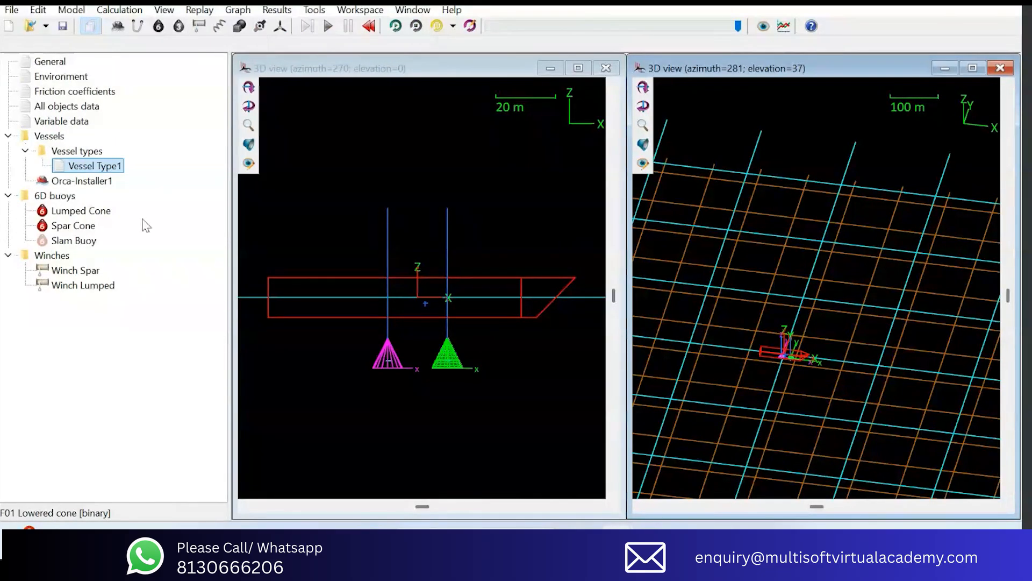
right_click(185, 198)
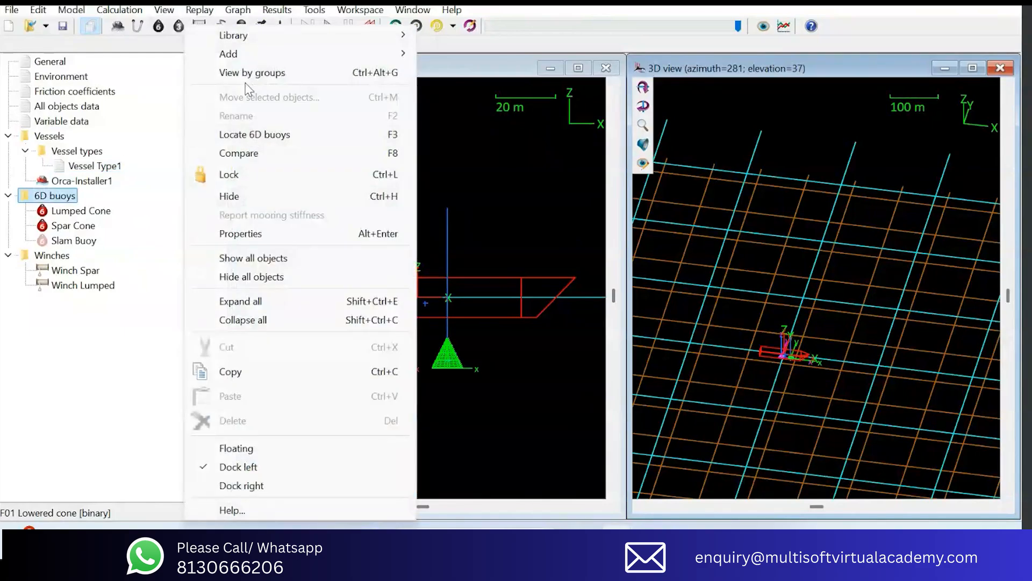
left_click(67, 378)
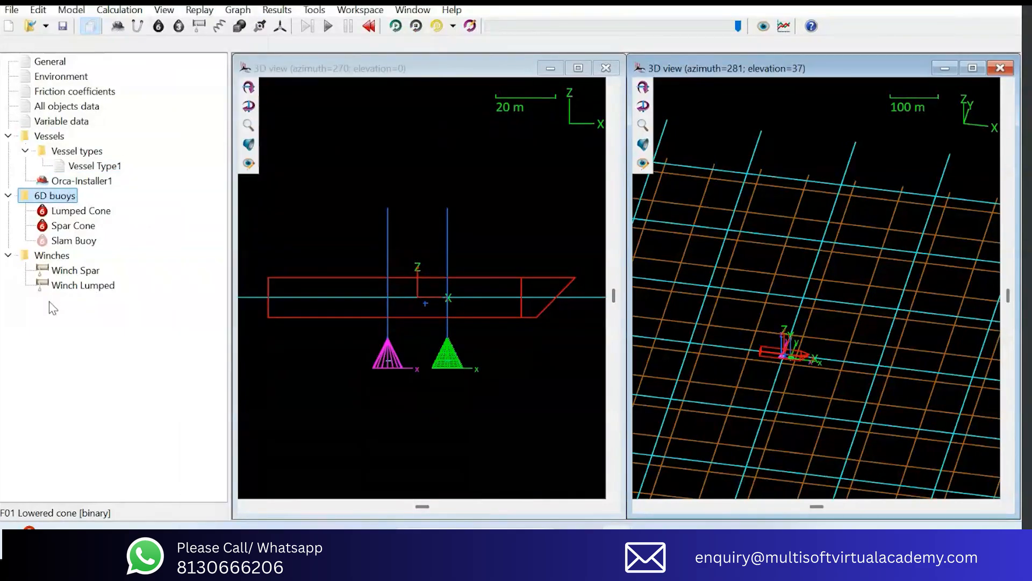
right_click(191, 166)
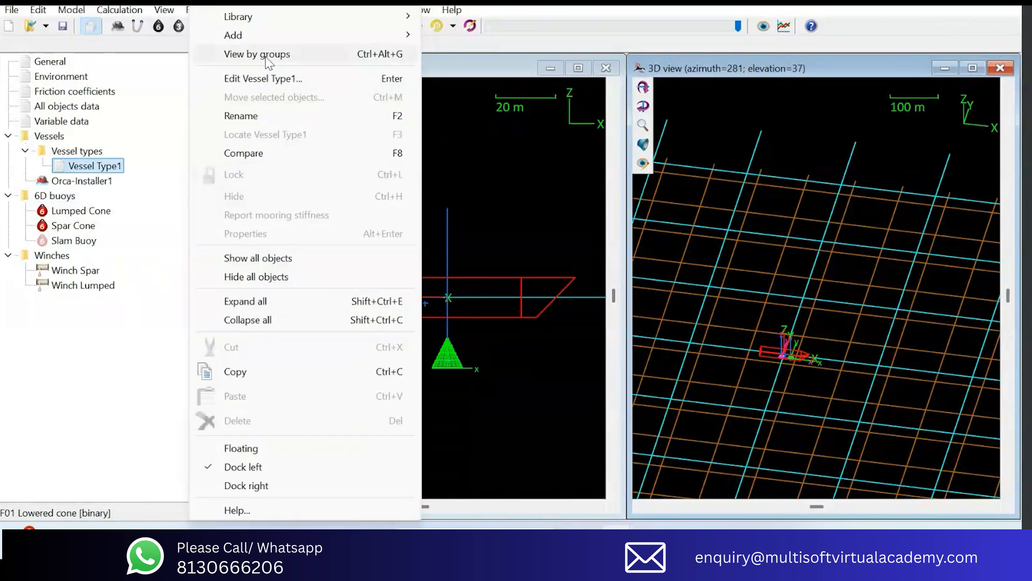
left_click(268, 55)
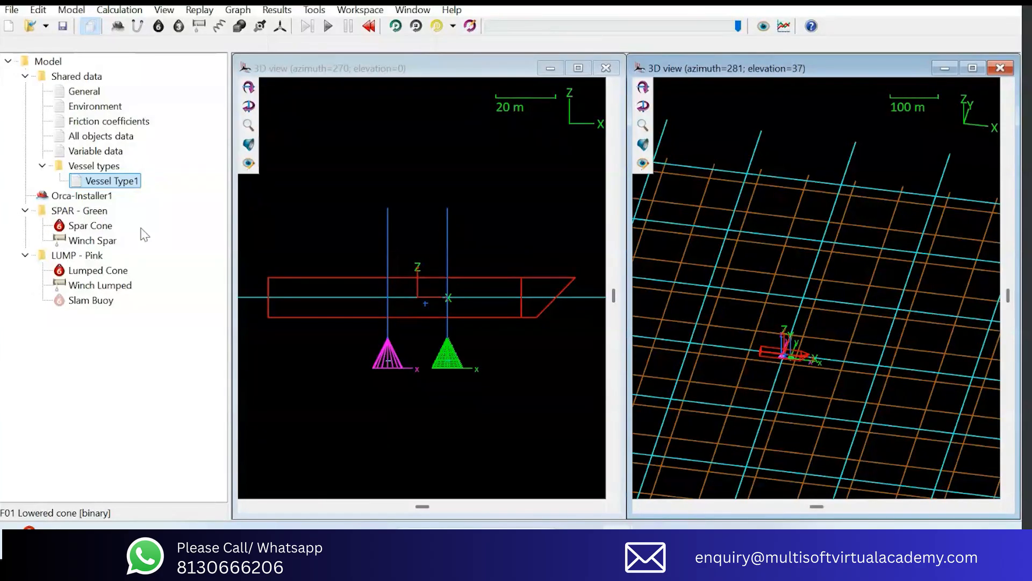
Step: Review the commands for the SPAR - Green group, try its hide command, and select the LUMP - Pink group and Orca-Installer1
right_click(81, 210)
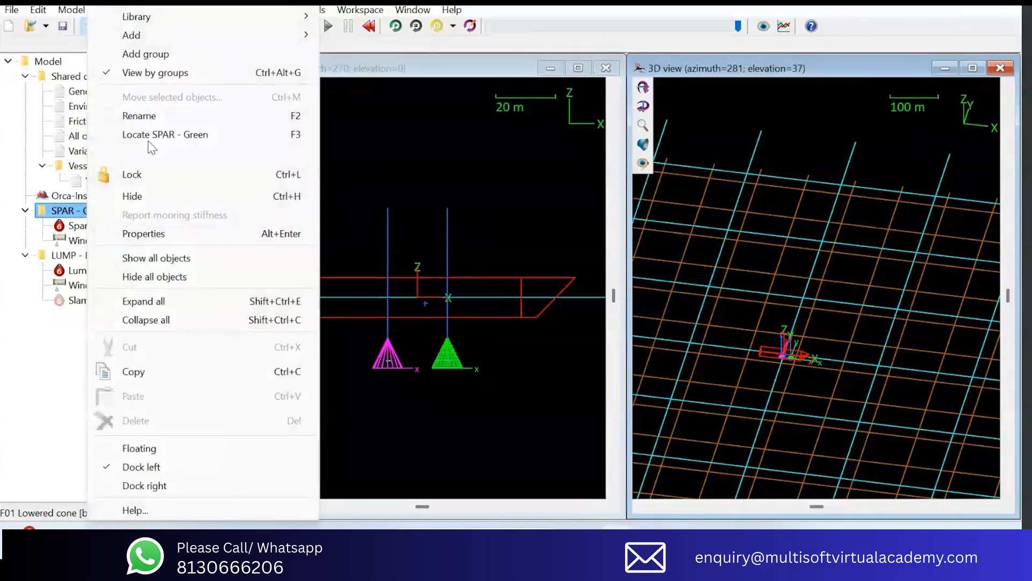
left_click(66, 369)
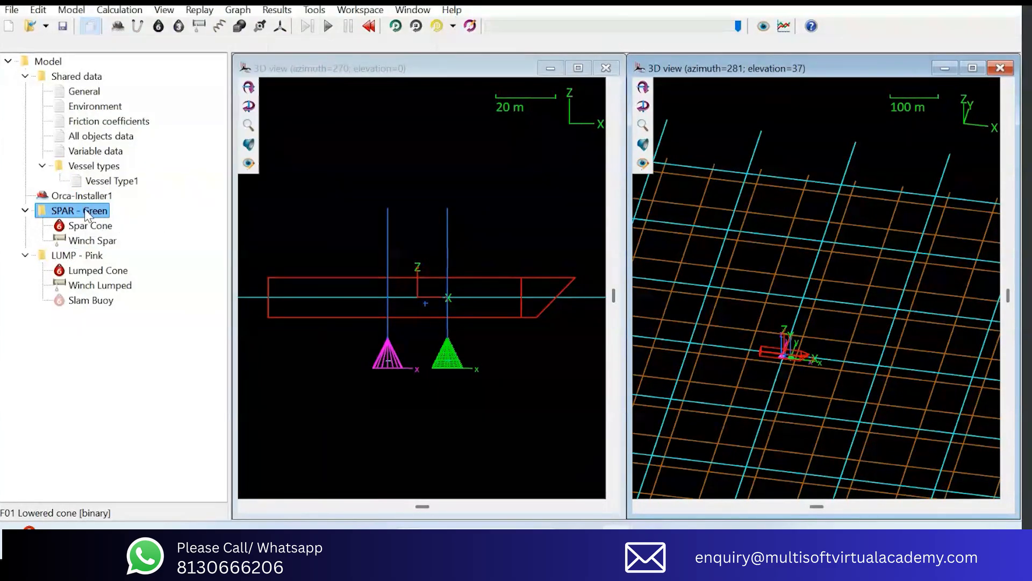
key("ctrl+h")
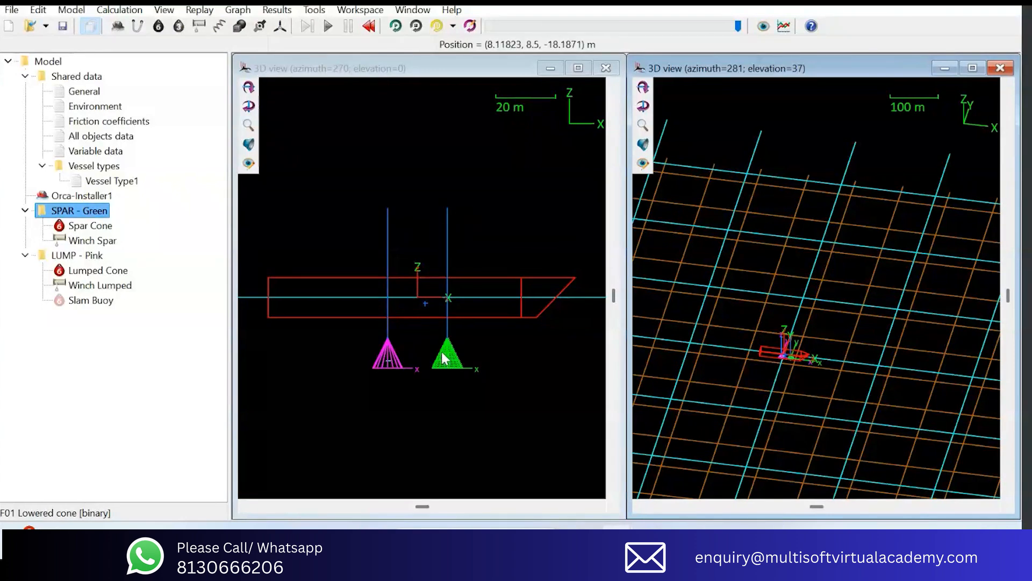
left_click(78, 257)
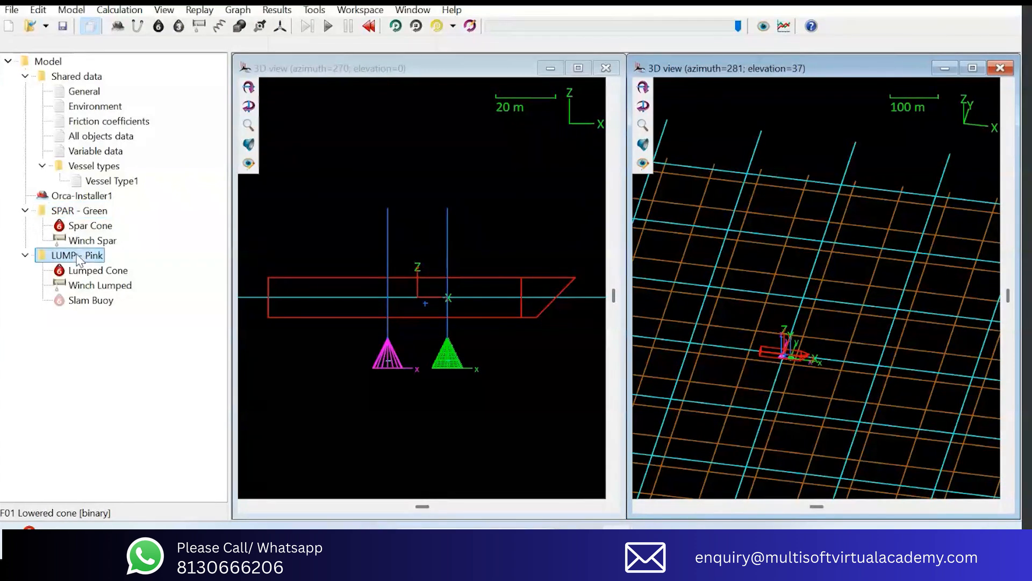
left_click(79, 197)
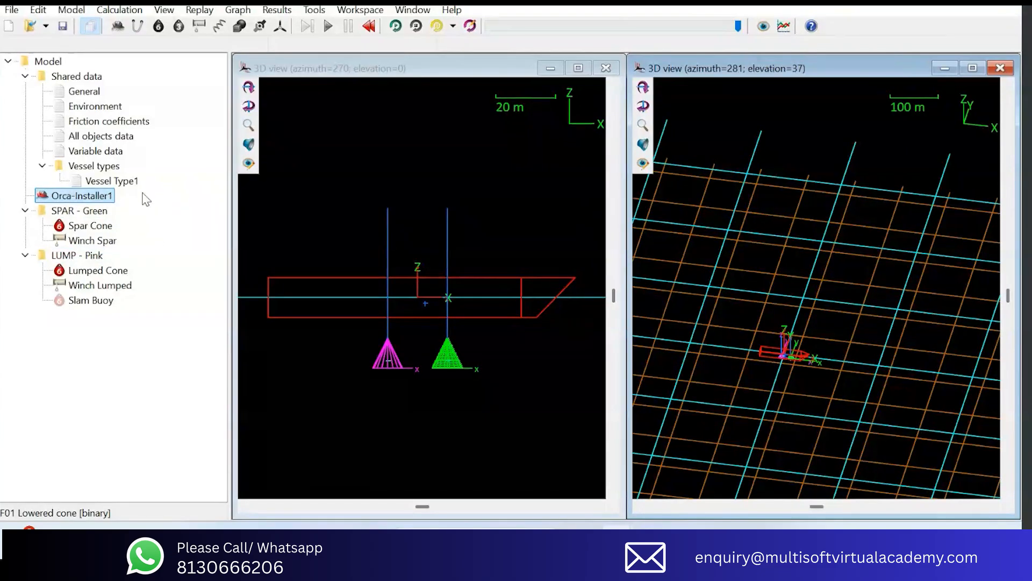
Step: Open the lowered cone model's general data and highlight the whole row of units
left_click(81, 93)
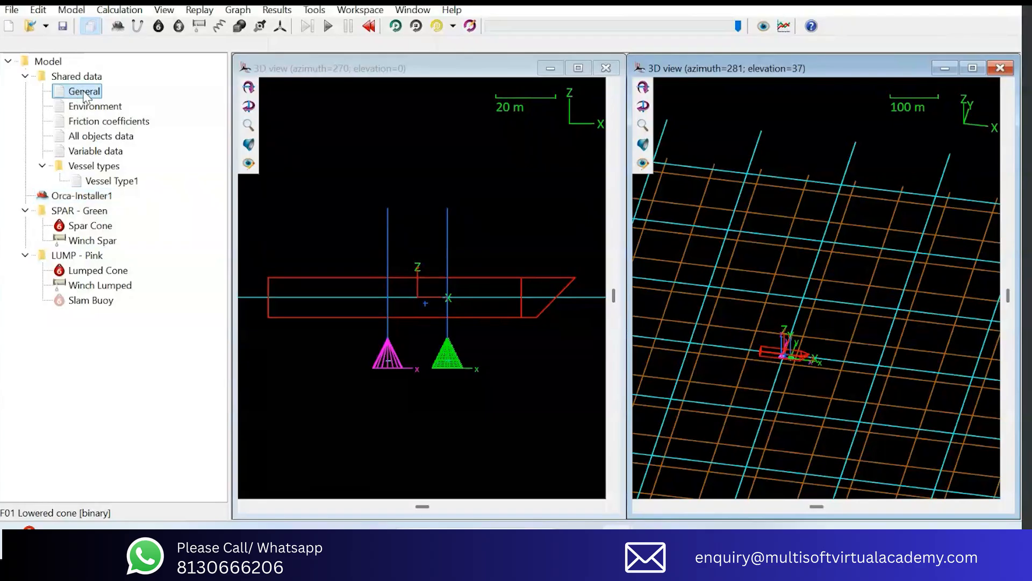
double_click(85, 92)
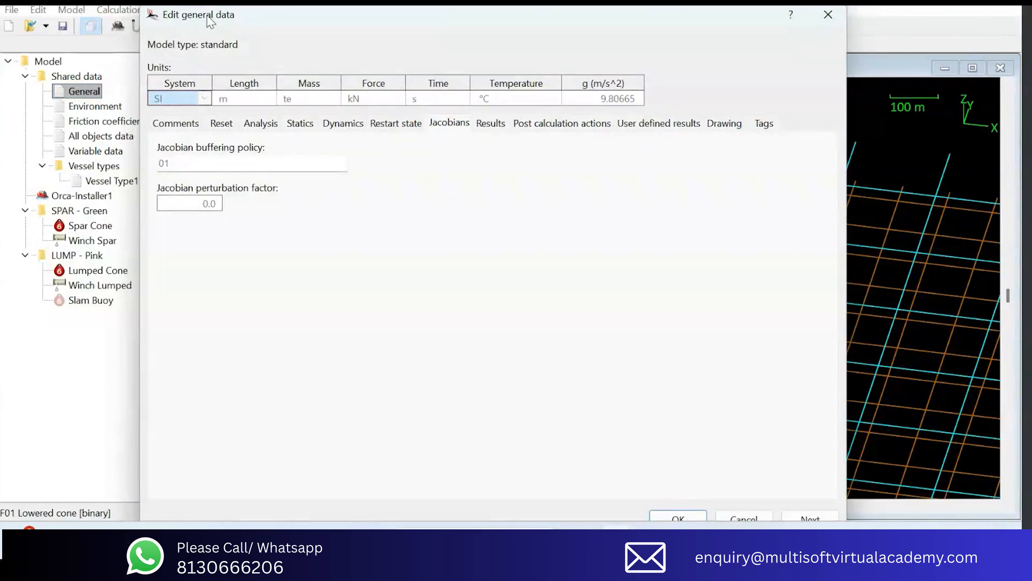
left_click_drag(178, 15, 218, 17)
left_click_drag(209, 103, 674, 103)
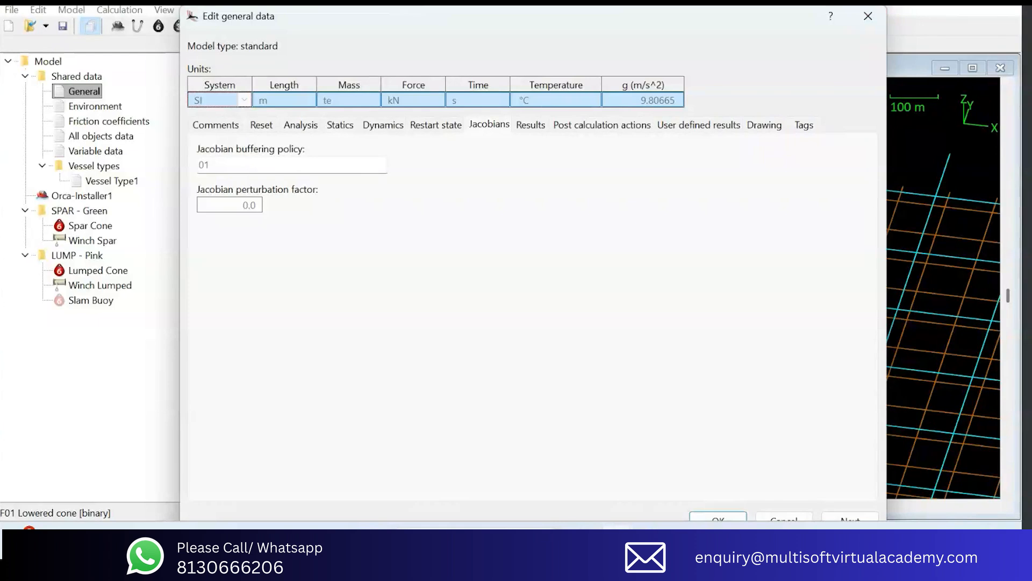
Step: Switch to the untitled OrcaFlex model, open its general data, choose the SI unit system and review its units
left_click(616, 538)
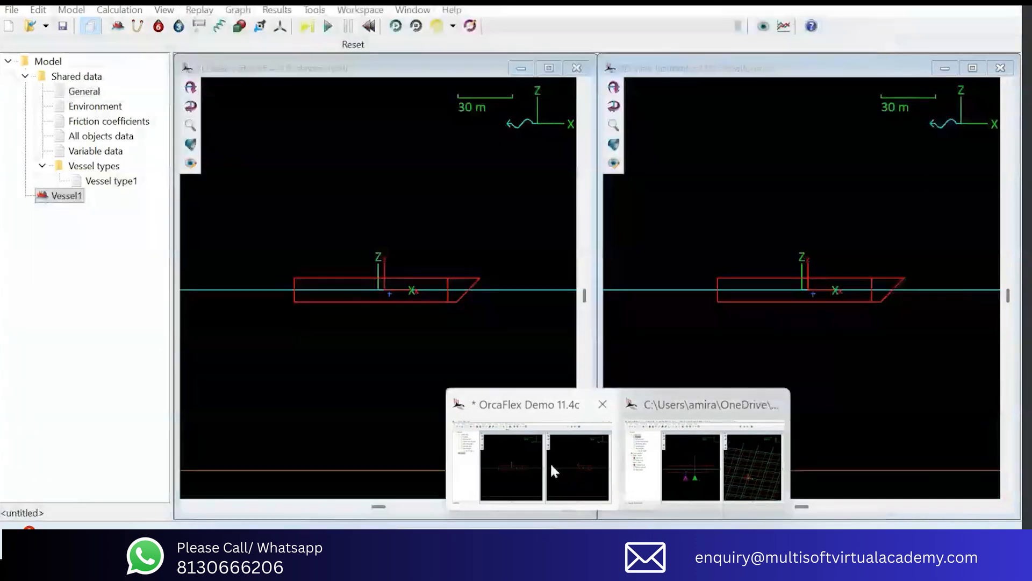
left_click(550, 462)
double_click(75, 92)
left_click(88, 99)
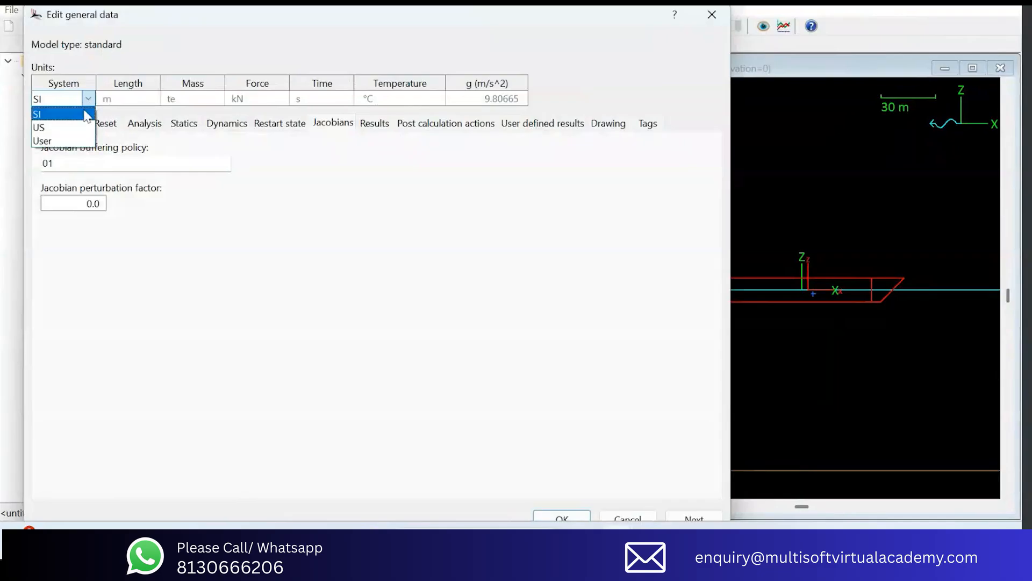
left_click(86, 114)
left_click_drag(121, 102, 280, 106)
left_click(336, 100)
Step: Set the unit system to US and highlight its length, mass, force and temperature units
left_click(88, 98)
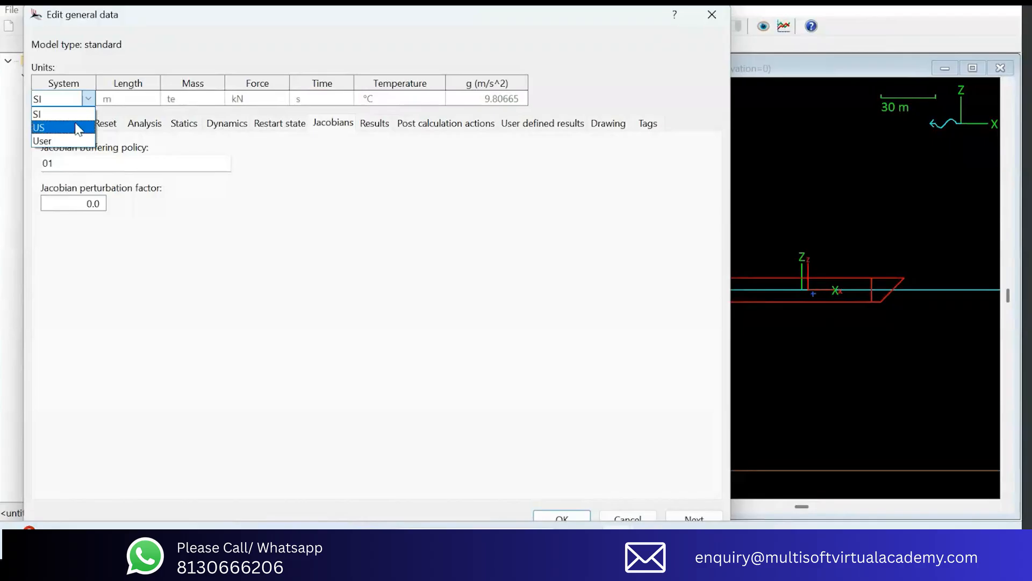
left_click(79, 129)
left_click_drag(120, 99, 387, 99)
left_click(82, 96)
Step: Set the unit system to User, check the available length units, and close the general data form
left_click(87, 99)
left_click(61, 139)
left_click(154, 99)
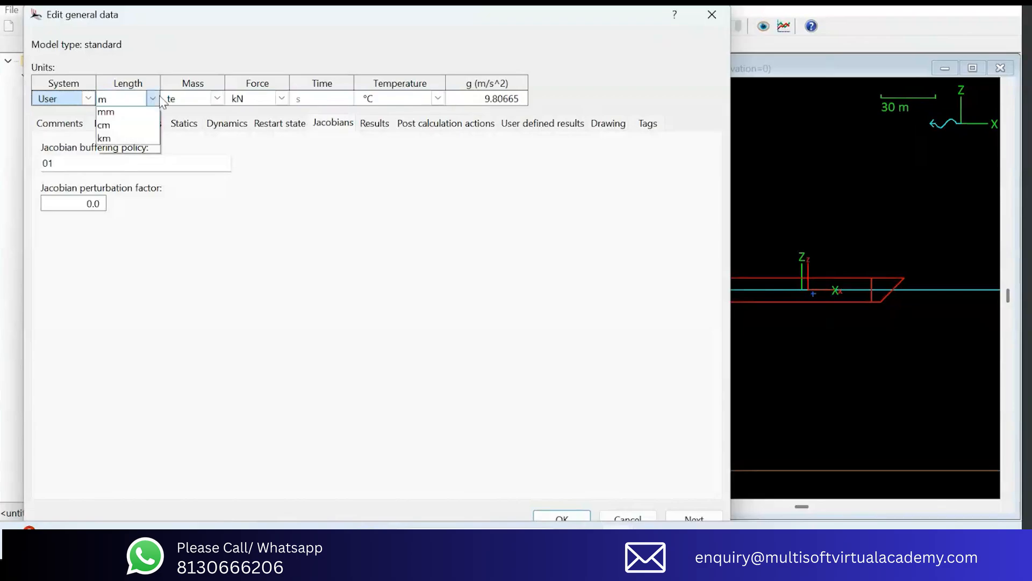
left_click(178, 105)
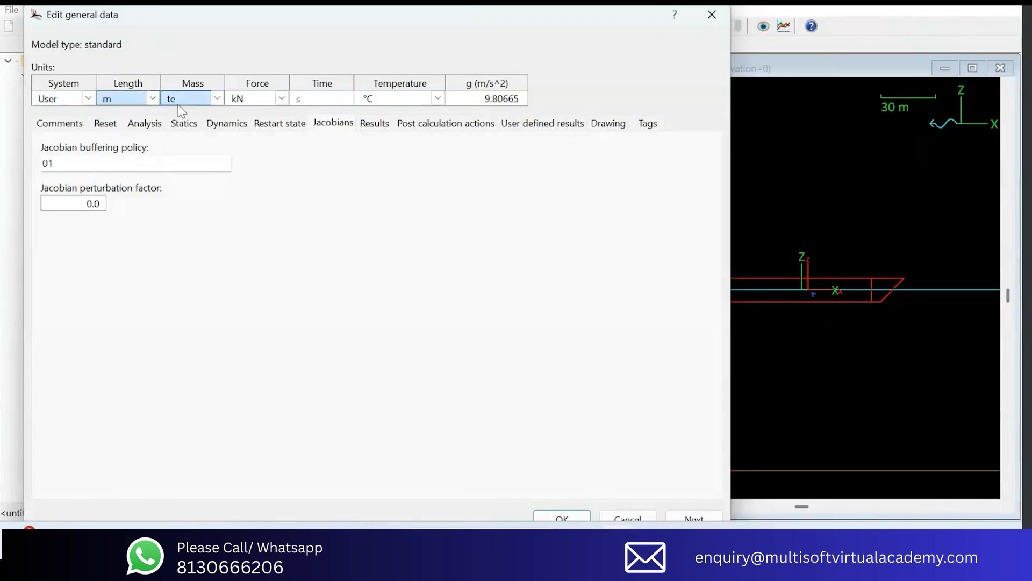
left_click(712, 14)
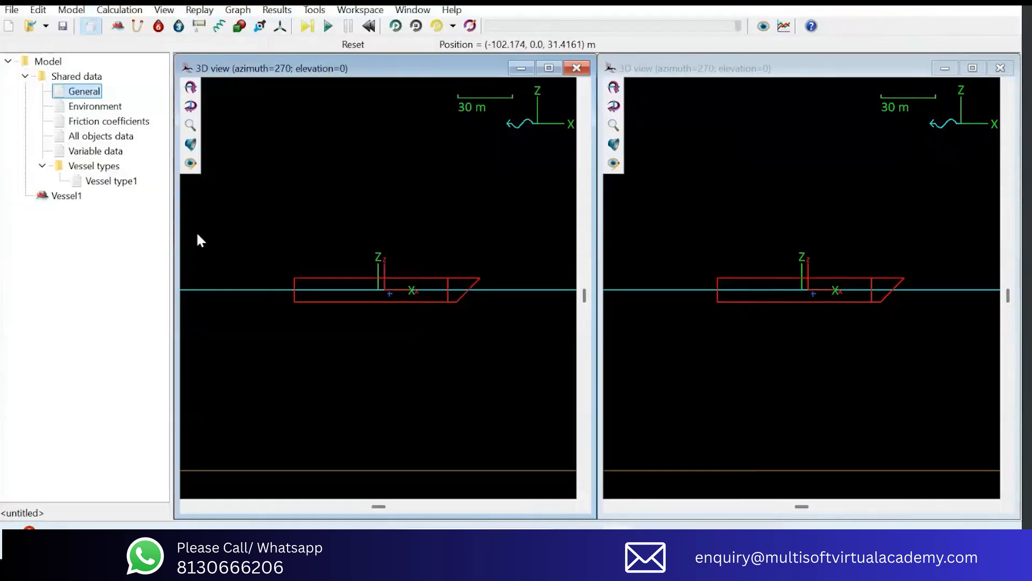
Step: Examine the durations and simulation times of stages 0 and 1 in the general data's analysis settings
left_click(337, 278)
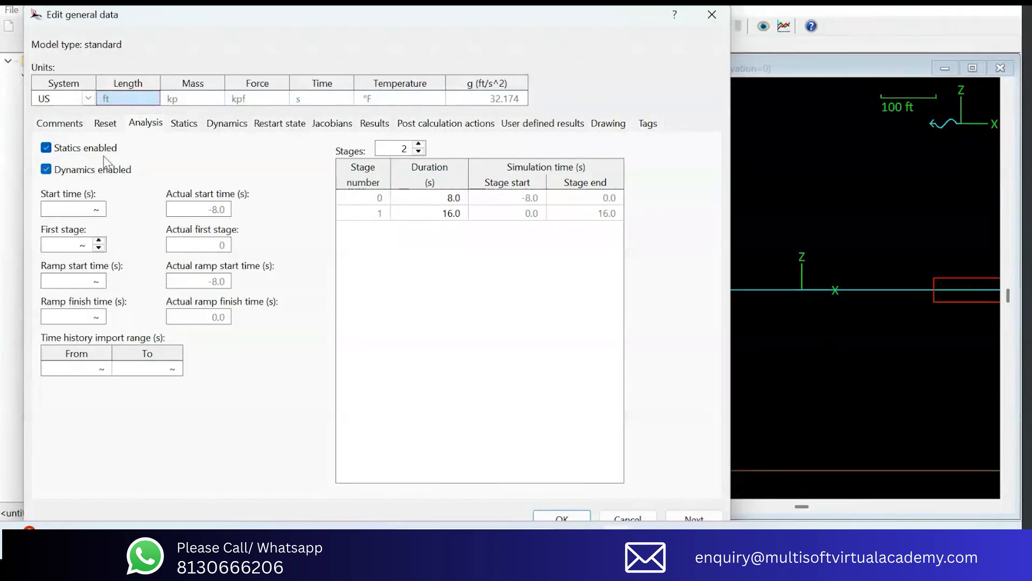
left_click(384, 199)
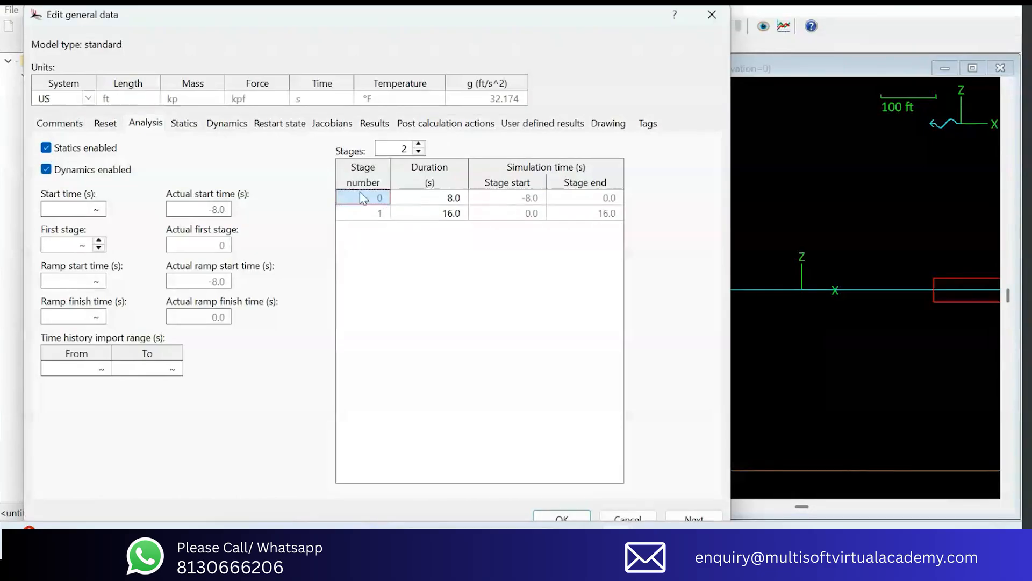
left_click_drag(358, 198, 615, 199)
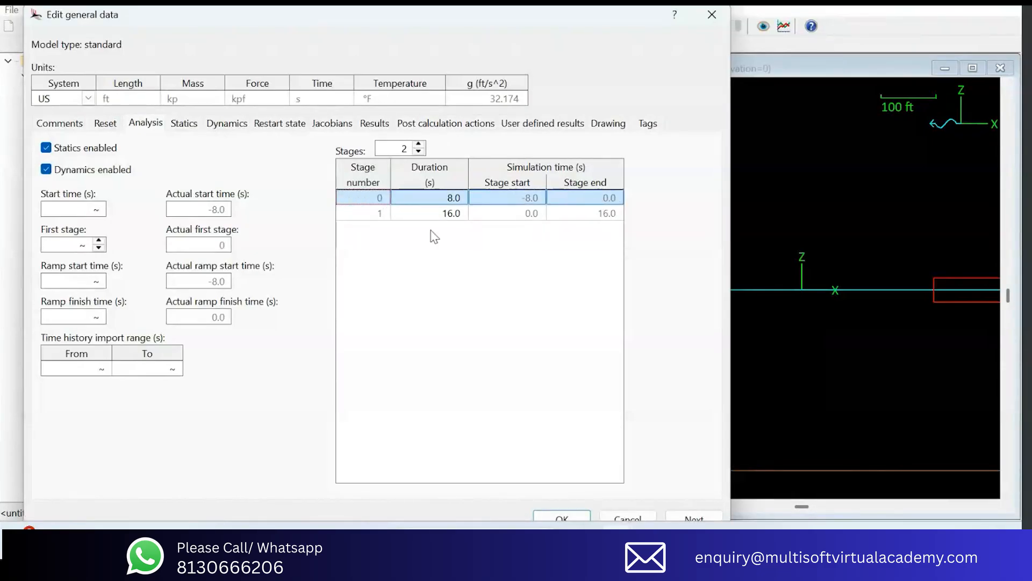
left_click_drag(366, 214, 613, 213)
left_click_drag(371, 199, 600, 200)
left_click(372, 215)
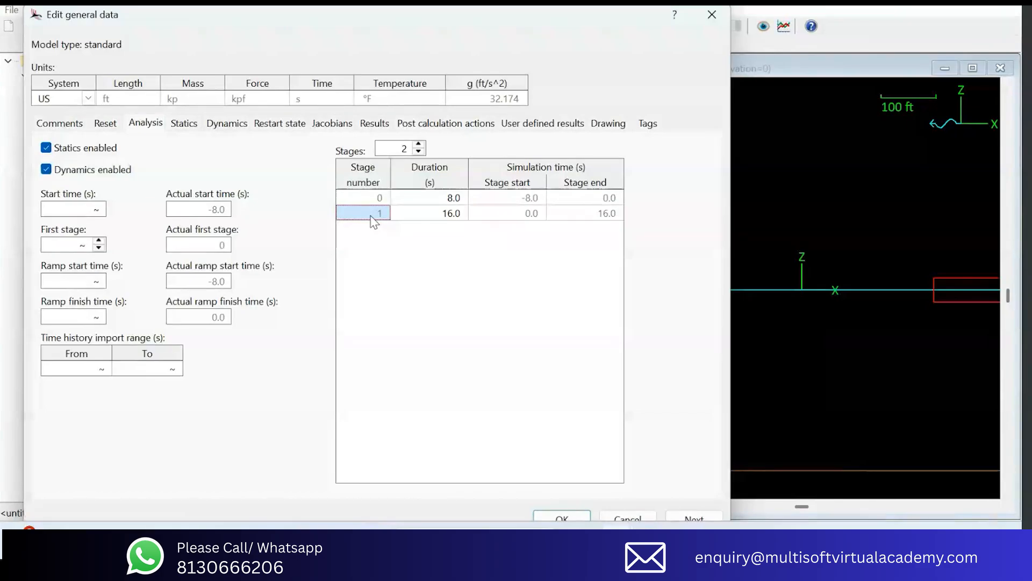
left_click(384, 199)
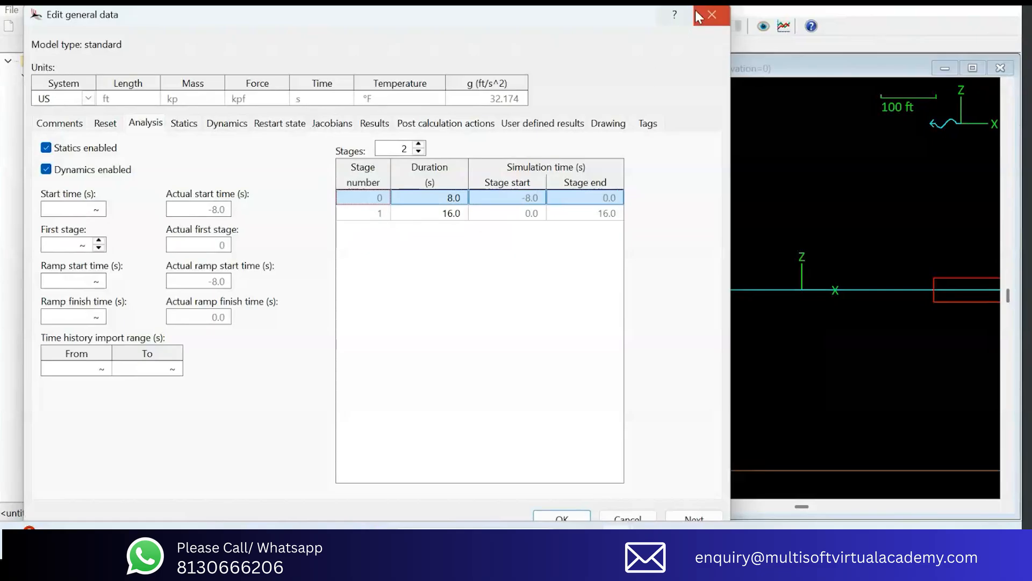
Step: Inspect Wave1's period and height in the environment data, and toggle the current's Ramped option on and off
left_click(360, 205)
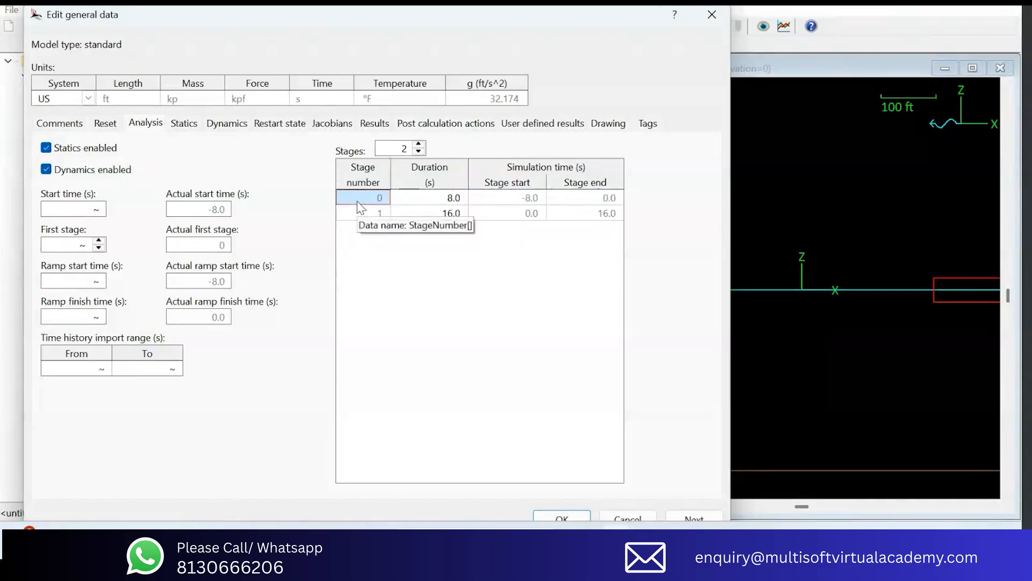
left_click(713, 15)
key("Down")
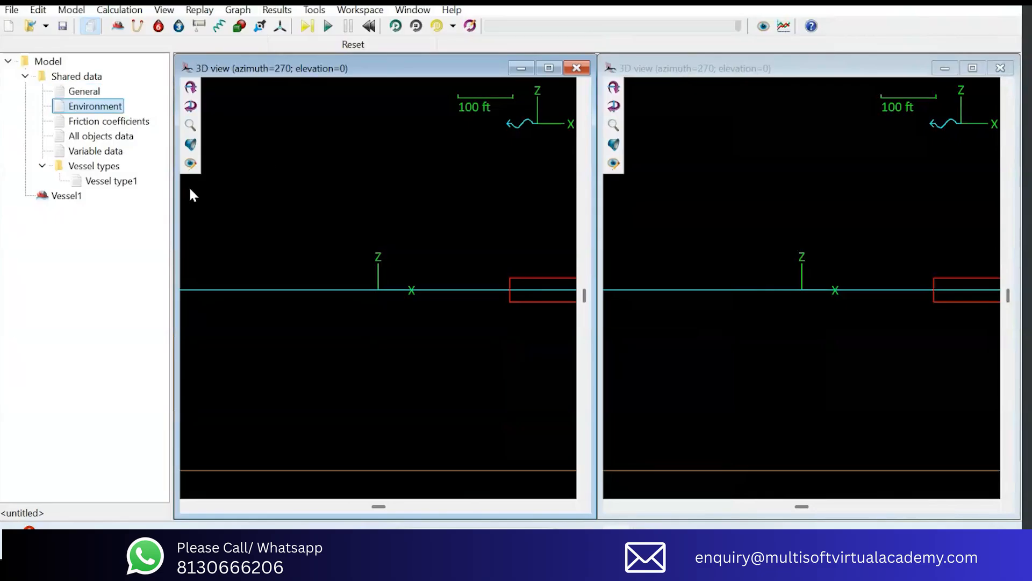
key("Return")
left_click(200, 288)
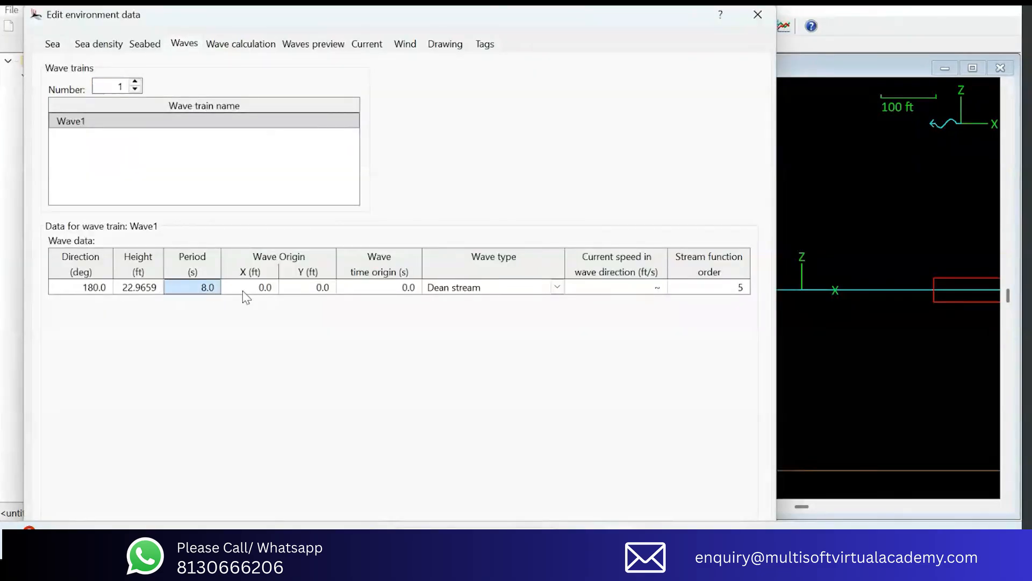
left_click(144, 288)
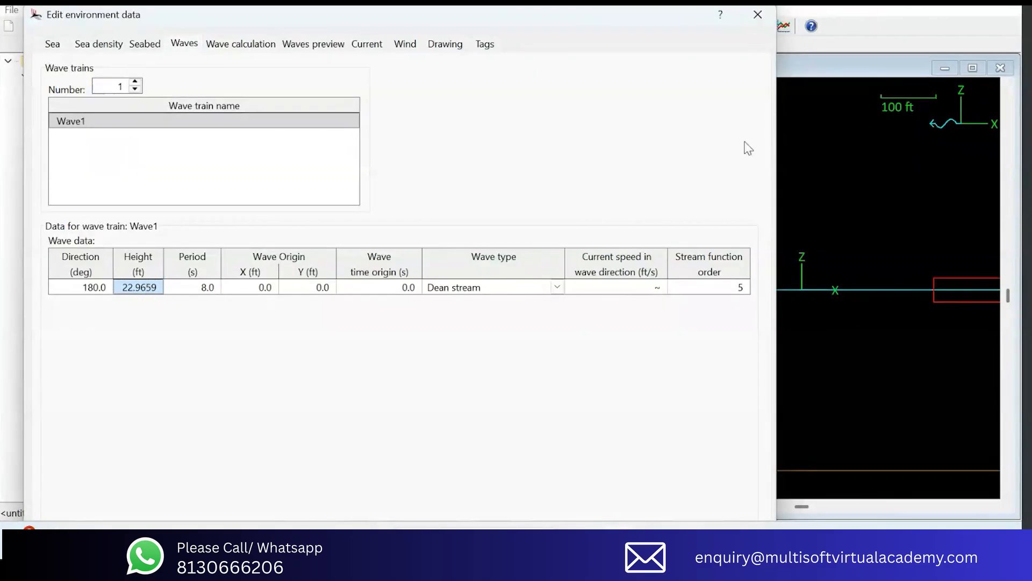
left_click(759, 15)
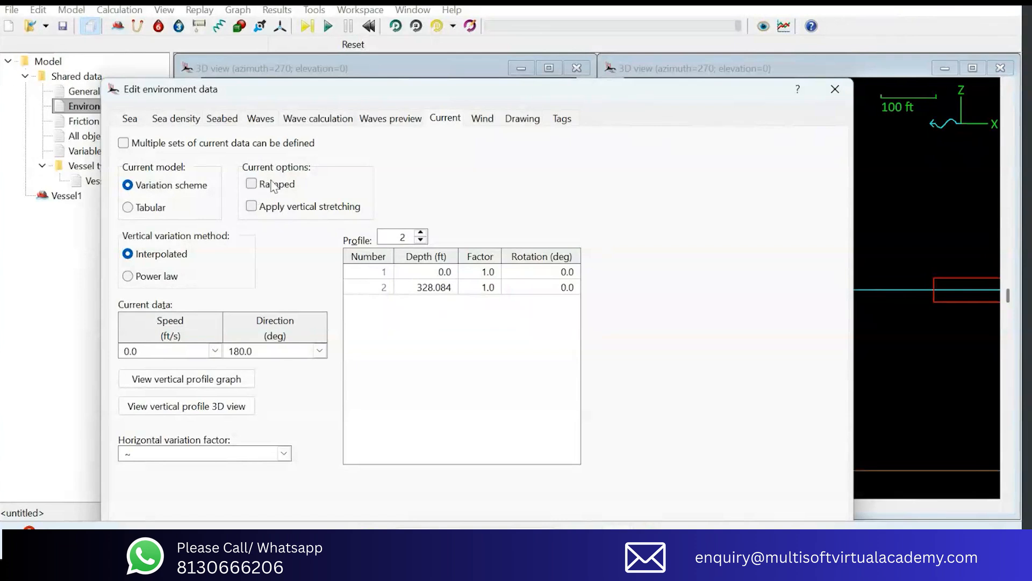
left_click(251, 184)
left_click(251, 184)
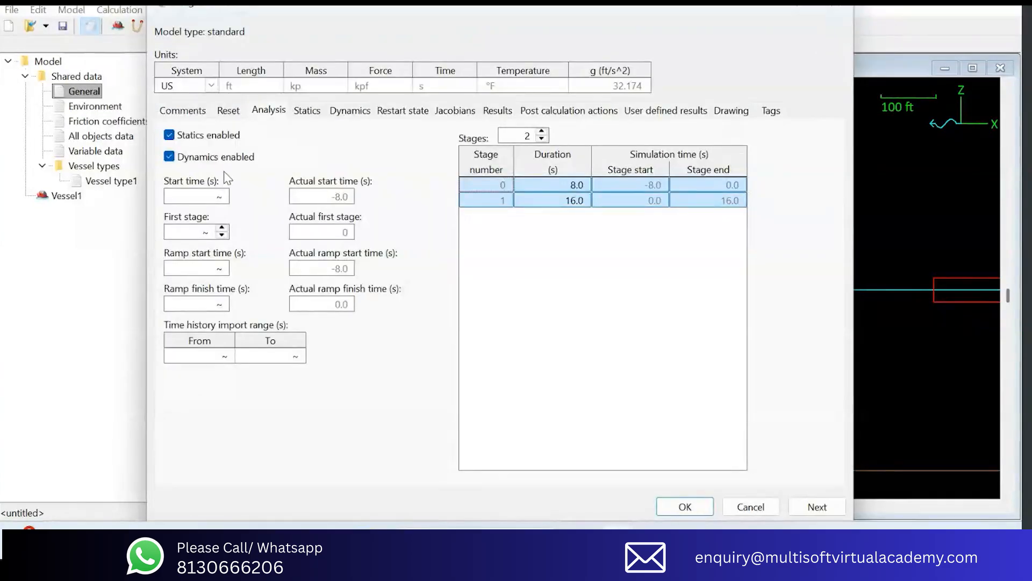
Step: Try switching the static and dynamic analyses off and back on in the general data's analysis settings
left_click(196, 138)
left_click(170, 136)
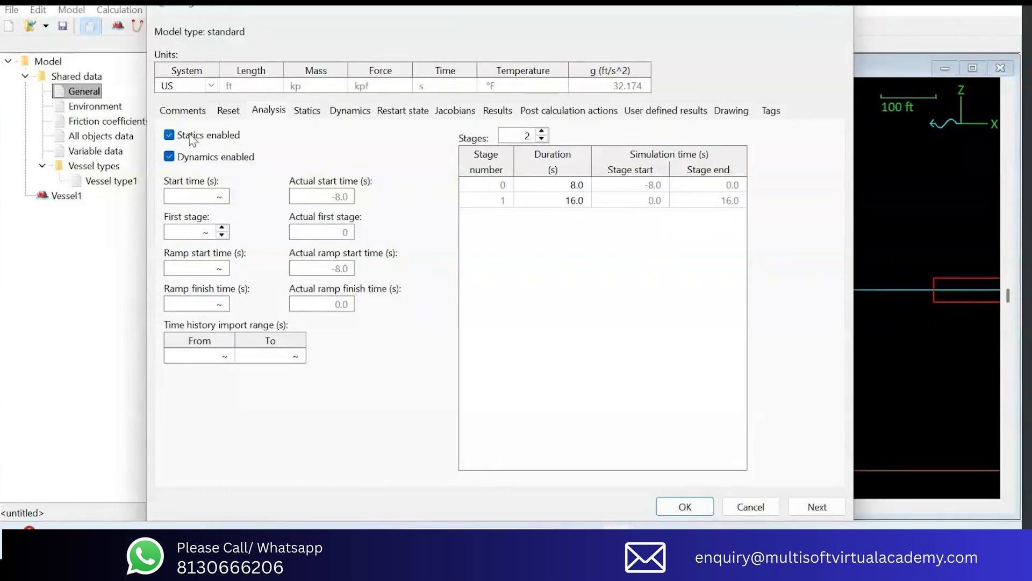
left_click(168, 157)
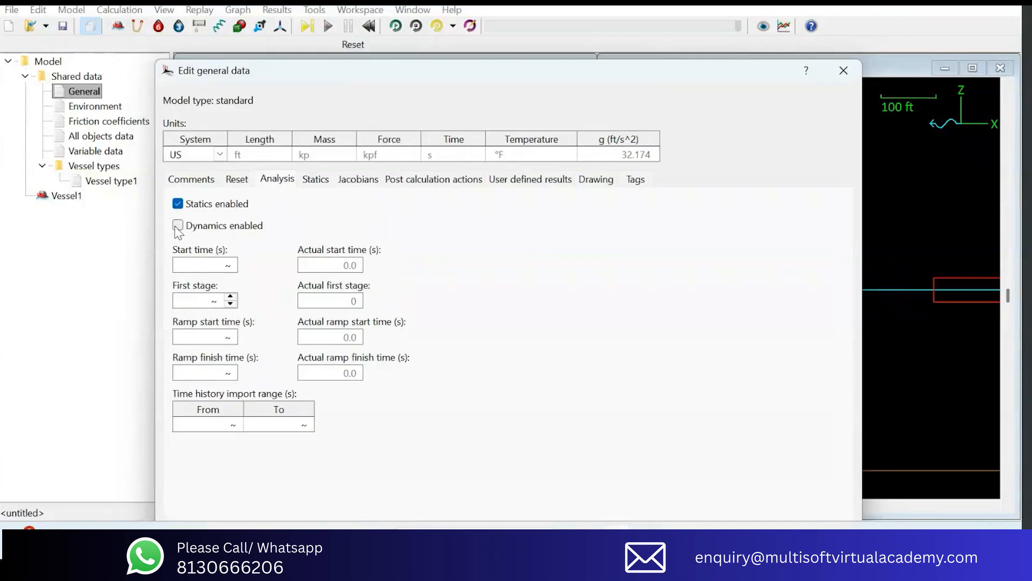
left_click(178, 225)
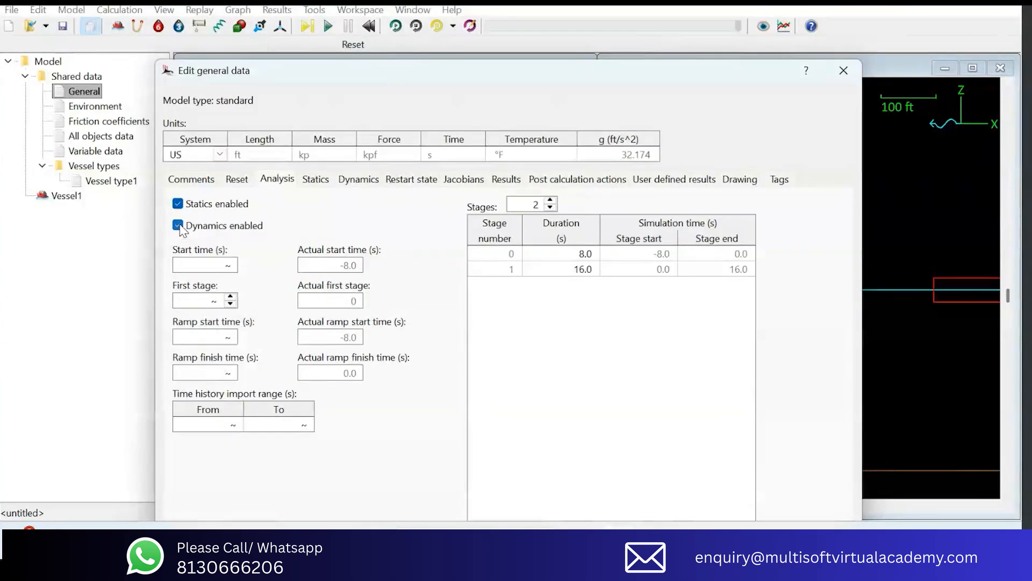
left_click(179, 226)
left_click(179, 226)
left_click(179, 204)
left_click(178, 204)
Step: Try the analysis settings with dynamics disabled and with only dynamics enabled, and close the general data form
left_click(178, 226)
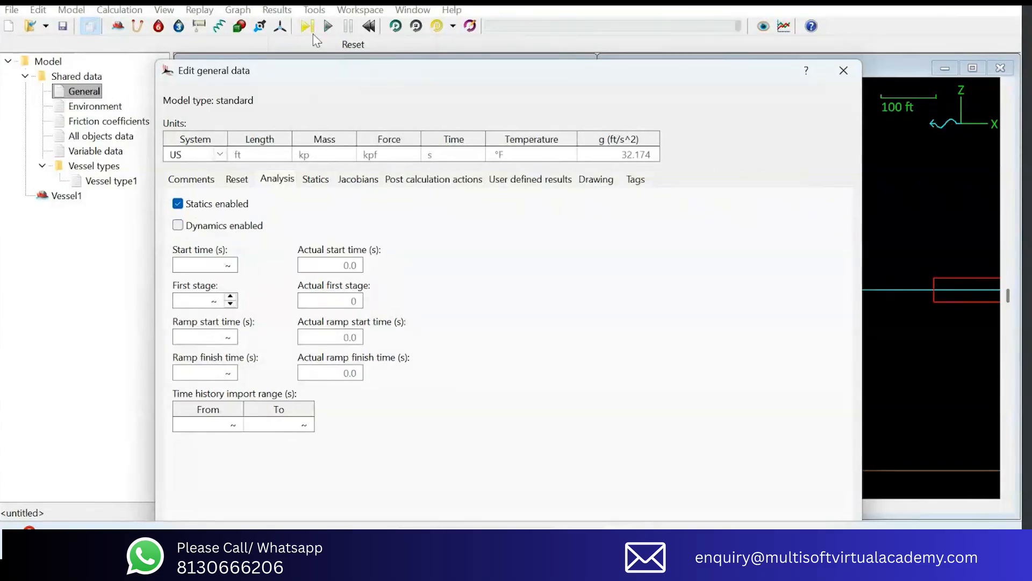
left_click(178, 204)
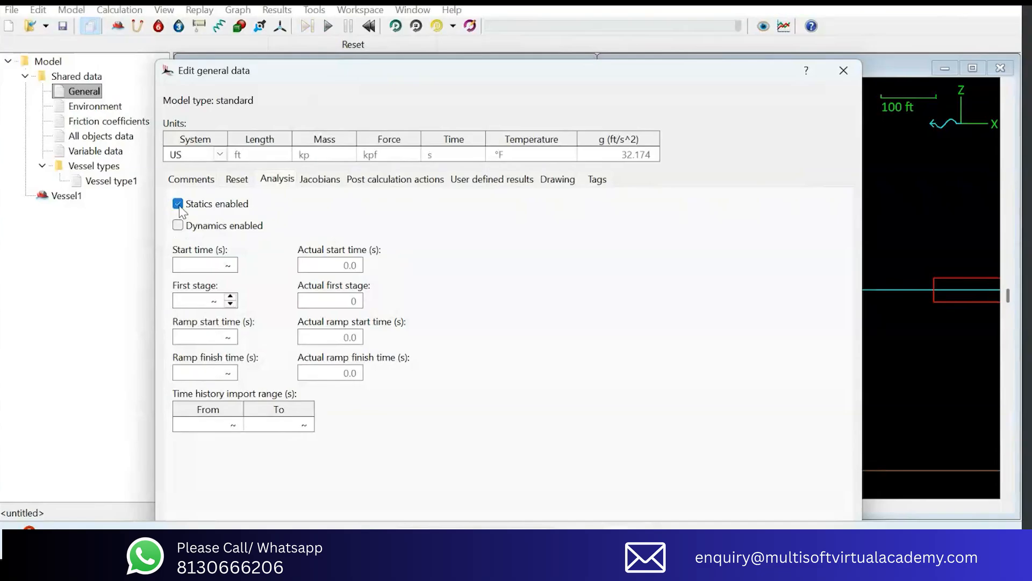
left_click(178, 225)
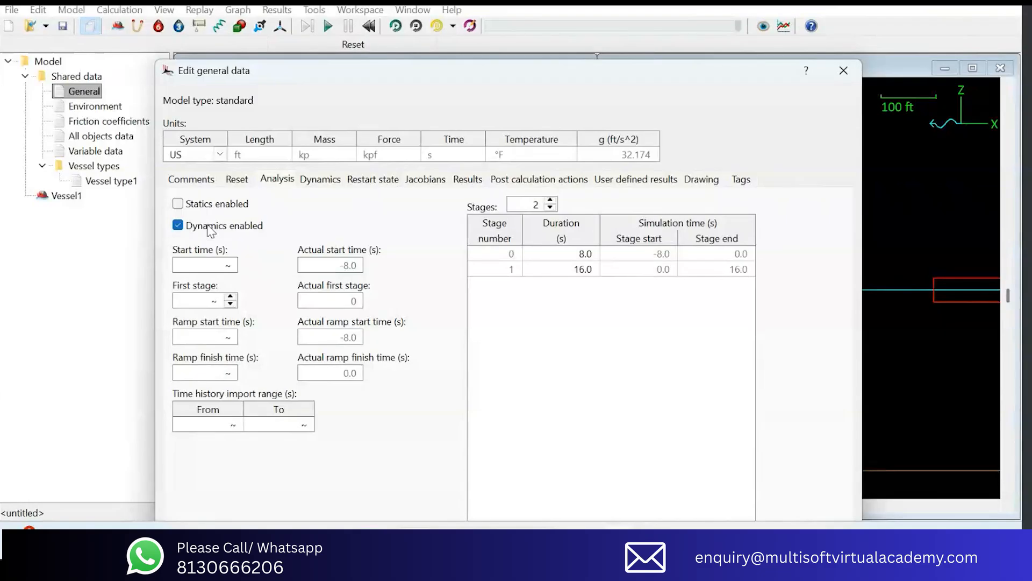
left_click(844, 71)
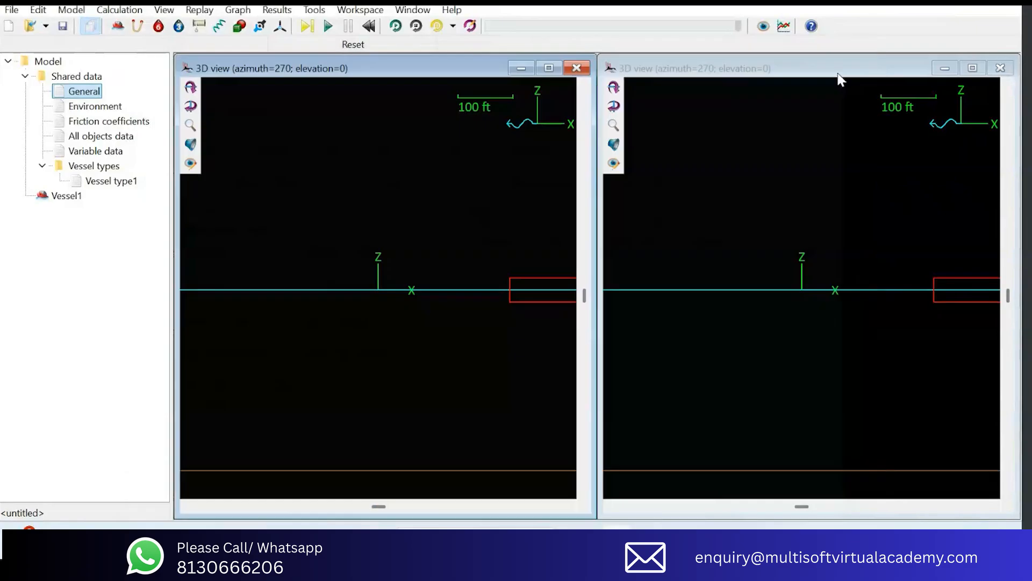
Step: Add a line below the sea surface near the origin and raise its end on the negative X side above the surface
left_click(137, 25)
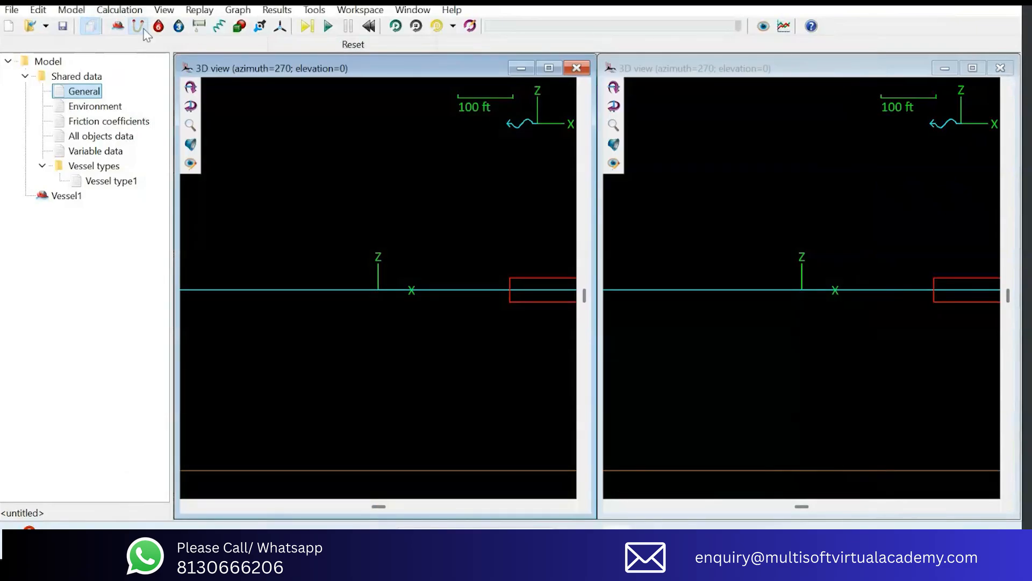
left_click(337, 308)
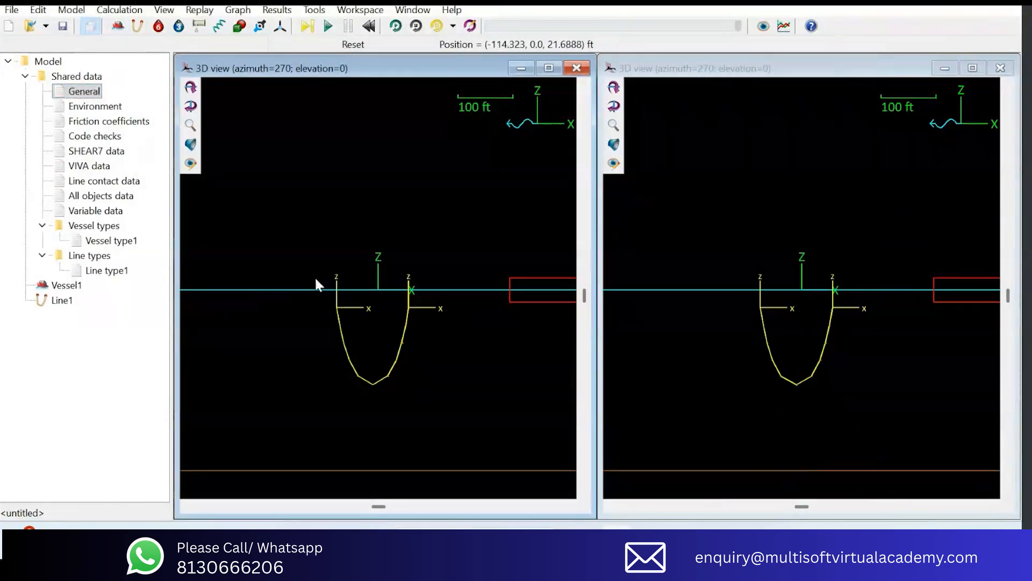
left_click_drag(336, 308, 321, 219)
middle_click_drag(445, 275, 414, 381)
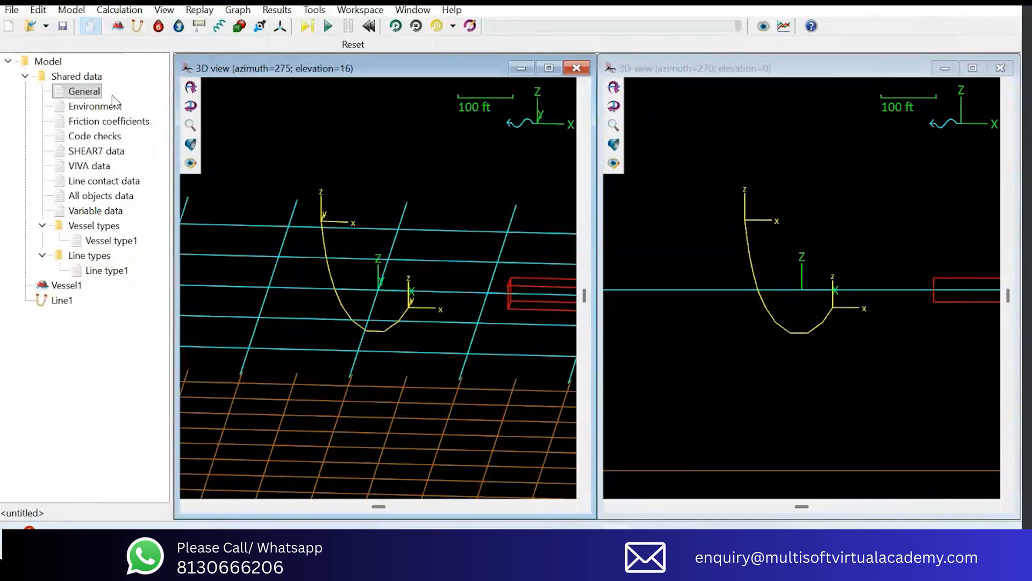
Step: Reopen the general data and highlight the durations of stages 0 and 1 in the analysis settings
double_click(95, 92)
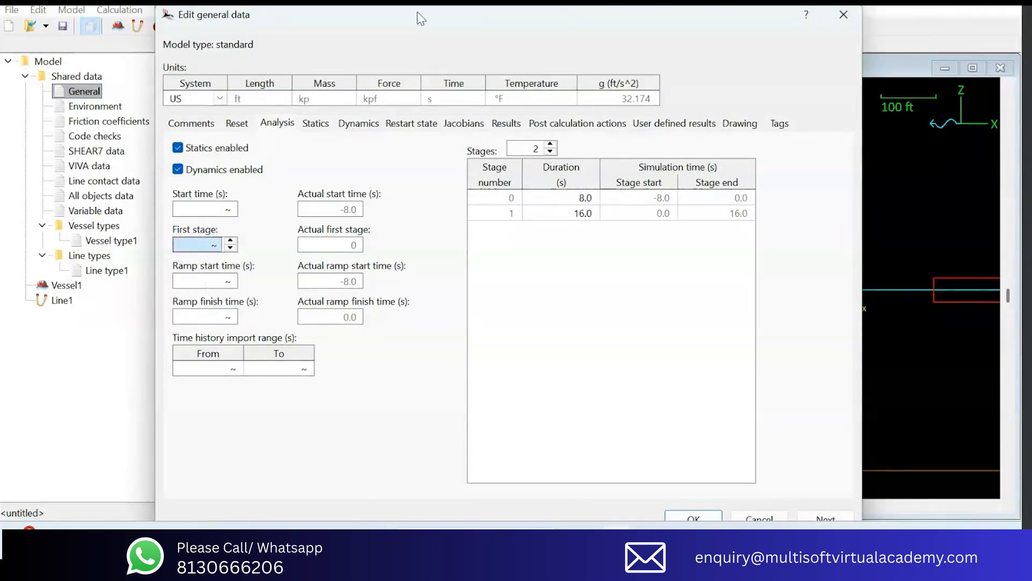
left_click_drag(420, 24, 441, 5)
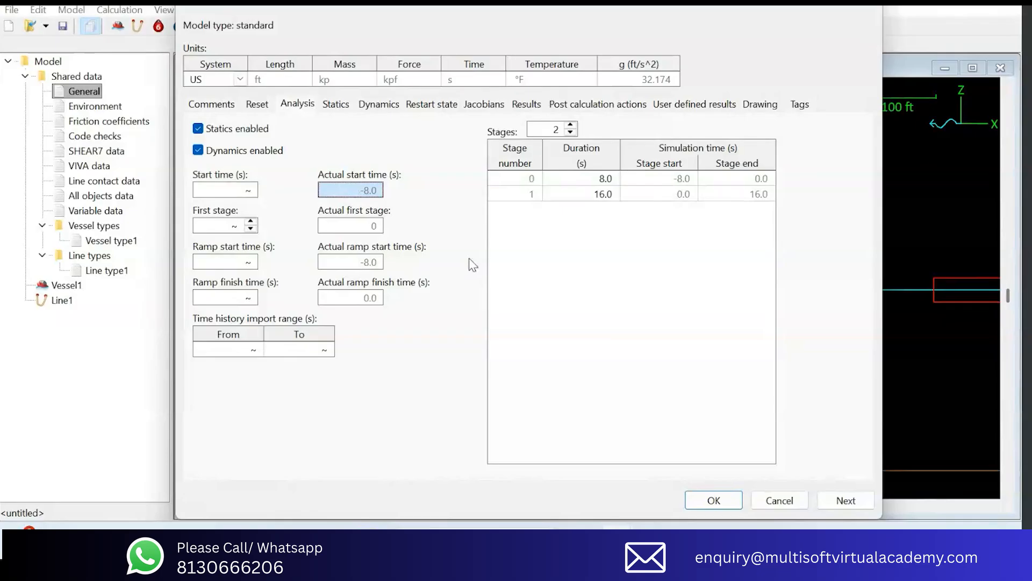
left_click(599, 197)
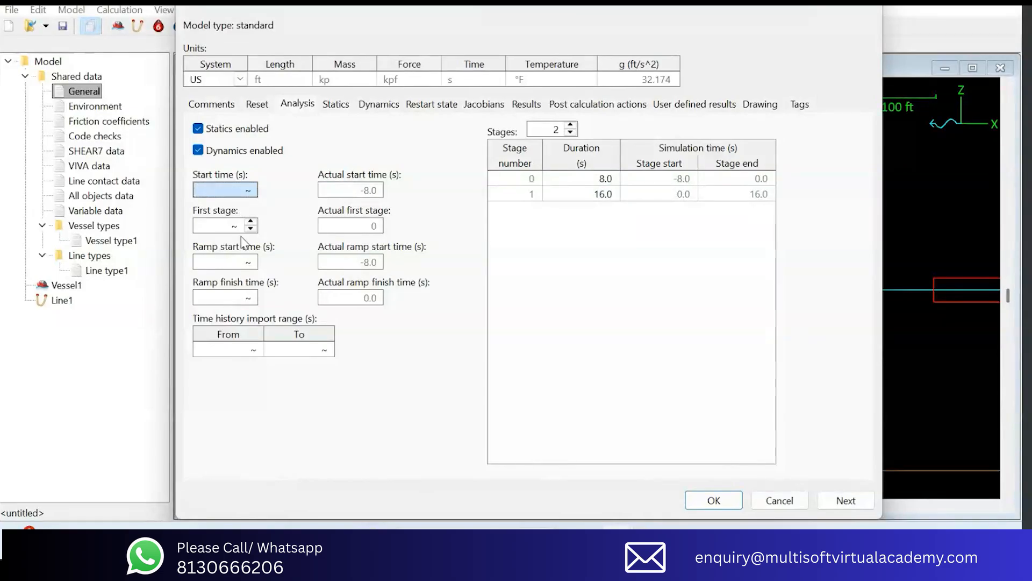
left_click_drag(596, 179, 599, 195)
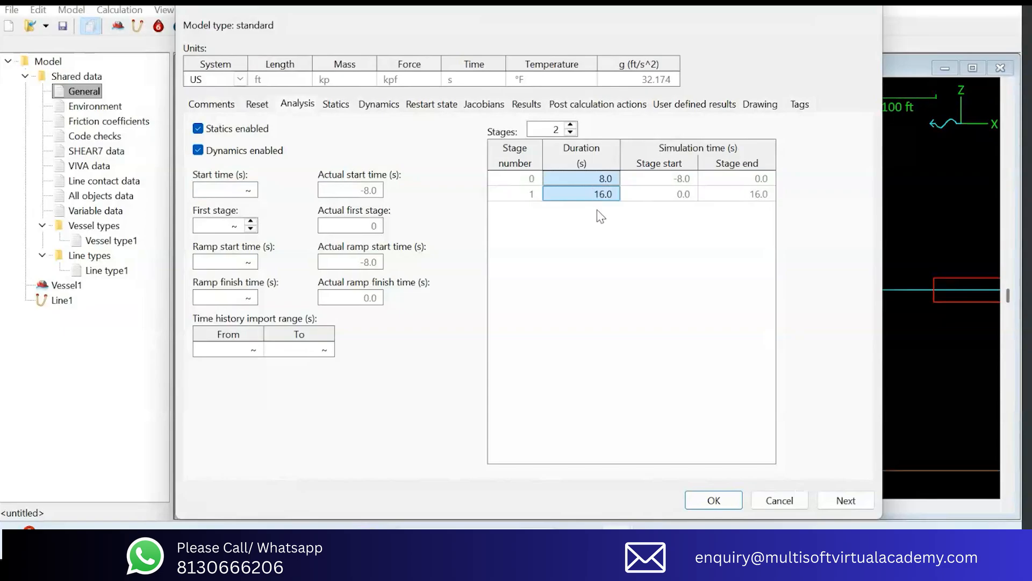
Step: Set the analysis start time to 10 s and highlight the two stage durations for comparison
left_click(205, 194)
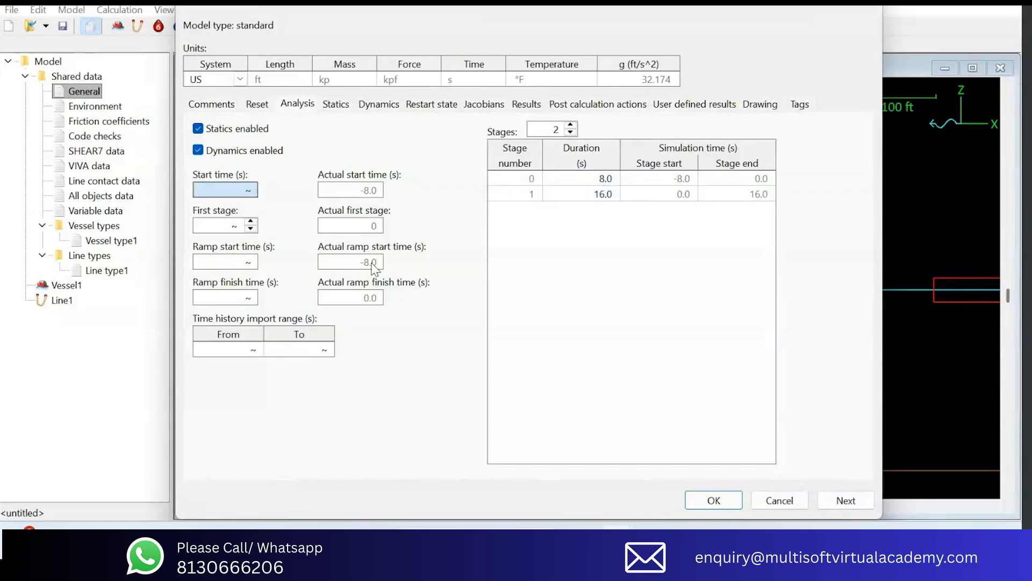
type("10")
key("Return")
left_click(601, 194)
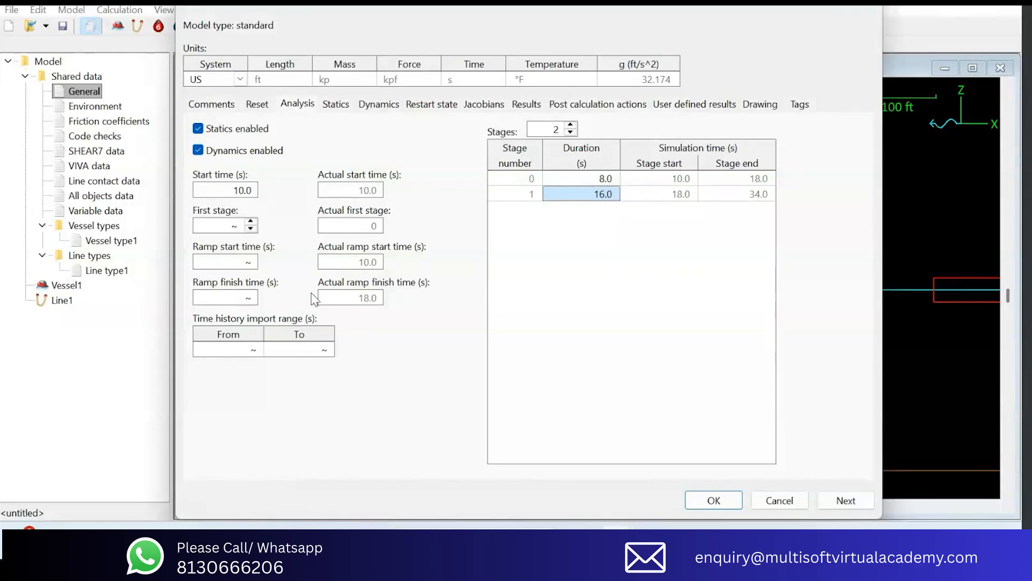
left_click_drag(607, 182, 614, 204)
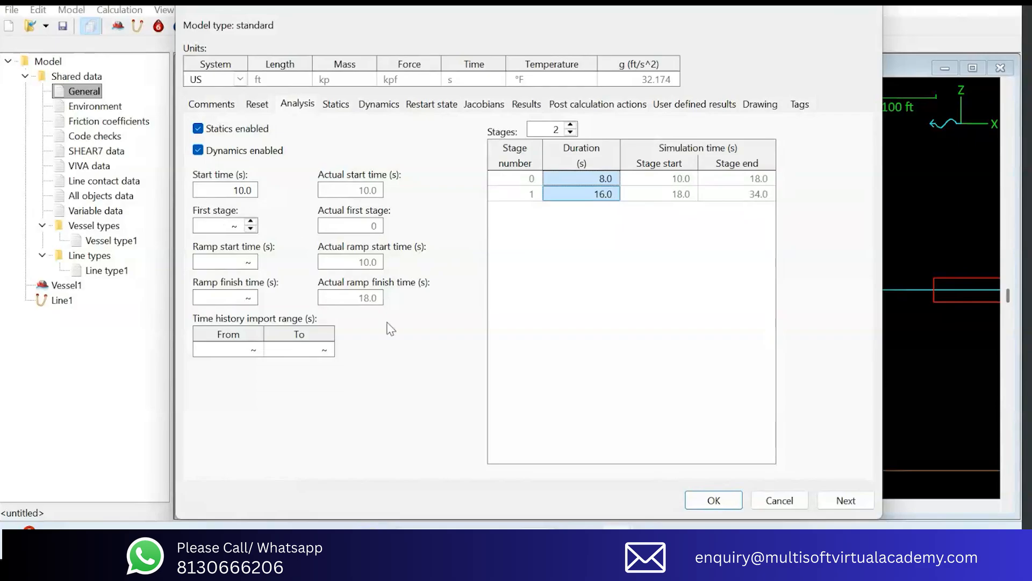
Step: Set the start time to 0.0 s and the first stage to 0, and review the statics settings before closing the form
left_click(243, 195)
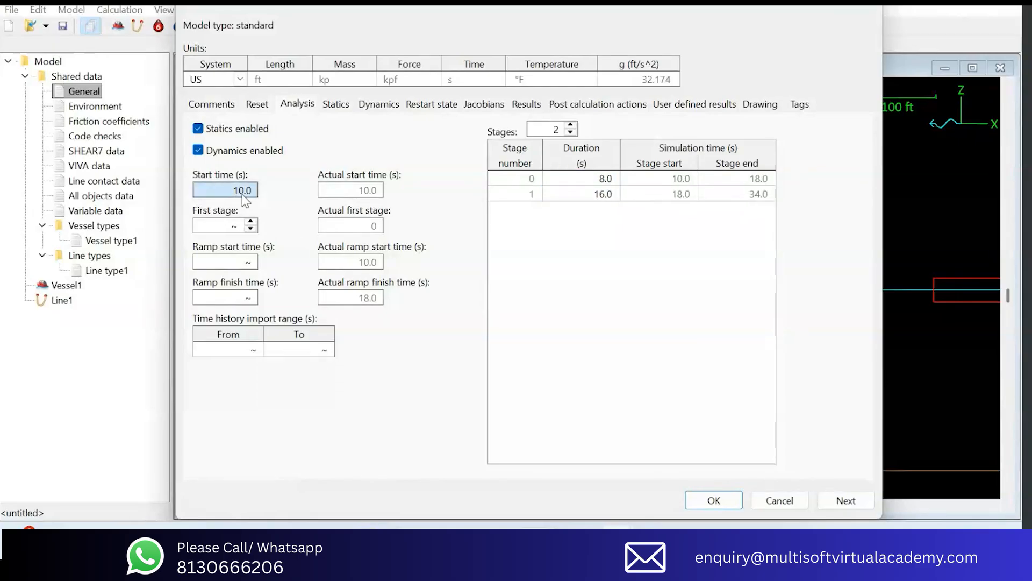
type("~~")
key("Return")
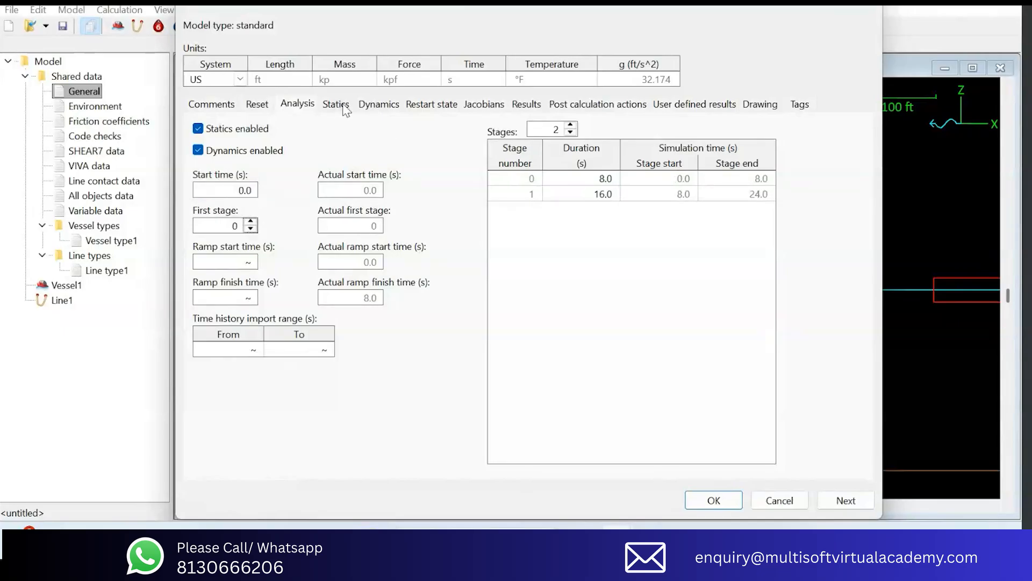
left_click(336, 106)
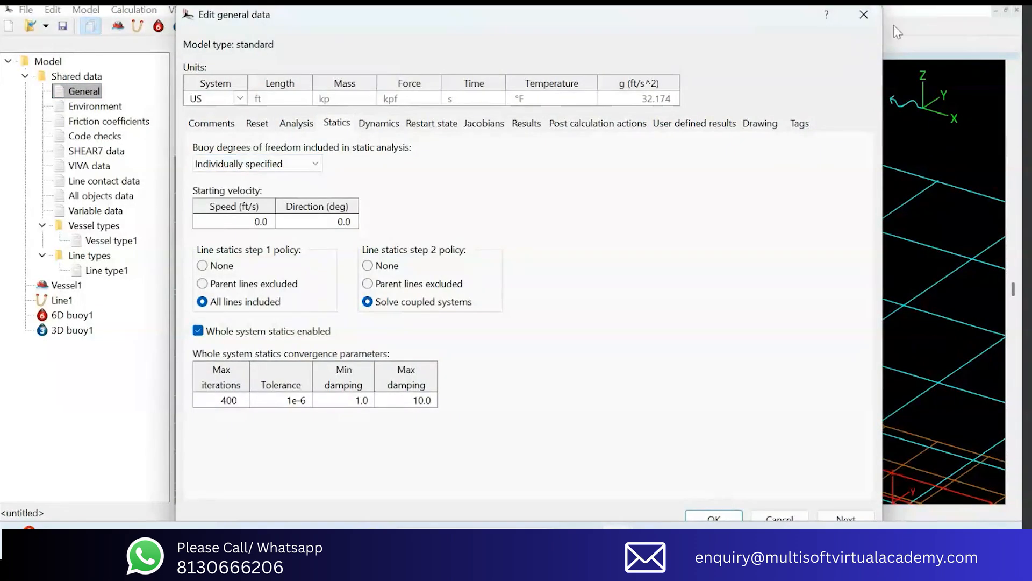
left_click(865, 15)
Step: Open the 6D buoy1 data and try the All and X,Y,Z options for the degrees of freedom included in statics
double_click(60, 316)
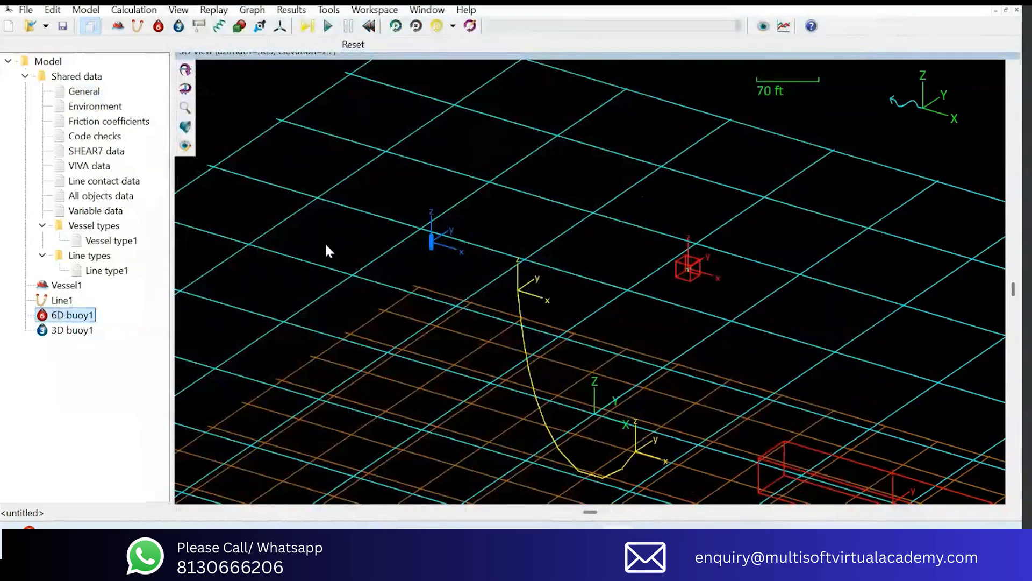
left_click(624, 98)
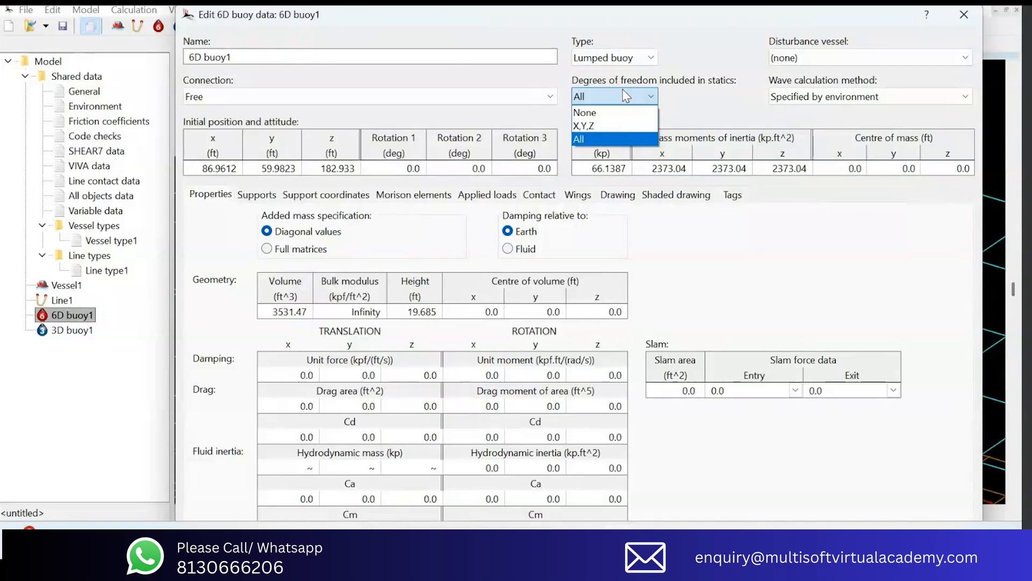
left_click(597, 141)
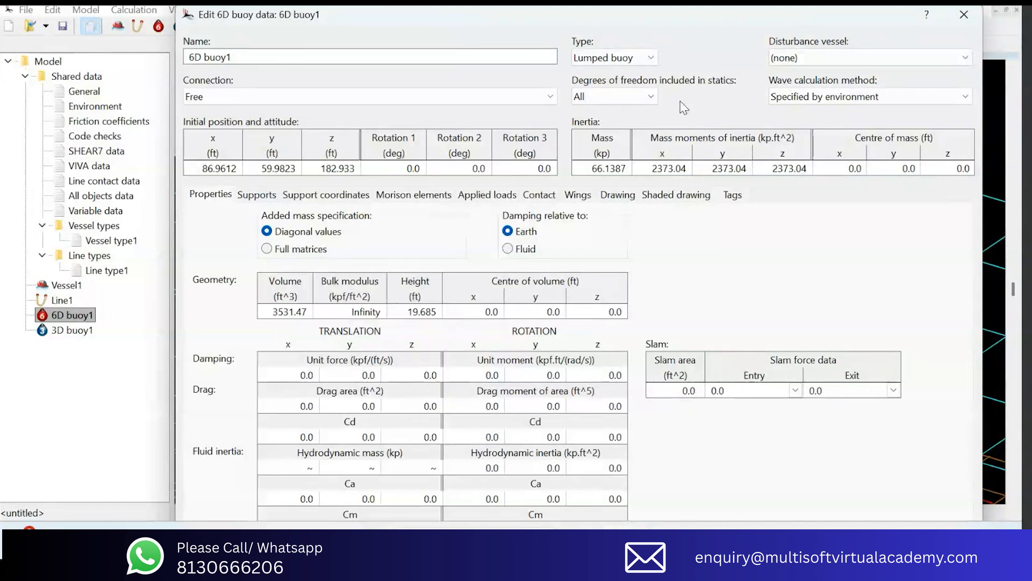
left_click(592, 97)
left_click(599, 124)
left_click(649, 94)
left_click(649, 94)
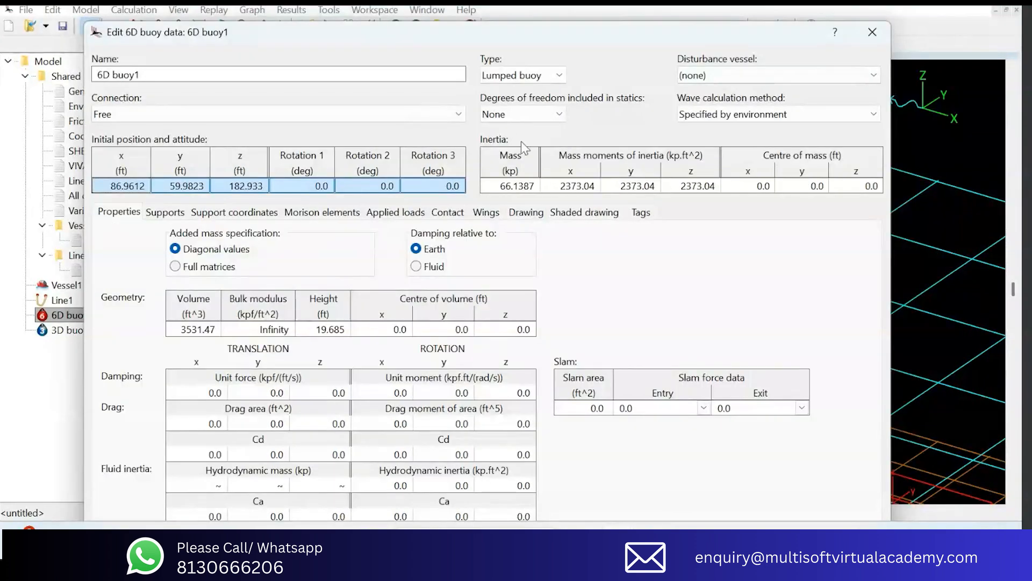
Step: Choose None for 6D buoy1's degrees of freedom included in statics and close its data form
left_click(503, 115)
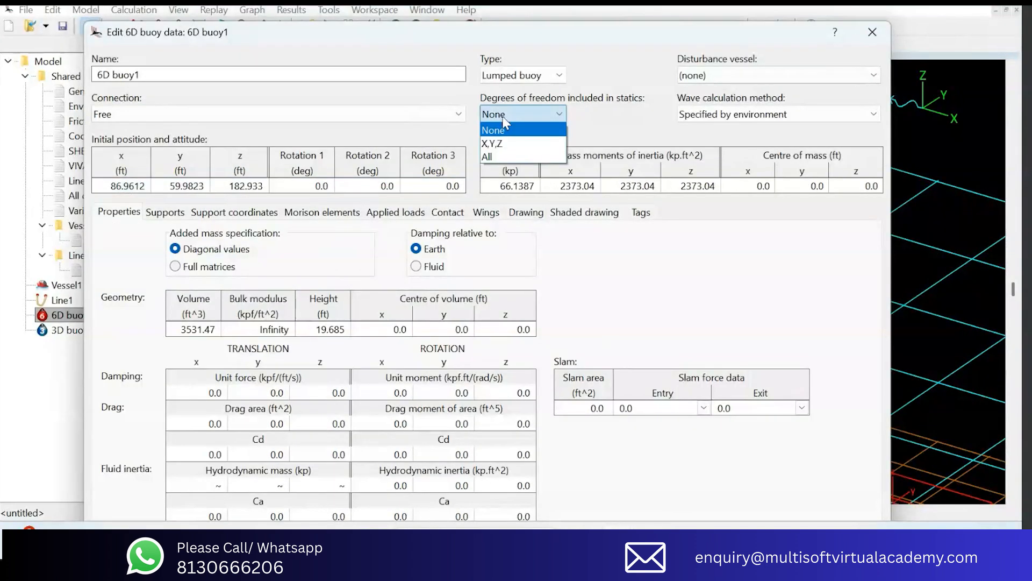
left_click(504, 128)
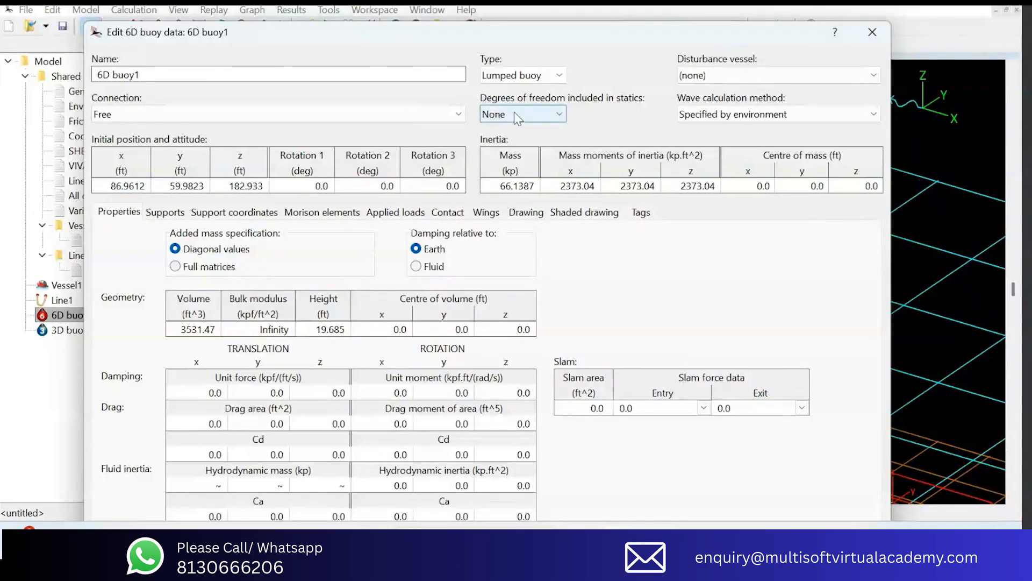
left_click(871, 33)
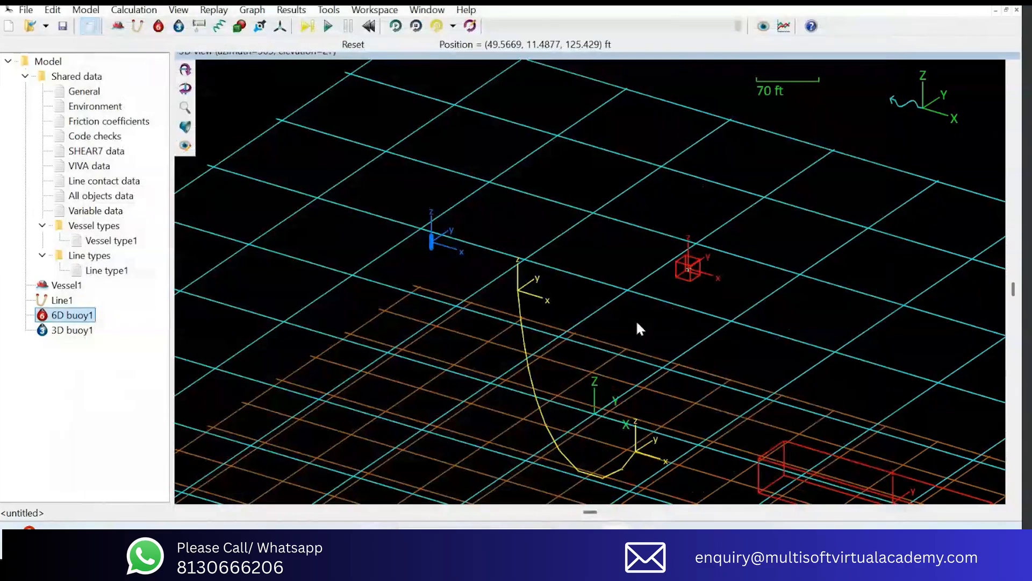
Step: Set the buoy degrees of freedom included in static analysis to None in the general data's statics settings
double_click(84, 91)
left_click(198, 164)
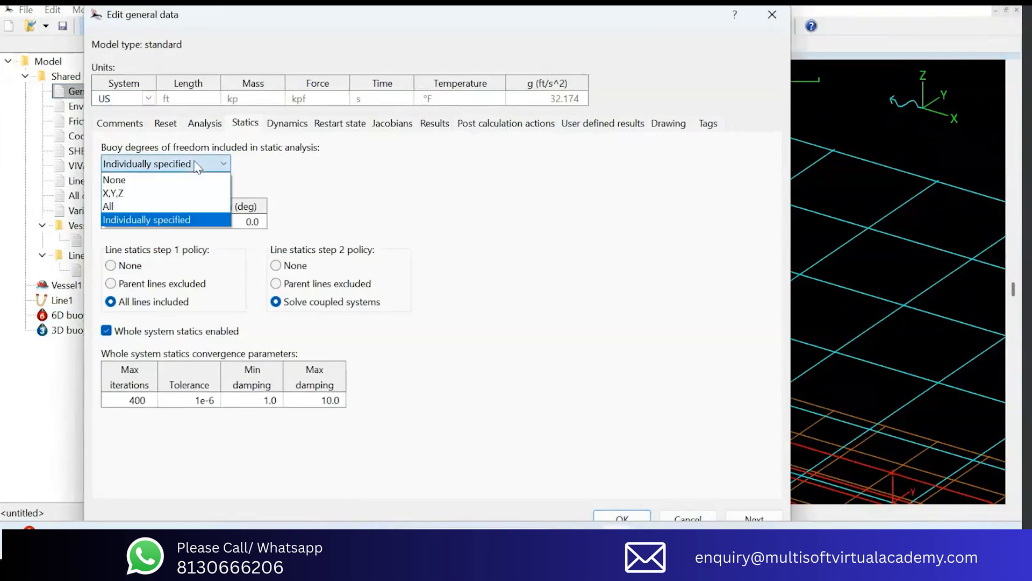
left_click(135, 183)
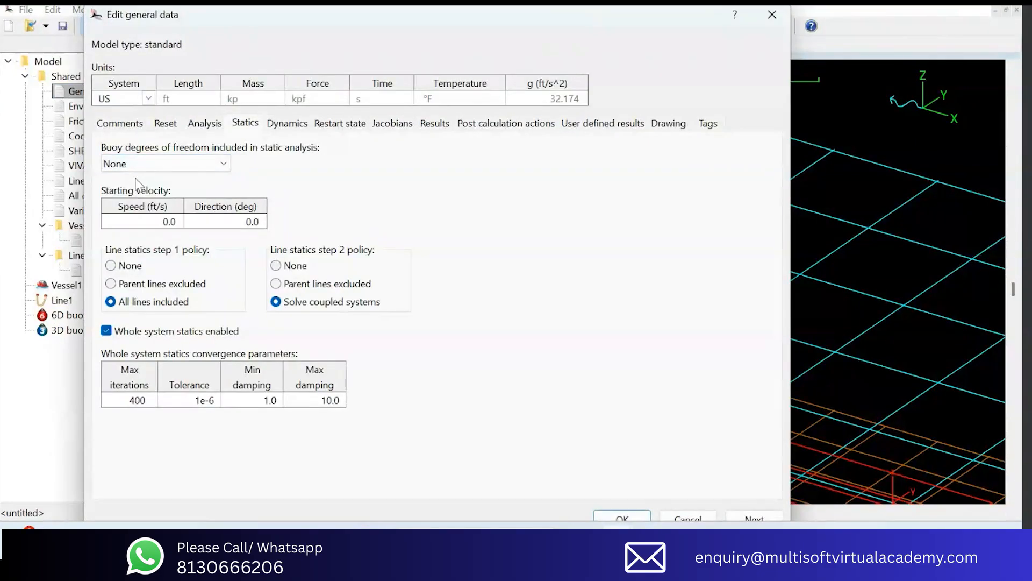
Step: Try X,Y,Z and choose Individually specified for the buoy degrees of freedom included in static analysis
left_click(169, 163)
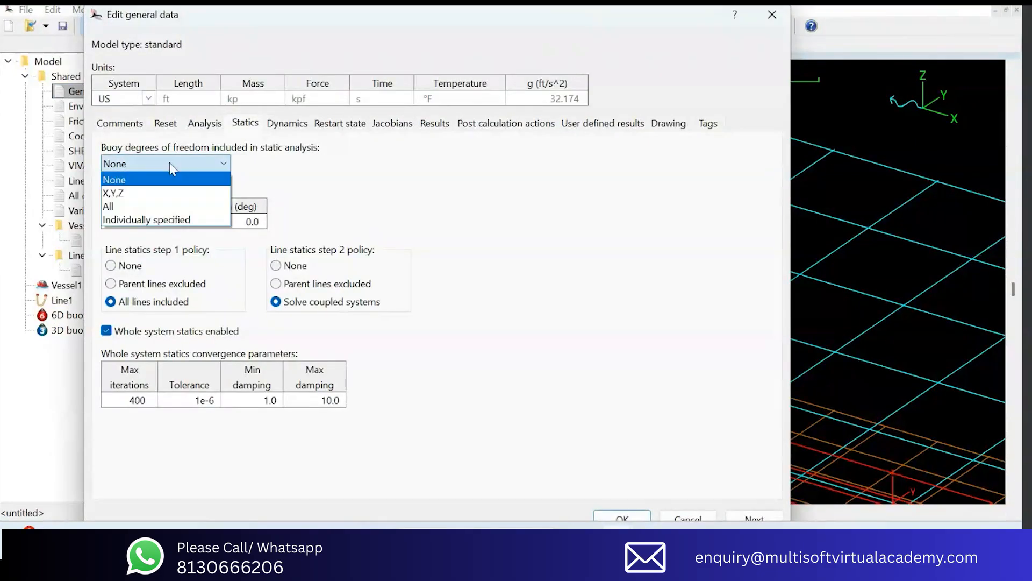
left_click(156, 199)
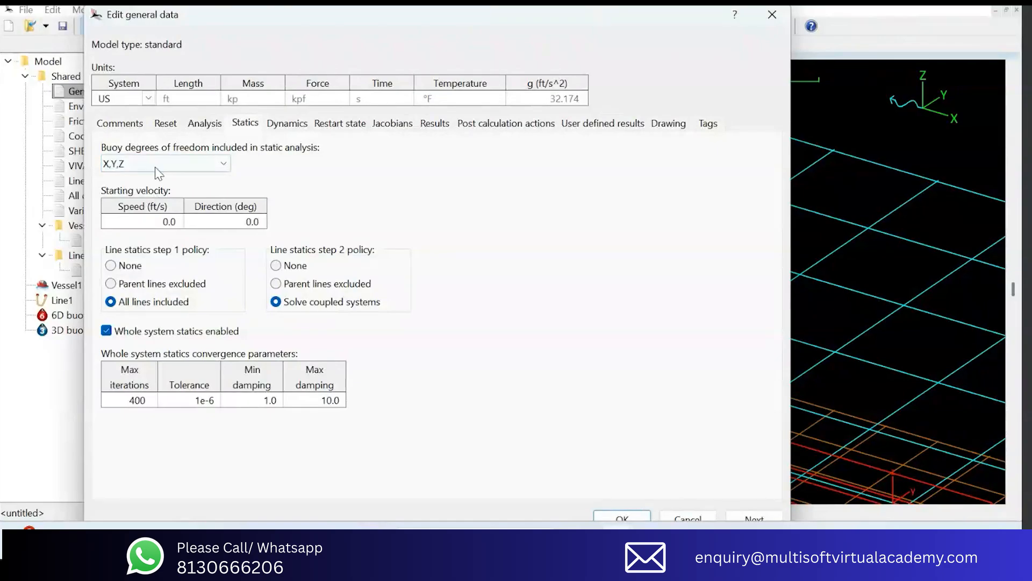
left_click(158, 172)
left_click(161, 219)
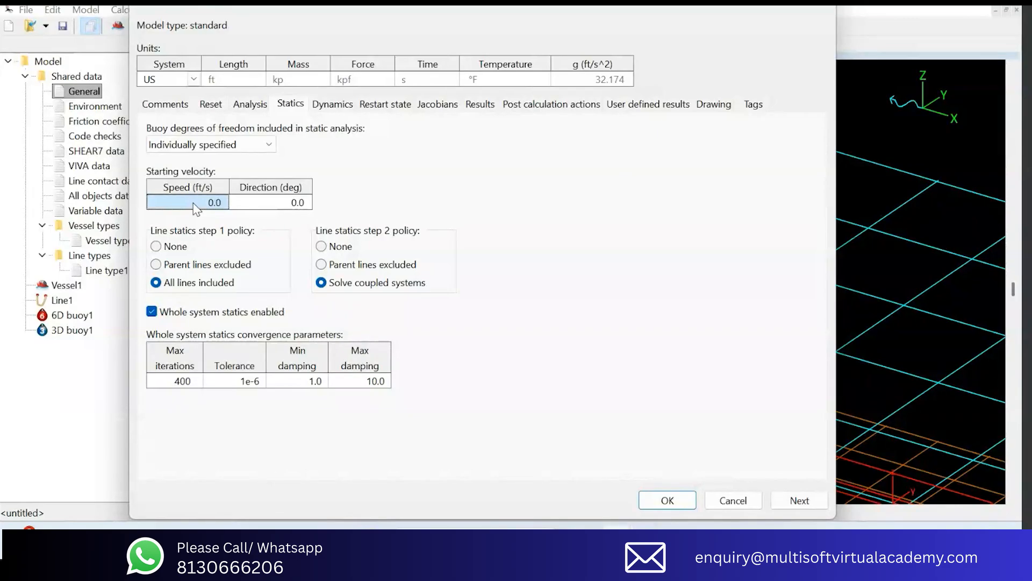
Step: Read the help topic on starting velocity and examine the speed and direction values in the statics settings
key("F1")
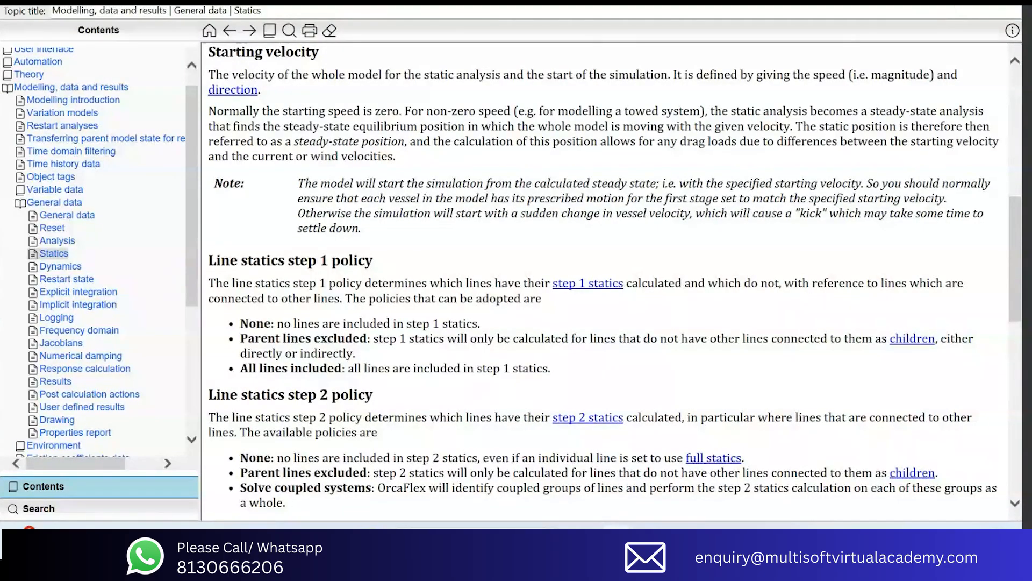
left_click(922, 4)
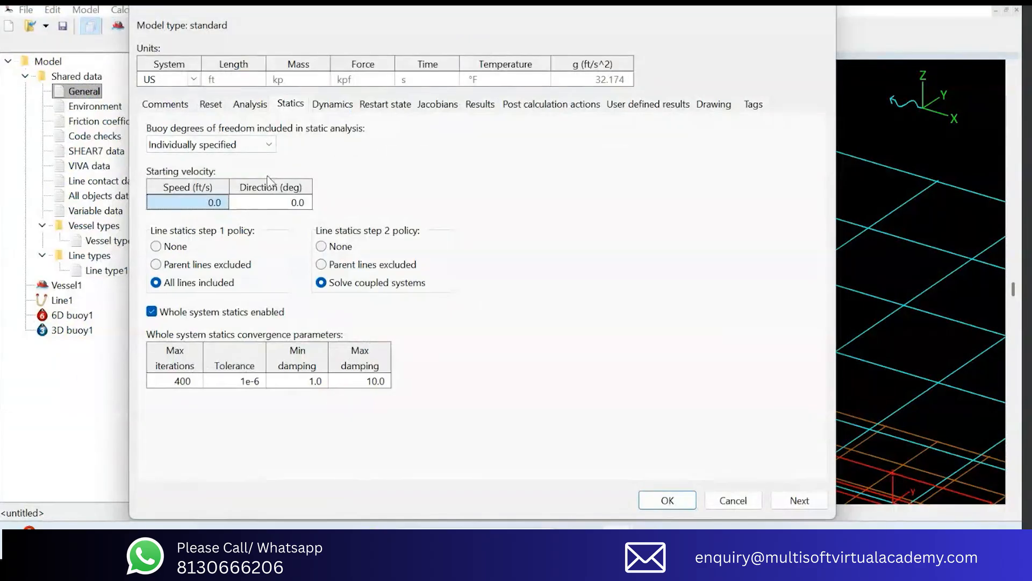
left_click(260, 206)
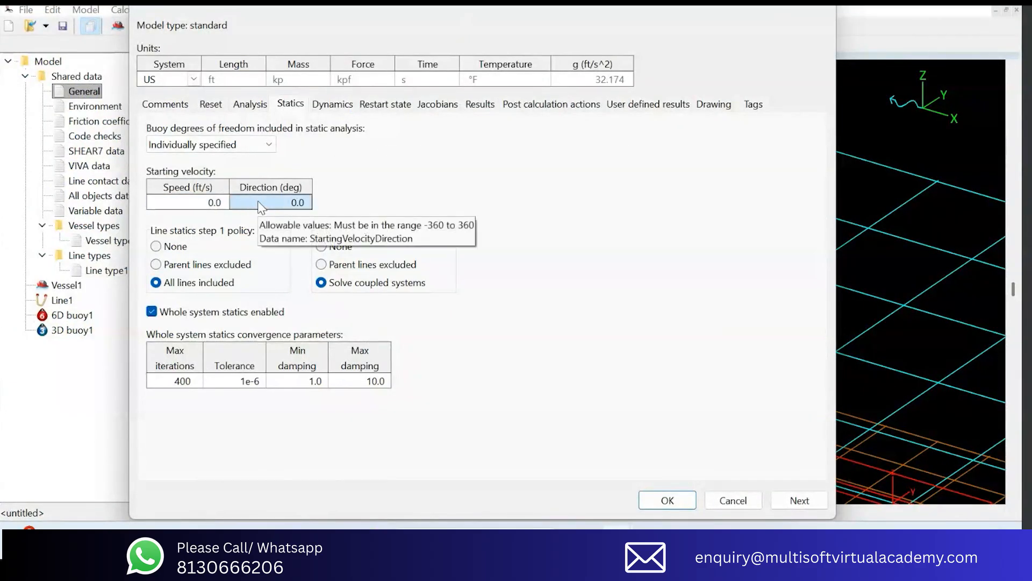
left_click(196, 207, "shift")
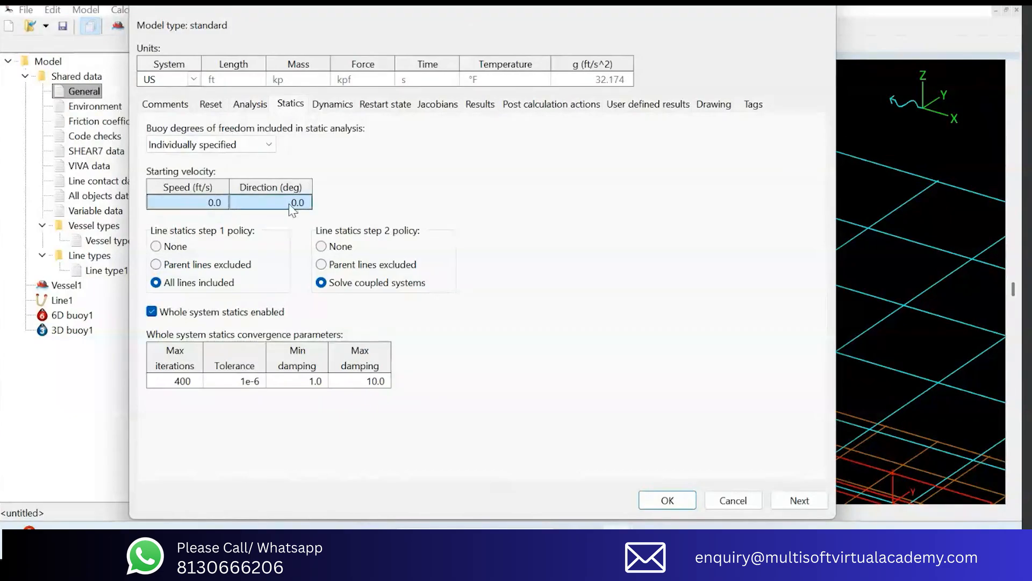
left_click(196, 207)
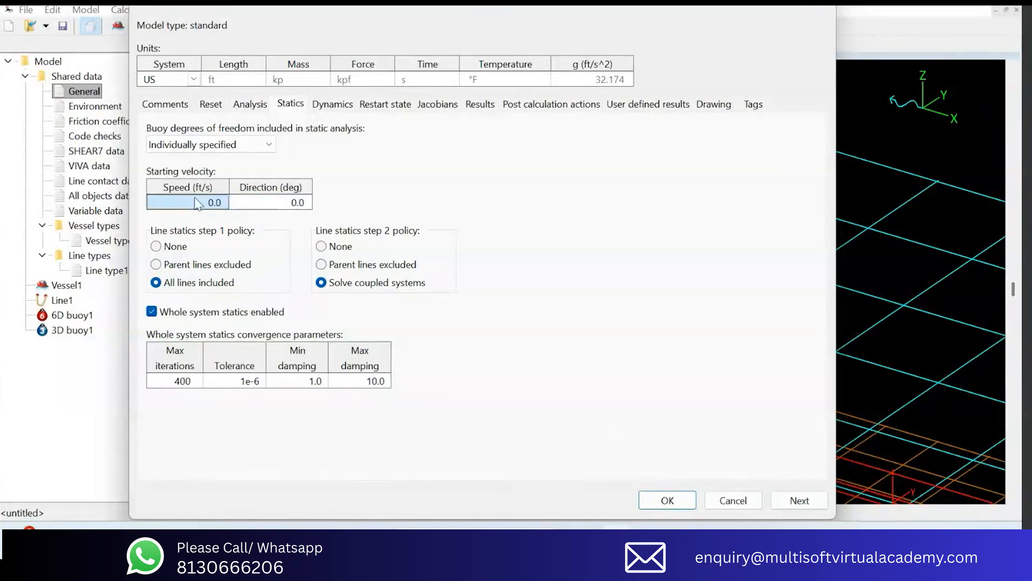
left_click_drag(192, 198, 301, 208)
left_click(252, 201)
left_click(191, 204)
left_click_drag(192, 205, 446, 218)
left_click_drag(187, 207, 289, 205)
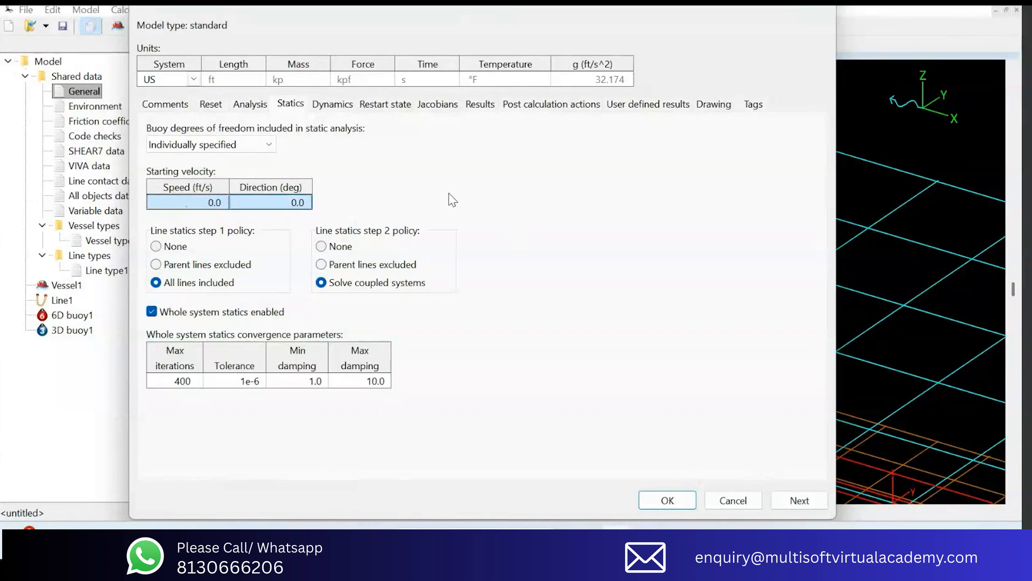
left_click(173, 208)
Step: View the dynamics settings, return to the starting velocity in the statics settings, and close the general data form
left_click(325, 106)
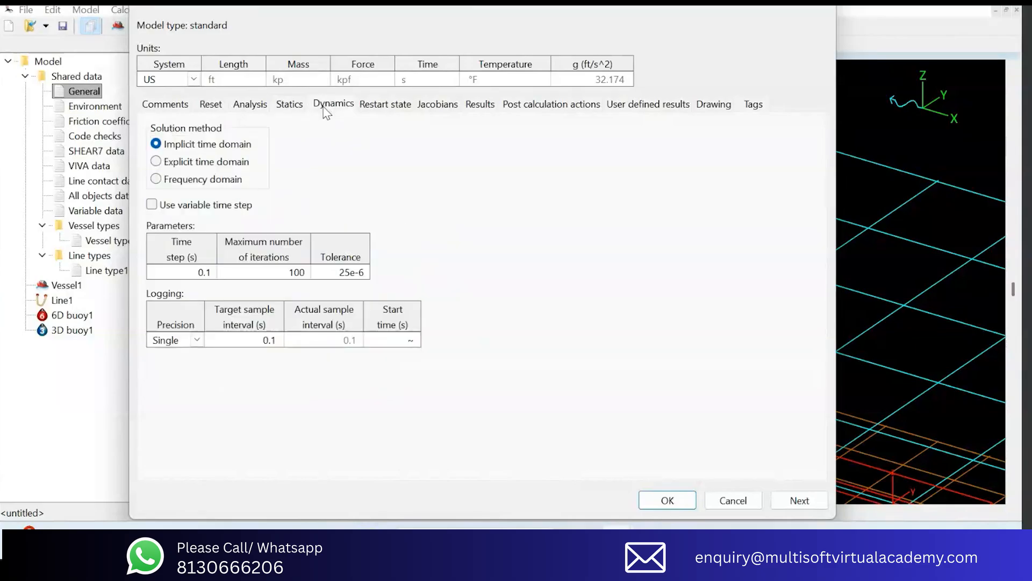
left_click(291, 108)
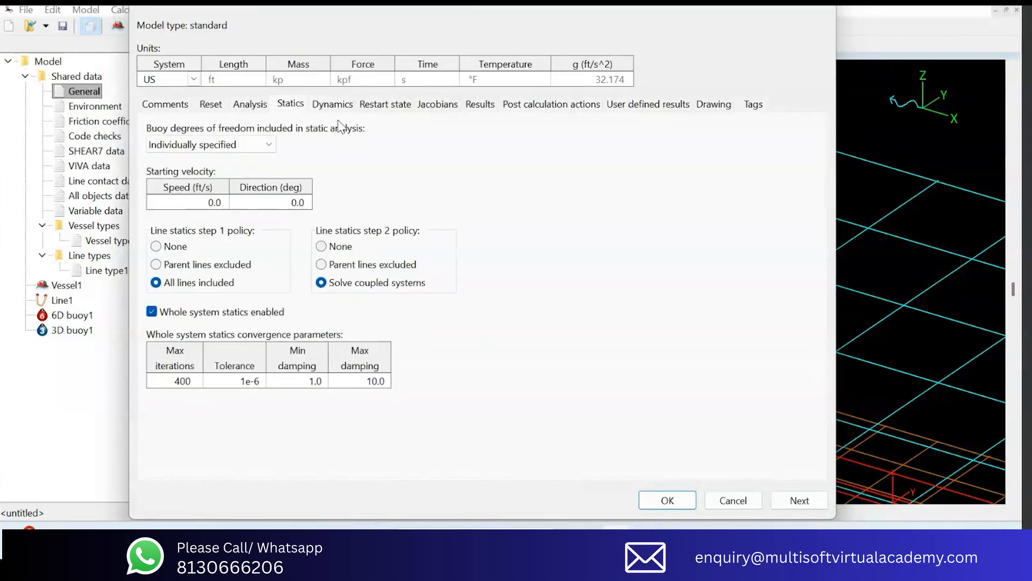
left_click_drag(163, 204, 280, 206)
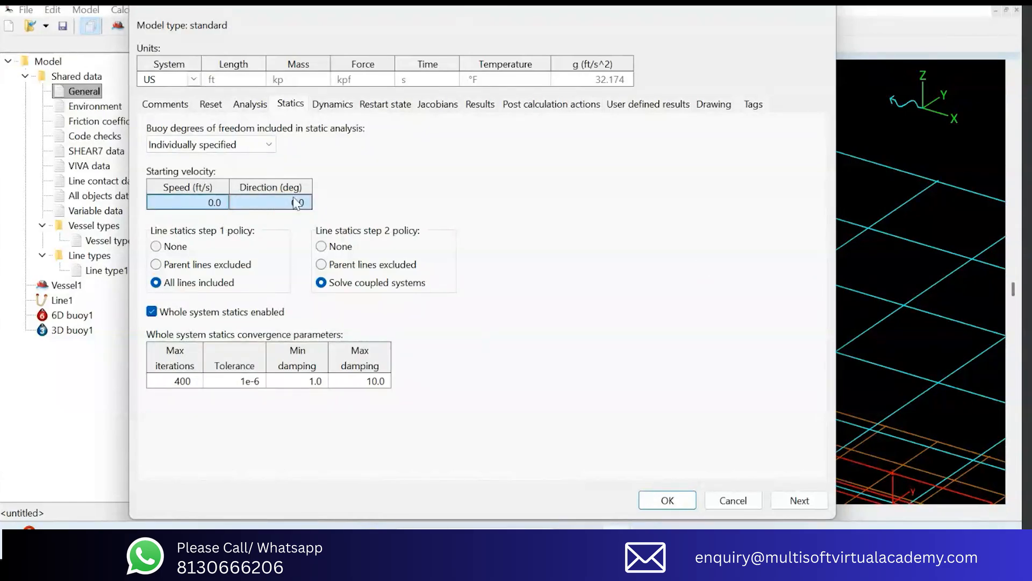
left_click(221, 203)
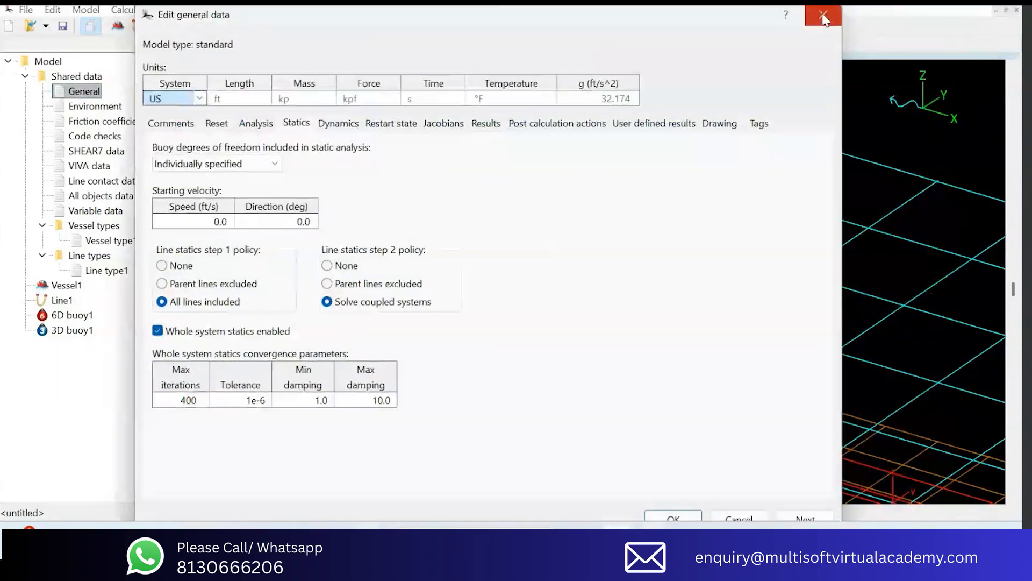
left_click(825, 18)
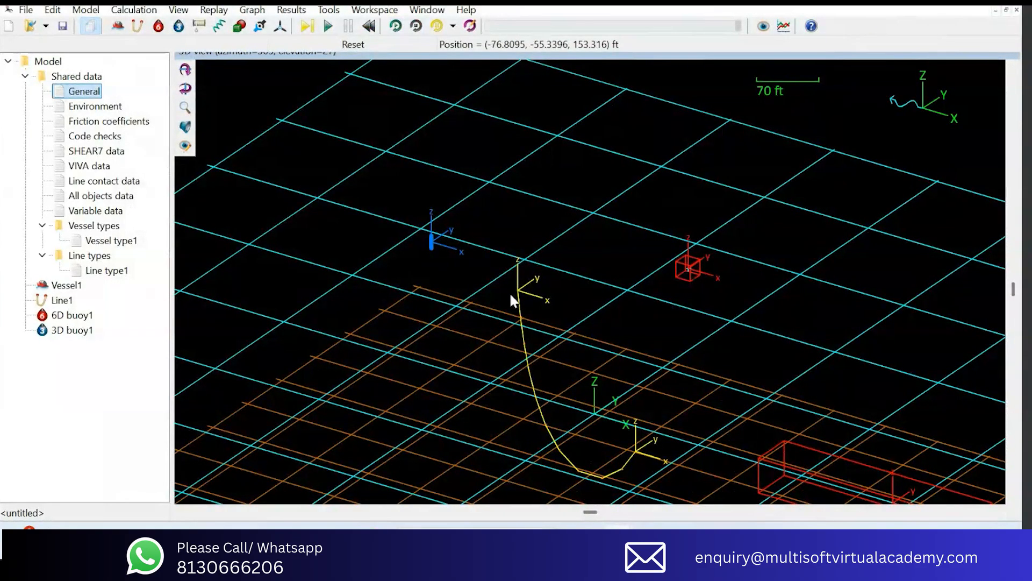
Step: Try None as the line statics step 1 policy in the general data and close the form
double_click(83, 92)
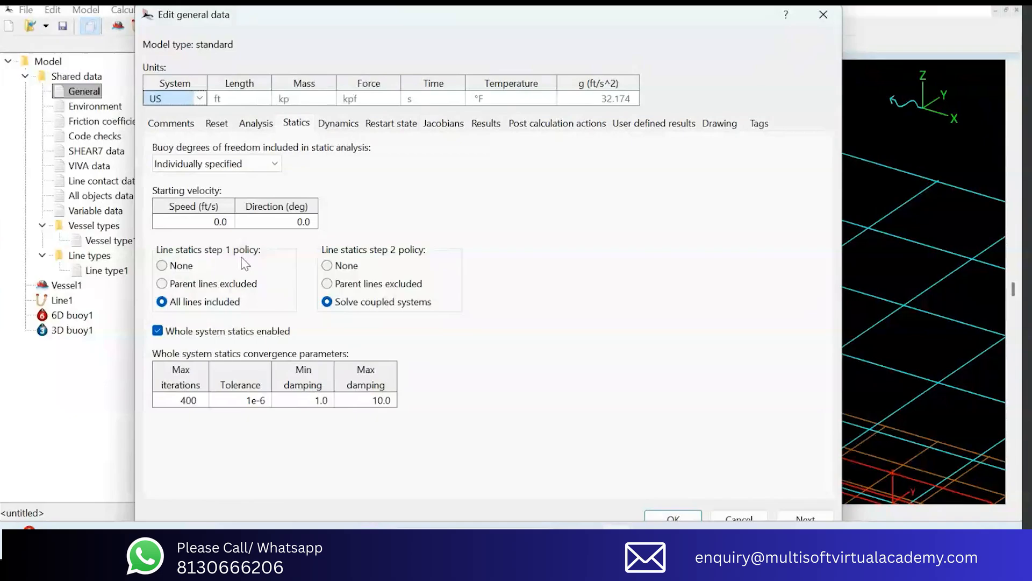
left_click(168, 265)
left_click(163, 266)
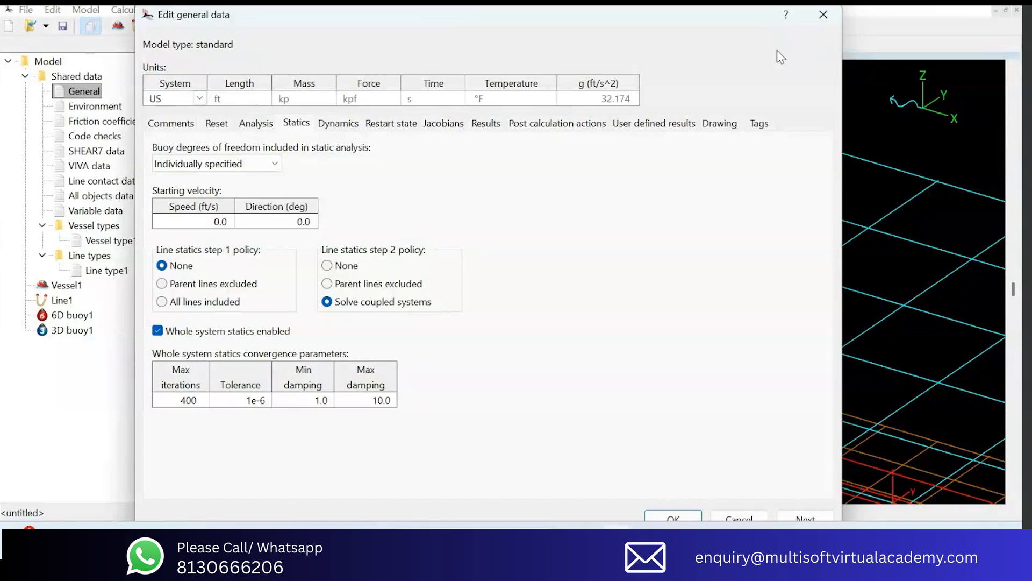
left_click(832, 15)
Step: Compare Line1's own statics methods with the line statics policies in the general data
double_click(61, 300)
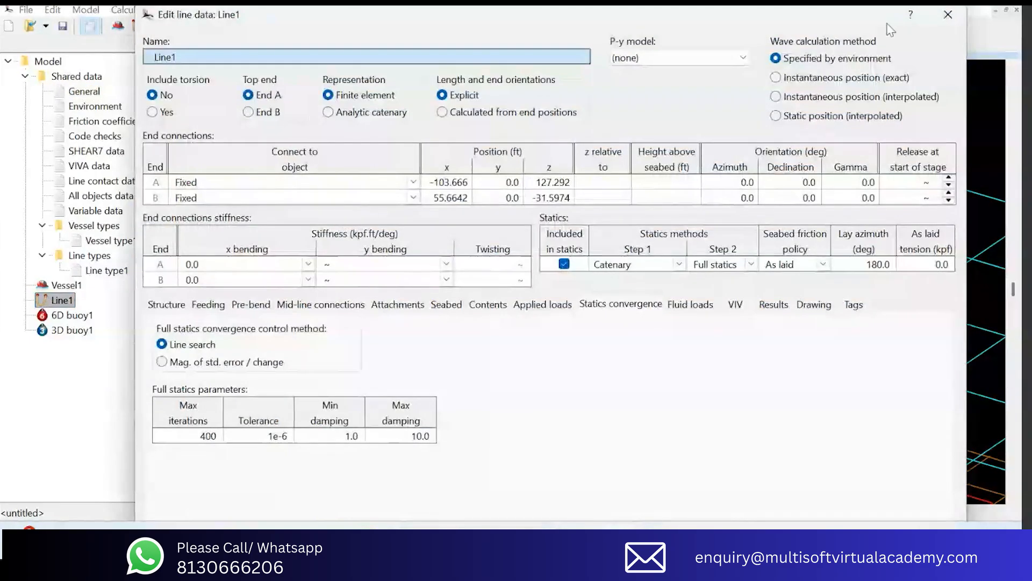
left_click(948, 15)
double_click(84, 91)
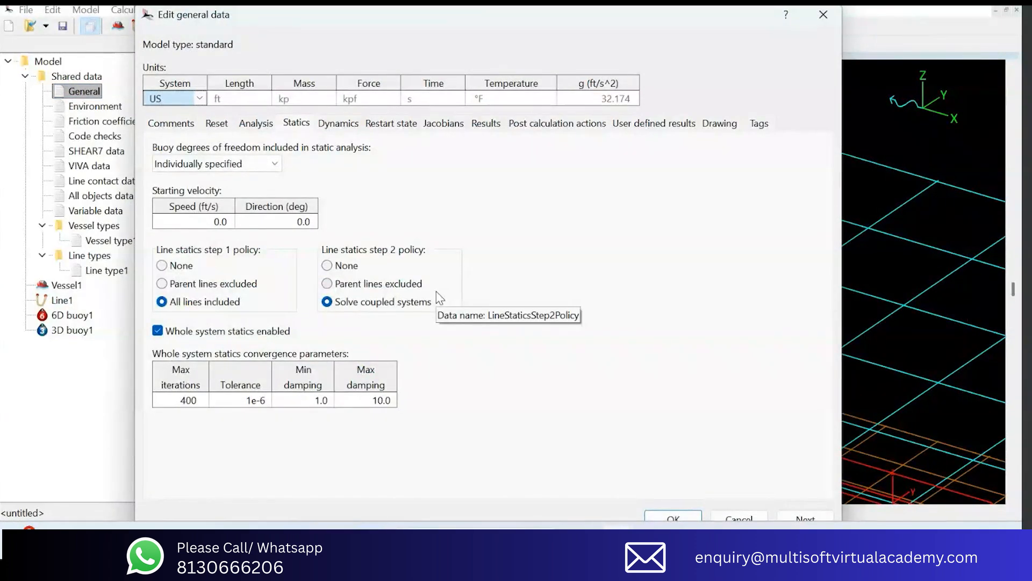
left_click(823, 15)
Step: Try Analytic catenary as Line1's step 1 statics method and close its data form
left_click(59, 302)
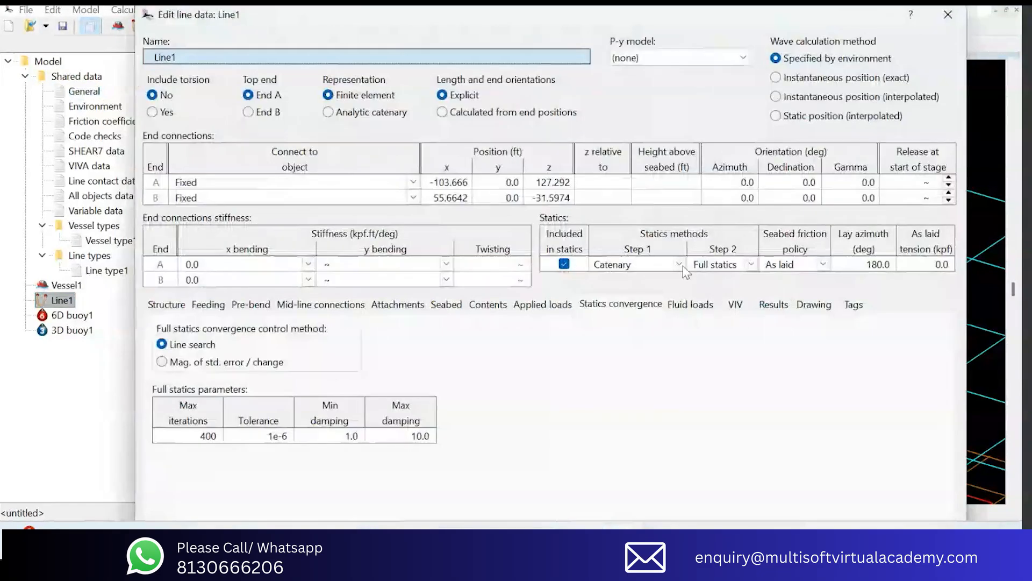
left_click(680, 265)
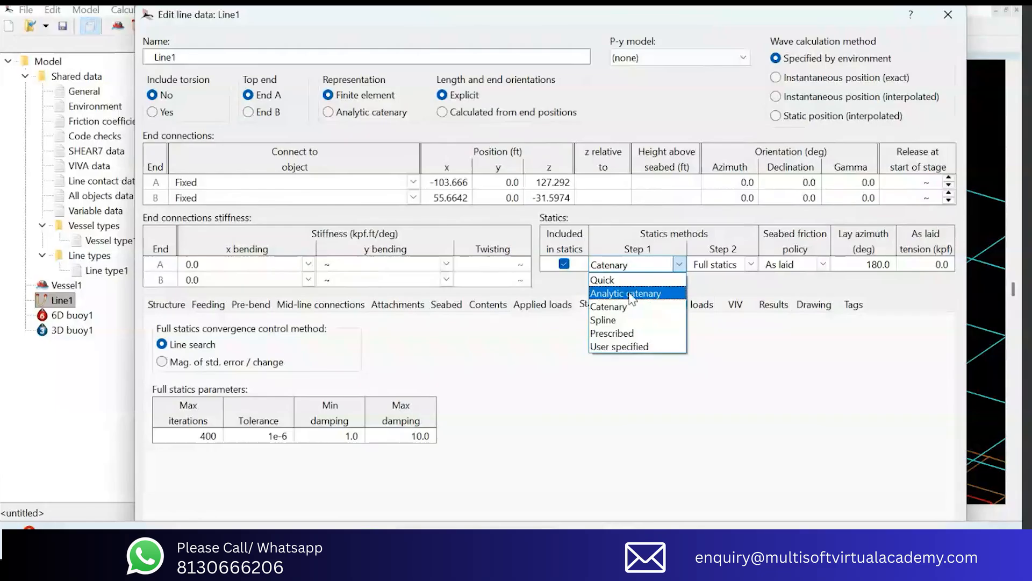
left_click(624, 294)
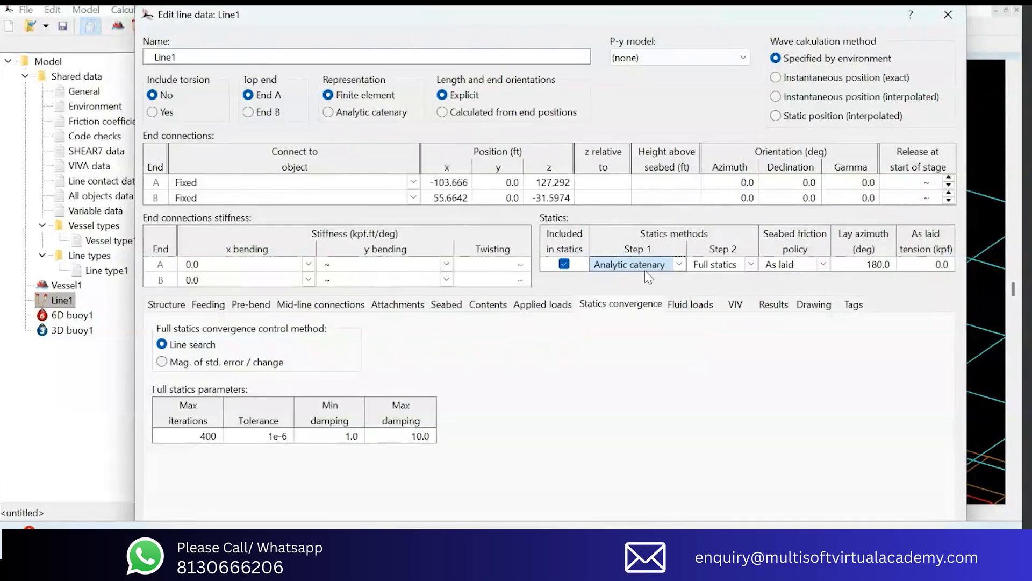
left_click(938, 17)
Step: View the model in elevation and move Line1's end B beside the vessel, to about x 135.7, y 64.0, z -13.4 ft
left_click_drag(636, 435, 720, 411)
key("ctrl+e")
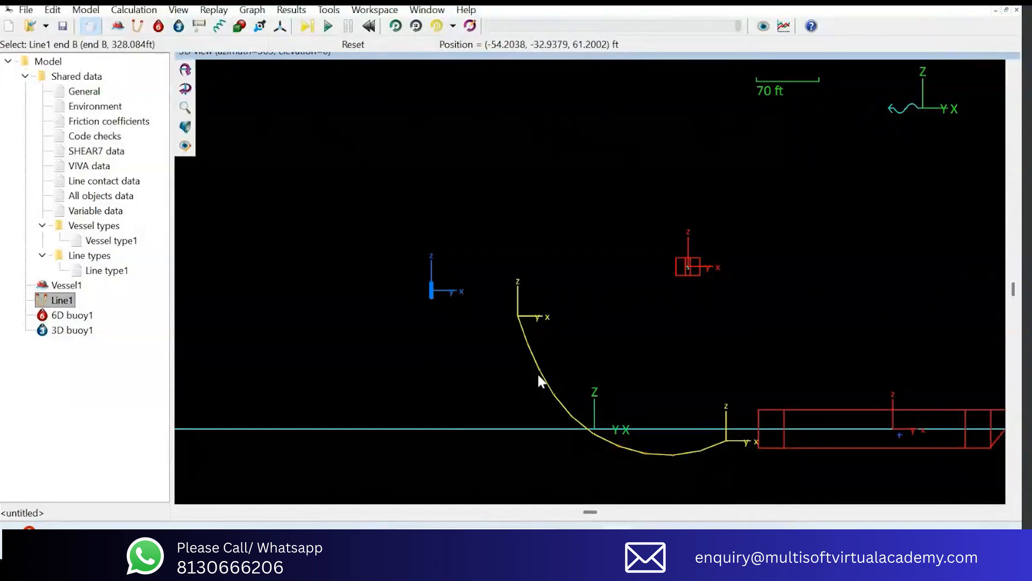
double_click(62, 300)
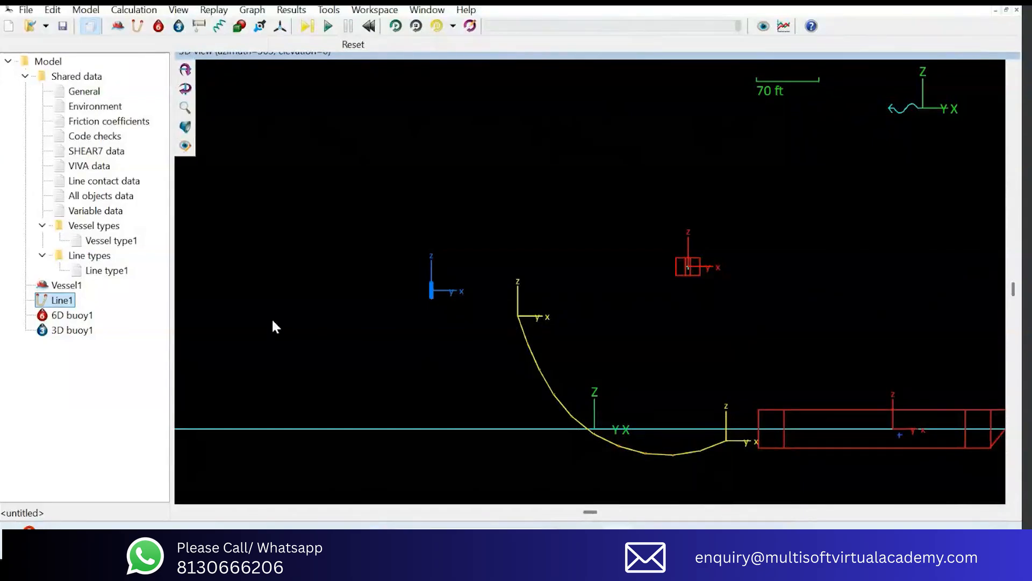
key("Escape")
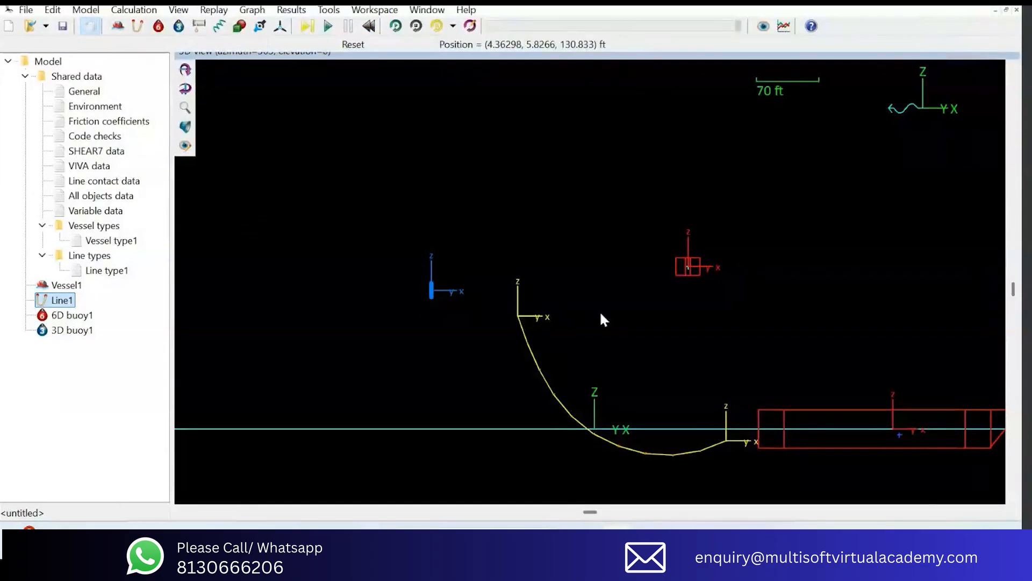
Step: Try several positions for Line1's end A and leave it at the sea surface, about x -79.1, y 16.2, z -0.6 ft
left_click_drag(597, 346, 572, 179)
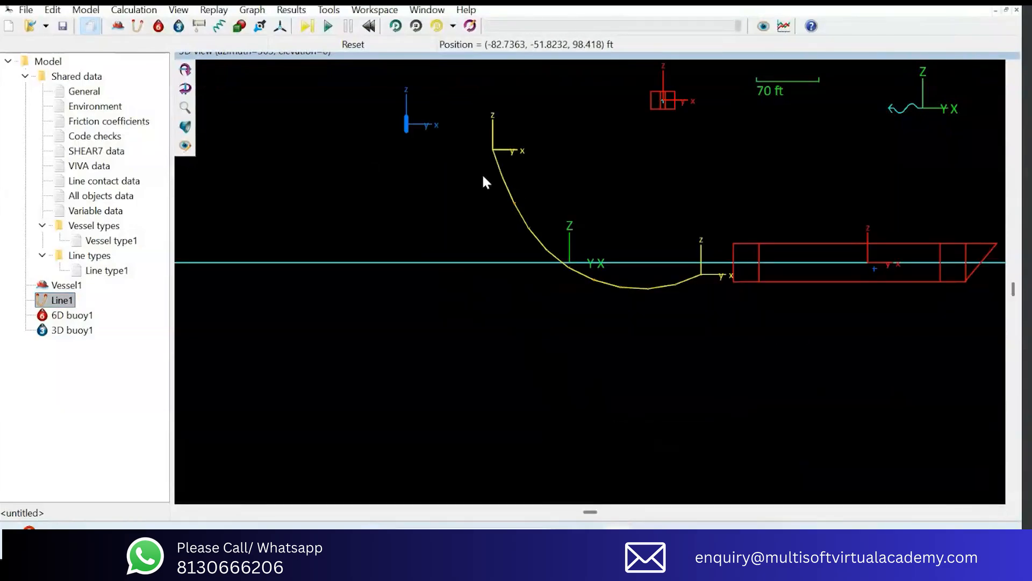
left_click_drag(498, 156, 480, 209)
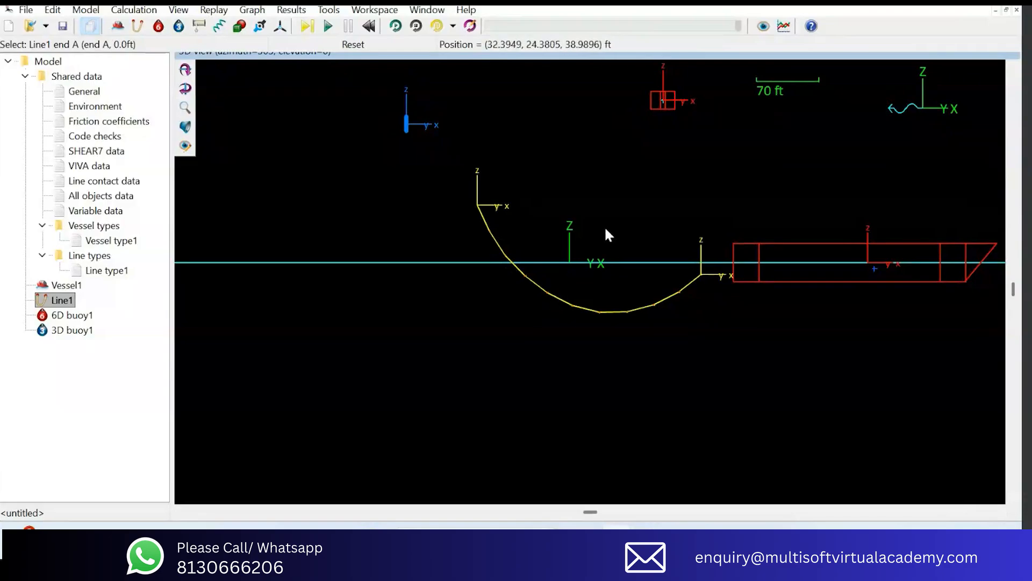
left_click_drag(477, 205, 507, 175)
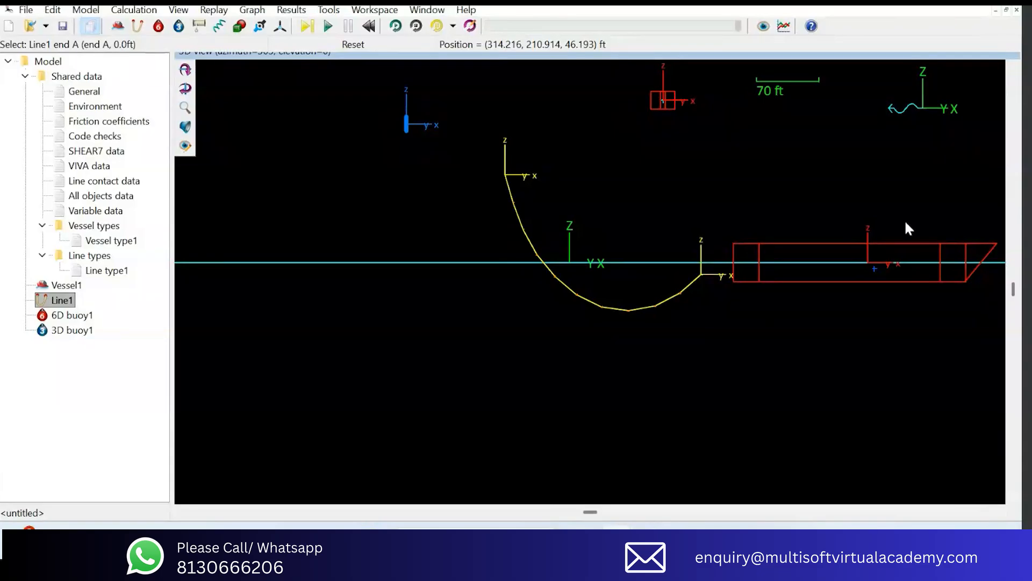
left_click_drag(506, 175, 519, 264)
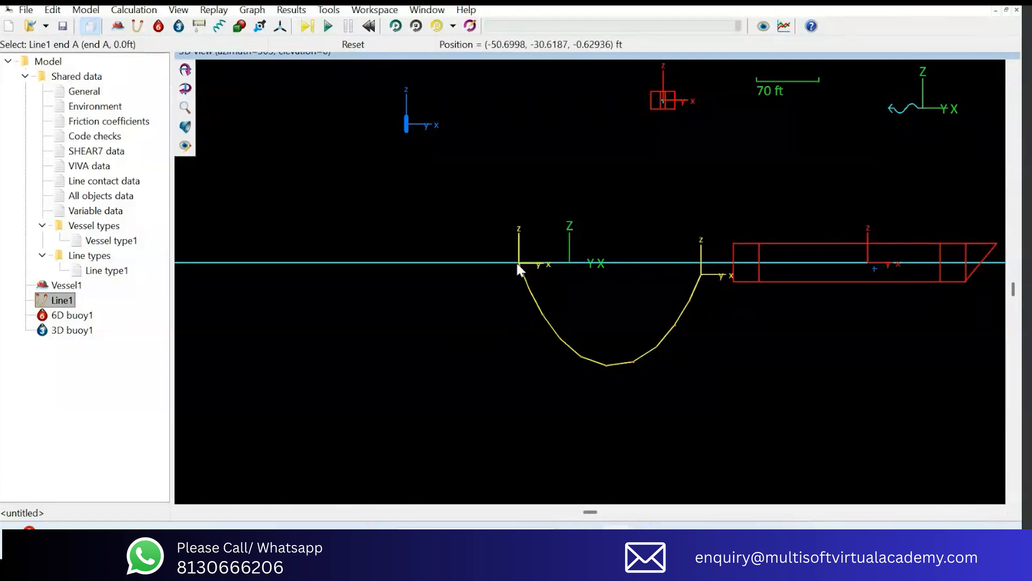
Step: Reopen Line1's data and try the Analytic catenary method for statics step 1 with the moved line ends
double_click(63, 300)
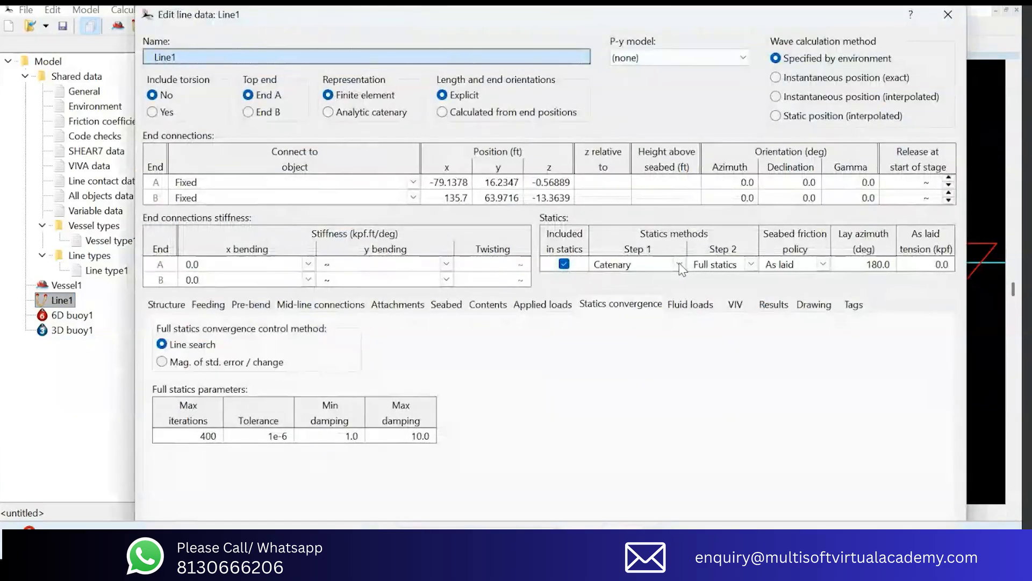
left_click(679, 264)
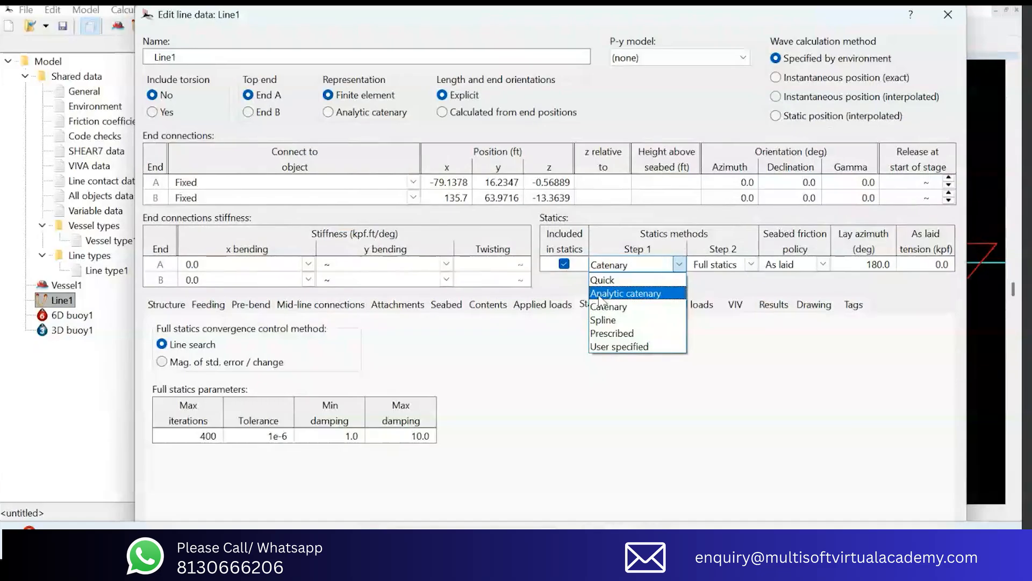
left_click(629, 294)
left_click(948, 15)
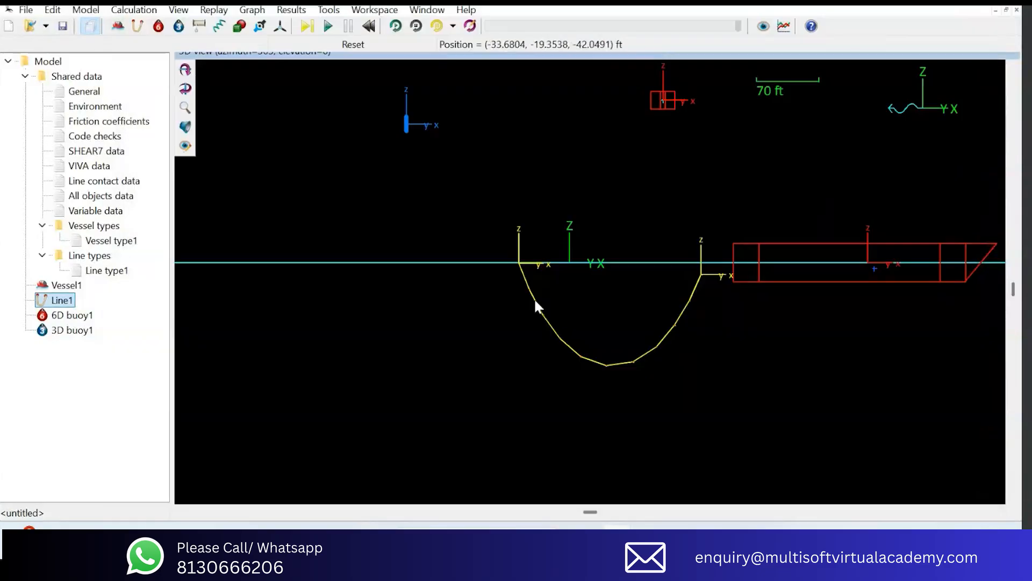
Step: Select Catenary and then Spline as the step 1 statics method in Line1's data
mouse_move(557, 340)
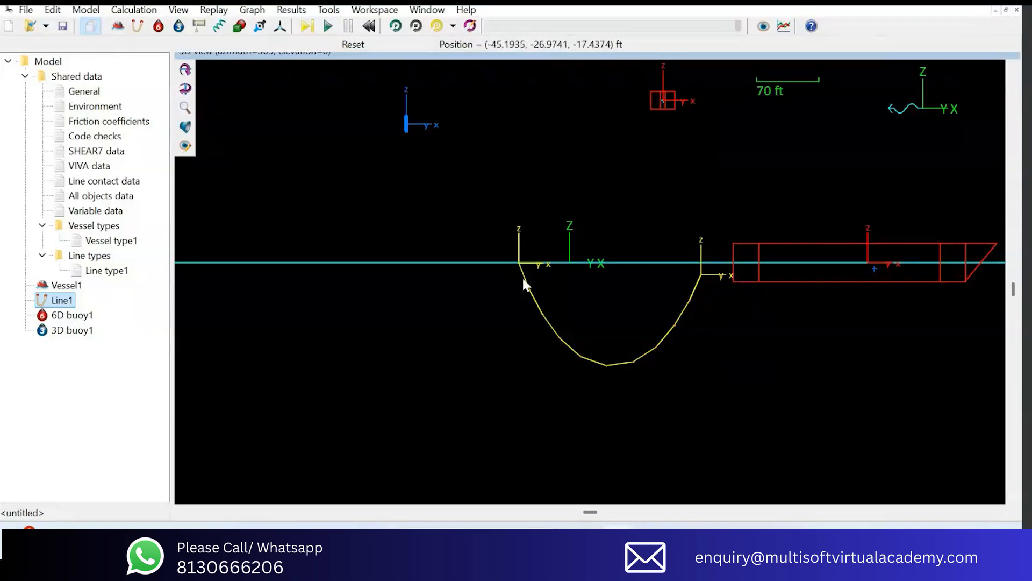
mouse_move(712, 270)
double_click(62, 300)
left_click(683, 264)
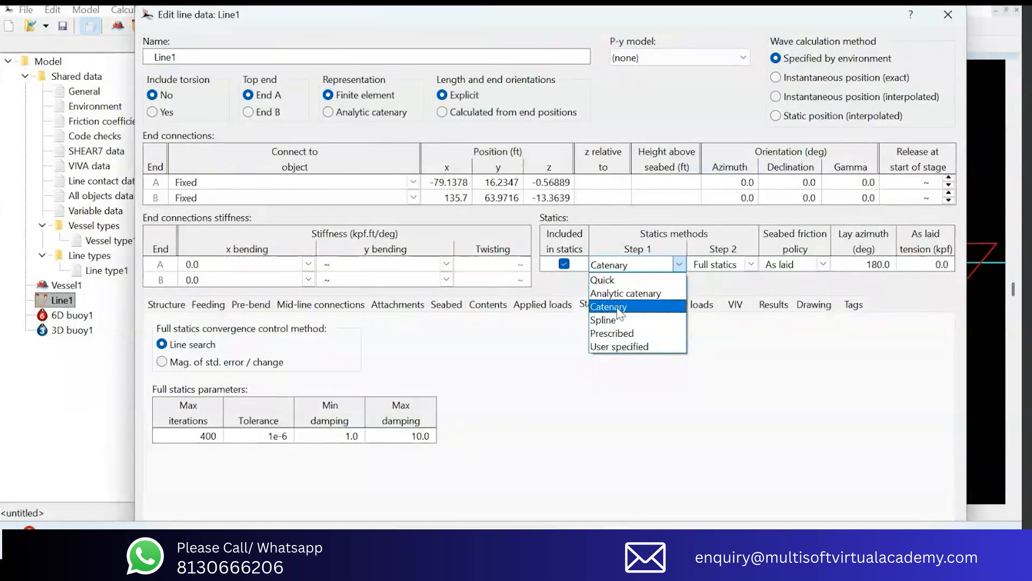
left_click(618, 307)
left_click(679, 264)
left_click(618, 323)
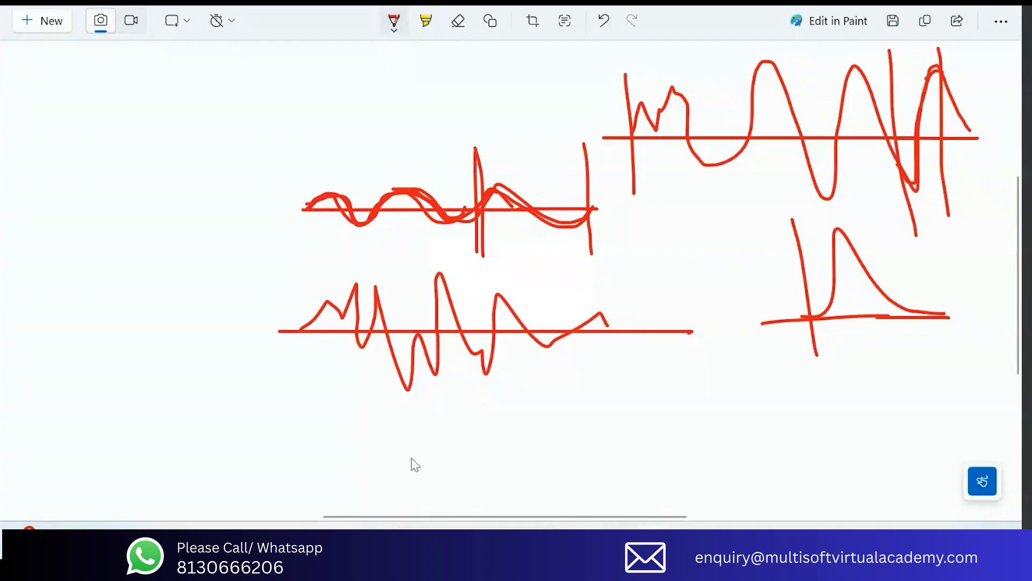
Step: Switch to the Snipping Tool sketch and draw a baseline, a long wavy spline curve, small control-point crosses and strokes beside the curve
left_click_drag(411, 457, 794, 445)
mouse_move(29, 240)
left_mouse_down()
mouse_move(53, 216)
mouse_move(117, 228)
mouse_move(547, 171)
left_mouse_up()
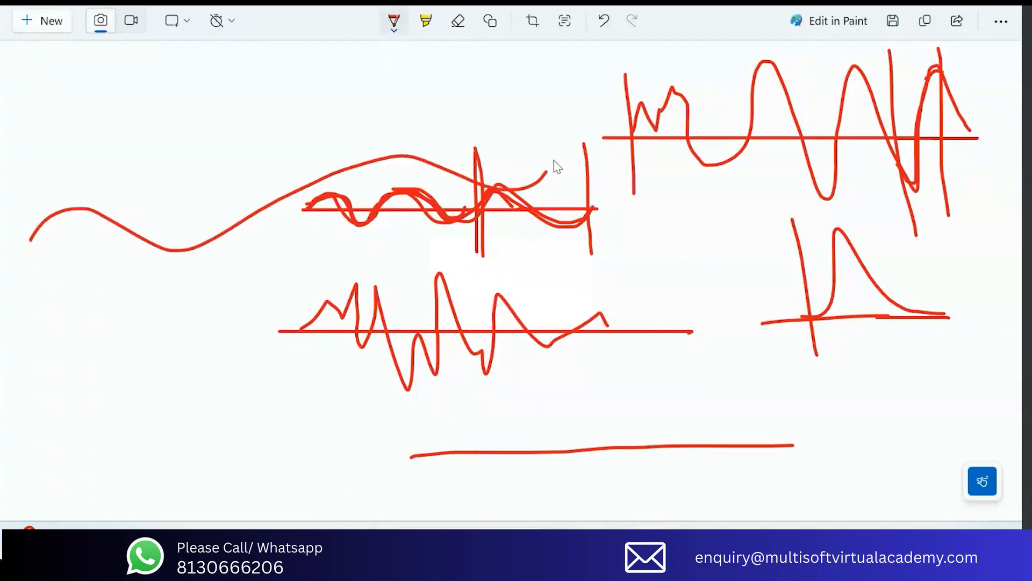
left_click_drag(163, 196, 179, 196)
mouse_move(85, 261)
left_mouse_down()
mouse_move(84, 271)
mouse_move(94, 266)
left_mouse_up()
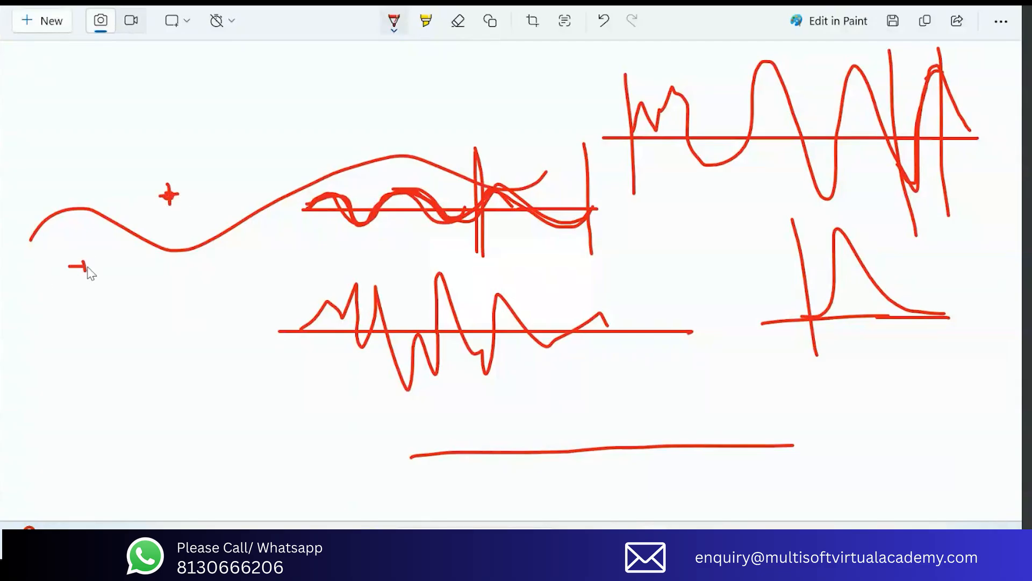
left_click_drag(400, 171, 407, 175)
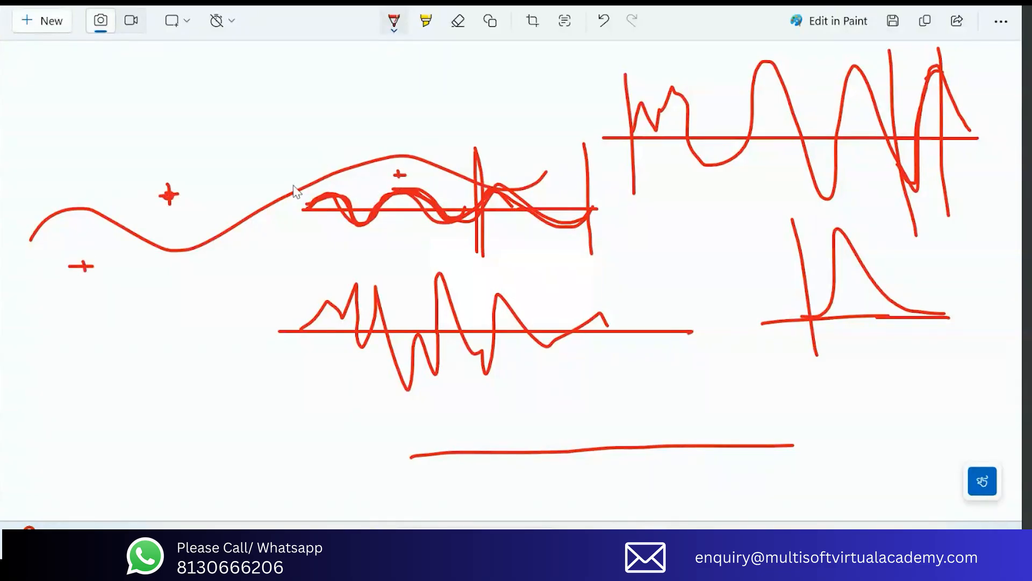
mouse_move(44, 215)
left_mouse_down()
mouse_move(134, 206)
mouse_move(205, 216)
mouse_move(317, 163)
left_mouse_up()
mouse_move(170, 151)
left_mouse_down()
mouse_move(171, 161)
mouse_move(191, 160)
left_mouse_up()
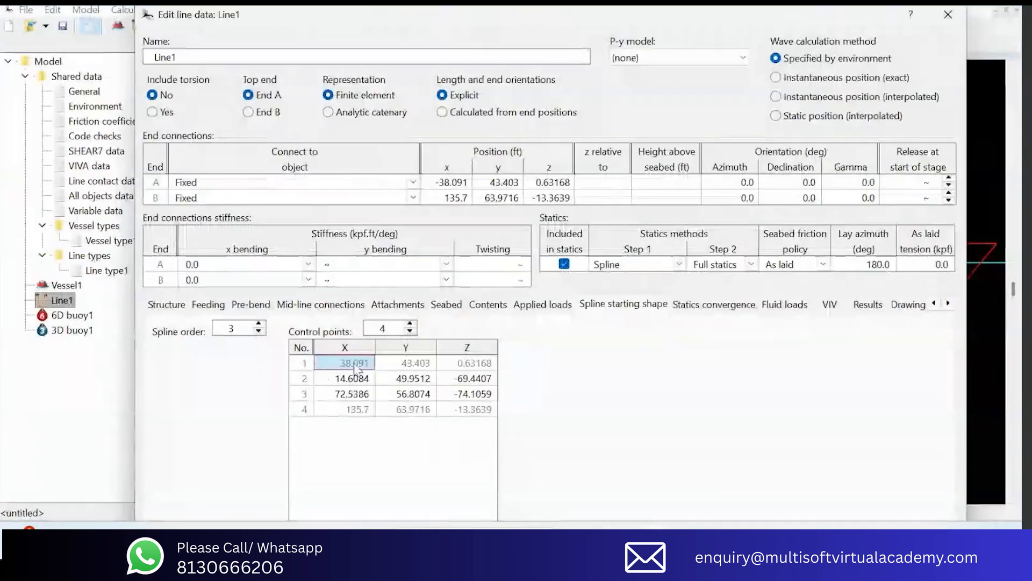
Step: Review Line1's spline control points, close the data form, and move points 2 and 3 in elevation to about z -142.7 and -82.5 ft
mouse_move(350, 363)
left_mouse_down()
mouse_move(349, 395)
mouse_move(484, 406)
mouse_move(479, 415)
left_mouse_up()
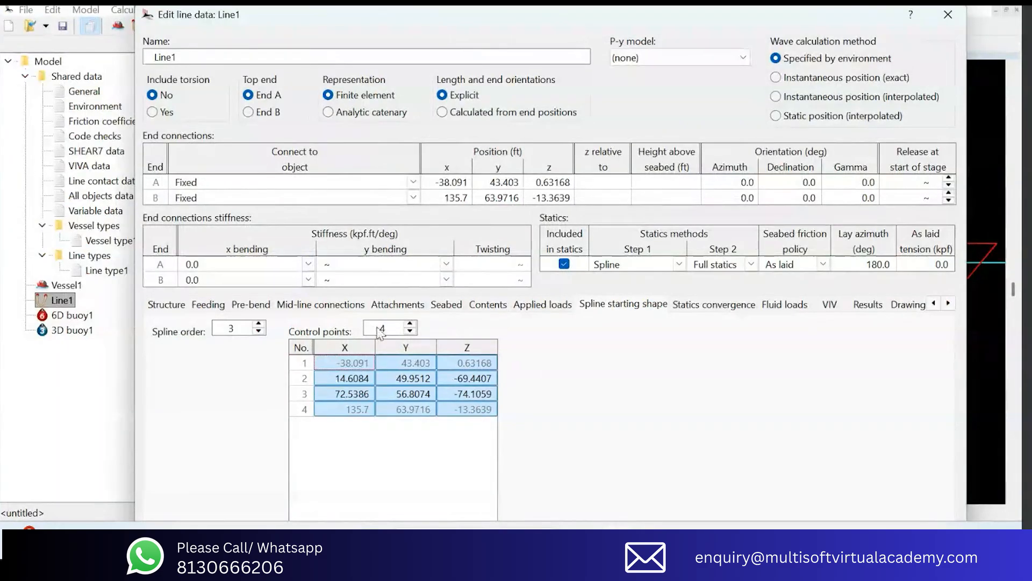
key("Escape")
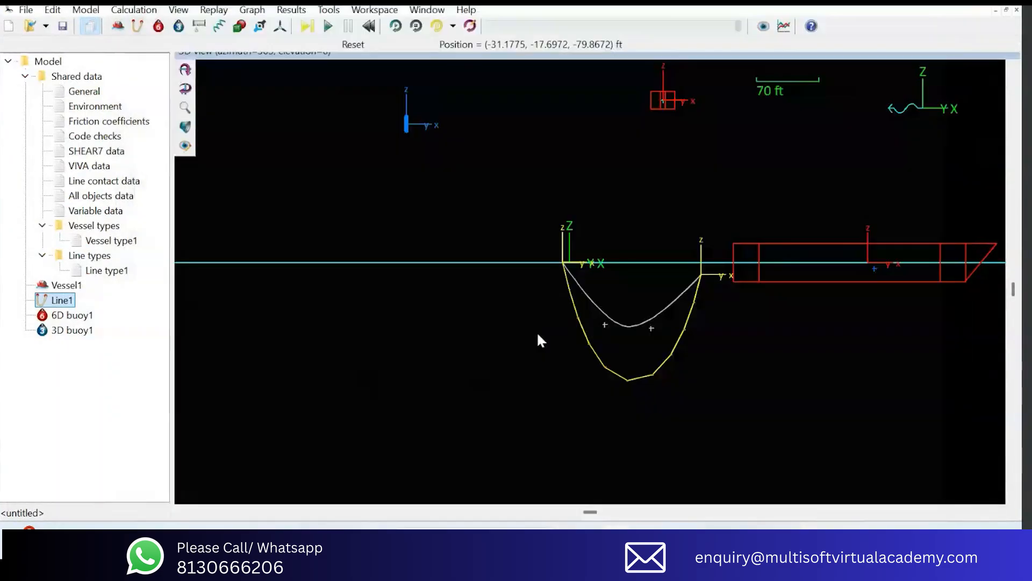
left_click_drag(652, 332, 647, 289)
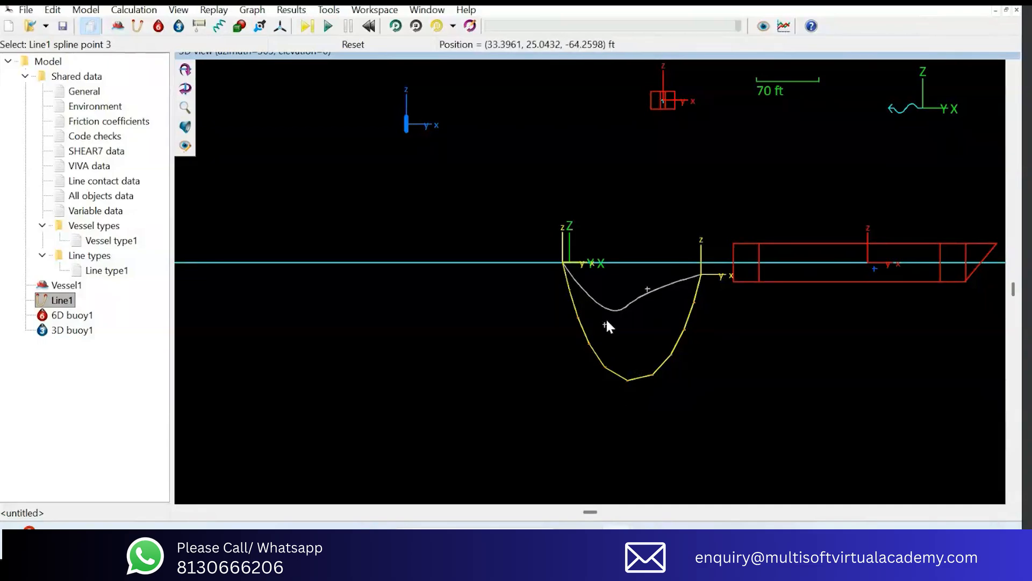
left_click_drag(654, 290, 732, 330)
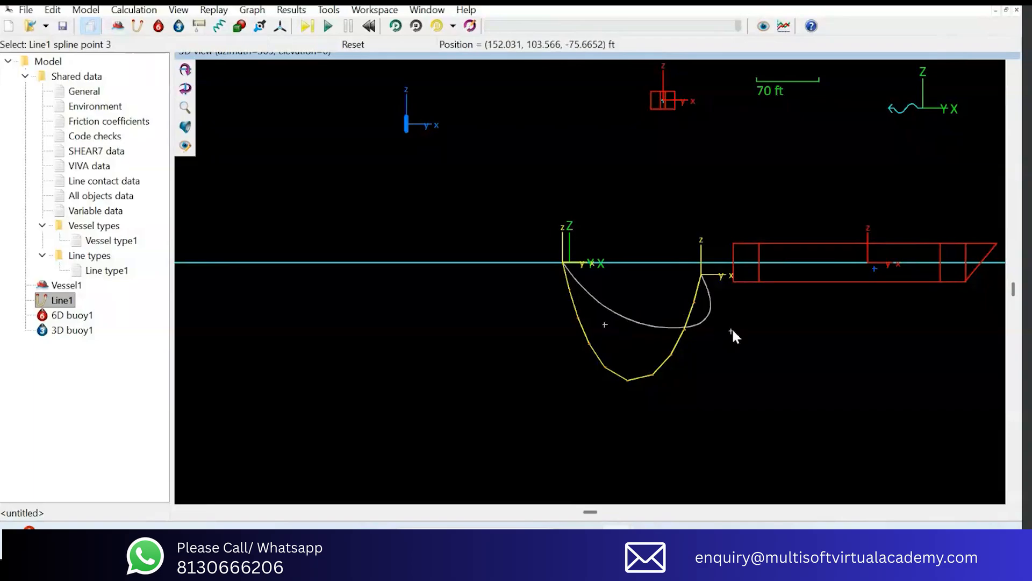
left_click_drag(608, 324, 670, 388)
left_click_drag(731, 331, 746, 336)
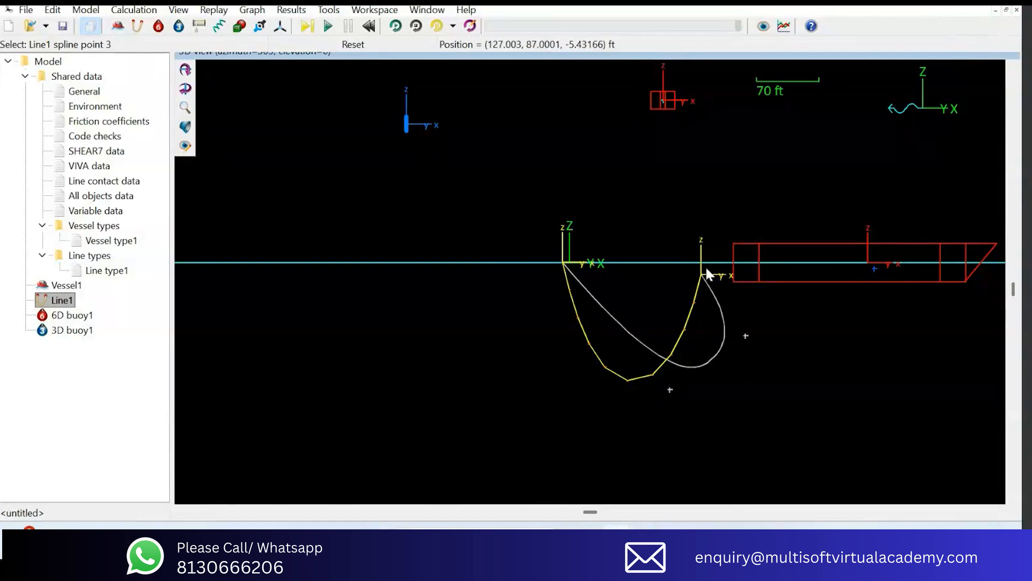
Step: In plan view, move Line1's spline point 2 to about x -35.5, y 106.1 ft and point 3 to about x 28.4, y 206.1 ft
key("ctrl+p")
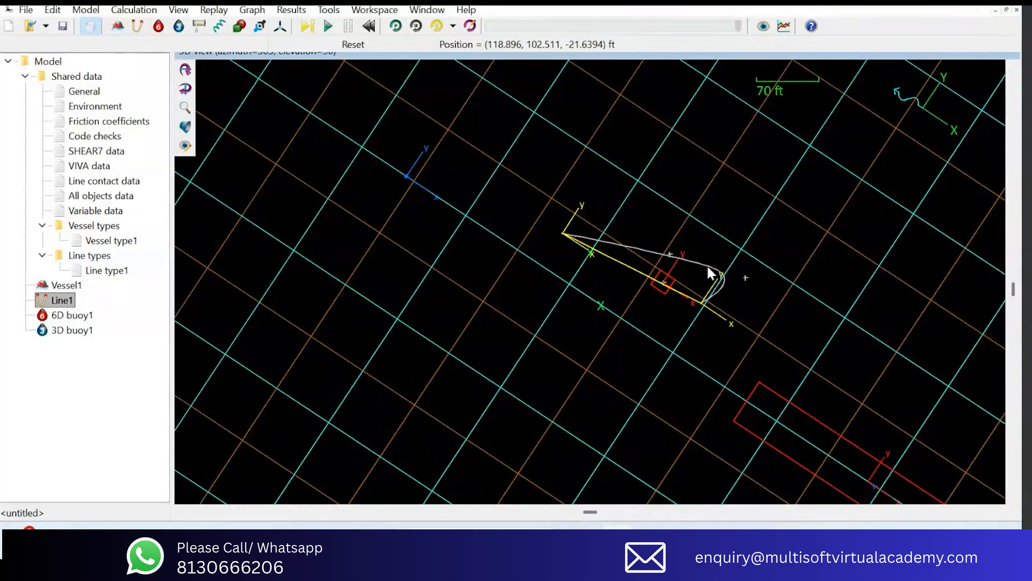
left_click_drag(744, 276, 671, 177)
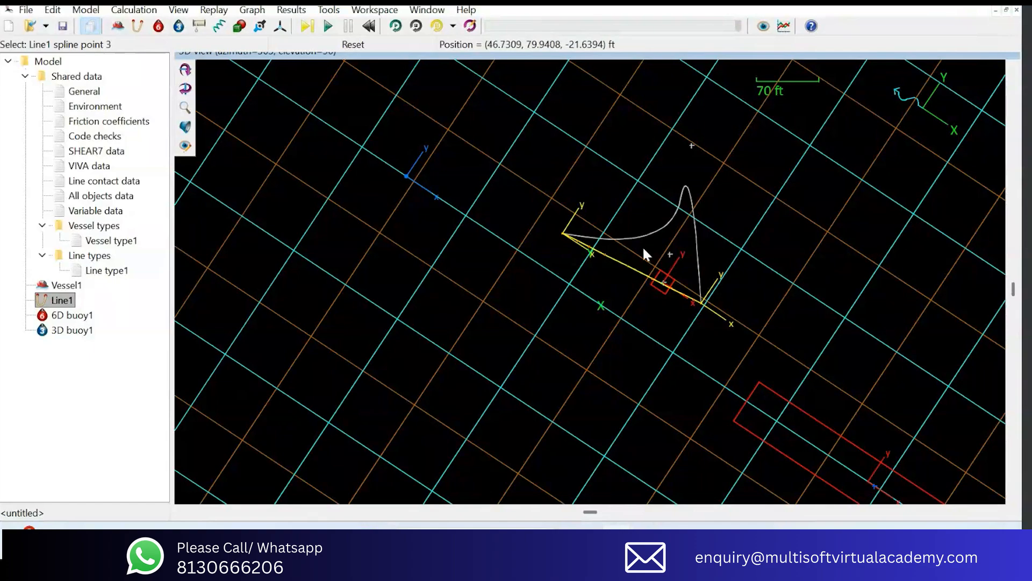
left_click_drag(671, 255, 603, 134)
left_click_drag(670, 255, 613, 203)
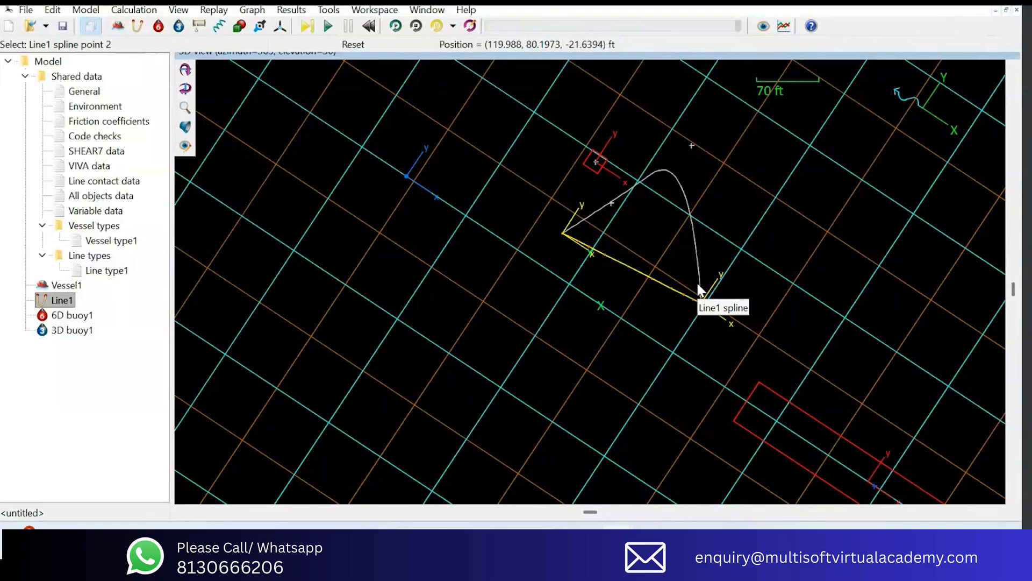
key("ctrl+e")
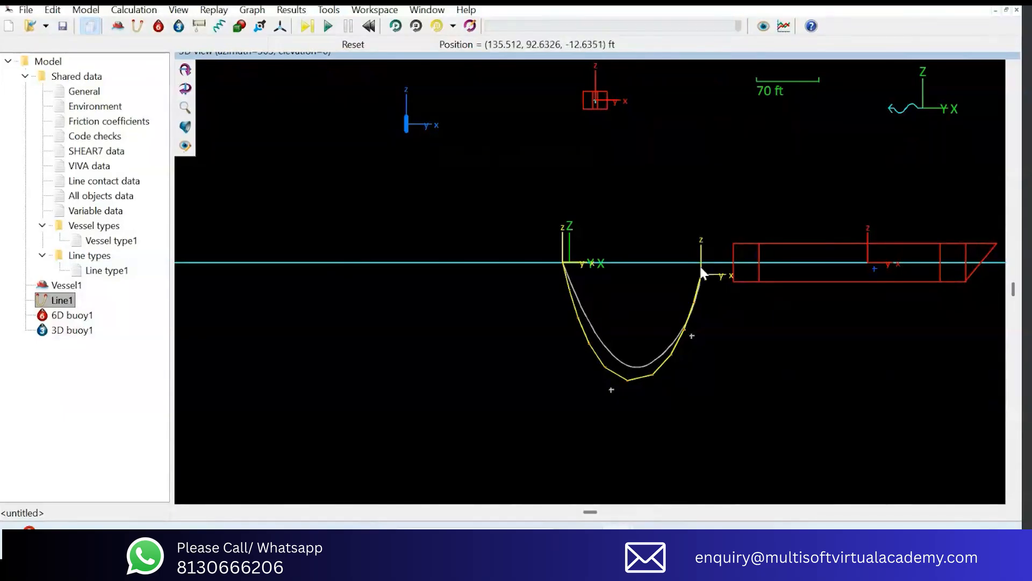
key("ctrl+p")
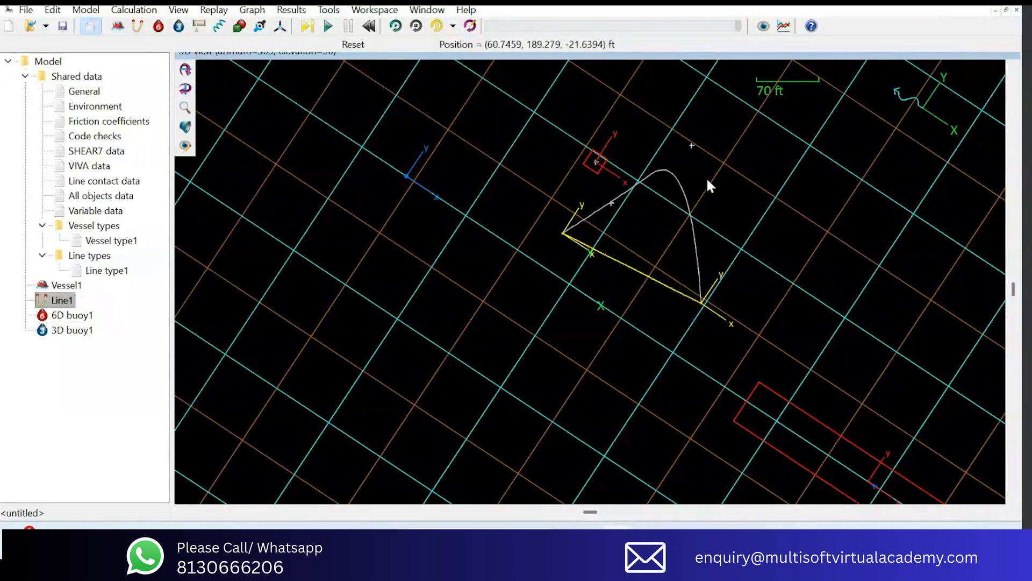
left_click_drag(613, 203, 595, 188)
left_click(50, 304)
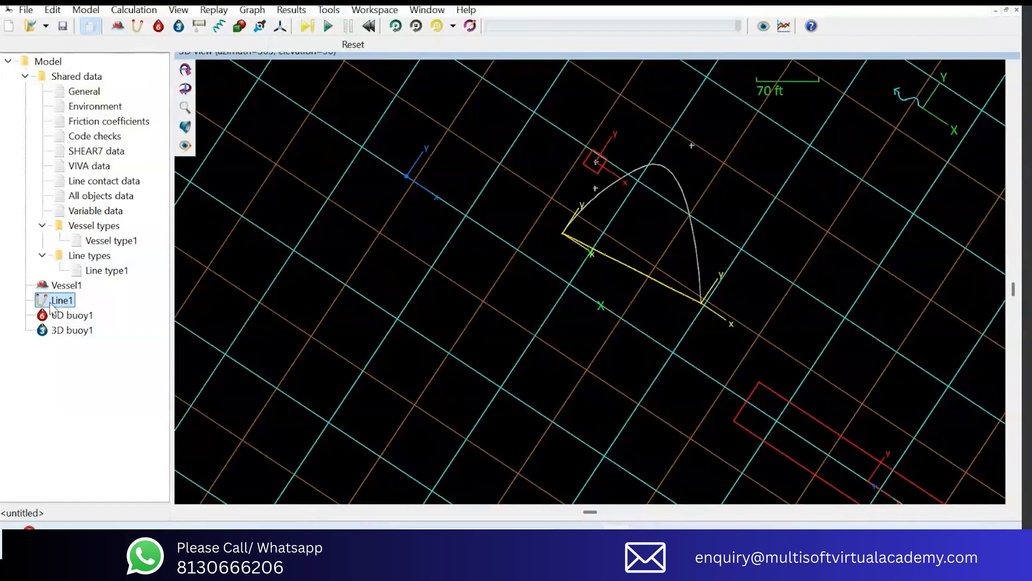
Step: Reopen Line1's data and select Prescribed as the step 1 statics method
double_click(57, 301)
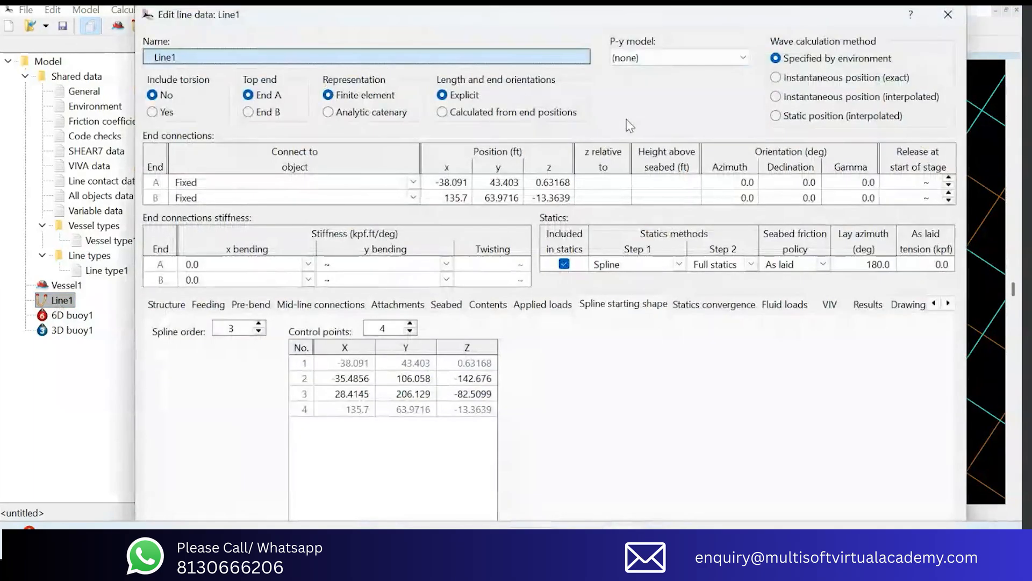
left_click_drag(914, 12, 511, 190)
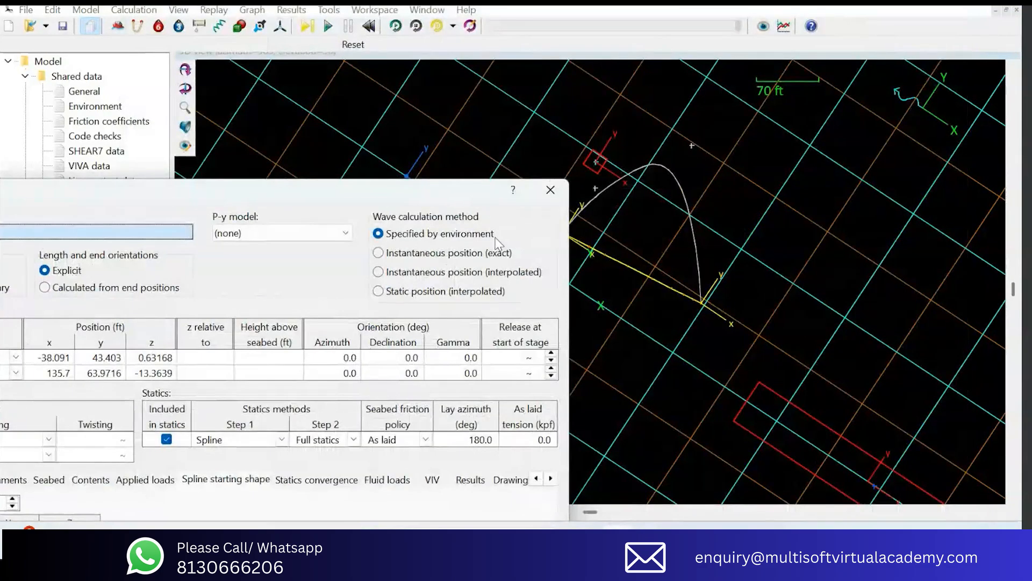
left_click_drag(353, 194, 639, 18)
left_click(567, 264)
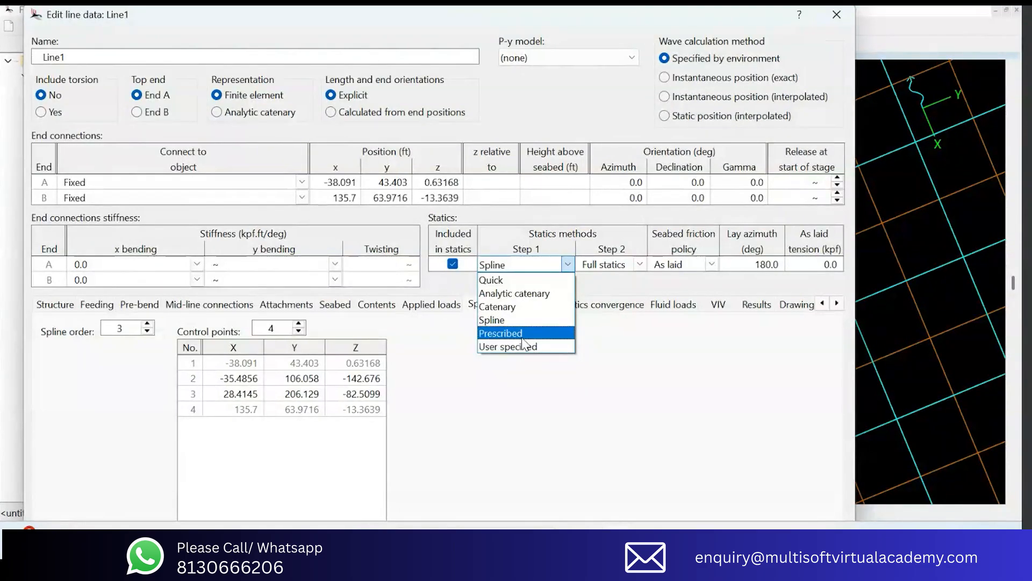
left_click(522, 335)
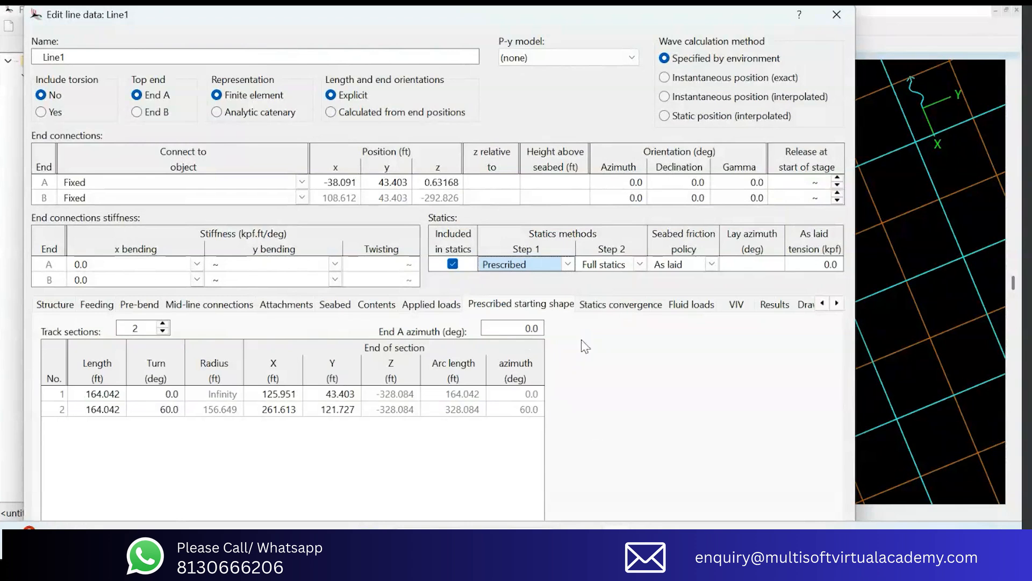
Step: Examine the track section lengths and end-of-section coordinates in Line1's prescribed starting shape
left_click_drag(600, 18, 731, 1)
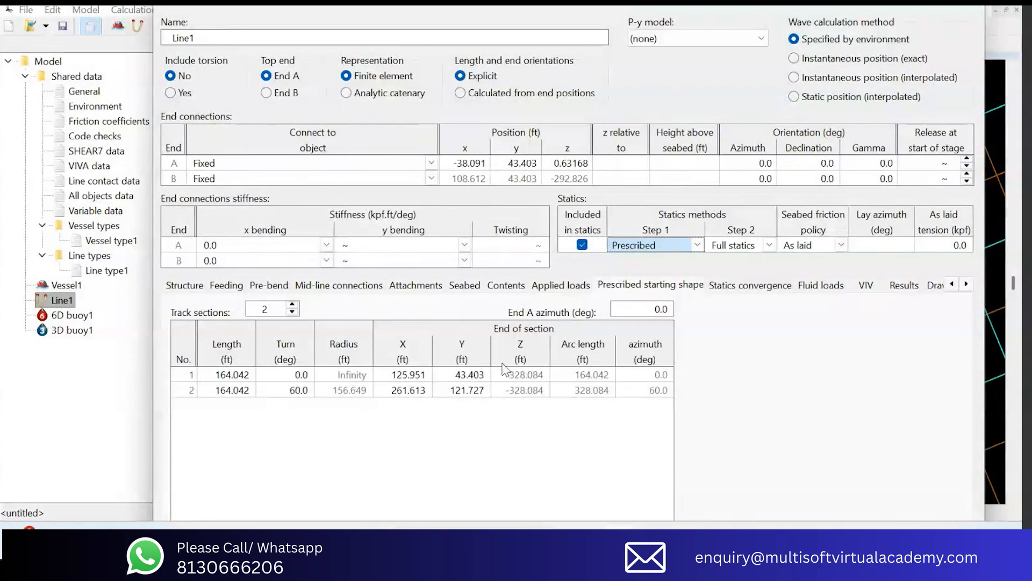
left_click(232, 376)
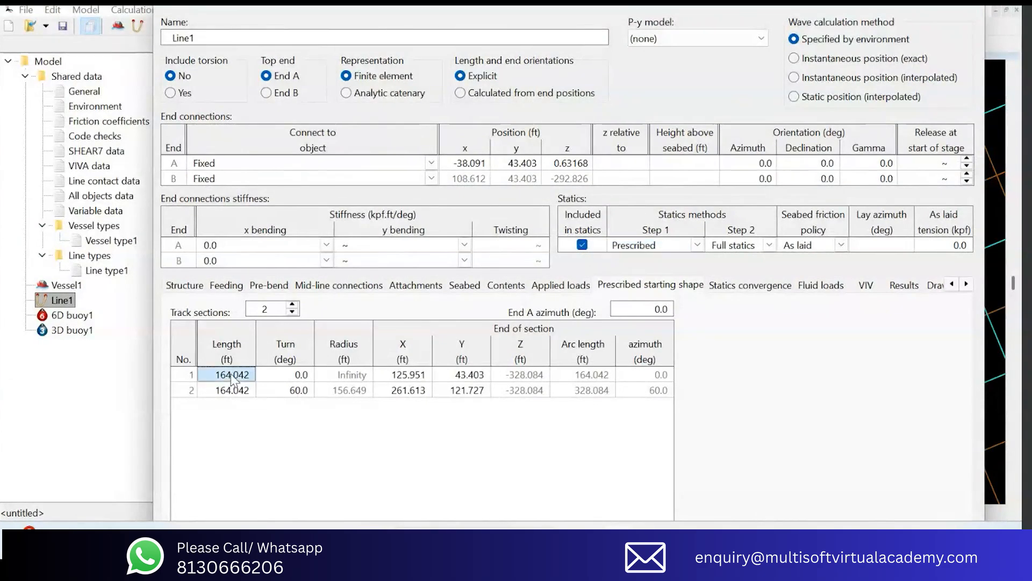
left_click_drag(232, 376, 236, 407)
left_click(244, 376)
left_click_drag(402, 376, 529, 379)
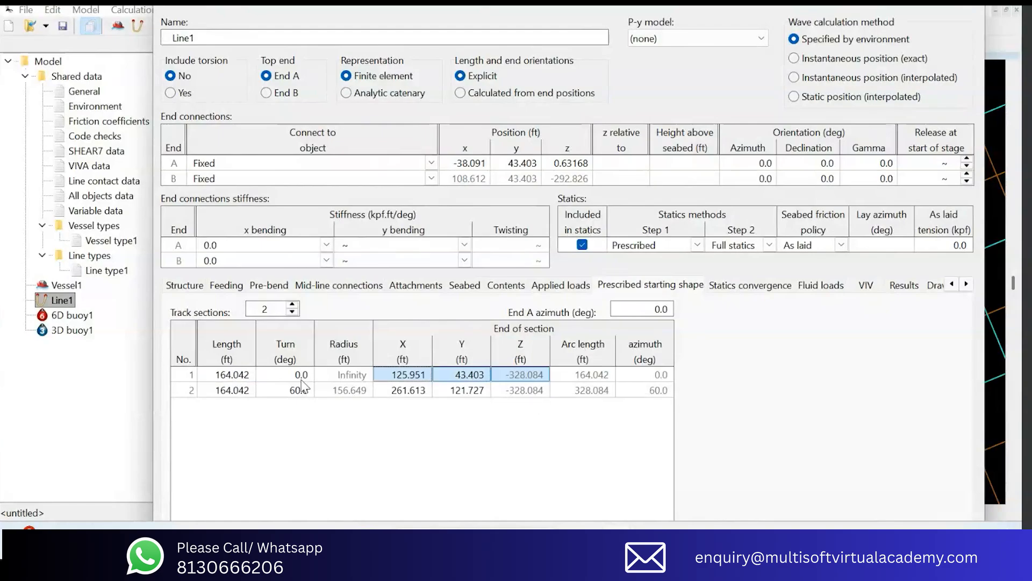
left_click(225, 391)
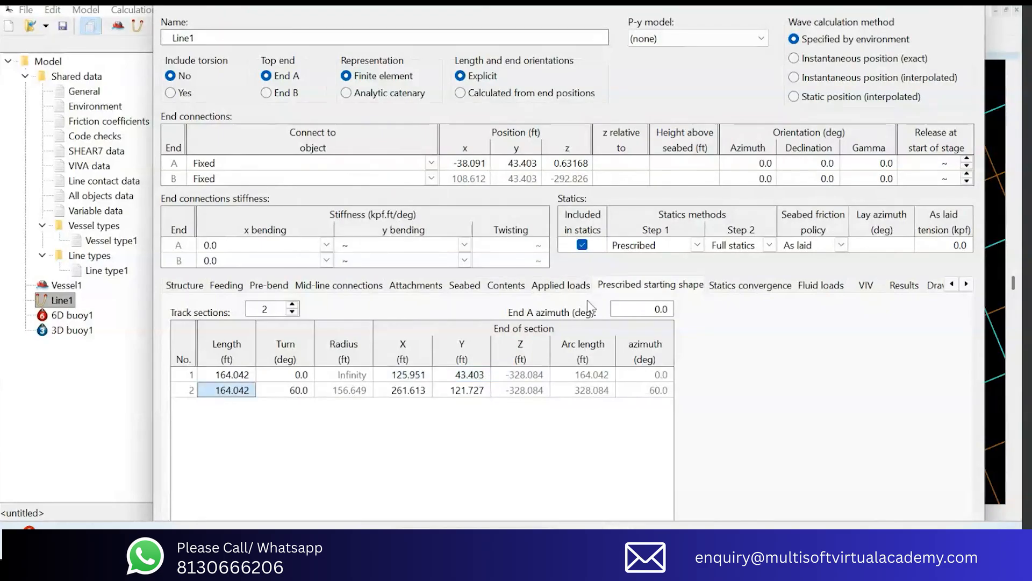
Step: Set Line1's step 1 statics method back to Spline, review its control points, and close the data form
left_click(698, 244)
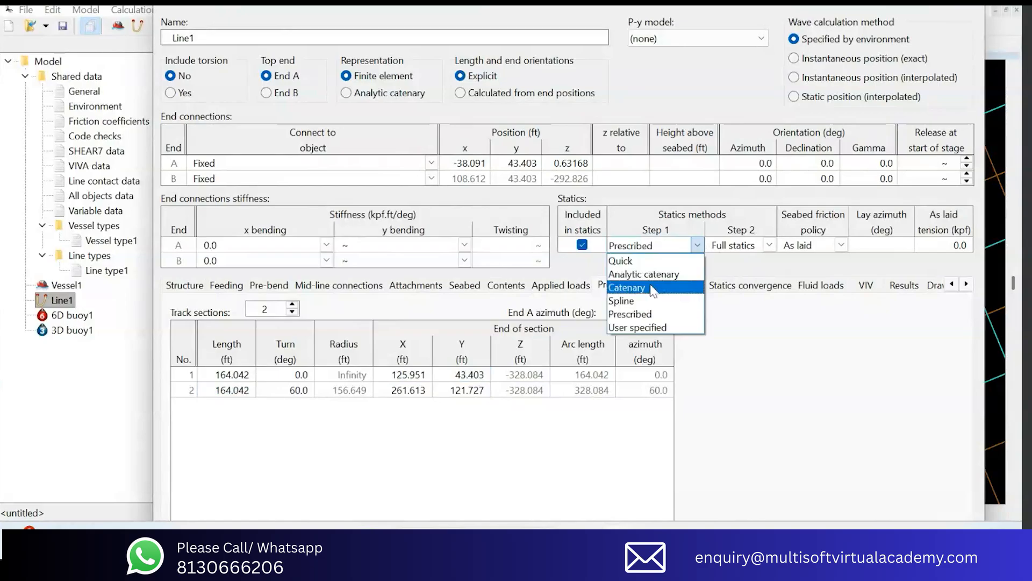
left_click(644, 303)
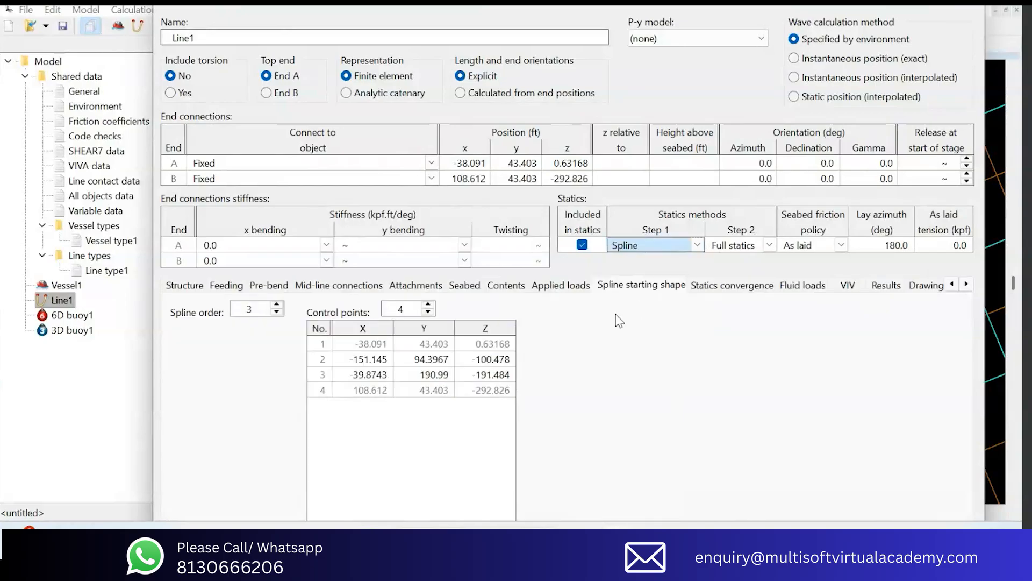
left_click_drag(353, 345, 474, 397)
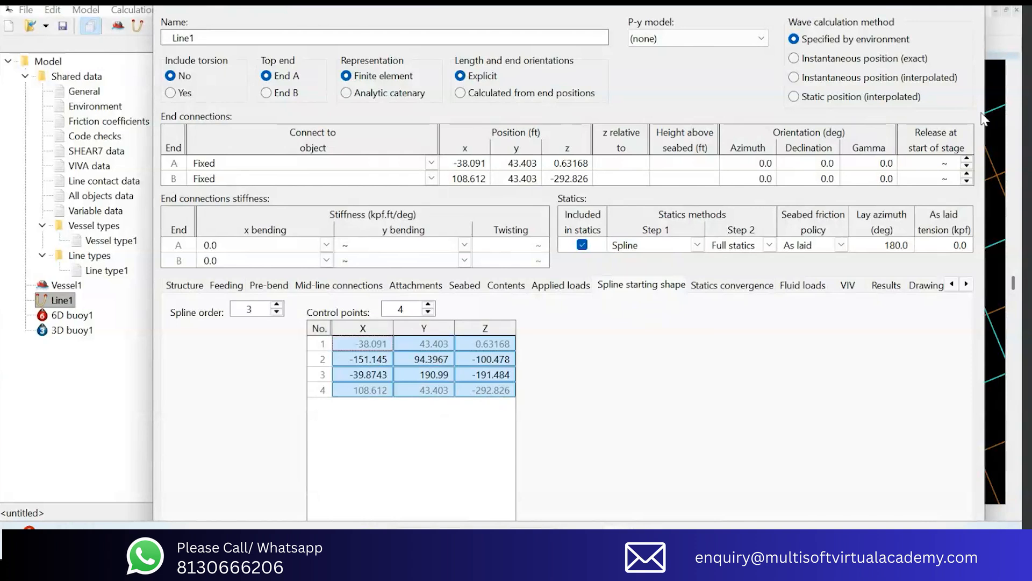
left_click(992, 138)
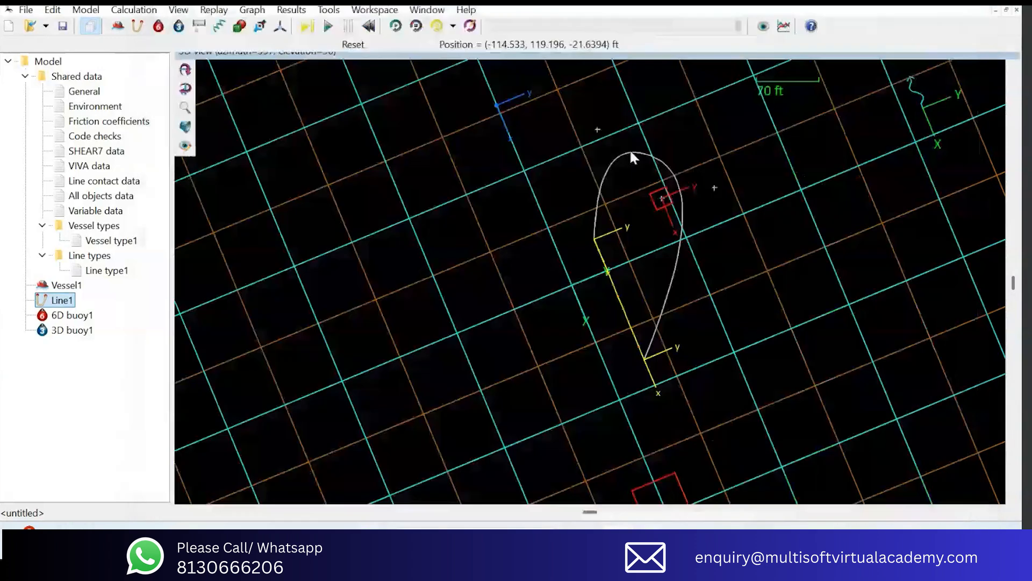
Step: In plan view, move Line1's spline point 2 to about x -130.7, y 117.1 ft and point 3 to about x 30.1, y 218.4 ft
left_click(597, 129)
left_click_drag(597, 129, 624, 137)
left_click_drag(715, 187, 759, 231)
Step: Try the Prescribed method for step 1 in Line1's data and cancel out of the form
double_click(57, 302)
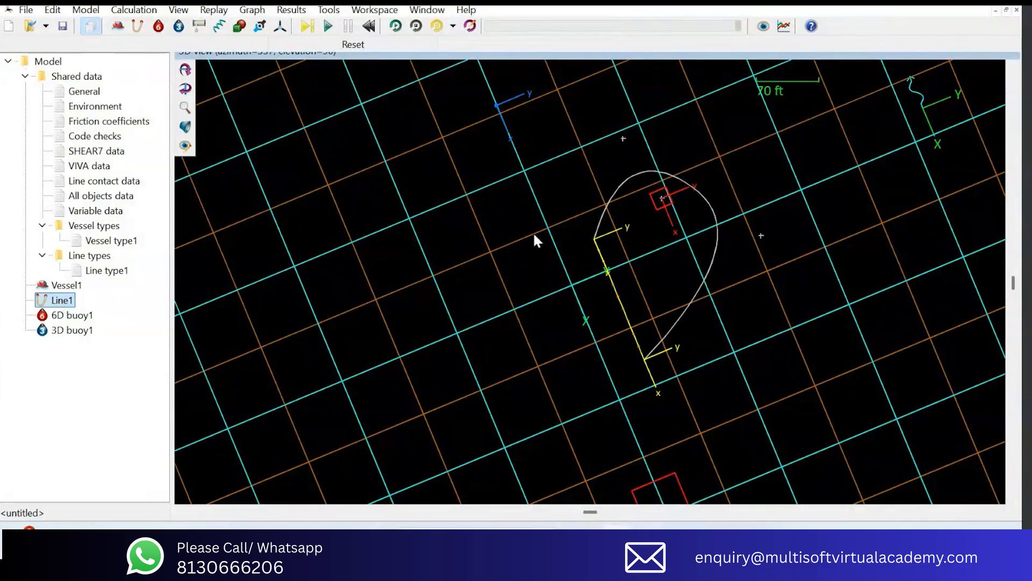
left_click(701, 263)
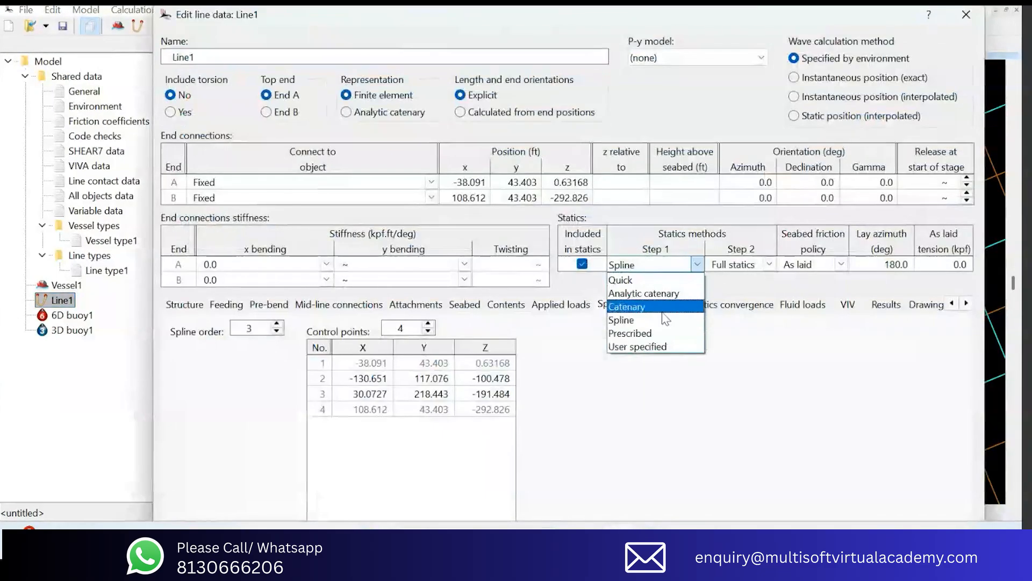
left_click(645, 333)
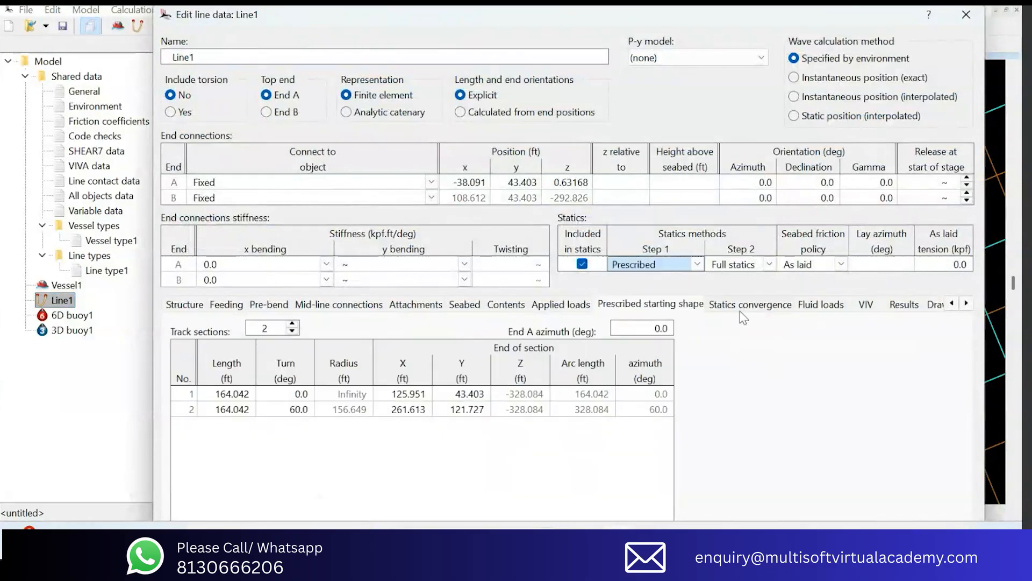
key("Escape")
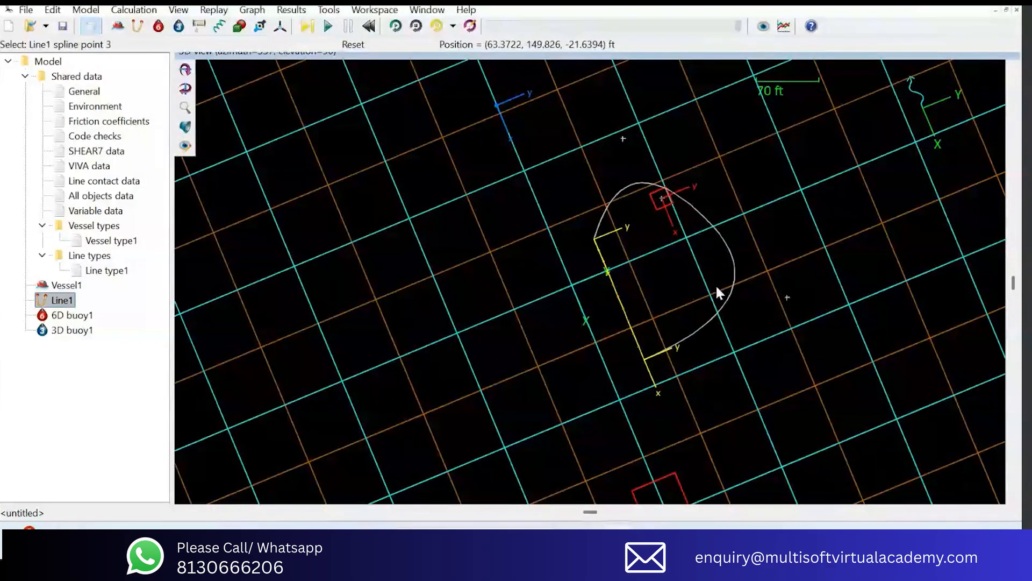
Step: In plan view, move Line1's end A to about x -8.7, y 34.4 ft and end B to about x 119.6, y 55.7 ft
left_click_drag(595, 237, 557, 224)
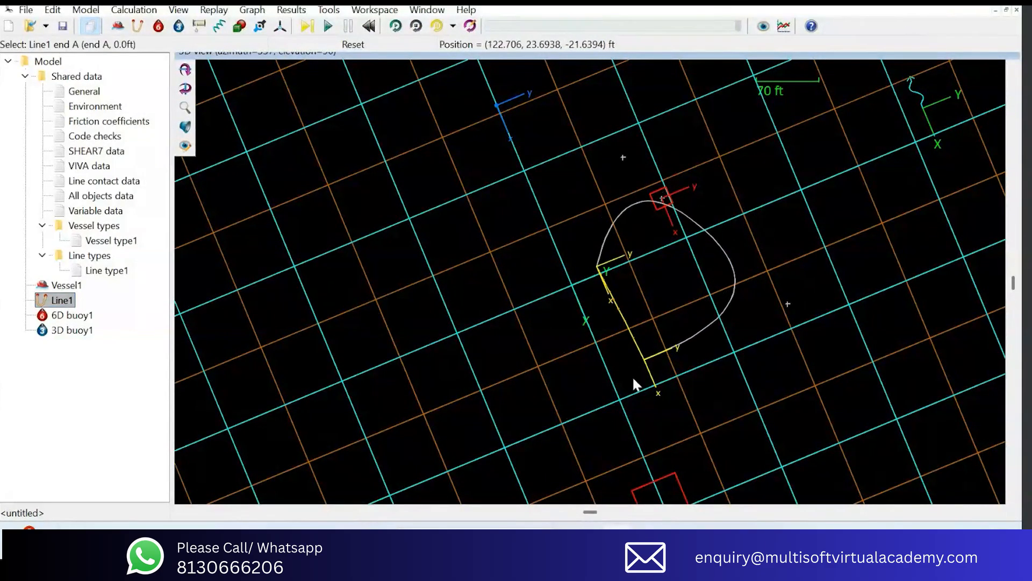
left_click(643, 359)
left_click_drag(643, 360, 658, 365)
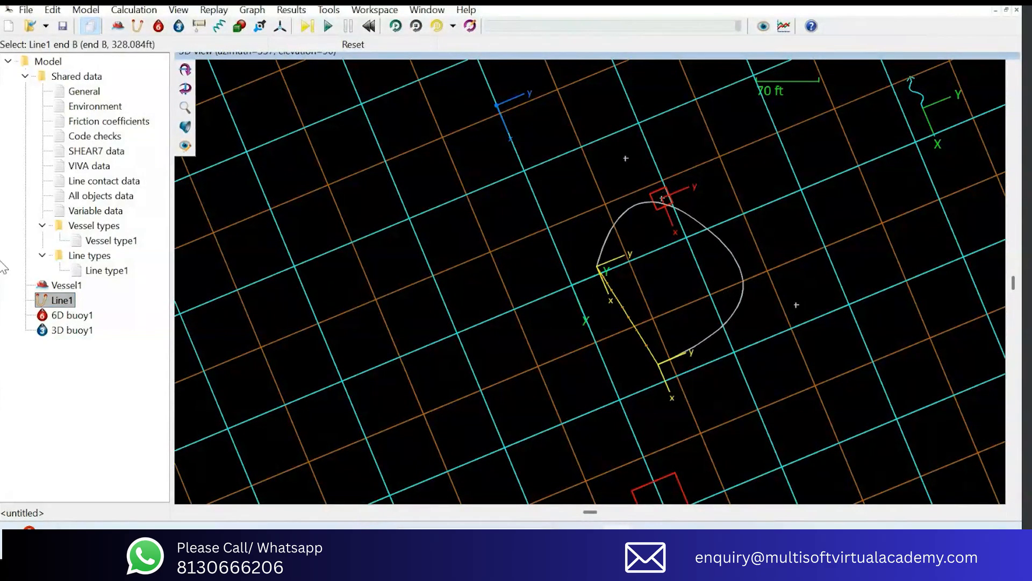
Step: Reopen Line1's data and examine the coordinates of the first control point in the spline starting shape
double_click(59, 300)
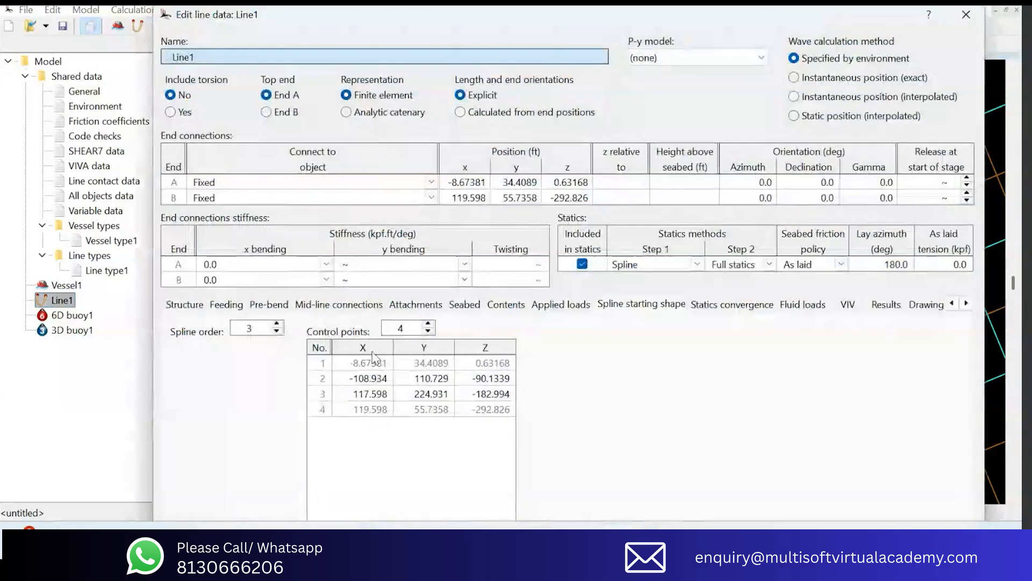
left_click(359, 364)
left_click_drag(359, 366, 488, 365)
left_click(370, 369)
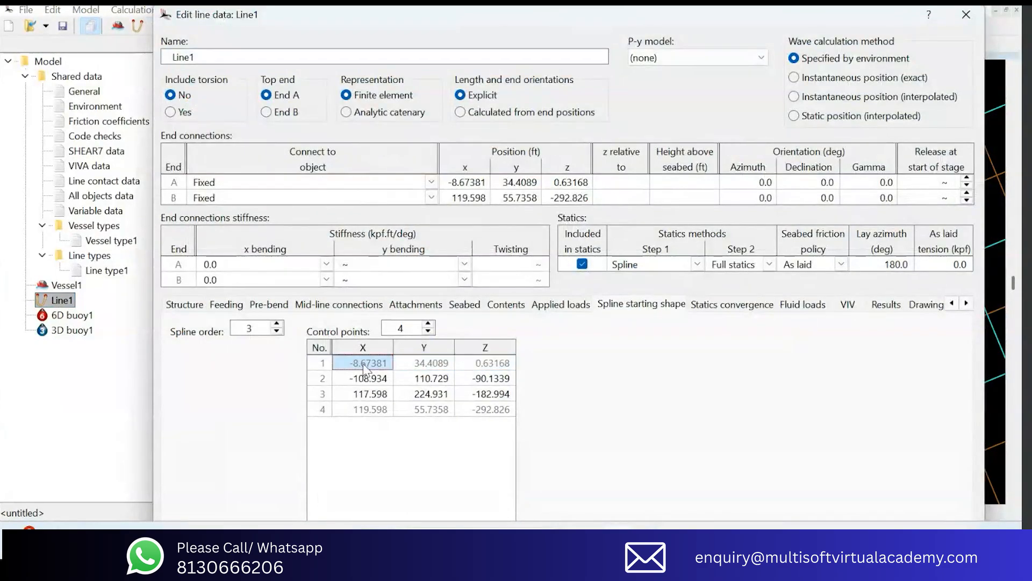
Step: Compare Line1's end A and end B positions with its spline control points, including intermediate points 2 and 3
left_click_drag(463, 182, 557, 185)
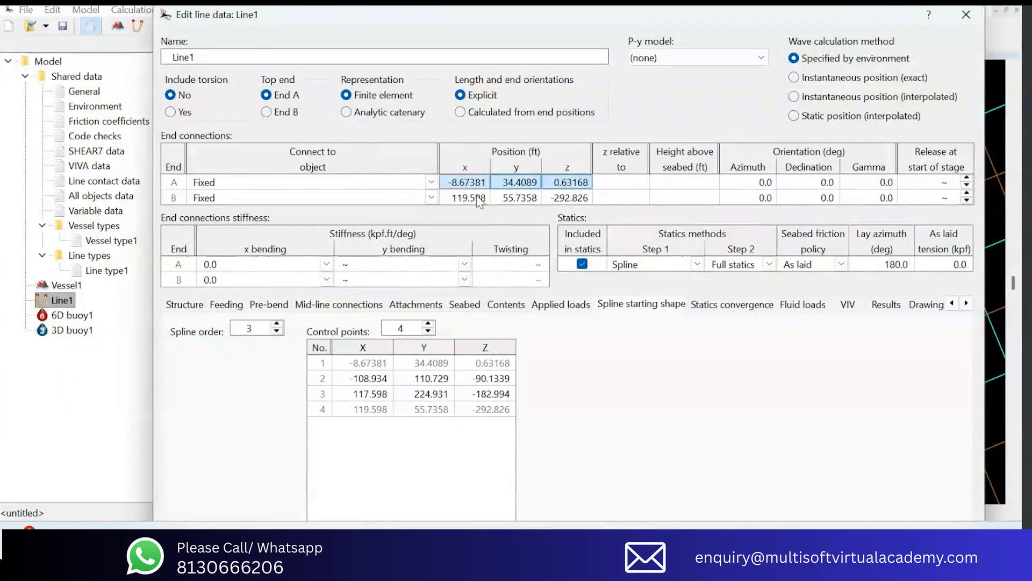
left_click_drag(464, 186, 568, 191)
left_click_drag(368, 409, 481, 418)
left_click_drag(375, 379, 495, 399)
Step: Set the target segment length of Line1's single structure section to 100 ft
left_click(185, 305)
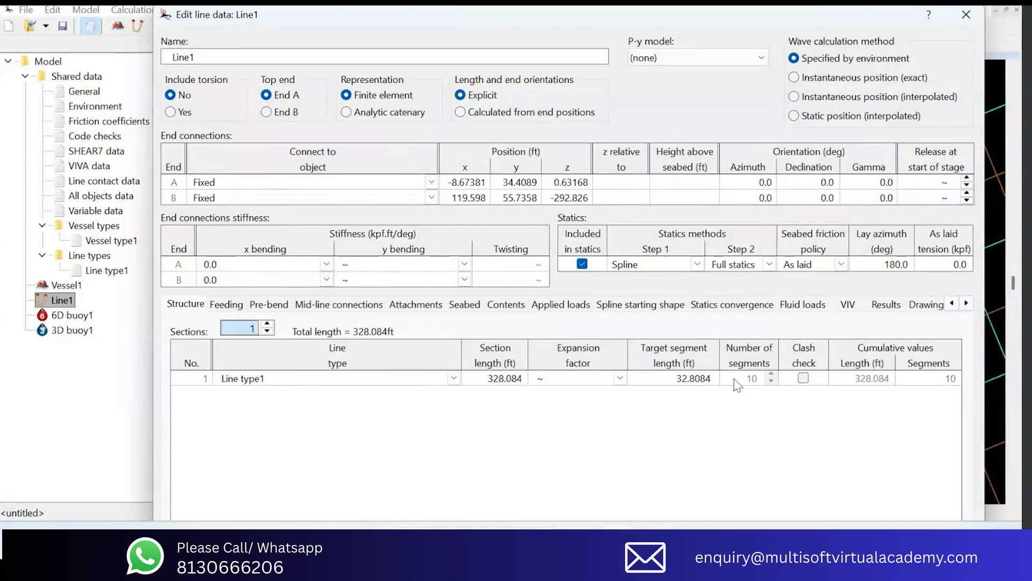
left_click(691, 379)
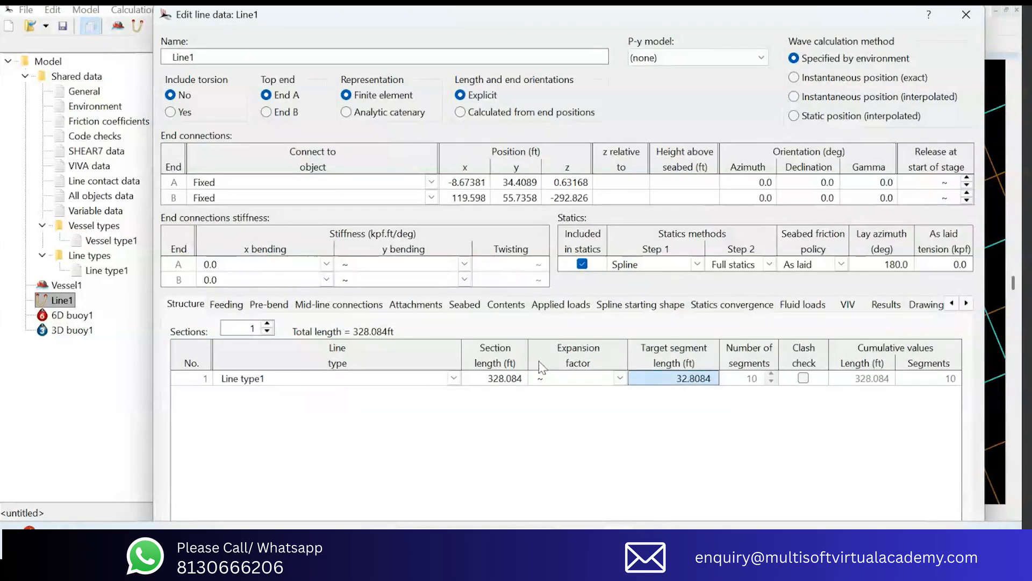
key("BackSpace")
type("100")
key("Return")
Step: Review Line1's spline control points, set statics step 1 to Prescribed, accept the data, and inspect the line's shape in the 3D view
left_click(635, 305)
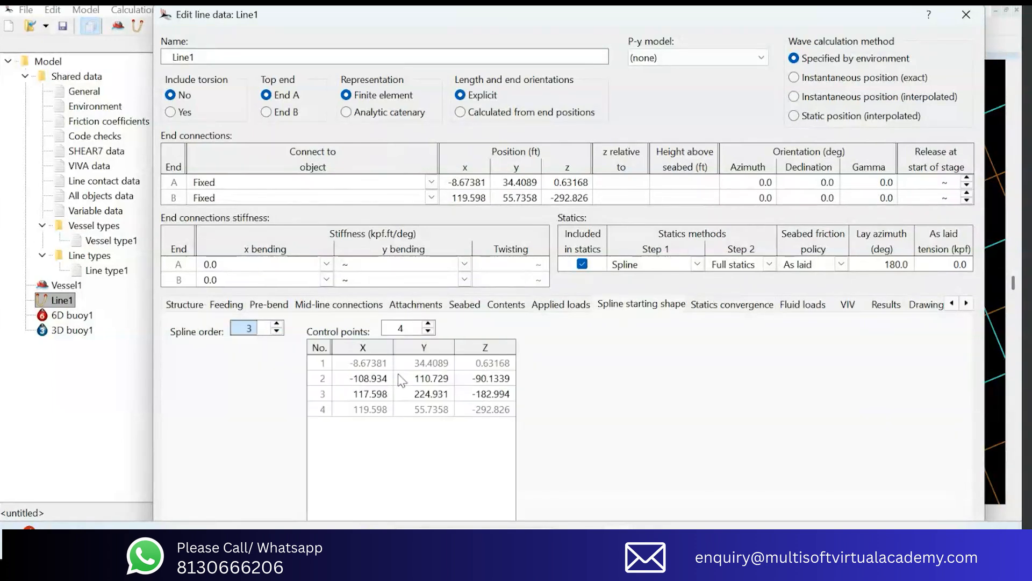
left_click_drag(375, 382, 505, 397)
left_click(697, 264)
left_click(697, 264)
left_click(645, 339)
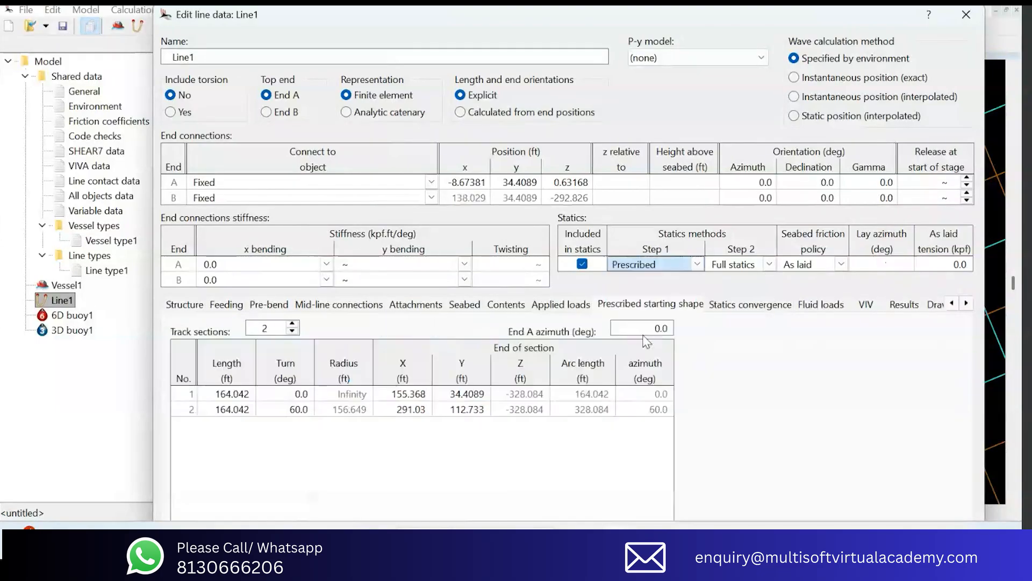
left_click_drag(236, 398, 435, 412)
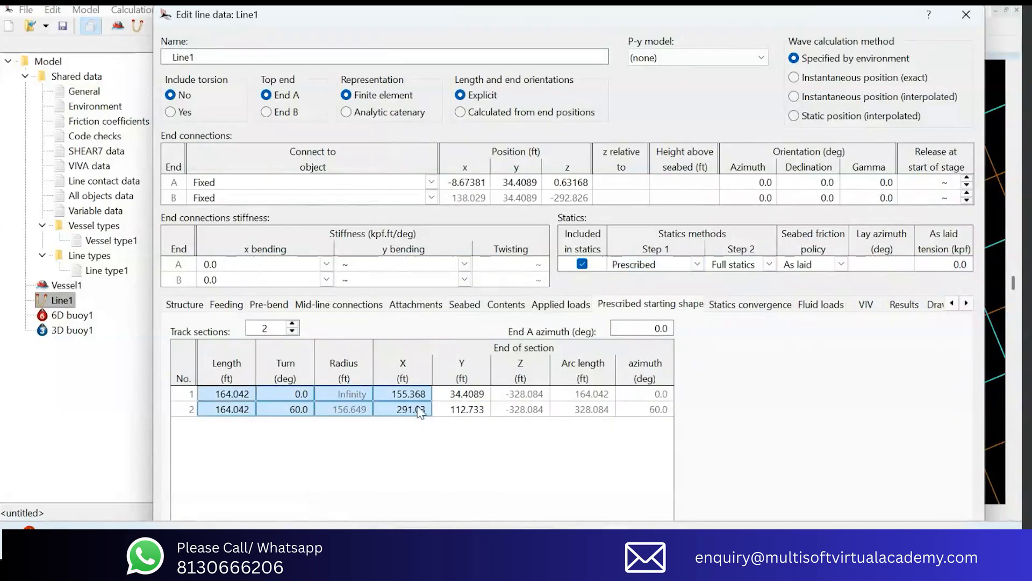
key("Return")
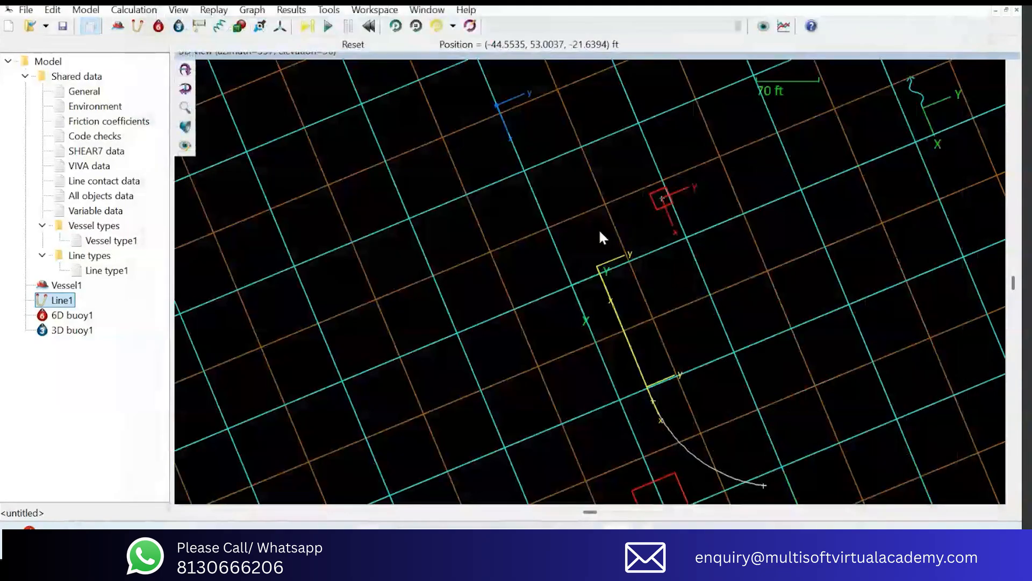
middle_click_drag(766, 456, 579, 324)
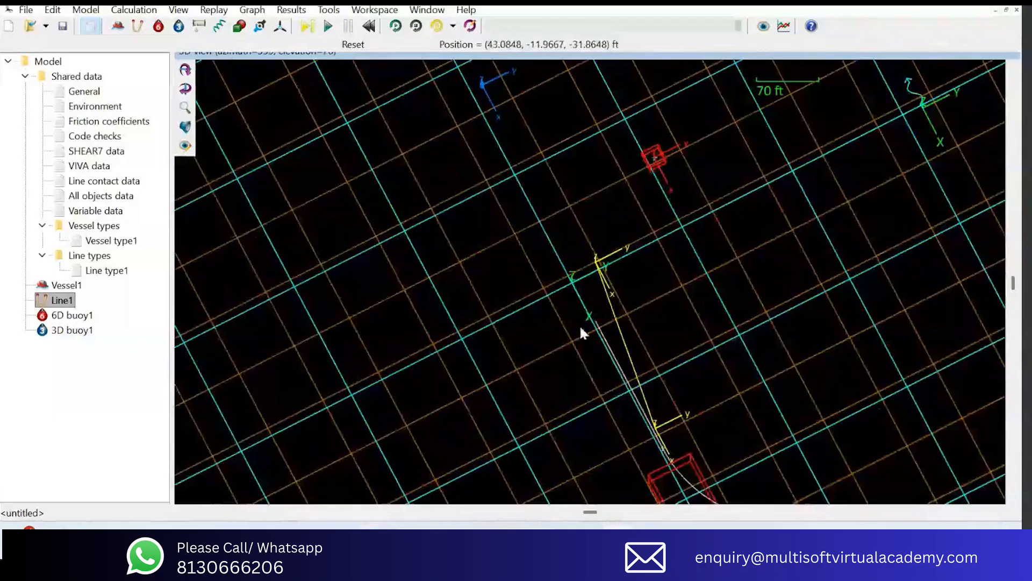
middle_click_drag(694, 444, 696, 445)
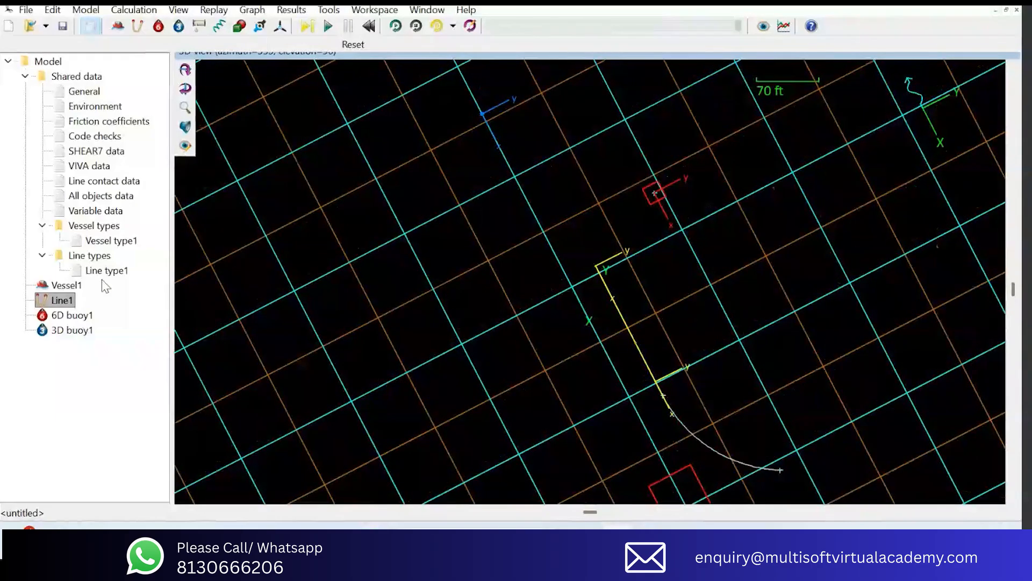
Step: Examine Line1's end A and end B positions alongside its prescribed track section lengths and coordinates, and close the line data
double_click(61, 300)
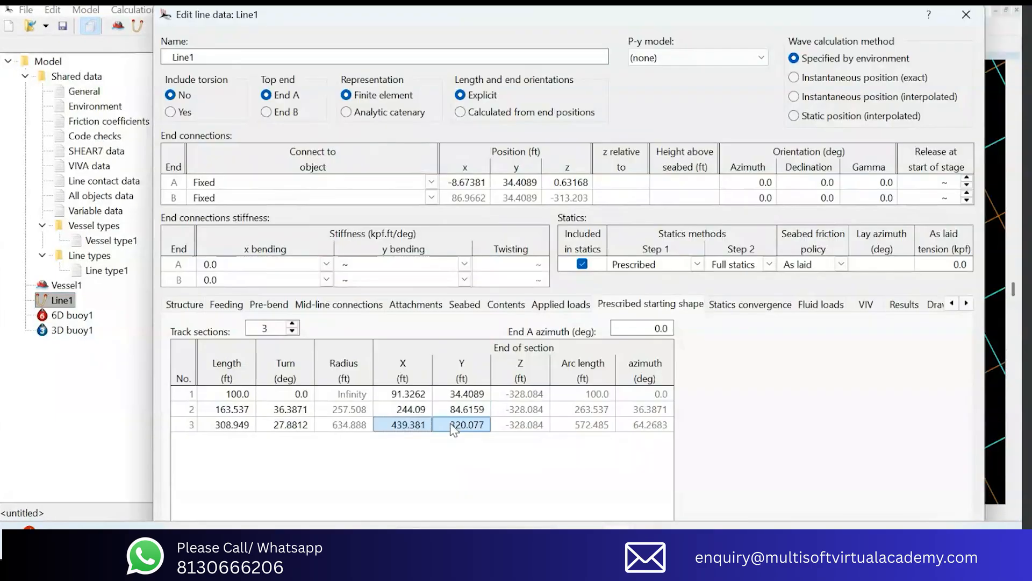
left_click_drag(460, 184, 568, 185)
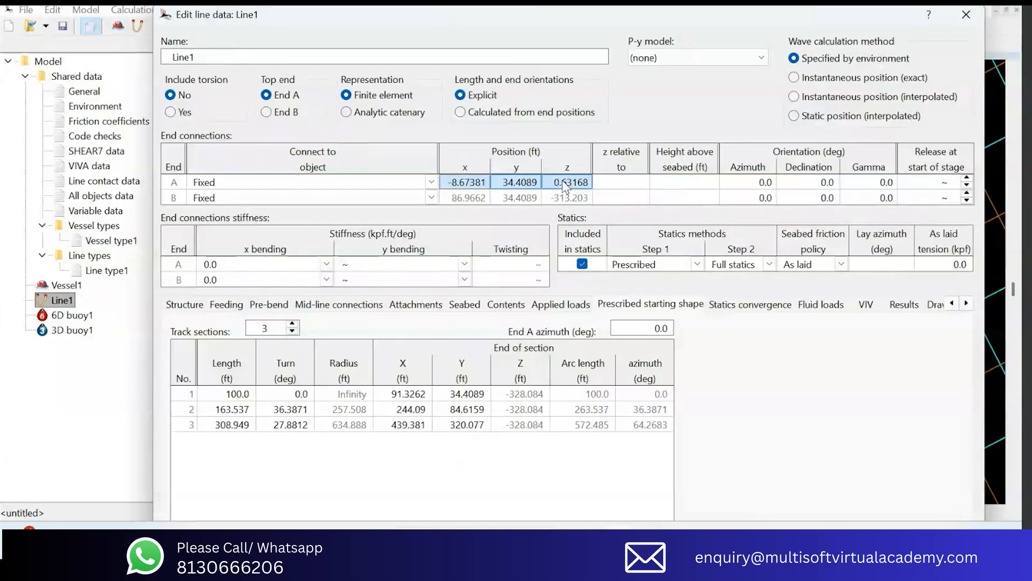
left_click_drag(468, 197, 568, 197)
left_click_drag(404, 424, 446, 434)
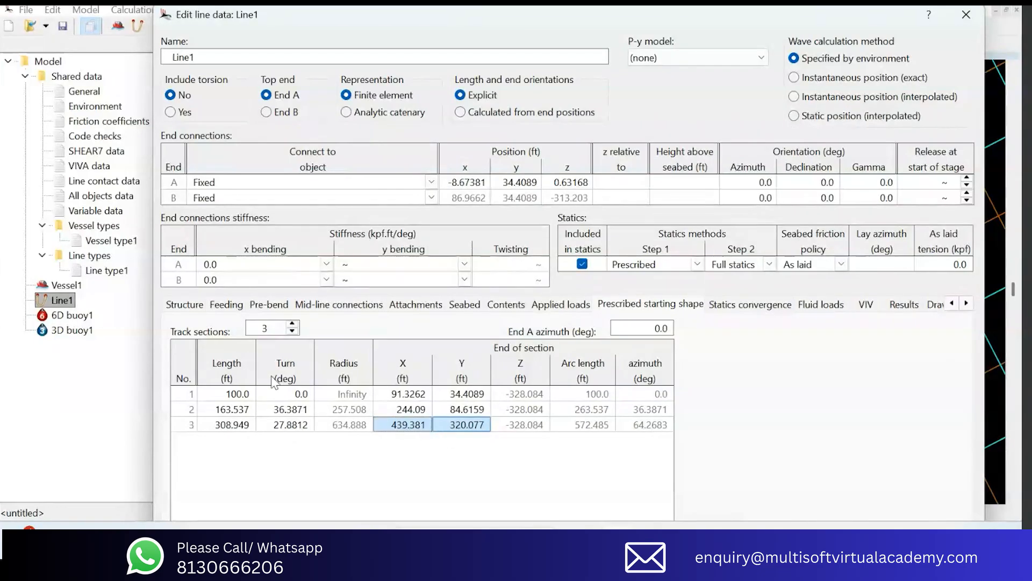
left_click(231, 395)
left_click_drag(406, 395, 468, 426)
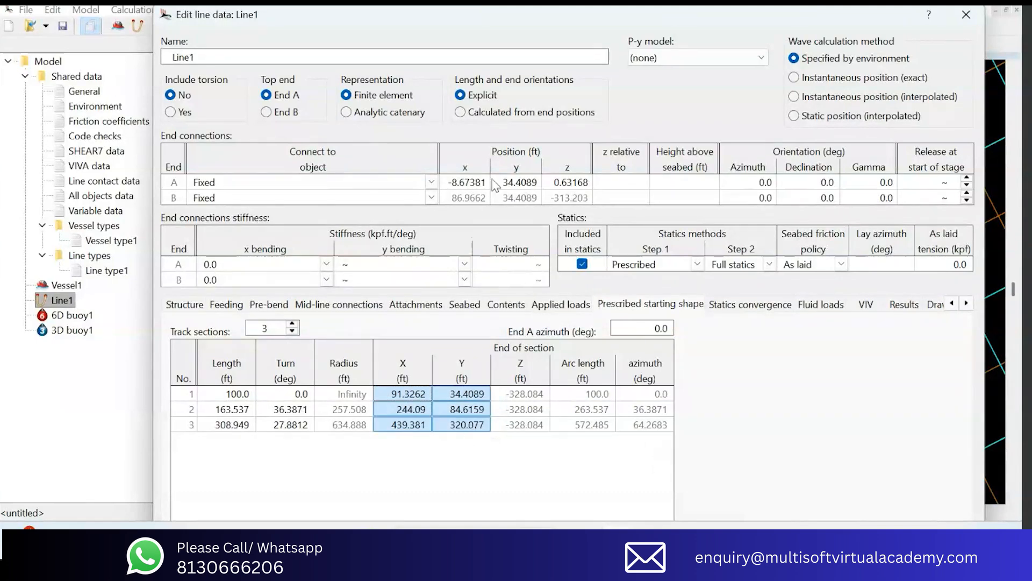
left_click_drag(457, 183, 589, 185)
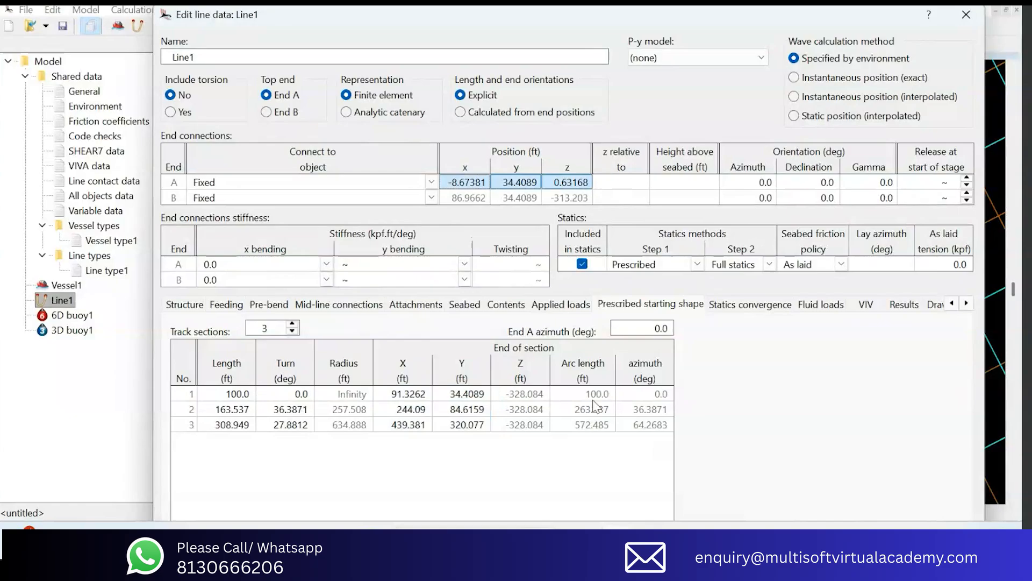
left_click_drag(761, 16, 735, 80)
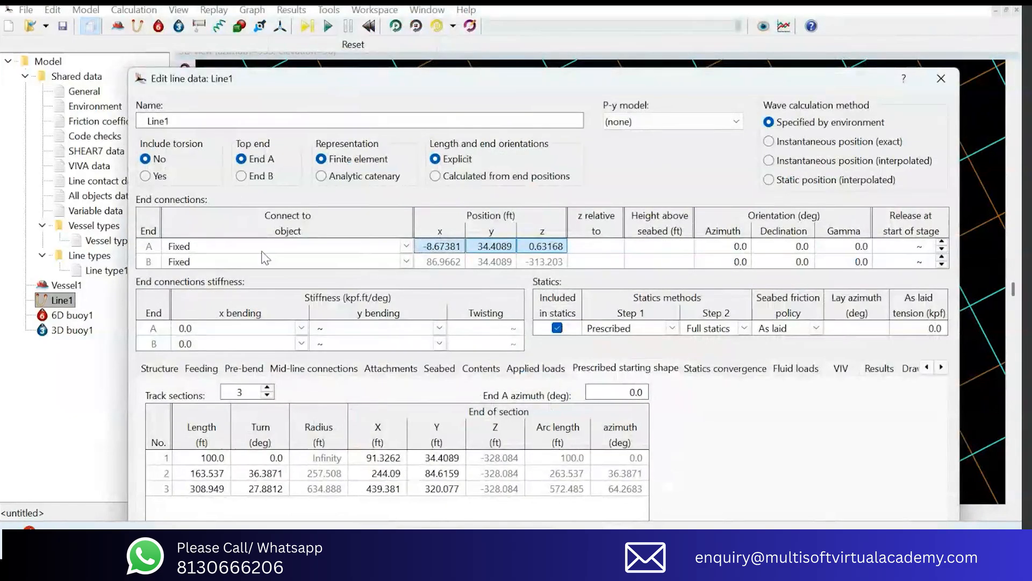
left_click_drag(204, 263, 542, 267)
left_click_drag(433, 264, 559, 263)
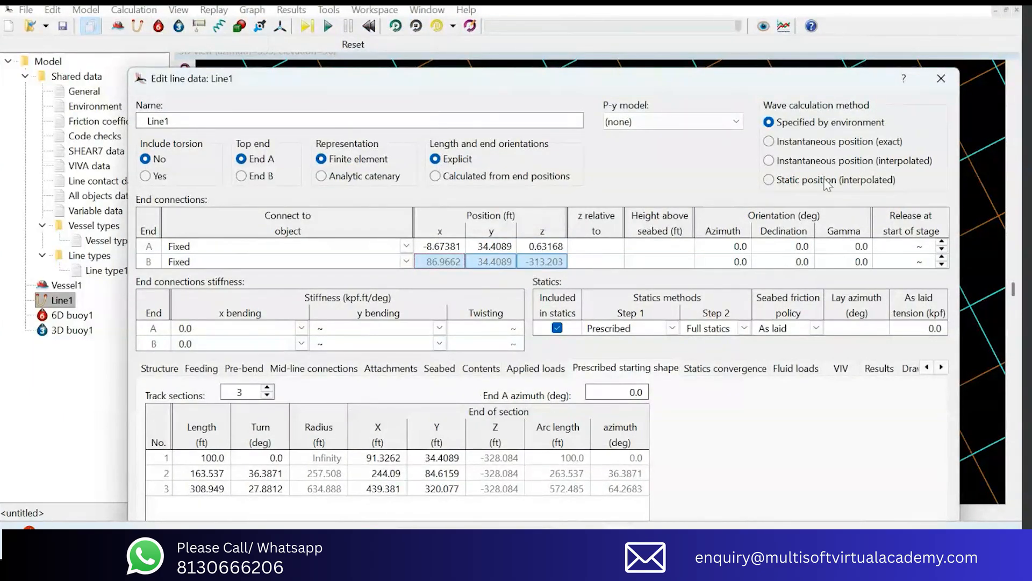
left_click(941, 78)
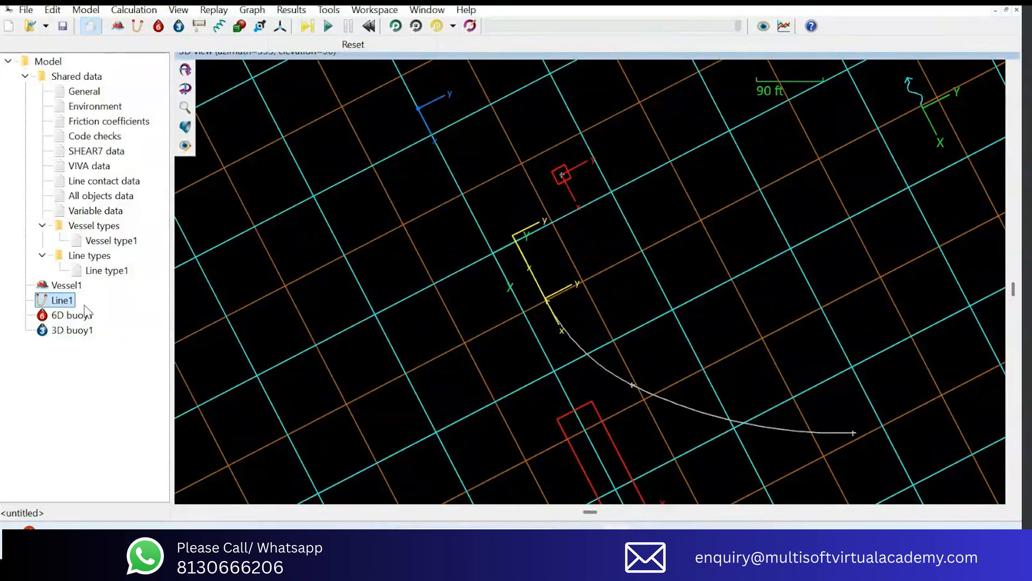
Step: Reopen Line1's data beside the 3D view and set the first track section's end X to 200 ft
double_click(59, 300)
left_click_drag(356, 426, 423, 430)
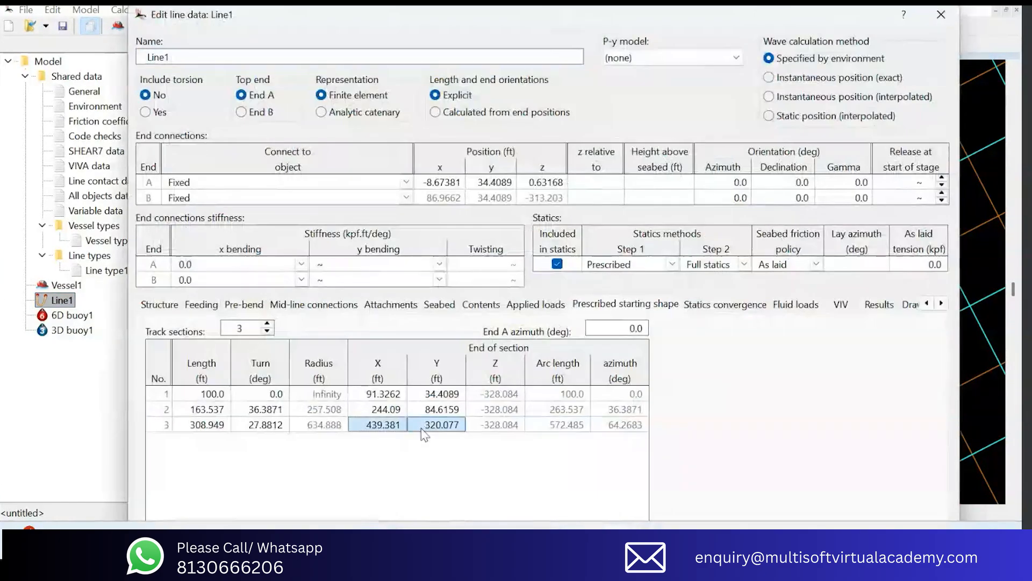
left_click(204, 426)
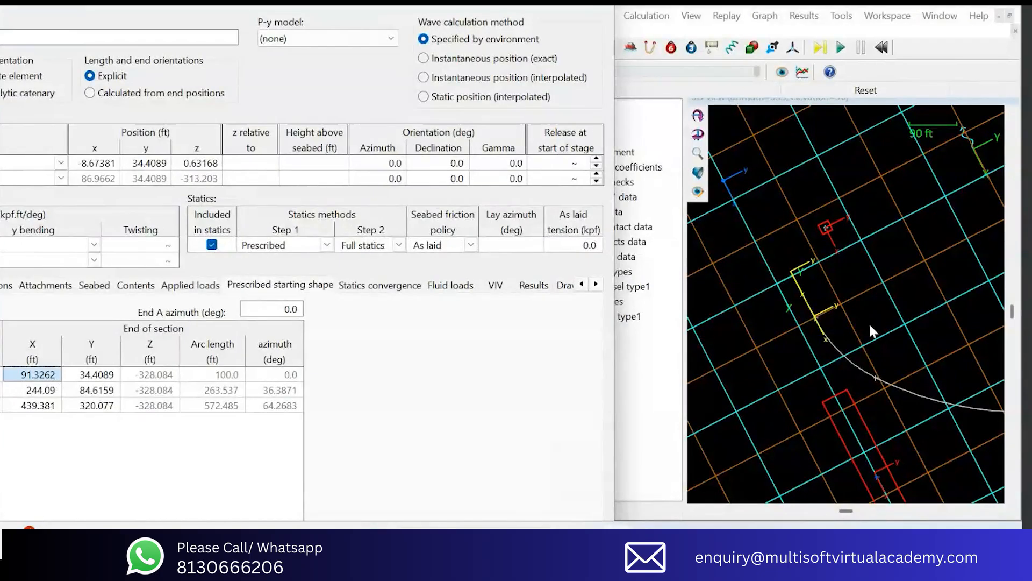
left_click_drag(91, 179, 200, 188)
left_click(45, 374)
type("200")
key("Return")
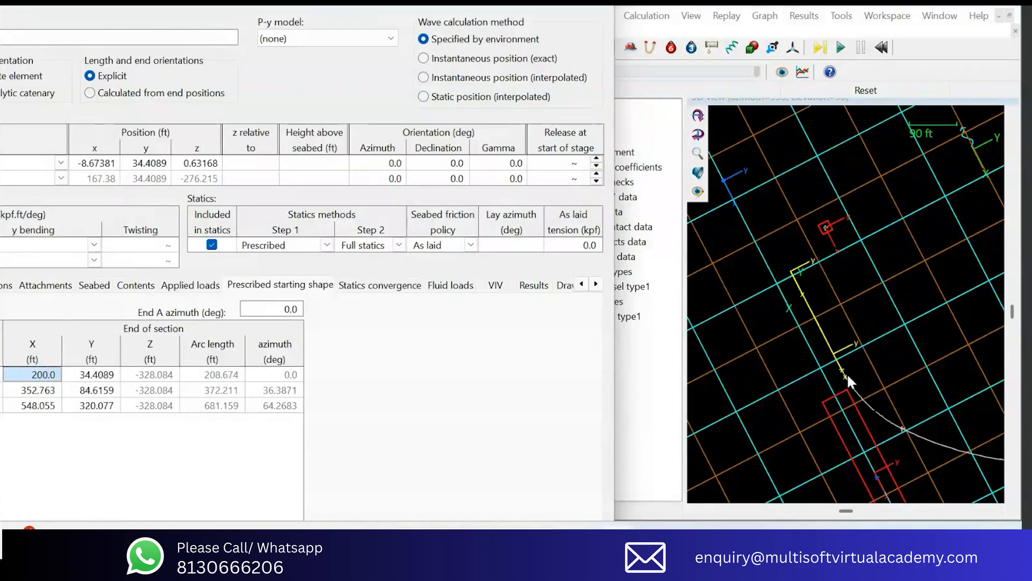
Step: Try 67 ft and 80 ft as the end X of Line1's third track section
left_click_drag(20, 391, 65, 406)
left_click(45, 405)
type("6")
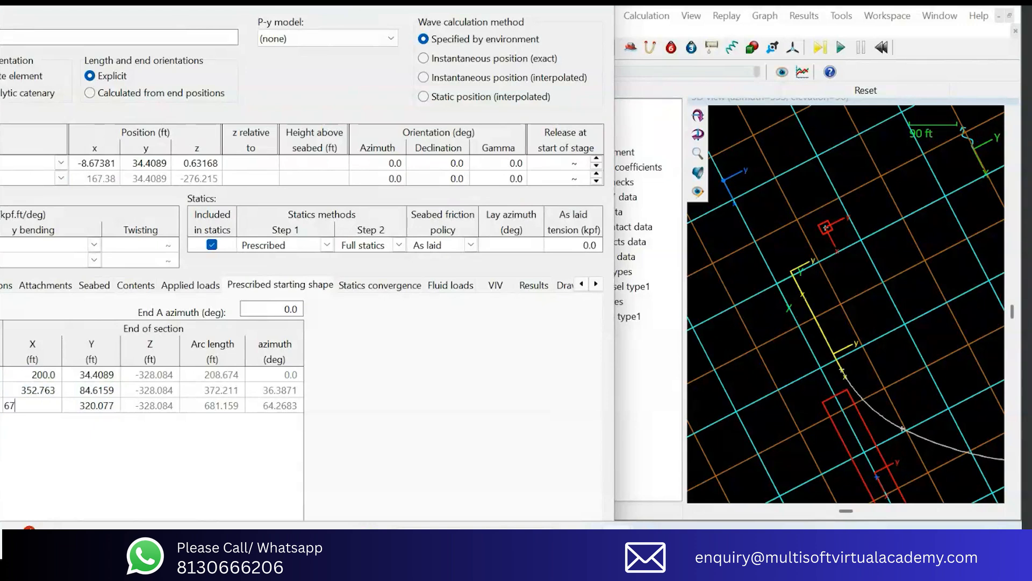
type("7")
key("Return")
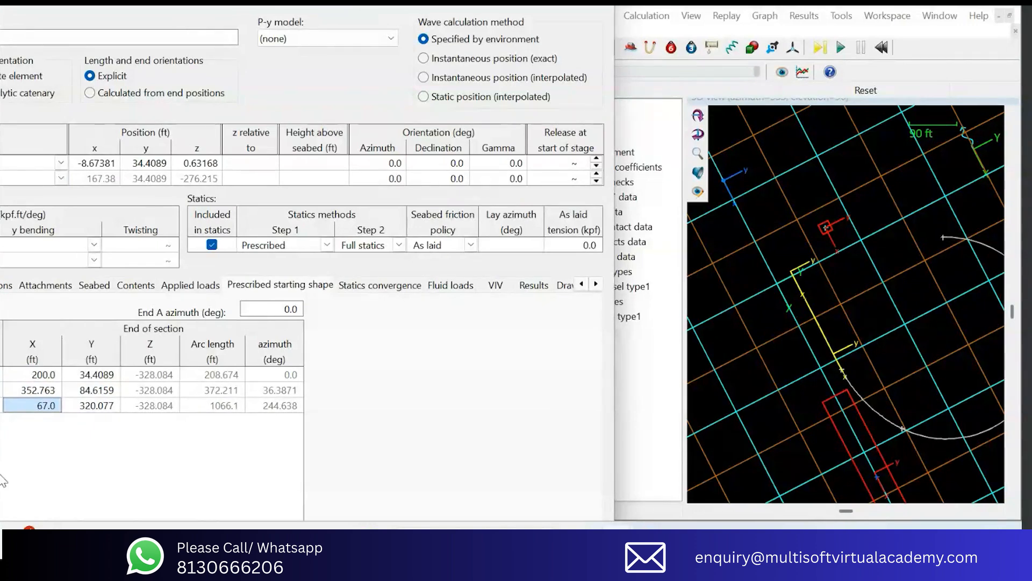
type("80")
key("Return")
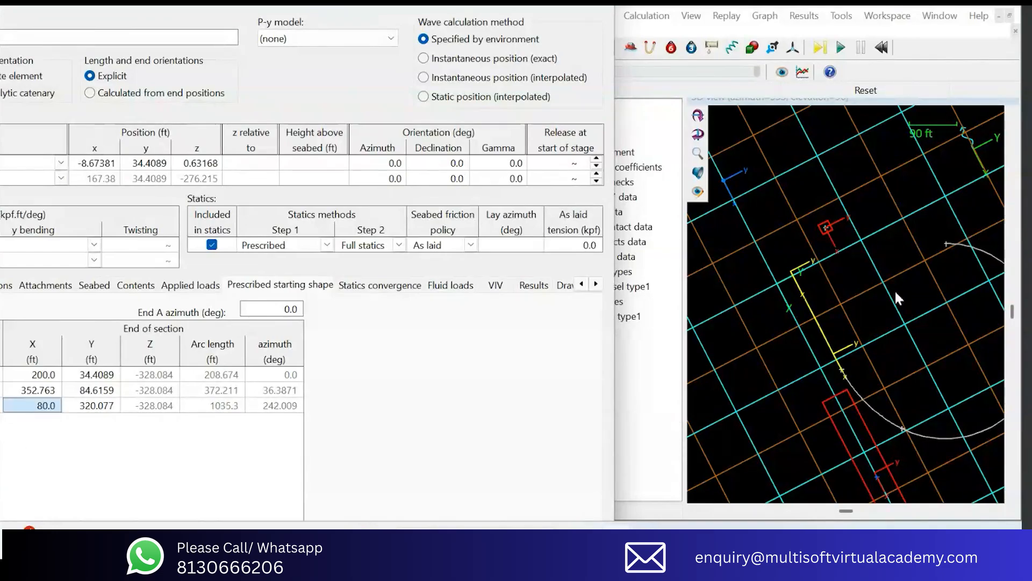
Step: Set the third track section's end X to 50 ft and its end Y to 60 ft
type("50")
key("Return")
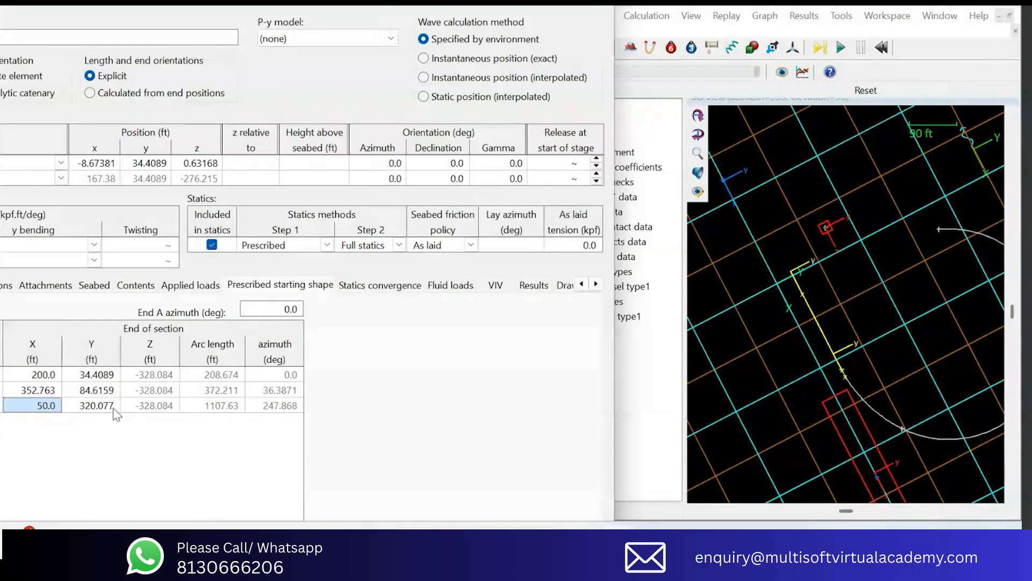
left_click(113, 407)
type("60")
key("Return")
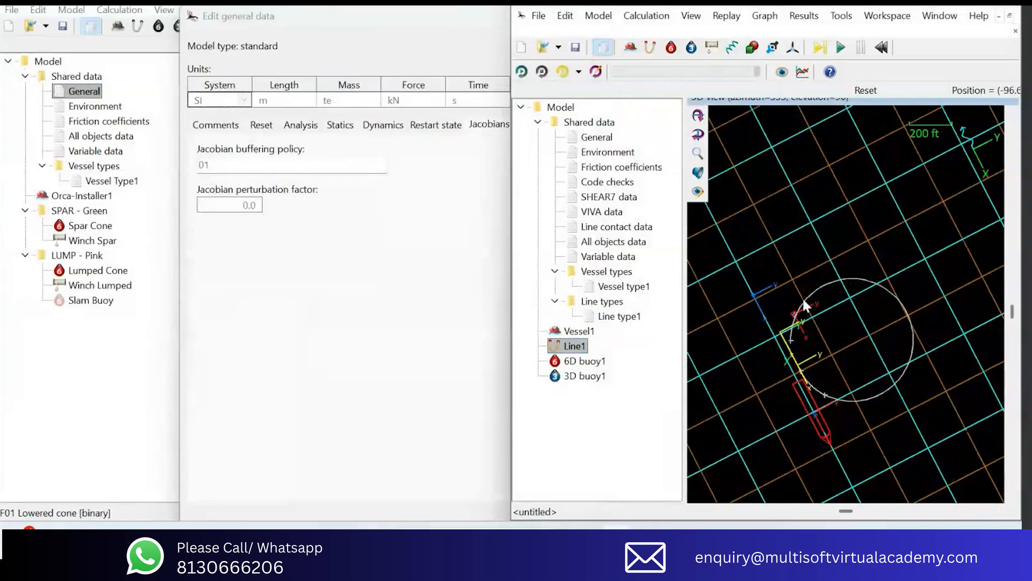
Step: Inspect the prescribed line shape in the 3D view and open Line1's structure data
scroll(858, 402, "up", 2)
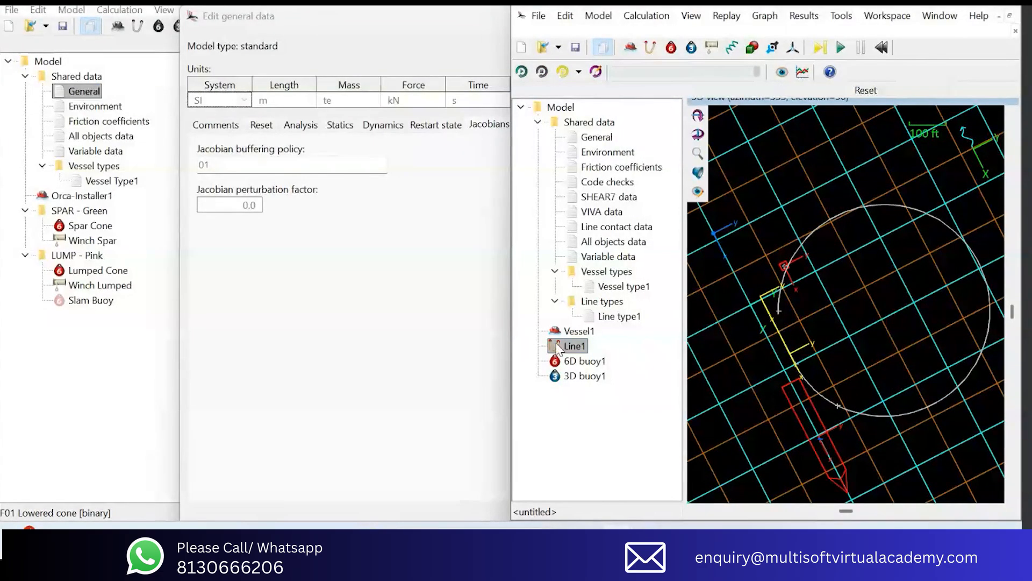
double_click(573, 346)
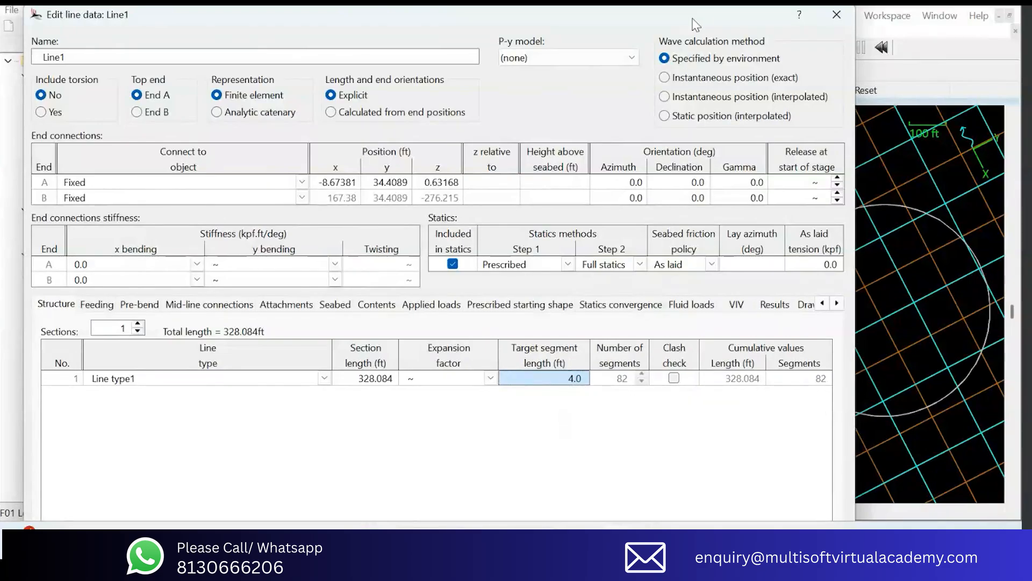
left_click_drag(707, 21, 523, 49)
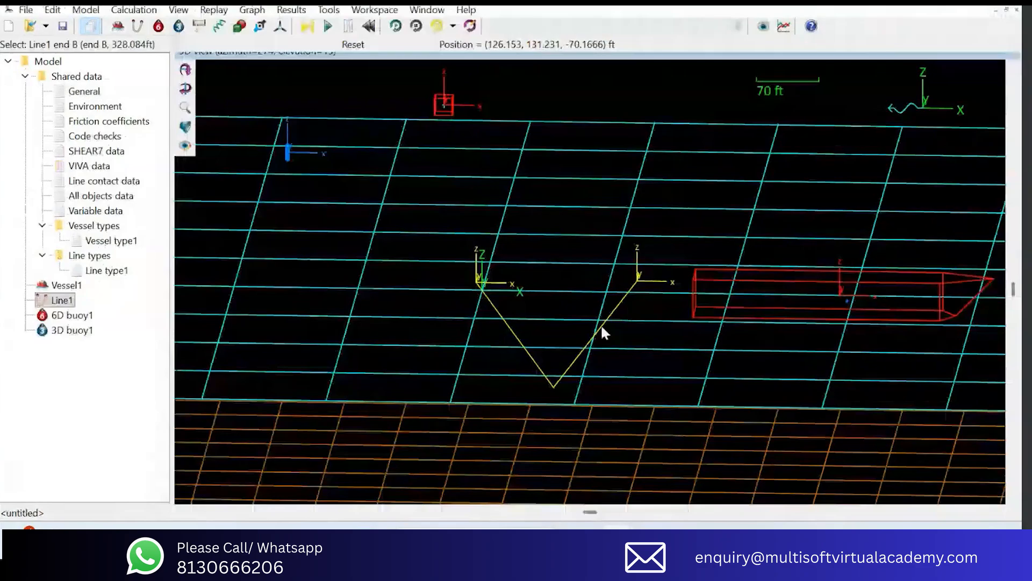
Step: Open Line1's structure data beside the elevation view and try a target segment length of 150 ft
key("ctrl+e")
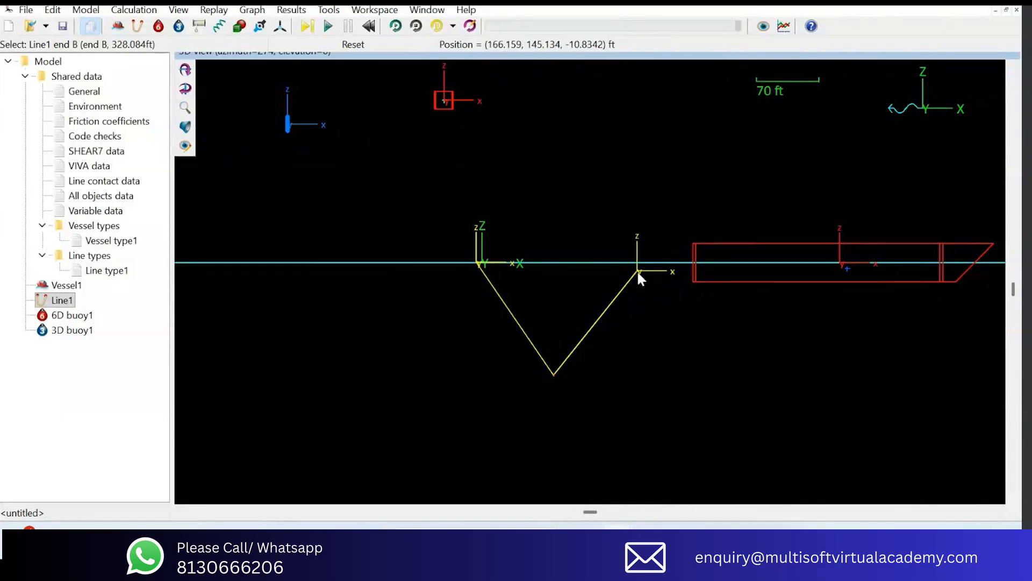
left_click(55, 301)
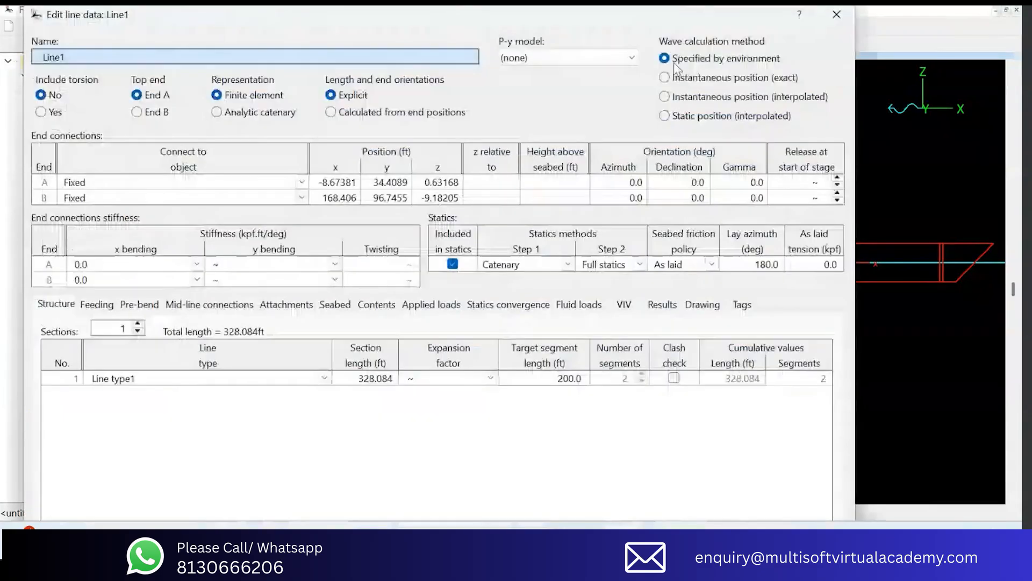
left_click_drag(687, 12, 242, 34)
left_click(135, 405)
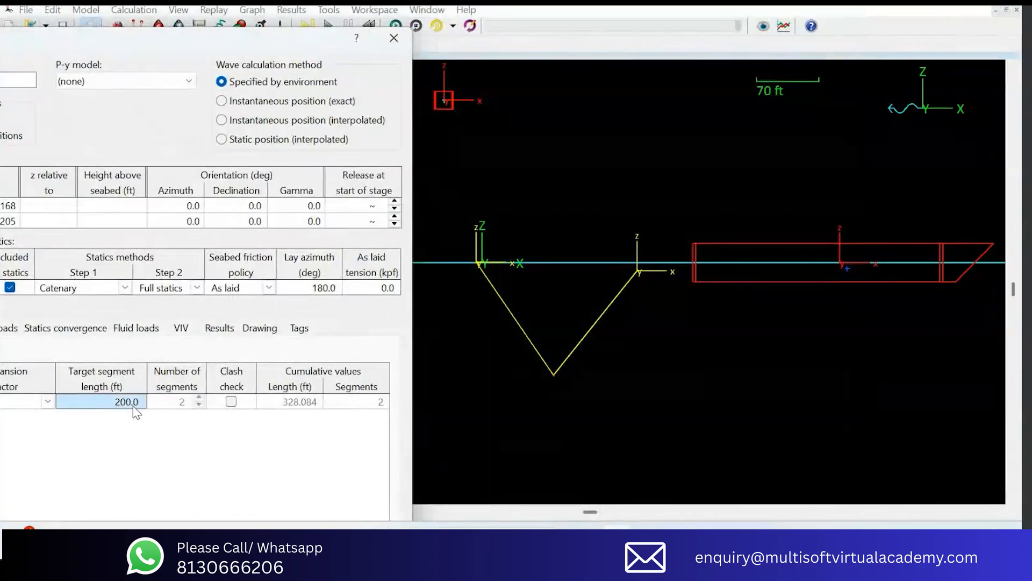
type("15")
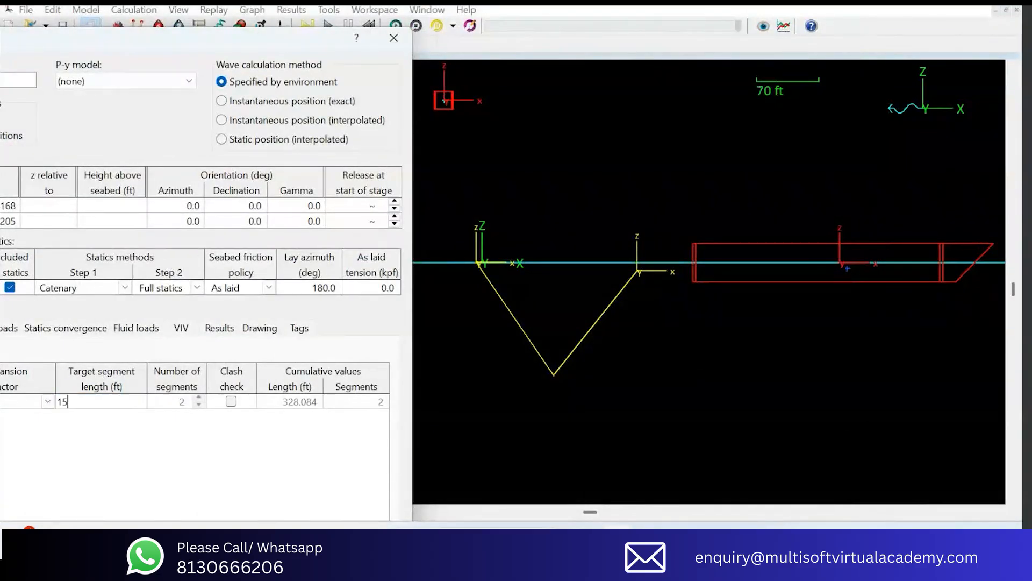
type("0")
key("Return")
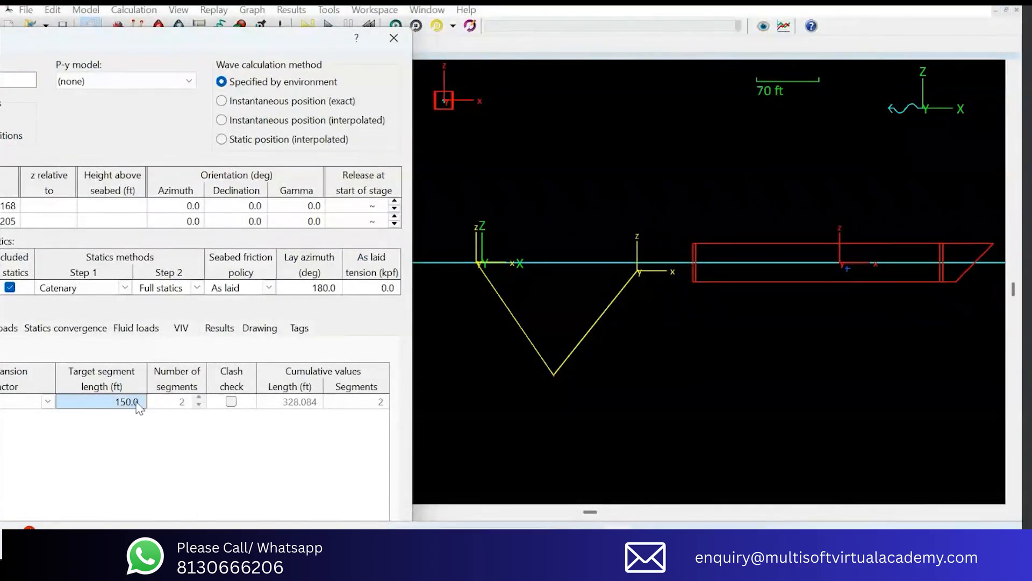
Step: Try a target segment length of 100 ft for Line1 and check the number of segments against the drawn shape
type("100")
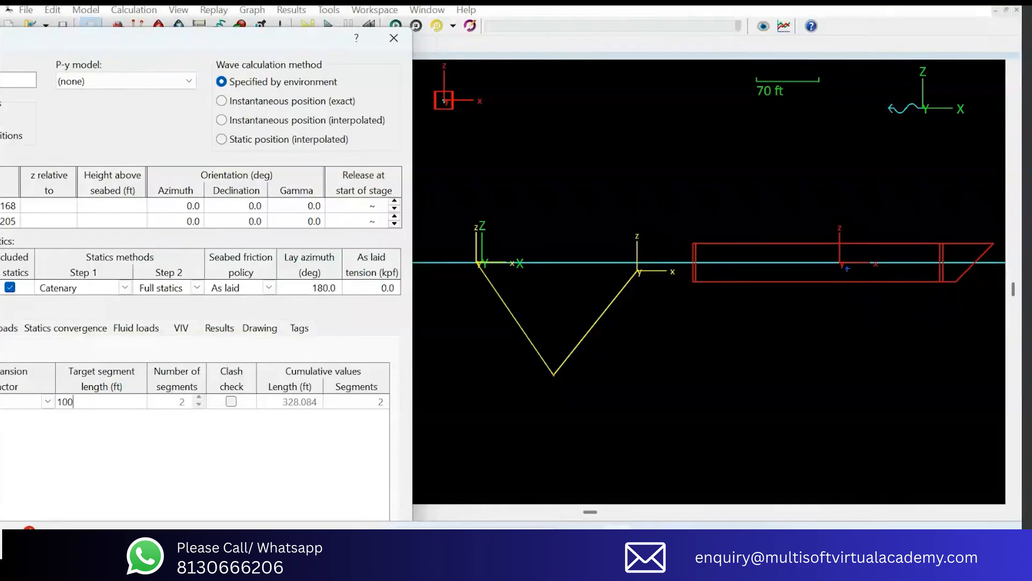
key("Return")
left_click(171, 402)
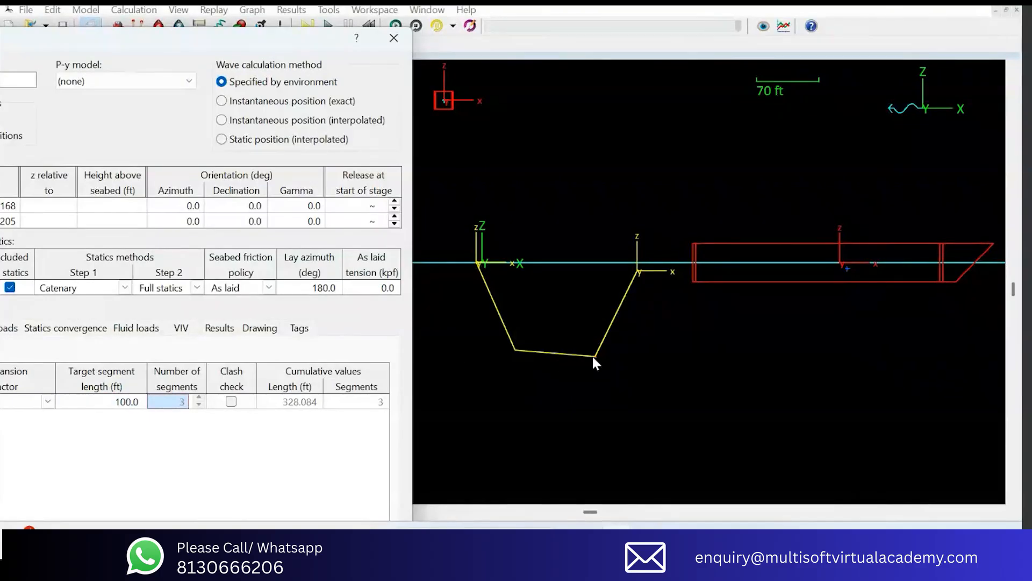
left_click(120, 401)
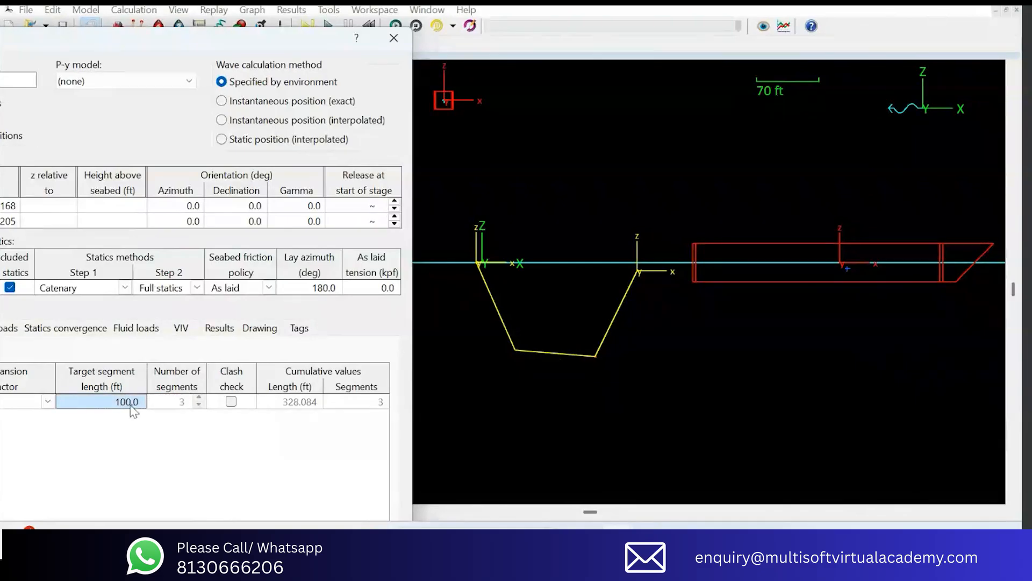
left_click(169, 402)
Step: Try a finer target segment length of 6 ft on Line1, followed by a coarser one of 100 ft
left_click(137, 405)
type("6")
key("Return")
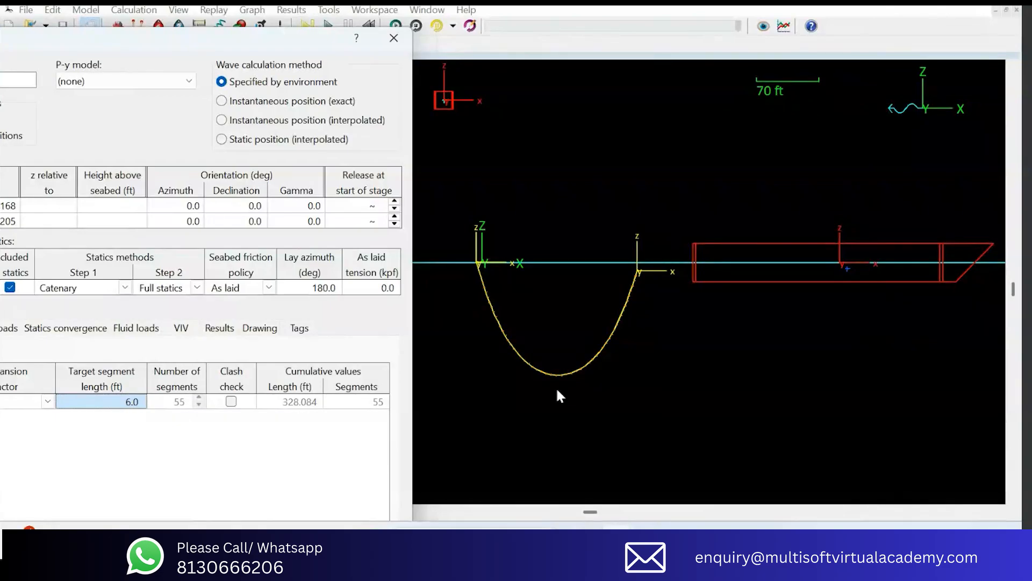
type("100")
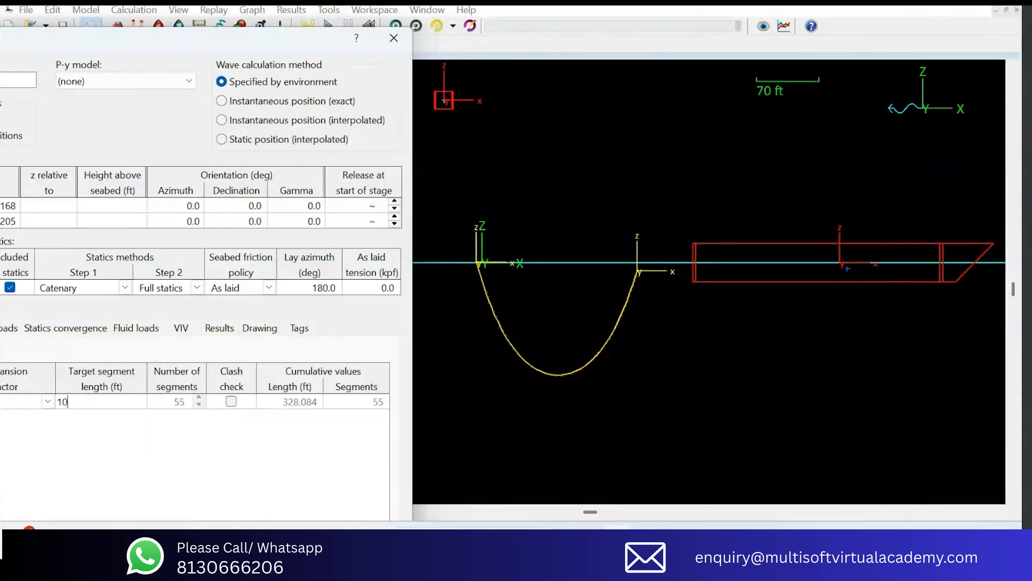
key("Return")
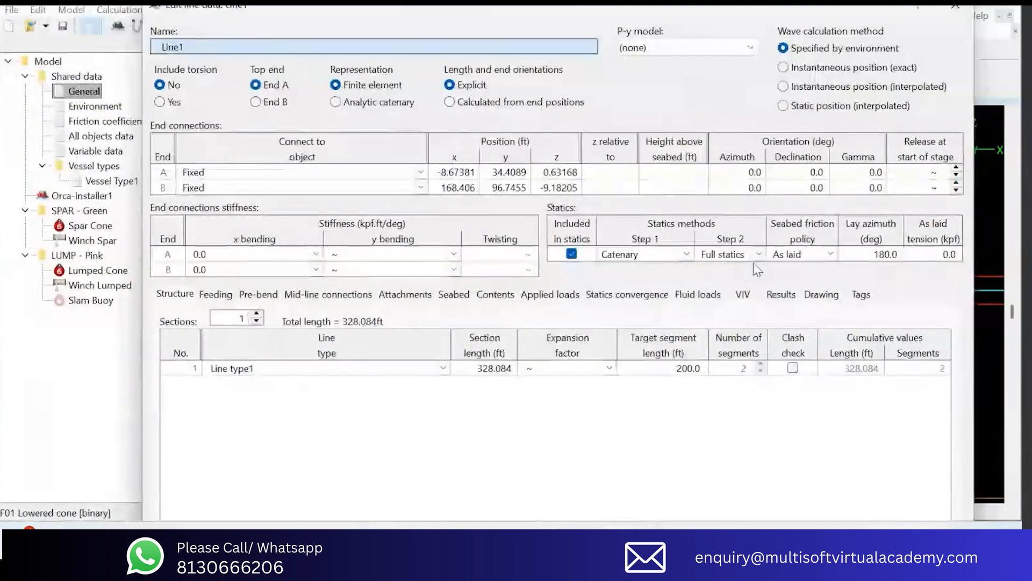
Step: Set Line1's step 1 statics method to Prescribed and show its prescribed starting shape data
left_click(667, 253)
left_click(627, 322)
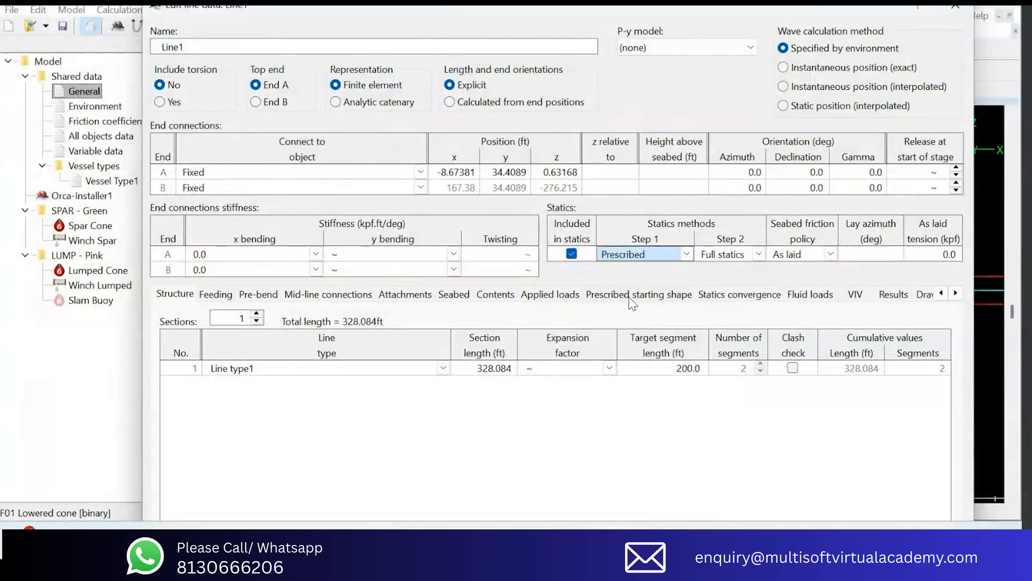
left_click(632, 297)
Step: Review the track section lengths and end coordinates, and increase Line1's number of track sections to 5
left_click_drag(218, 384, 215, 414)
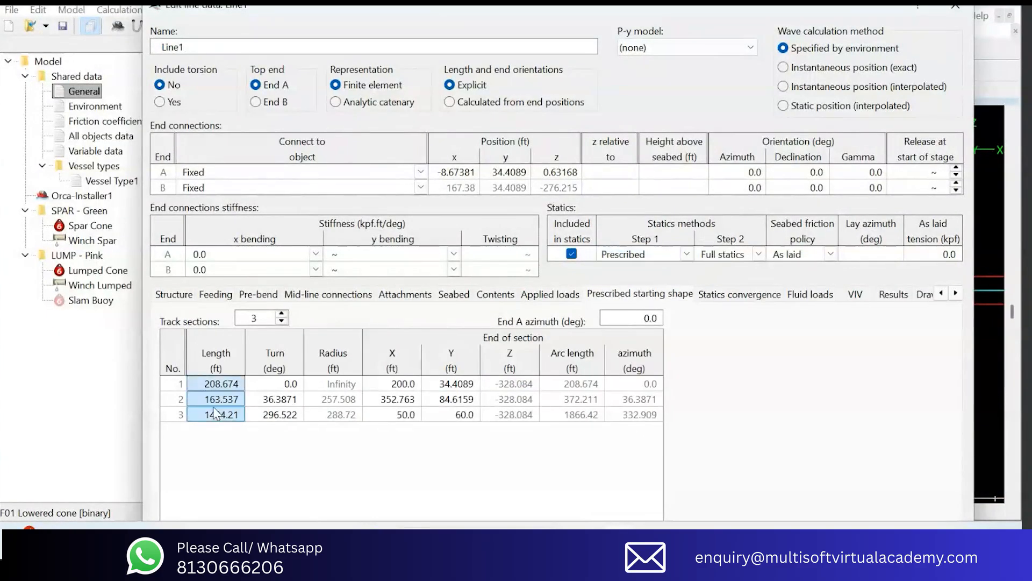
left_click(414, 400)
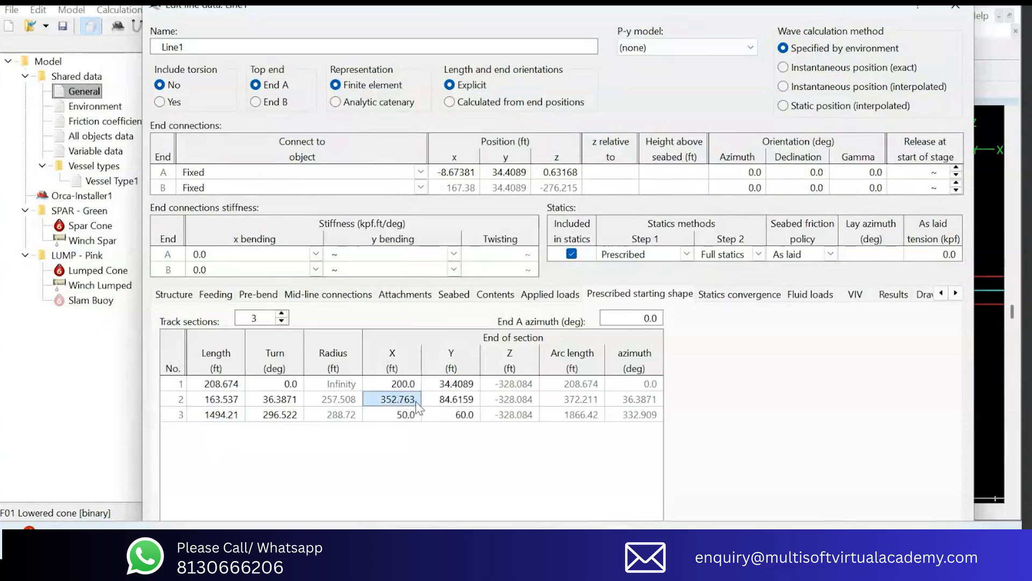
left_click(452, 415)
left_click(281, 314)
left_click(282, 314)
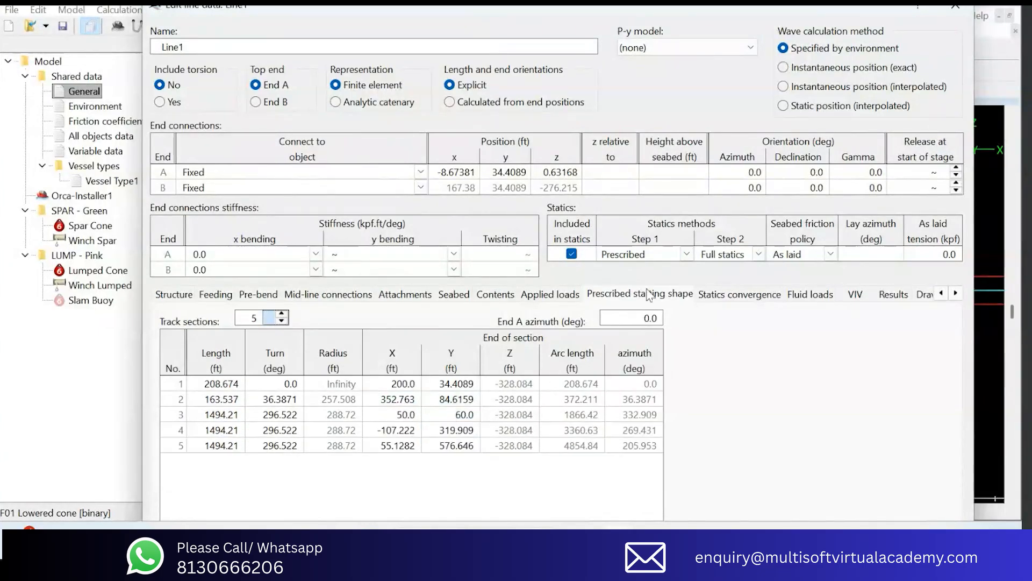
Step: Set Line1's step 1 statics method to User specified and its target segment length to 2 ft
left_click(686, 255)
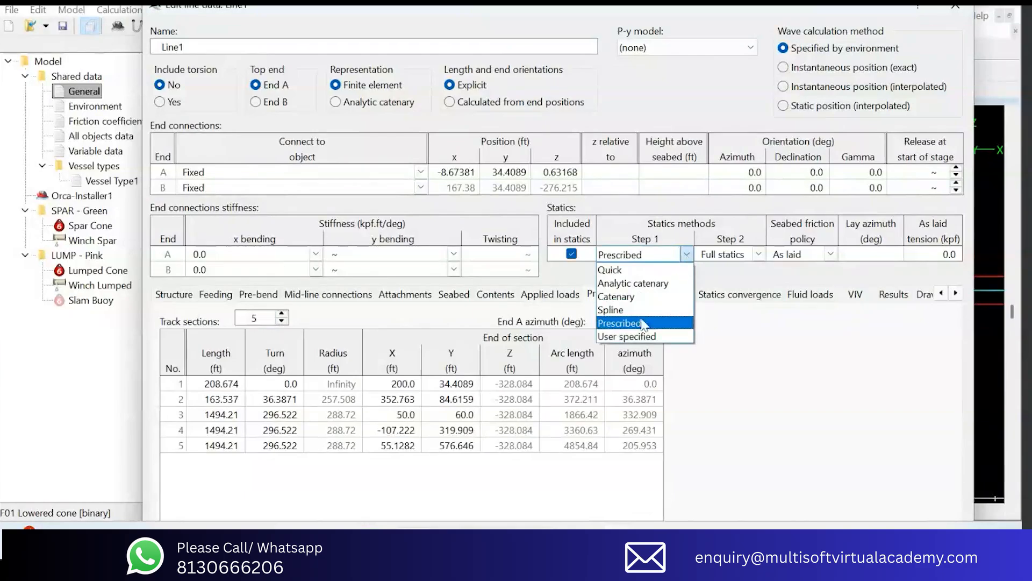
left_click(601, 339)
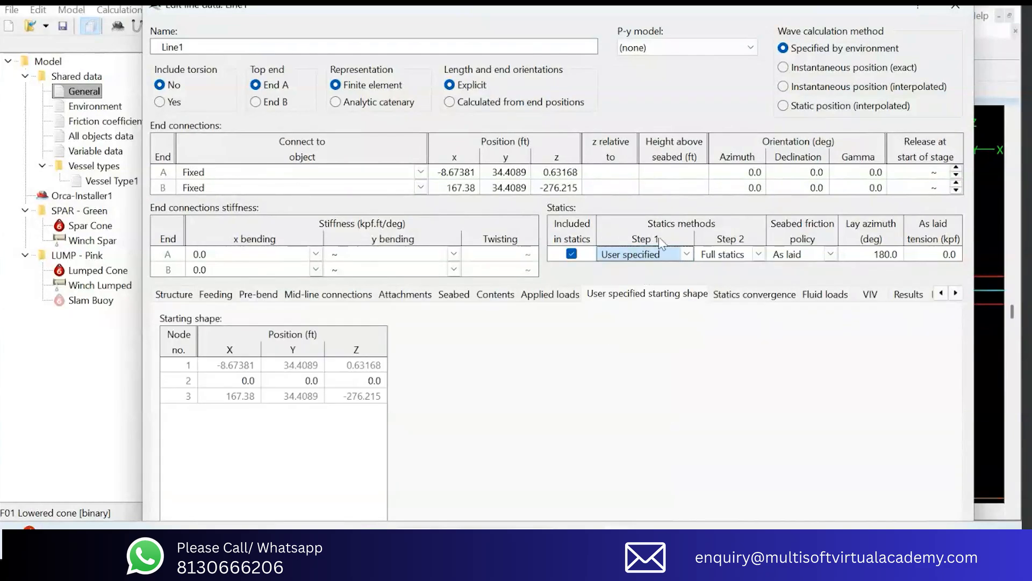
left_click(182, 293)
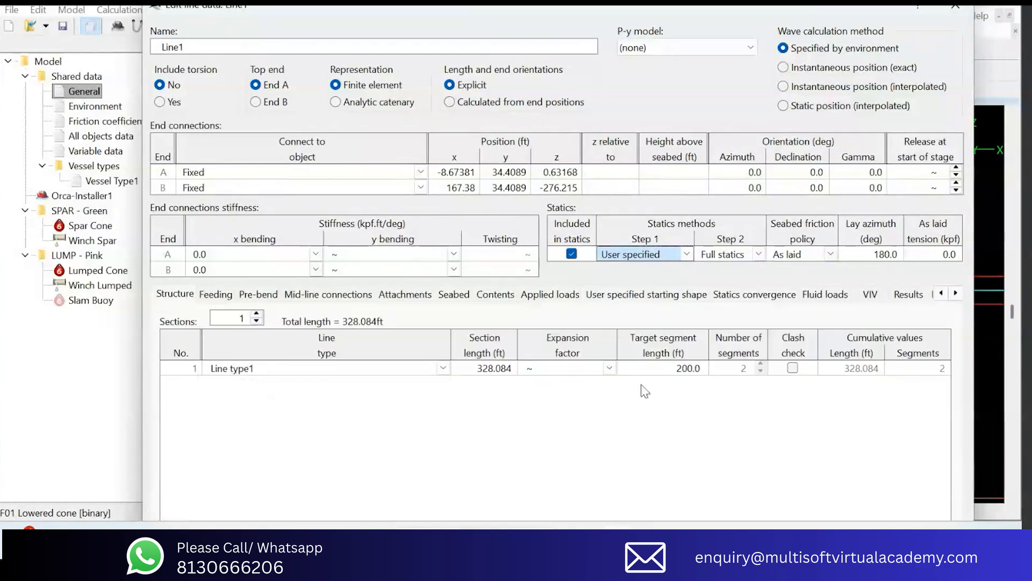
left_click(678, 369)
type("2")
key("Return")
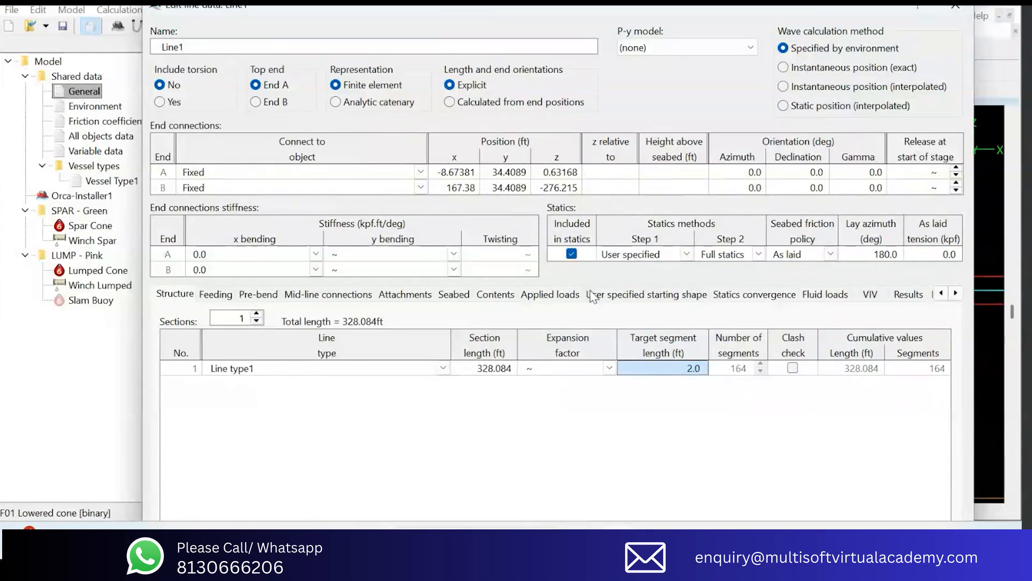
Step: Review the node coordinates of Line1's user specified starting shape against the line drawn in the 3D view
left_click(648, 293)
left_click_drag(243, 375, 346, 458)
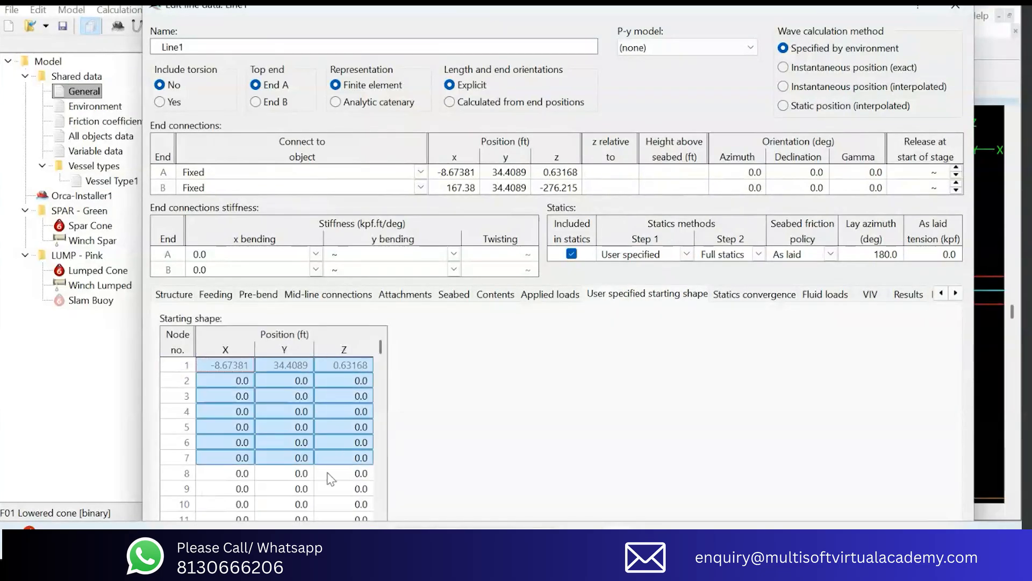
left_click(231, 397)
left_click(347, 399)
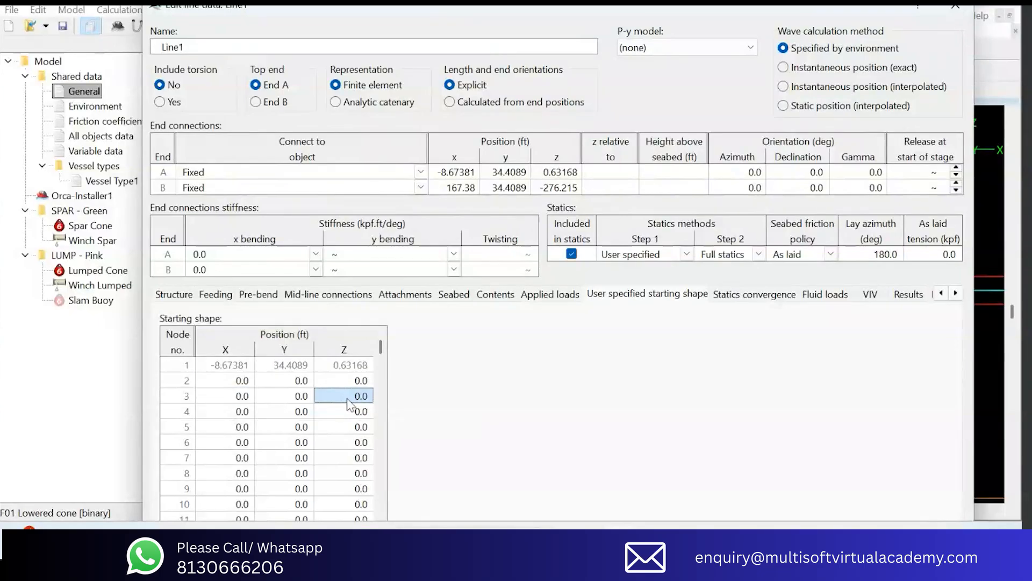
key("alt+Tab")
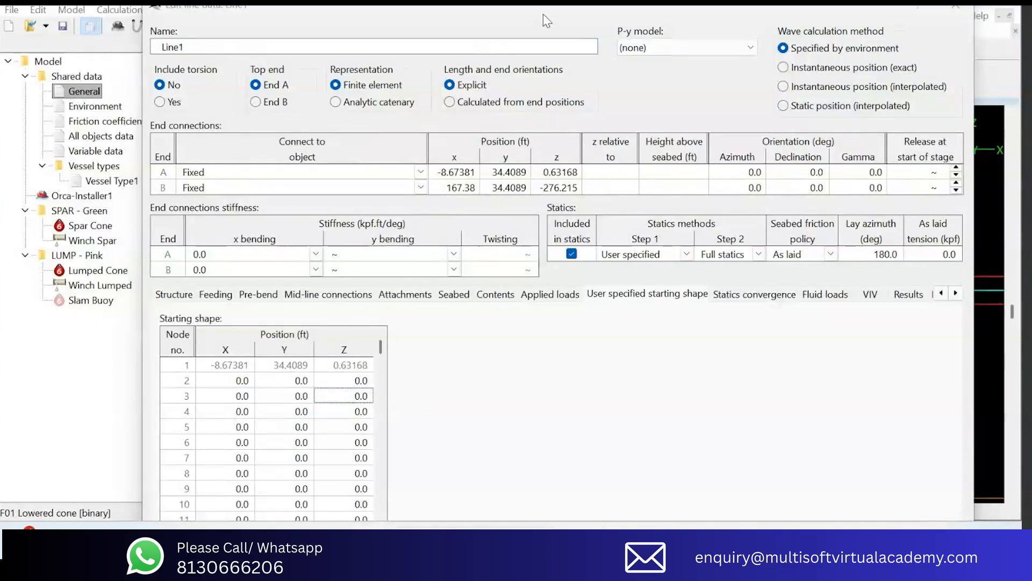
left_click_drag(546, 6, 311, 17)
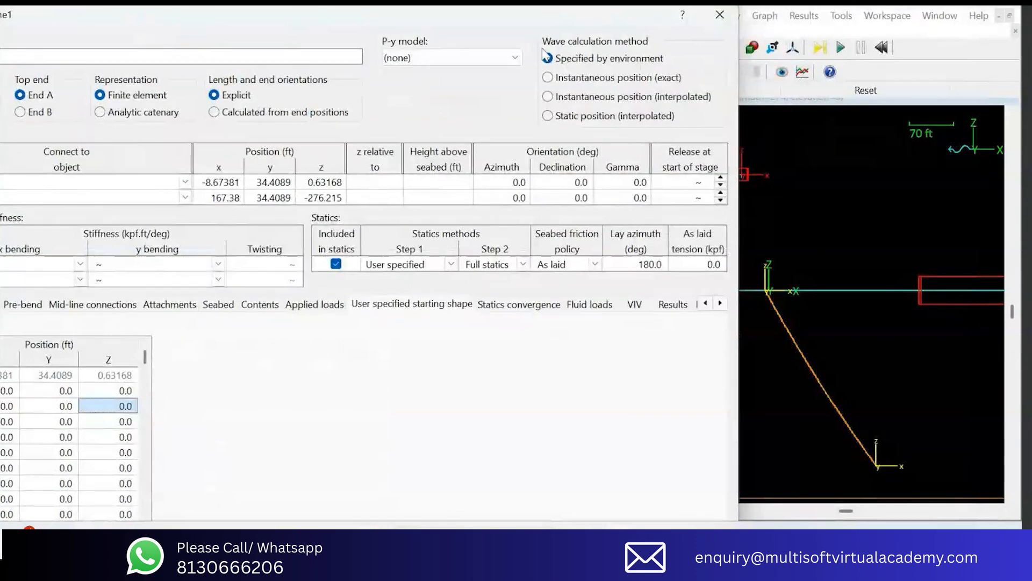
left_click_drag(565, 14, 892, 28)
Step: Try a target segment length of 100 ft for Line1's single section while keeping the drawn line in view
left_click(256, 319)
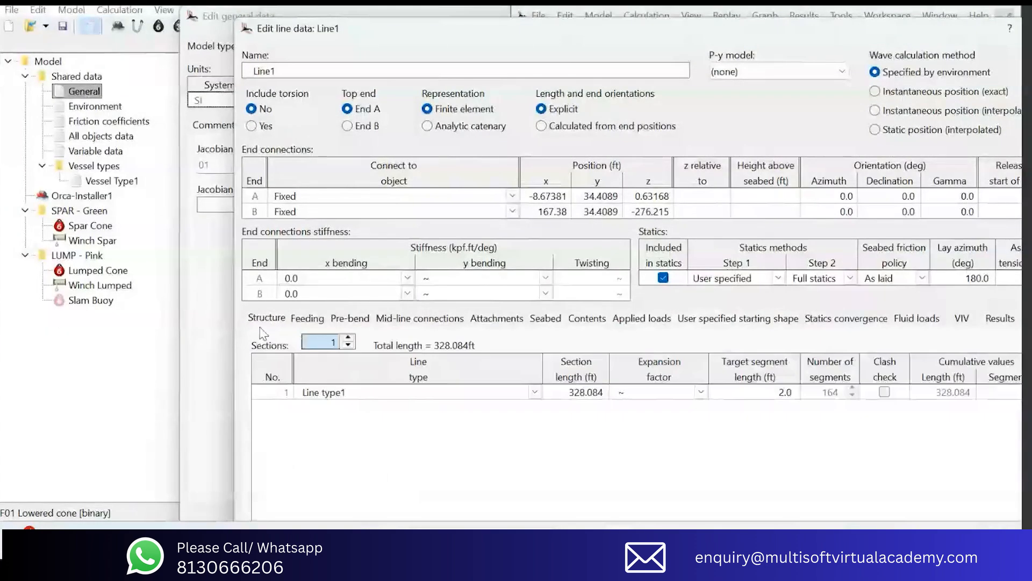
left_click_drag(793, 38, 467, 27)
left_click(457, 381)
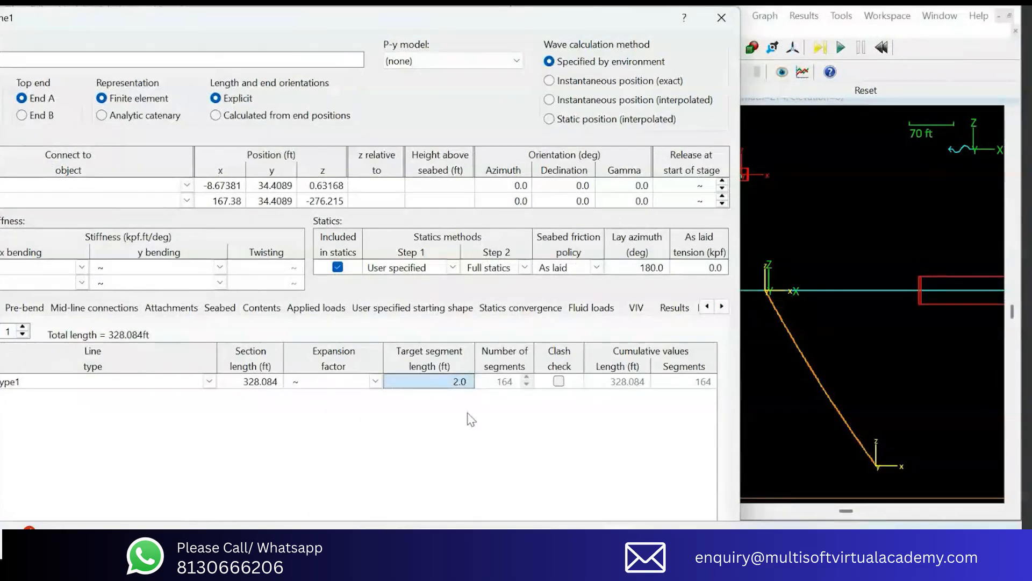
type("100")
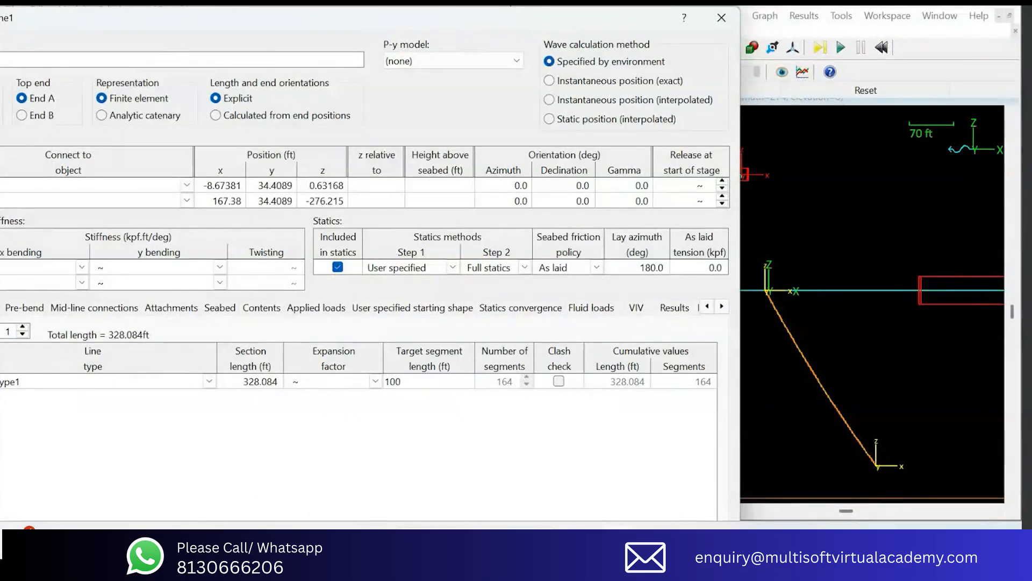
key("Return")
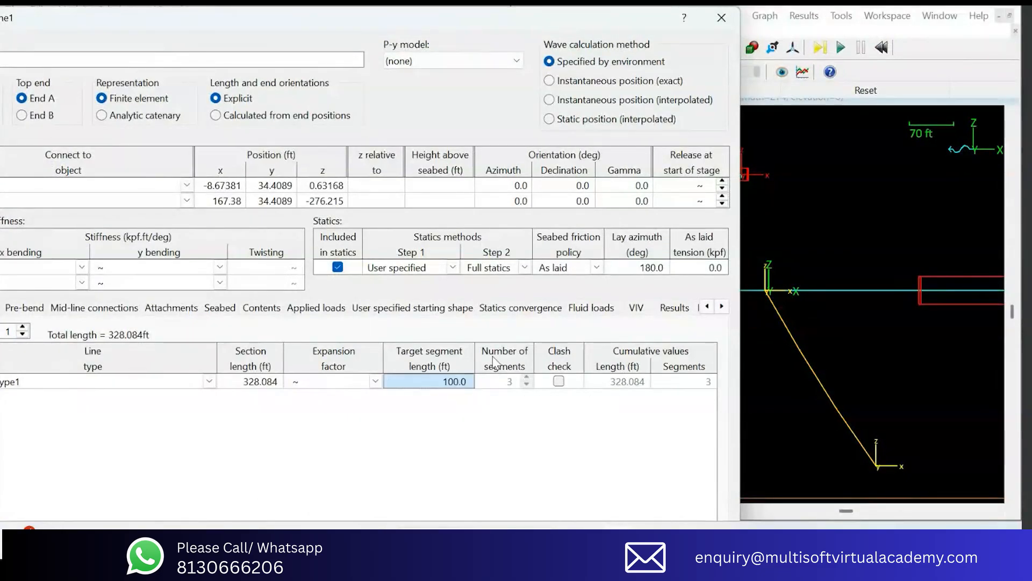
Step: Check which intermediate nodes need coordinates in the user specified starting shape with the coarser segmentation
left_click(440, 310)
left_click_drag(472, 10, 747, 24)
left_click_drag(285, 407, 398, 425)
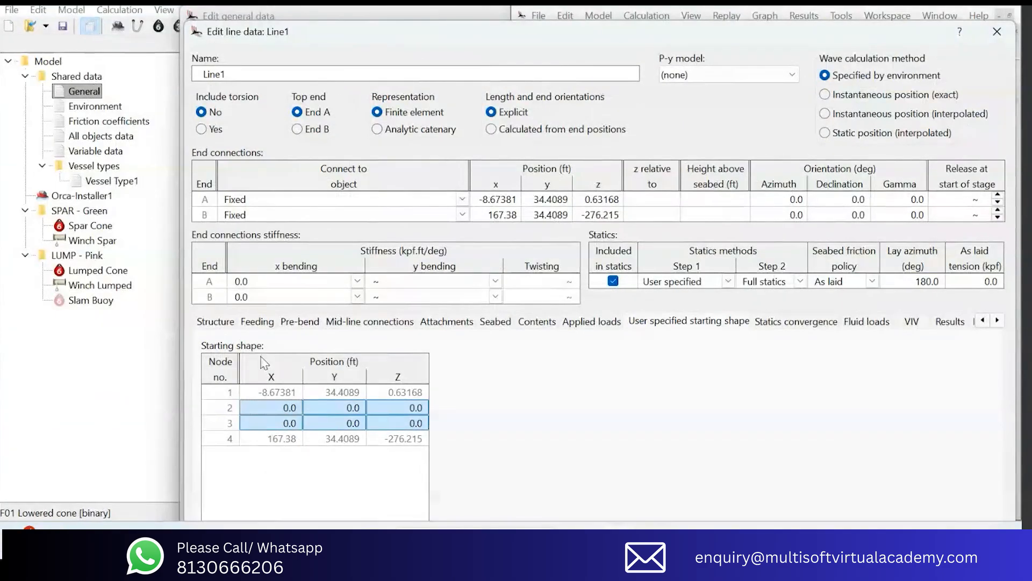
left_click_drag(287, 409, 394, 424)
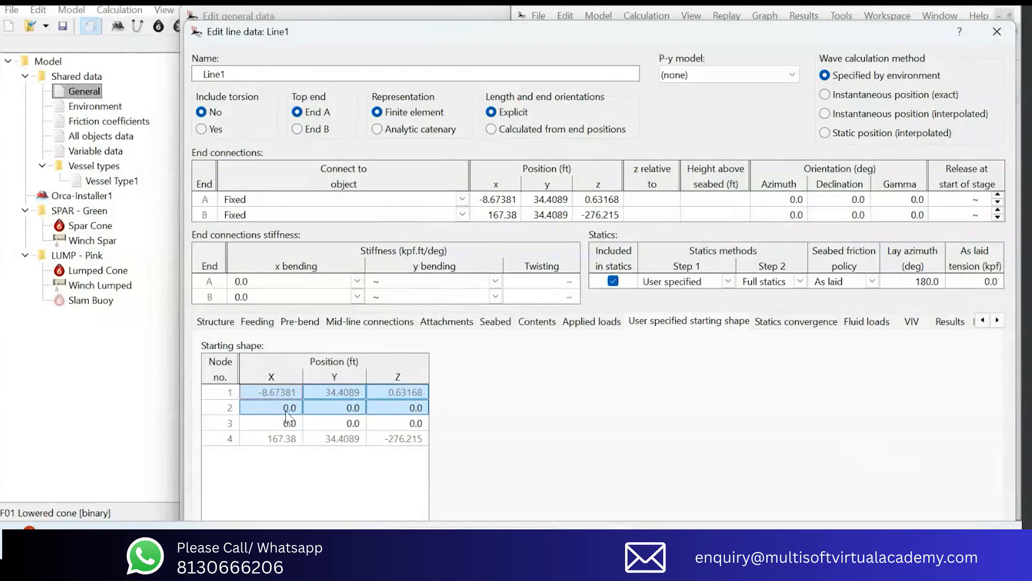
Step: Set Line1's target segment length to 30 ft and show the updated list of starting shape nodes
left_click(223, 323)
left_click(723, 395)
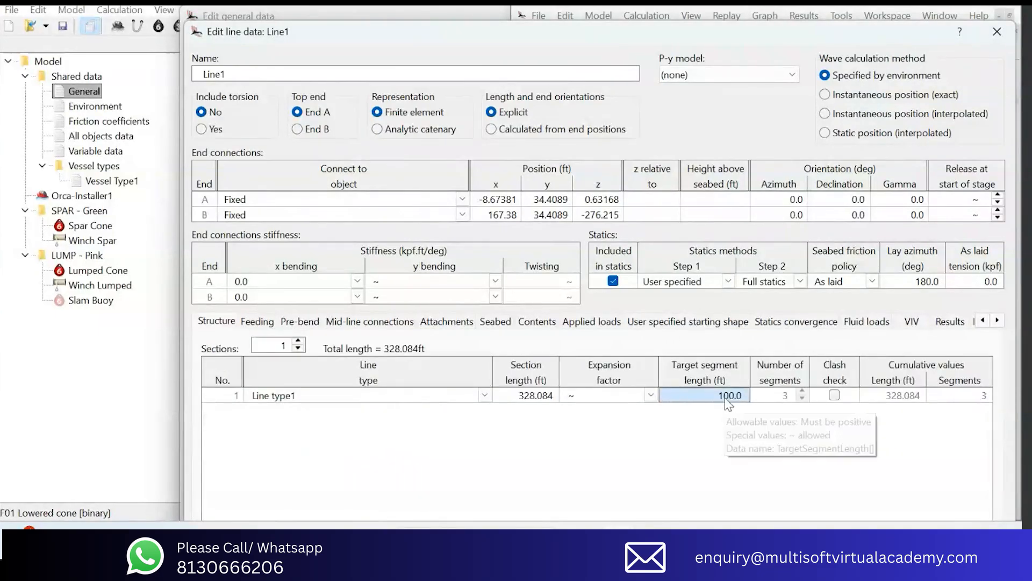
type("30")
key("Return")
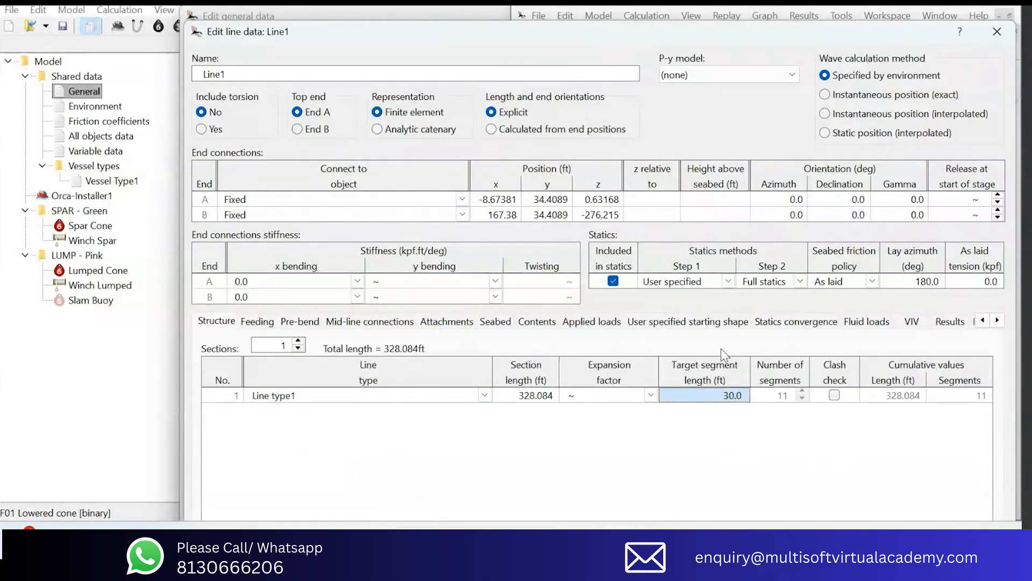
left_click(704, 323)
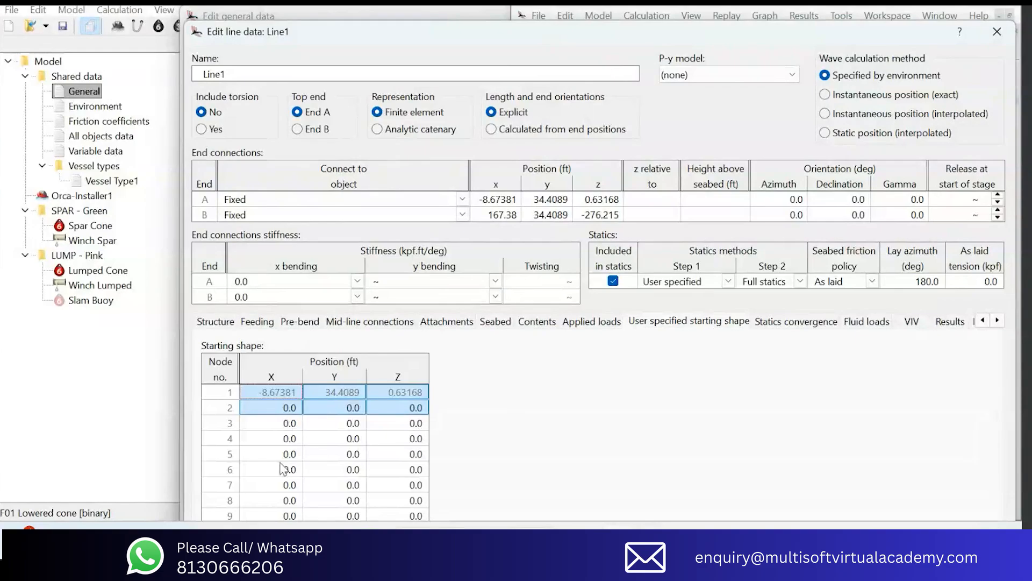
left_click_drag(272, 412, 349, 438)
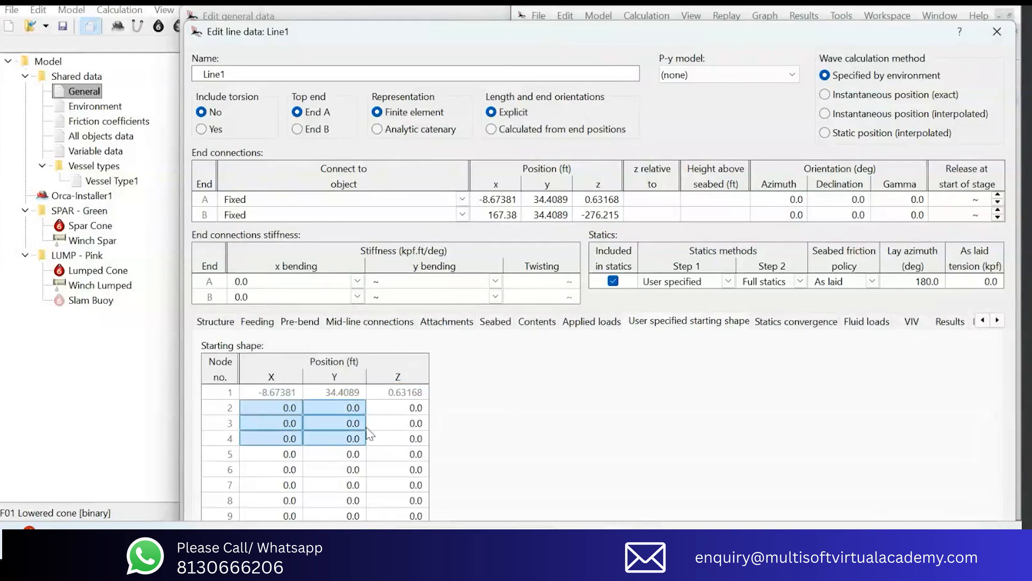
Step: Switch Line1's step 1 statics to Prescribed to compare its track section lengths, and return to User specified
left_click(728, 281)
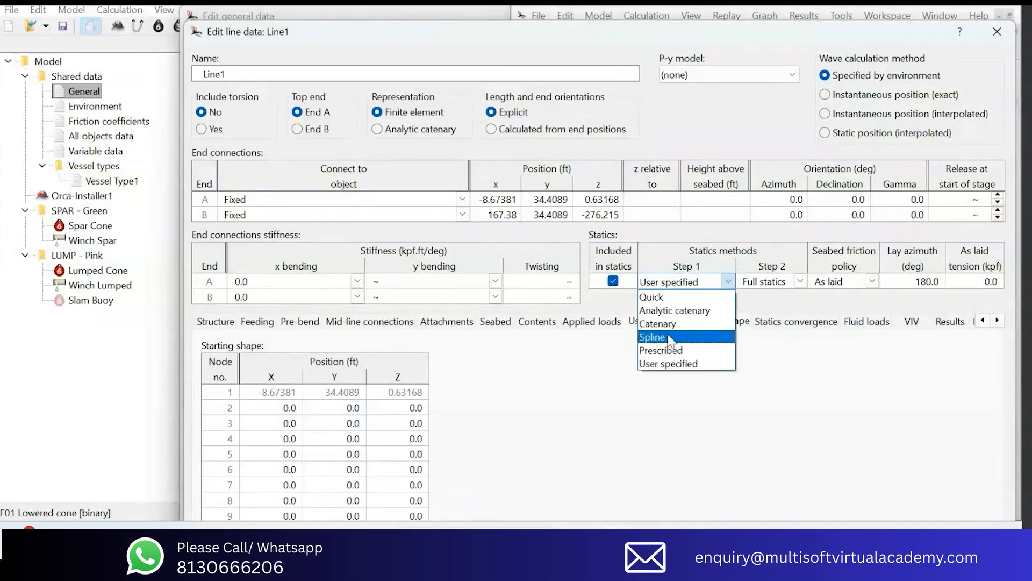
left_click(666, 350)
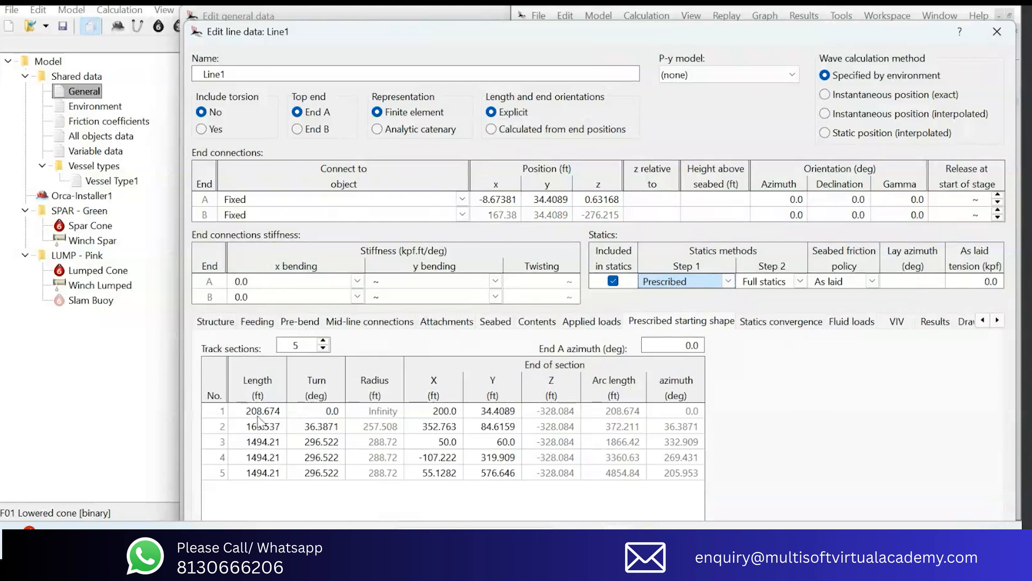
left_click_drag(260, 416, 276, 473)
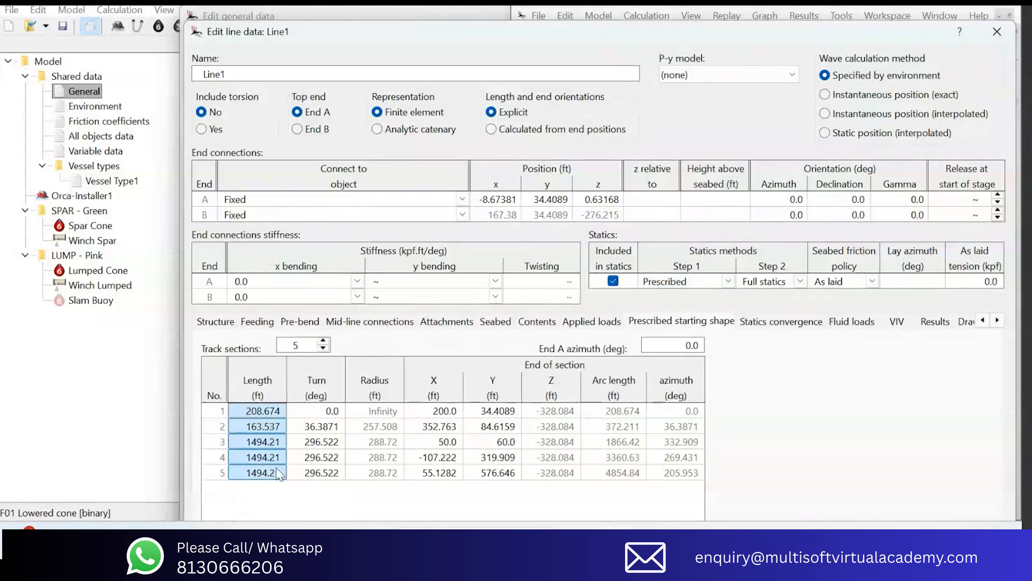
left_click(728, 281)
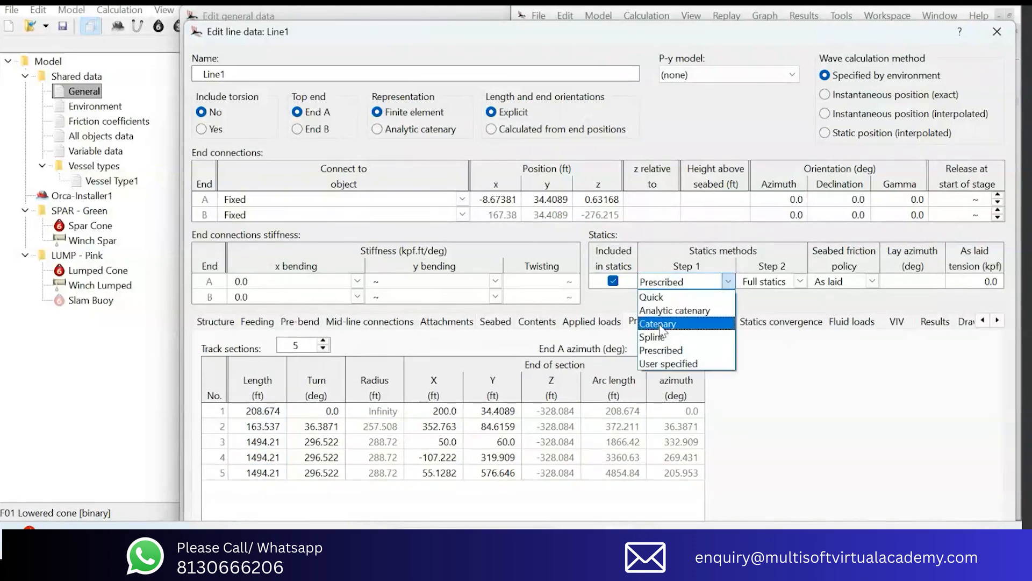
left_click(275, 462)
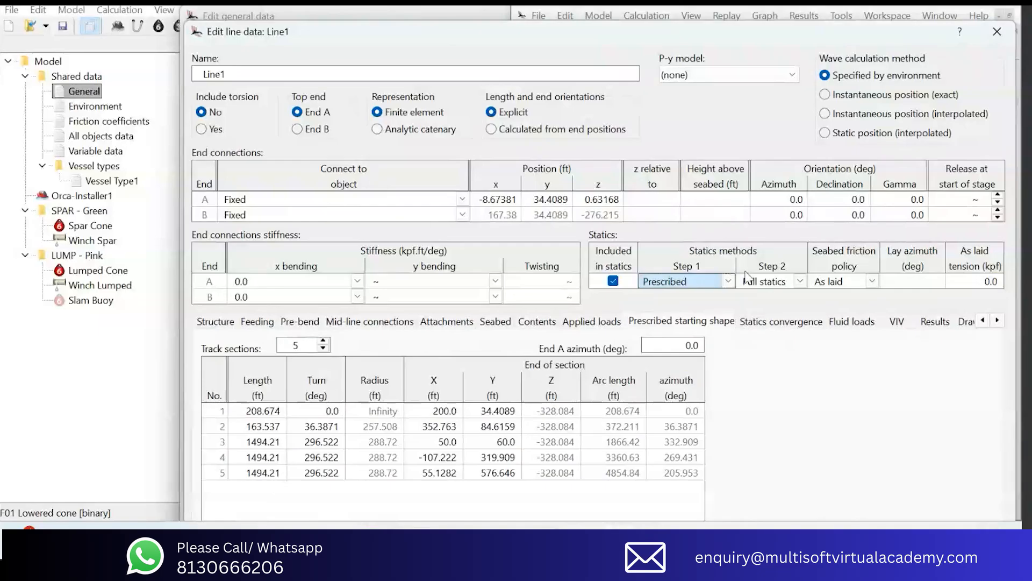
left_click(729, 281)
left_click(667, 367)
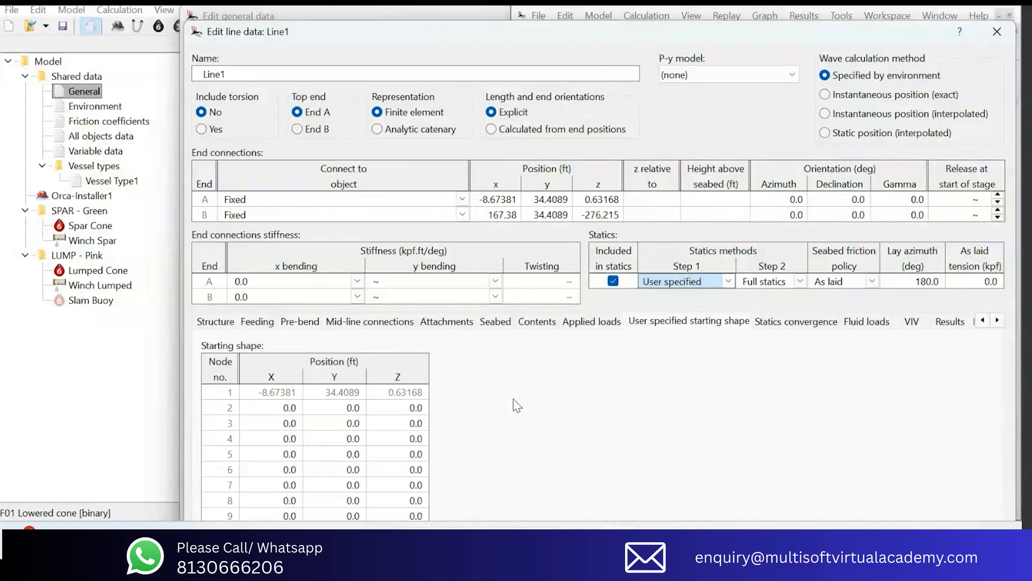
Step: Review the X, Y and Z position entries for the intermediate nodes of Line1's starting shape
left_click_drag(273, 410, 399, 515)
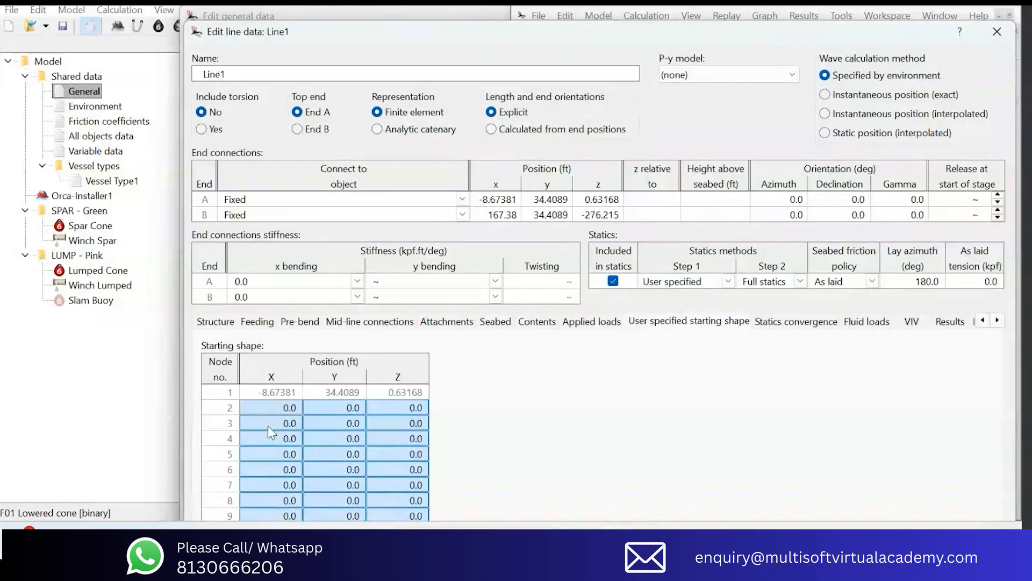
left_click_drag(275, 412, 421, 442)
left_click(399, 465)
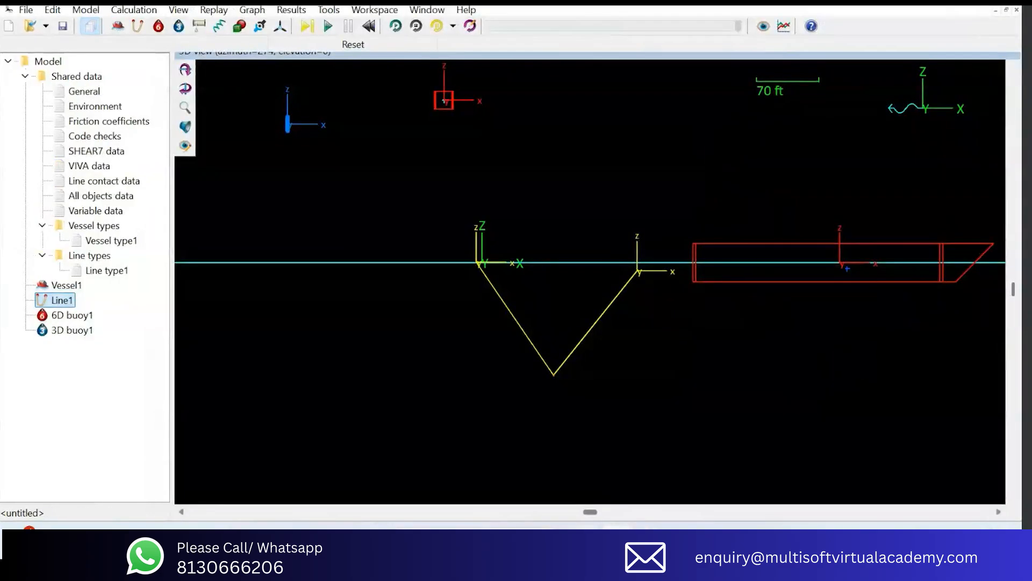
Step: Switch to the F01 Lowered cone model and close its general data form
mouse_move(618, 542)
left_click(687, 487)
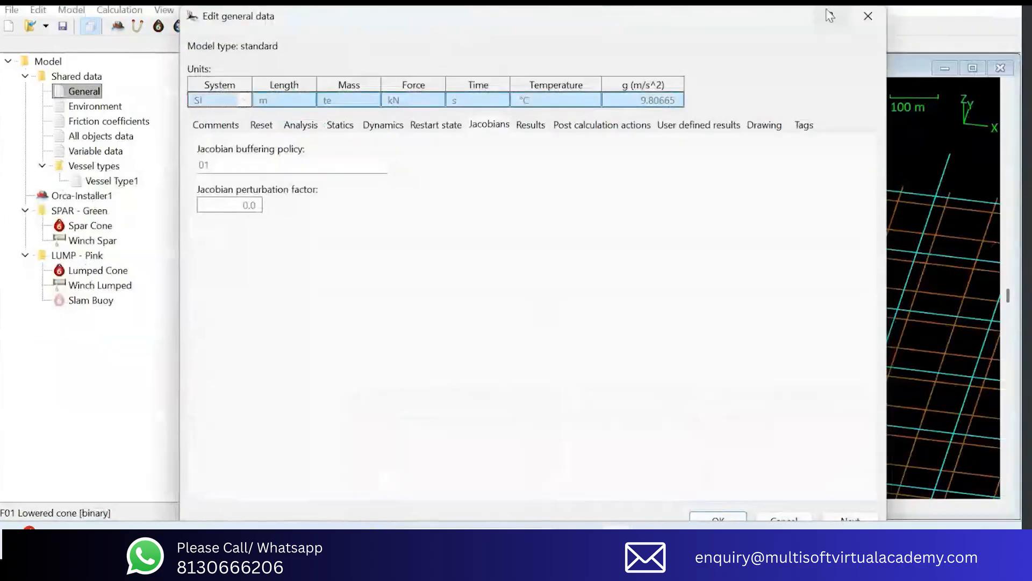
left_click(865, 17)
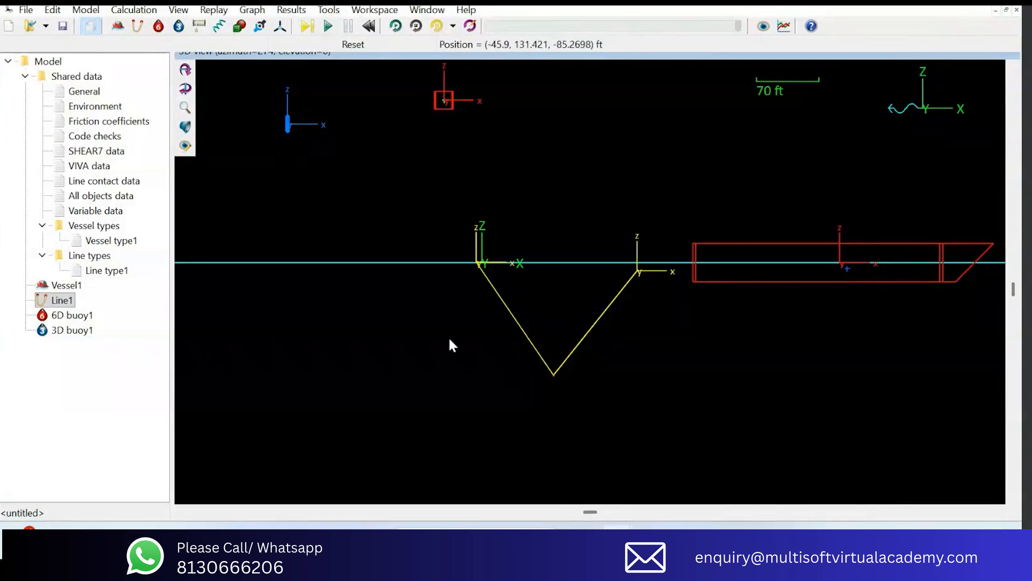
Step: Open Line1's data in the untitled model and examine the line's drawn shape between its two ends
left_click(58, 303)
double_click(58, 306)
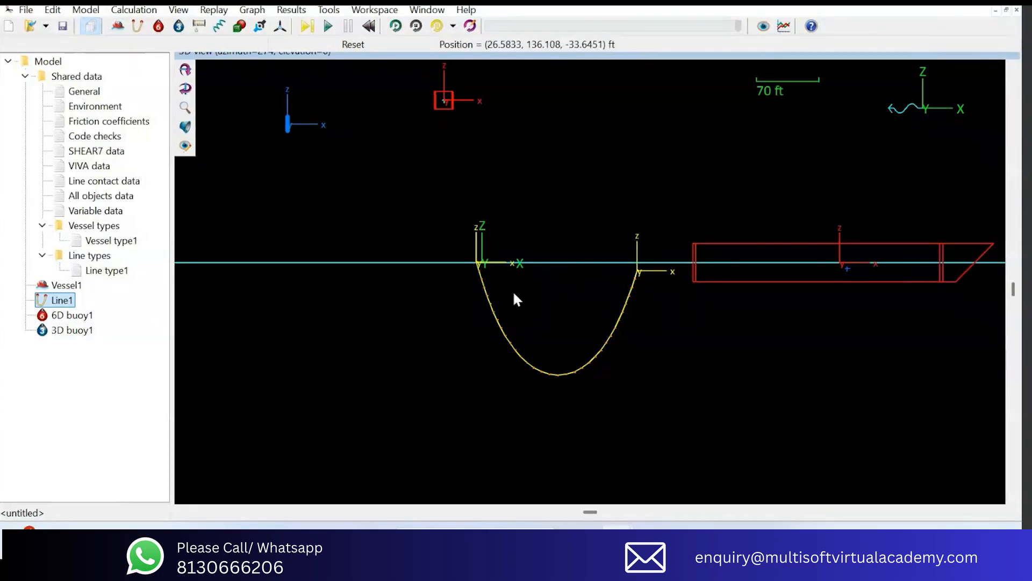
mouse_move(630, 294)
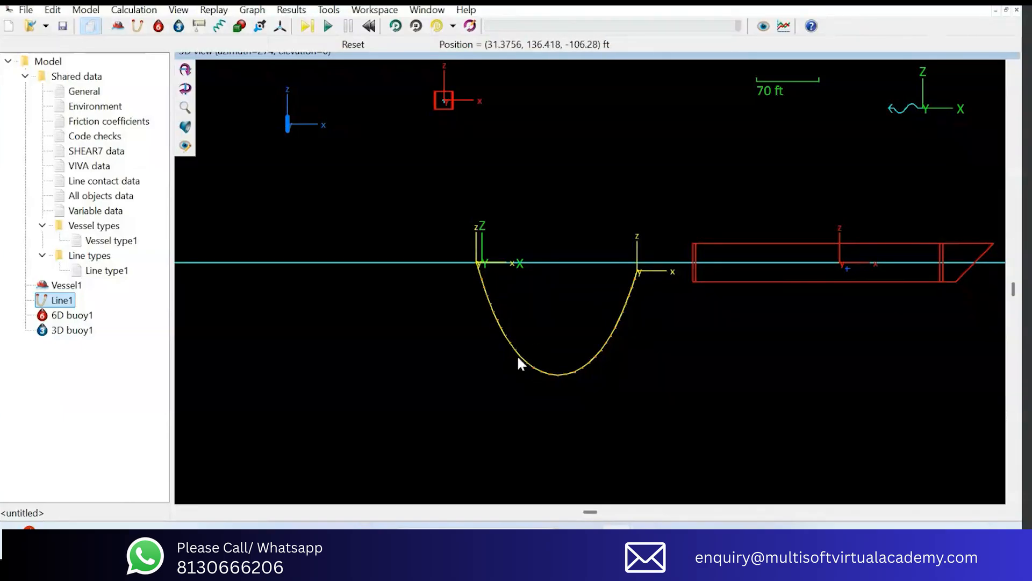
mouse_move(477, 293)
mouse_move(520, 354)
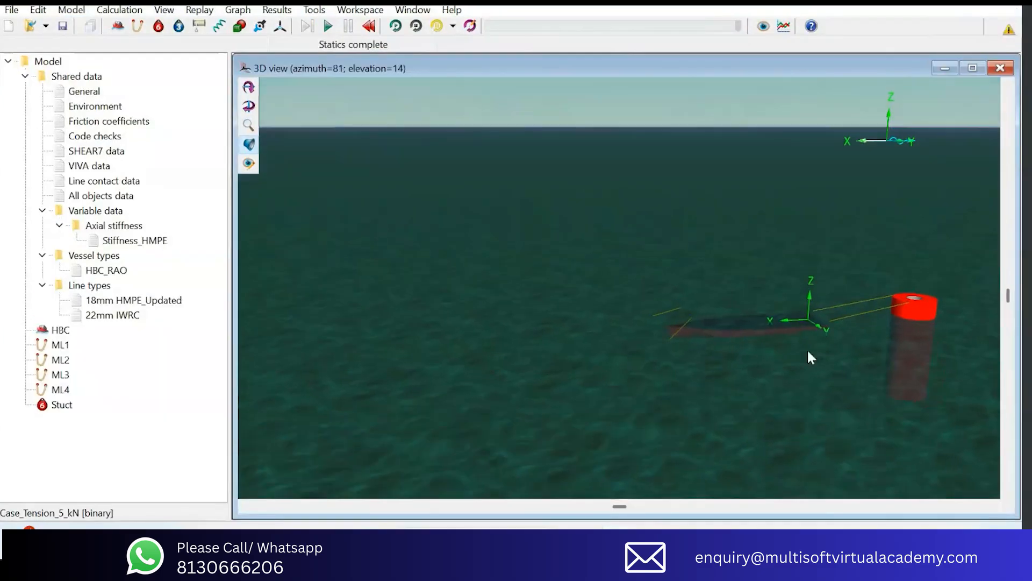
Step: Open mooring line ML1's data in the Case_Tension_5_kN model, check its step 1 statics method, and close the form
mouse_move(808, 348)
middle_mouse_down()
mouse_move(835, 410)
mouse_move(944, 353)
mouse_move(610, 362)
mouse_move(657, 334)
middle_mouse_up()
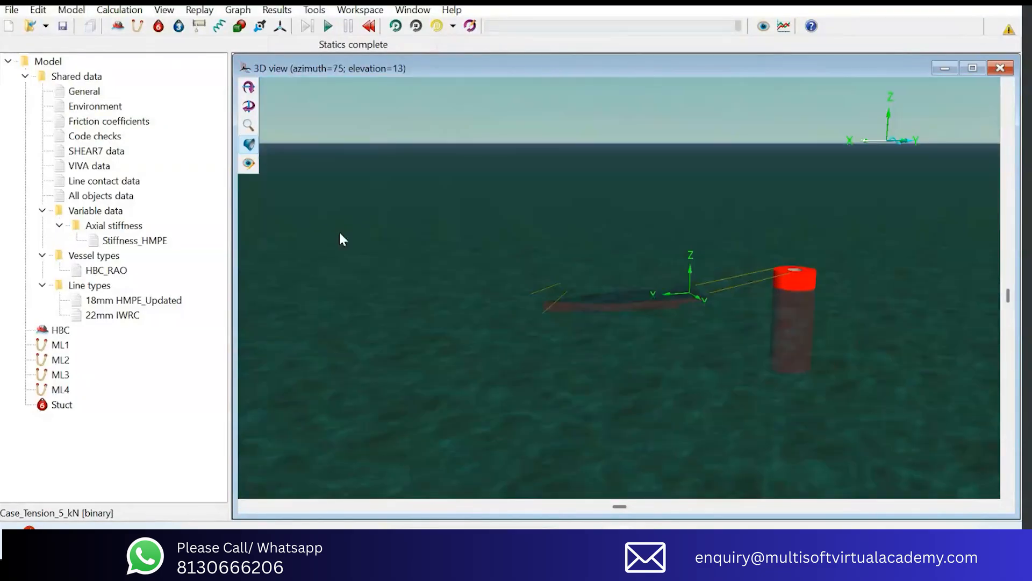
left_click(63, 346)
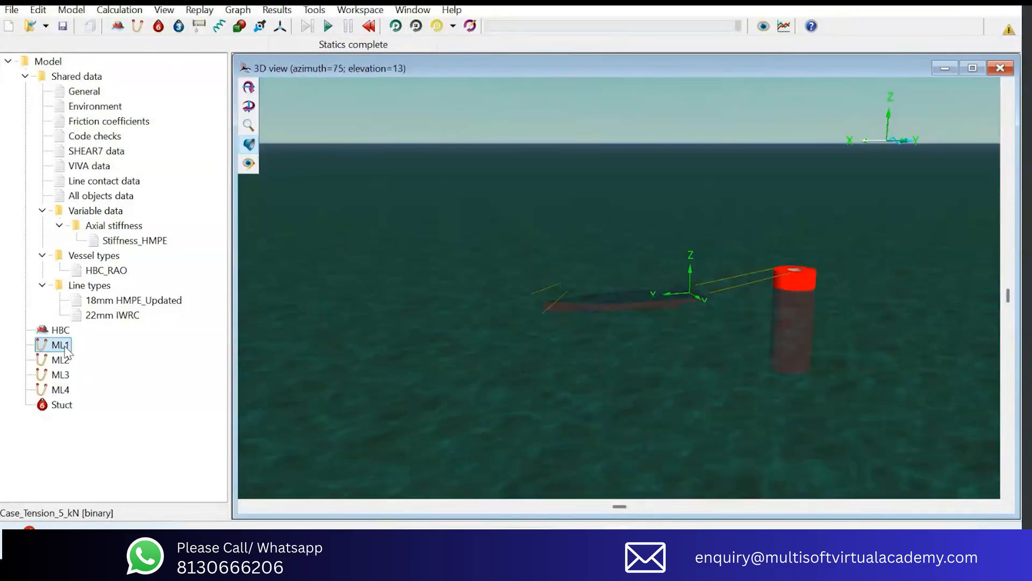
double_click(63, 347)
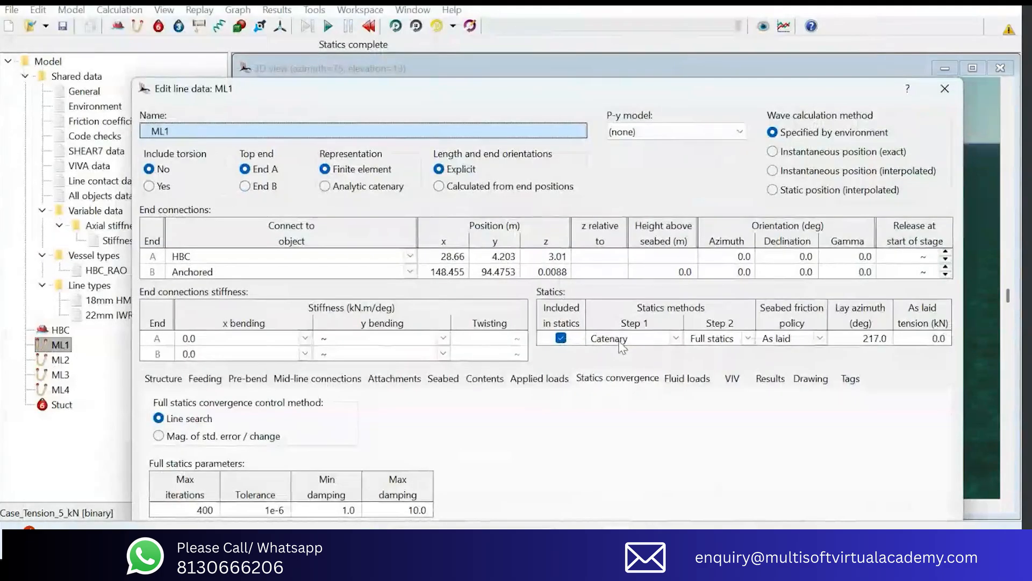
left_click(945, 89)
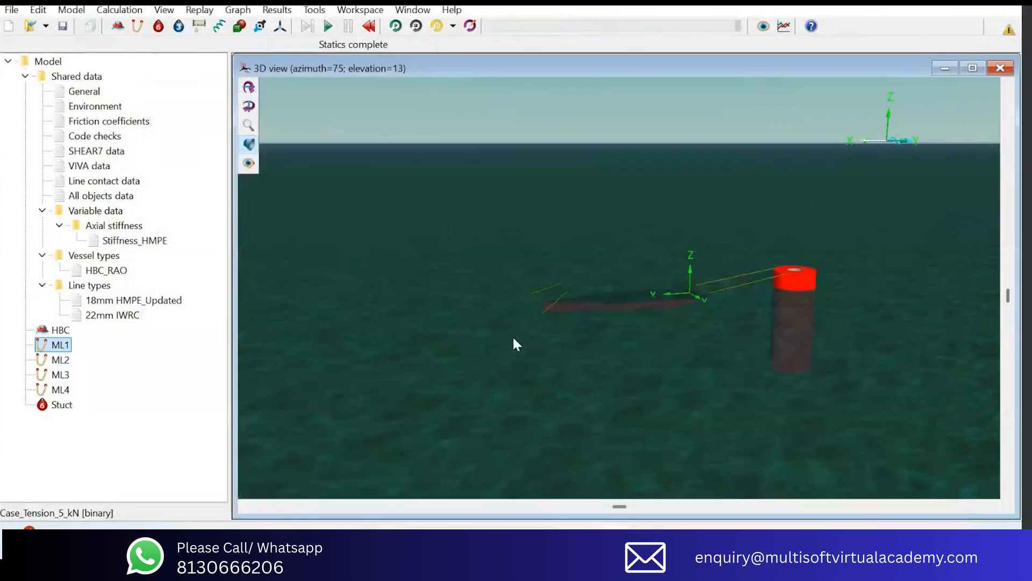
Step: Examine the shape of the mooring lines running from the vessel to the seabed and review the commands that reuse the static state
key("ctrl+e")
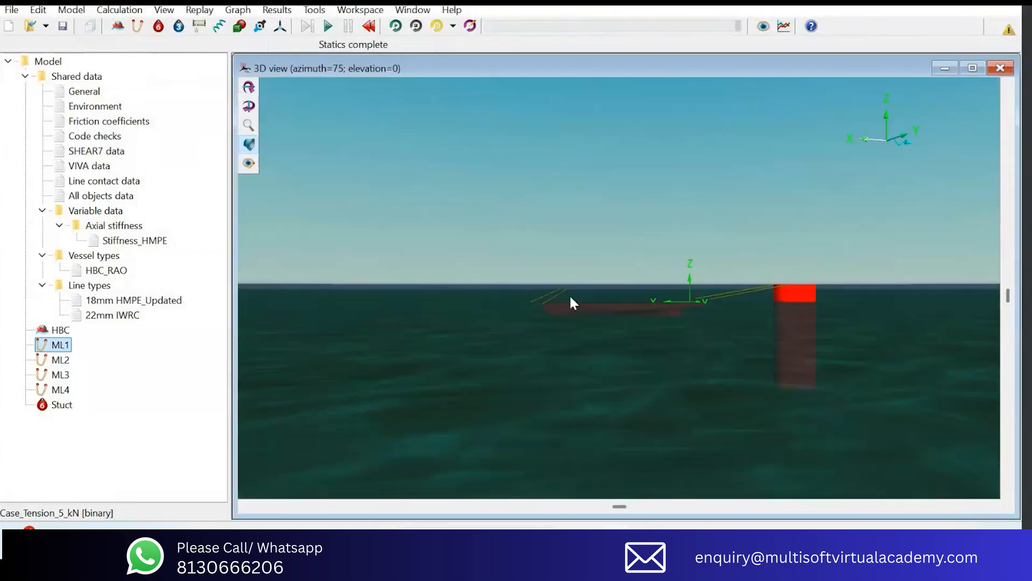
left_click_drag(563, 352, 617, 361)
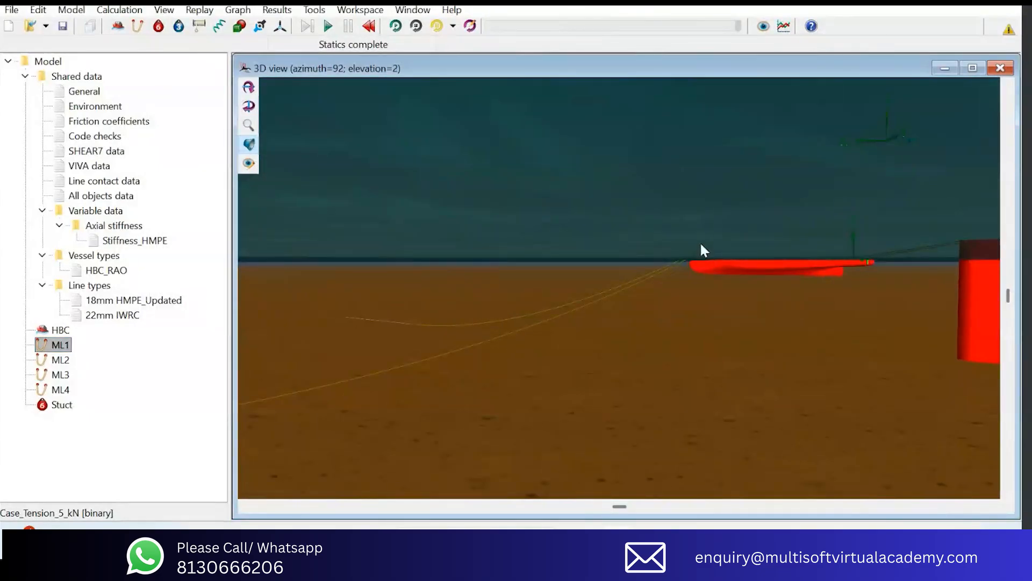
middle_click_drag(361, 373, 561, 408)
key("ctrl+e")
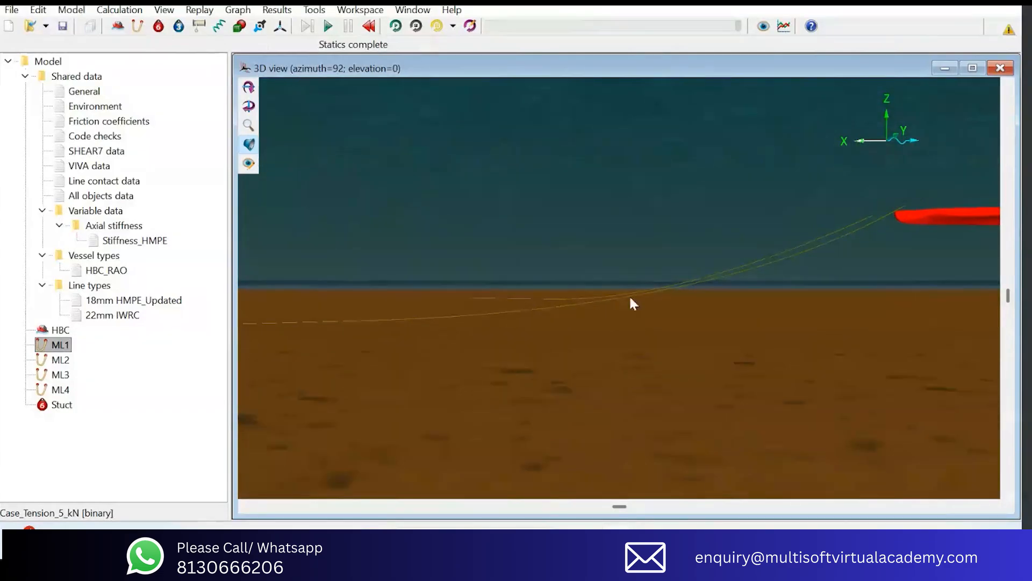
middle_click_drag(857, 279, 529, 350)
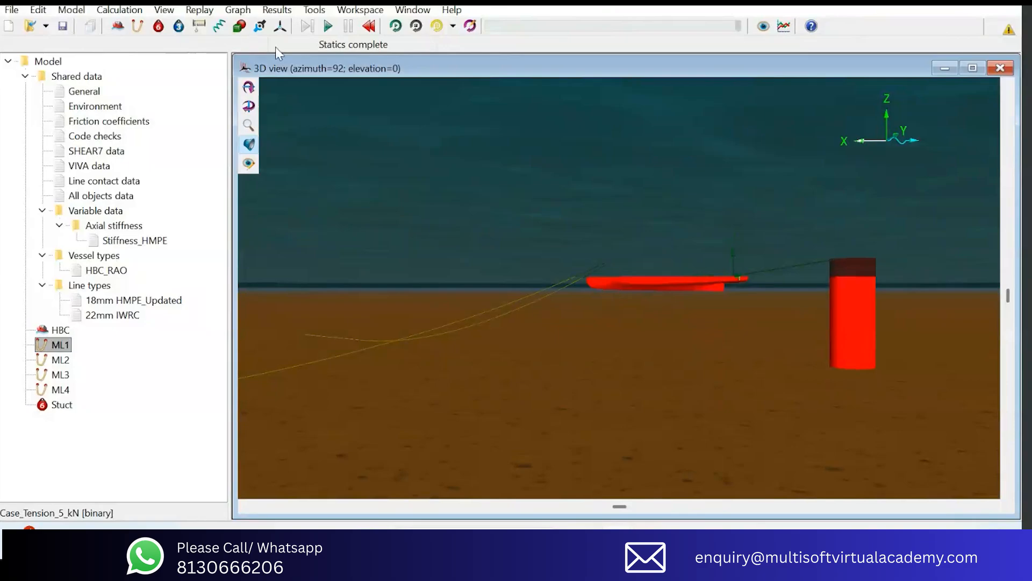
left_click(72, 10)
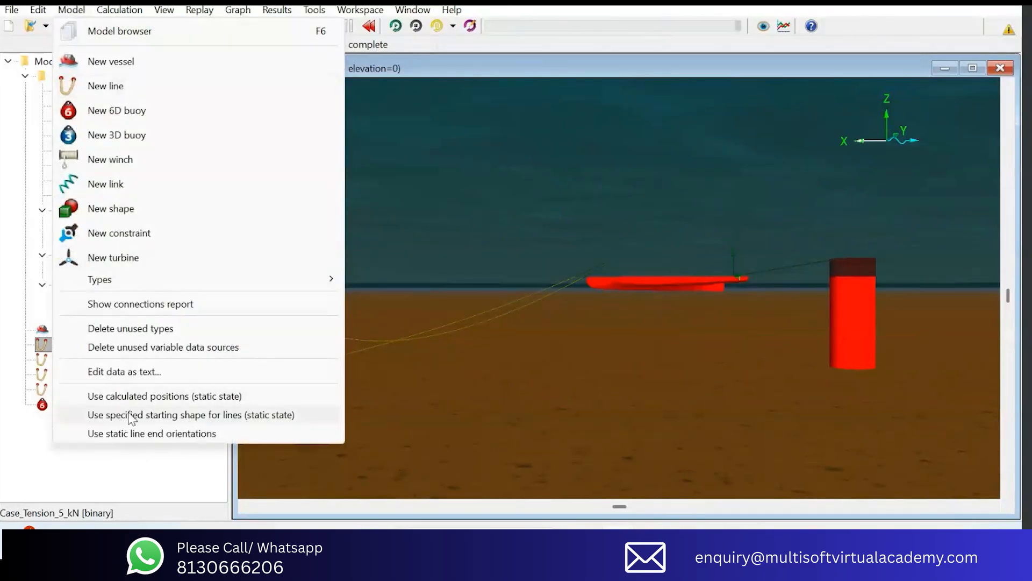
left_click(197, 419)
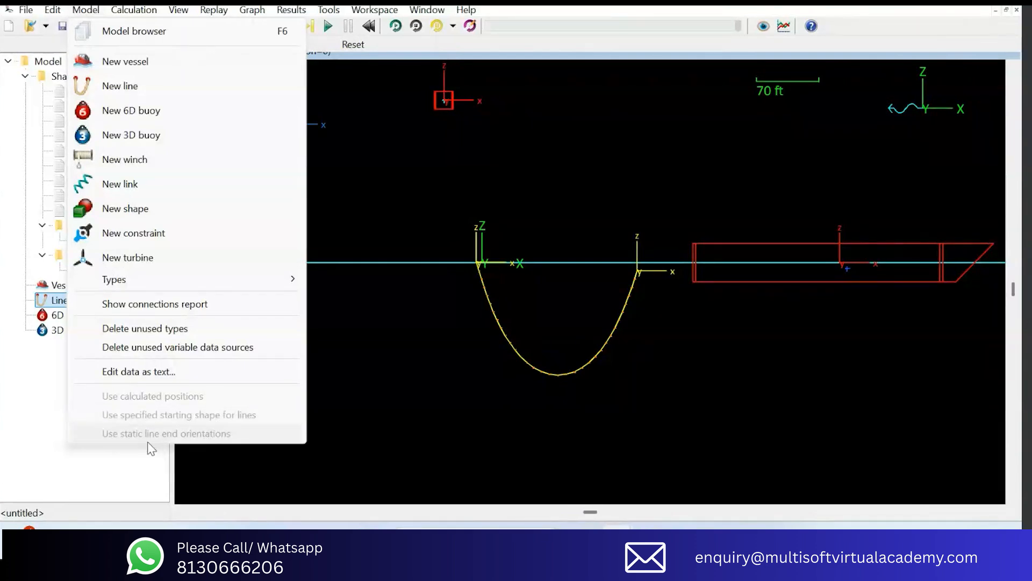
Step: In the untitled model, set the declination of Line1's end B to 0 degrees and accept the line data
left_click(637, 269)
scroll(637, 269, "up", 3)
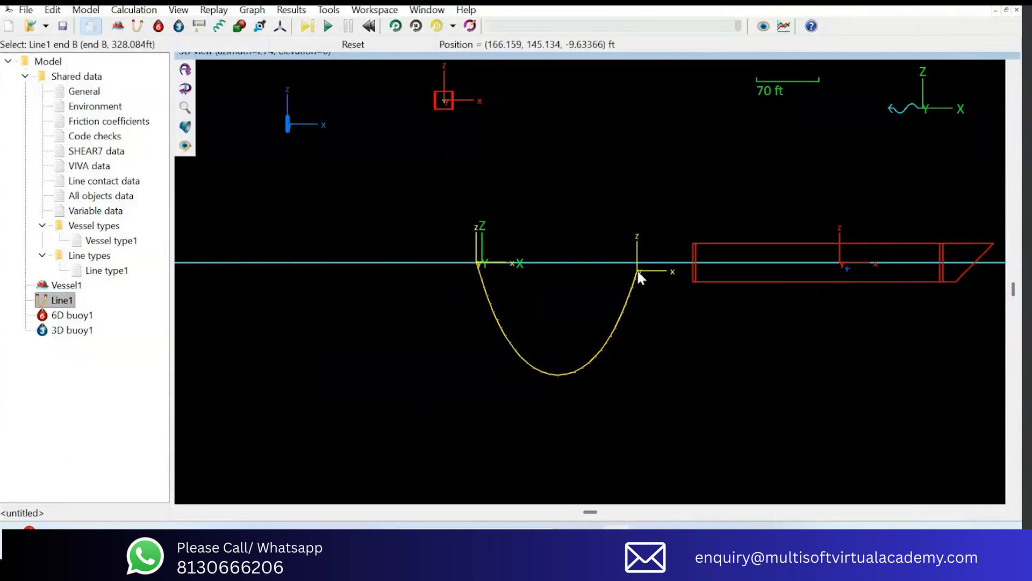
scroll(651, 258, "up", 2)
middle_click_drag(656, 279, 748, 377)
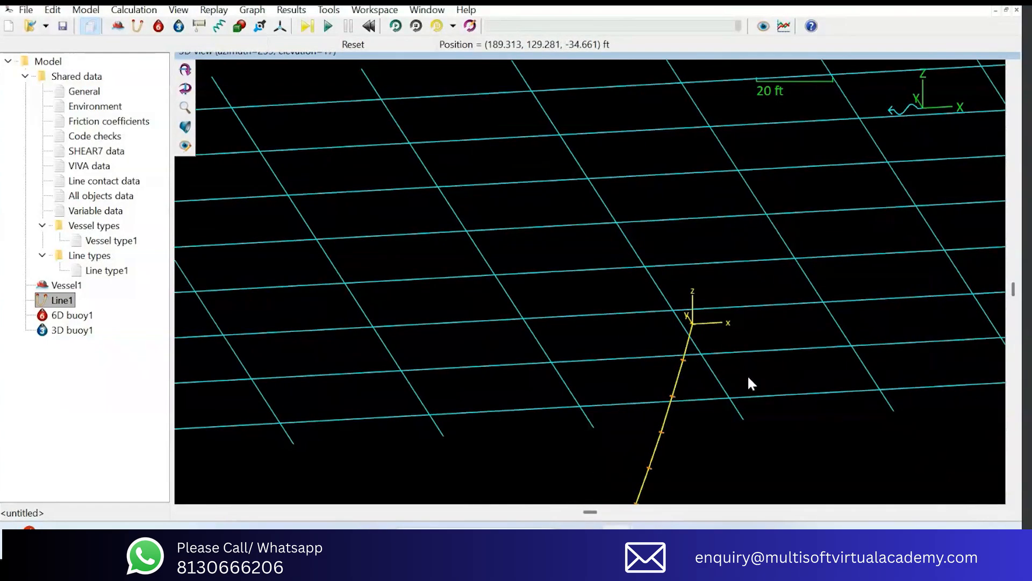
key("ctrl+e")
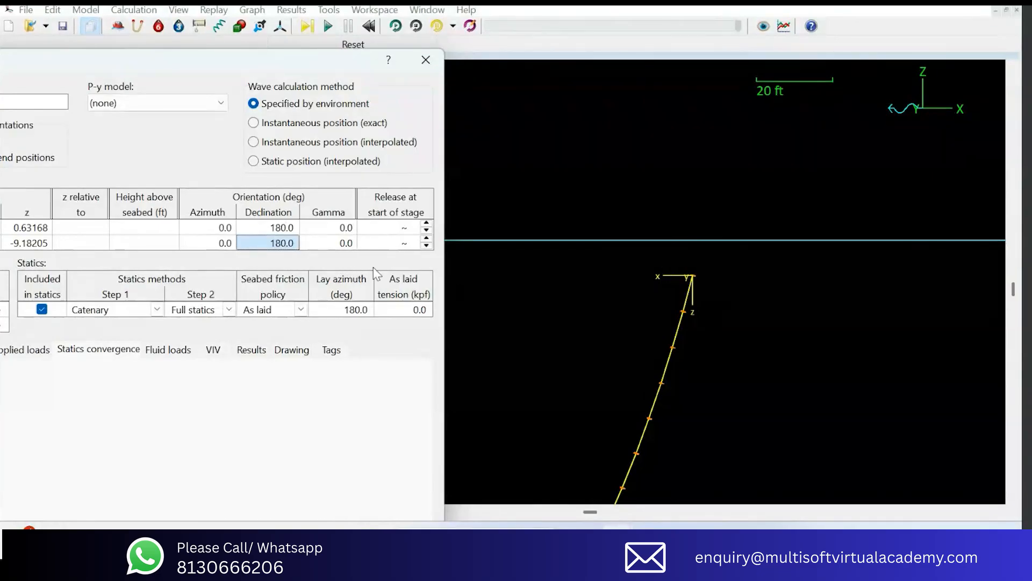
type("0")
key("Return")
key("Return")
scroll(702, 287, "down", 3, "ctrl")
left_click(701, 352)
middle_click_drag(701, 351, 714, 288)
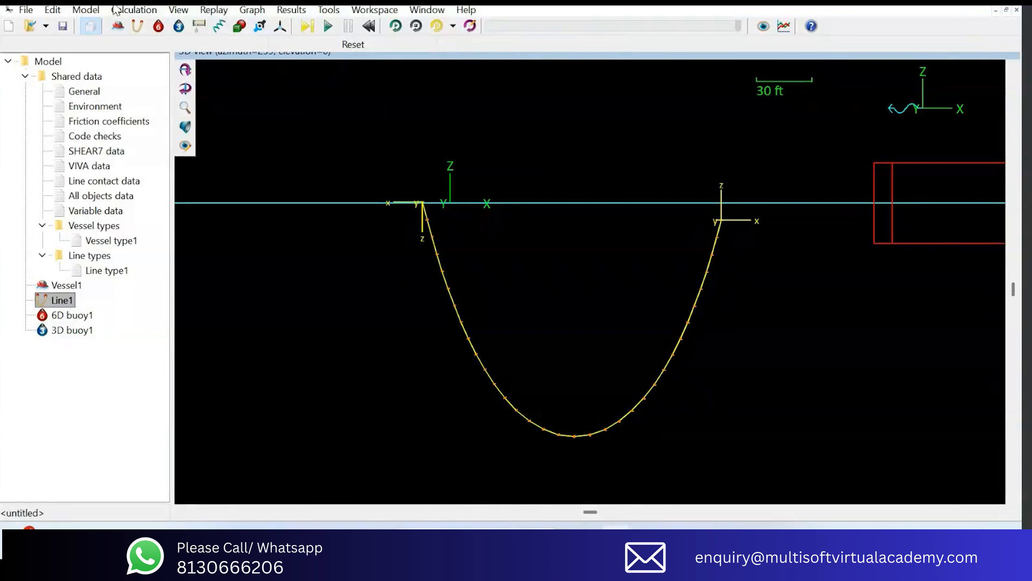
Step: Review the azimuth, declination and gamma entries at both ends of Line1 and the model commands for reusing static results
left_click(84, 9)
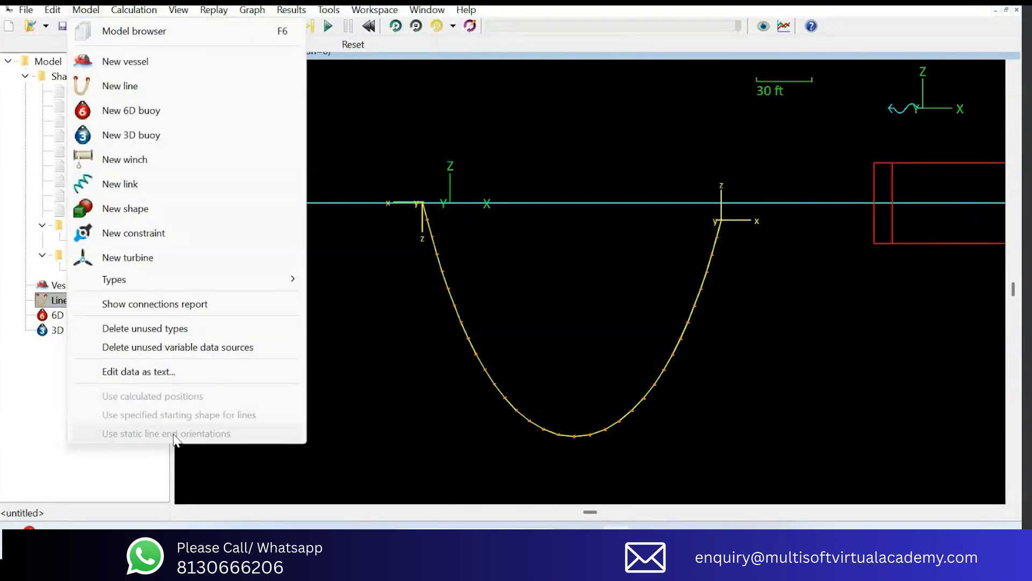
left_click(769, 257)
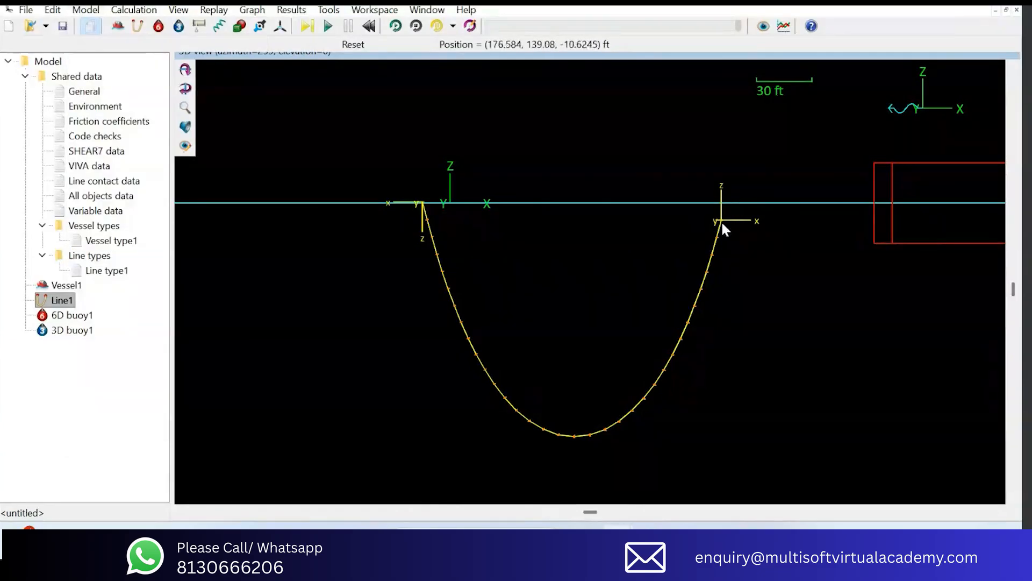
left_click(68, 302)
double_click(68, 301)
left_click_drag(630, 184, 757, 201)
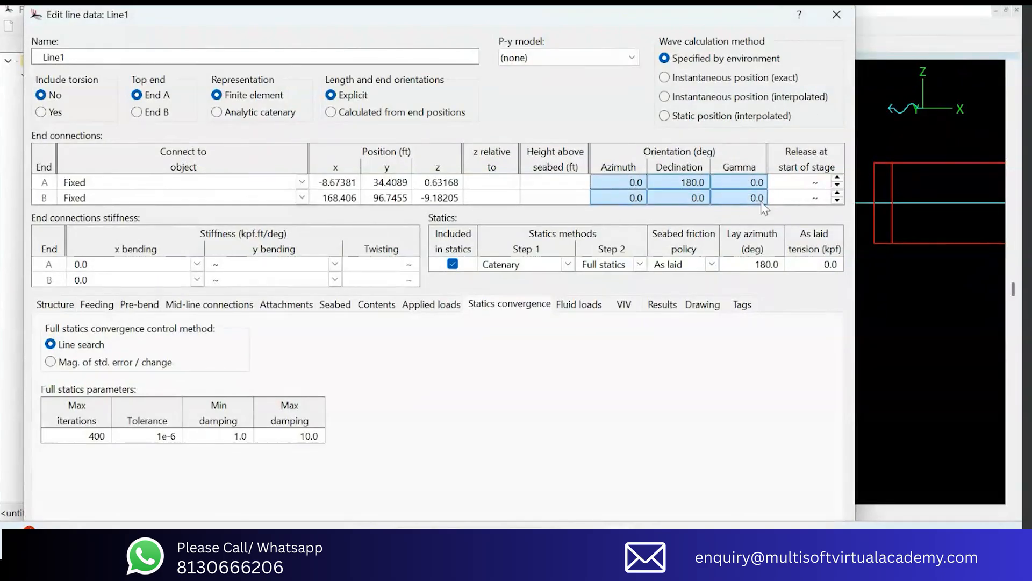
left_click_drag(610, 179, 736, 201)
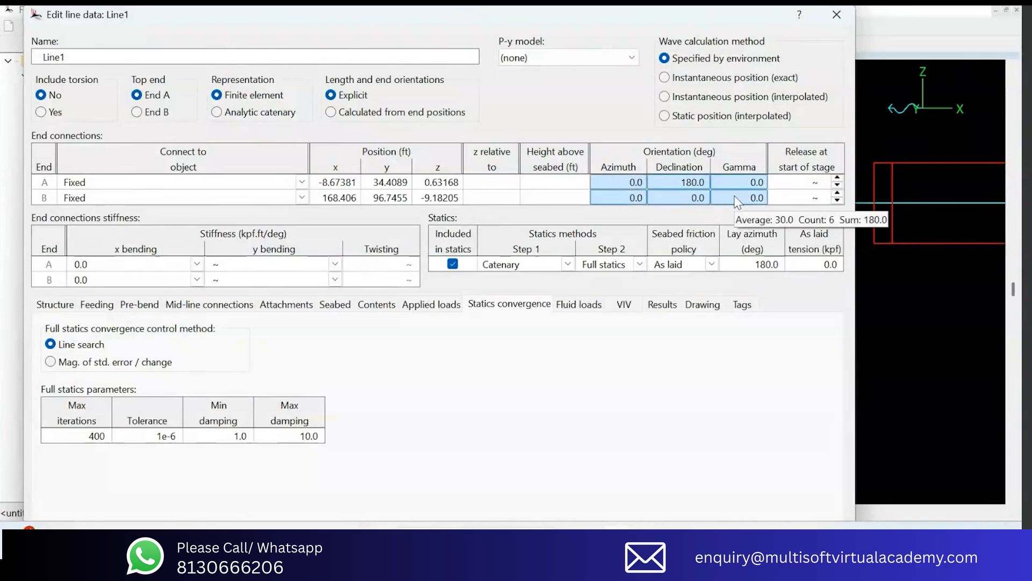
left_click(843, 11)
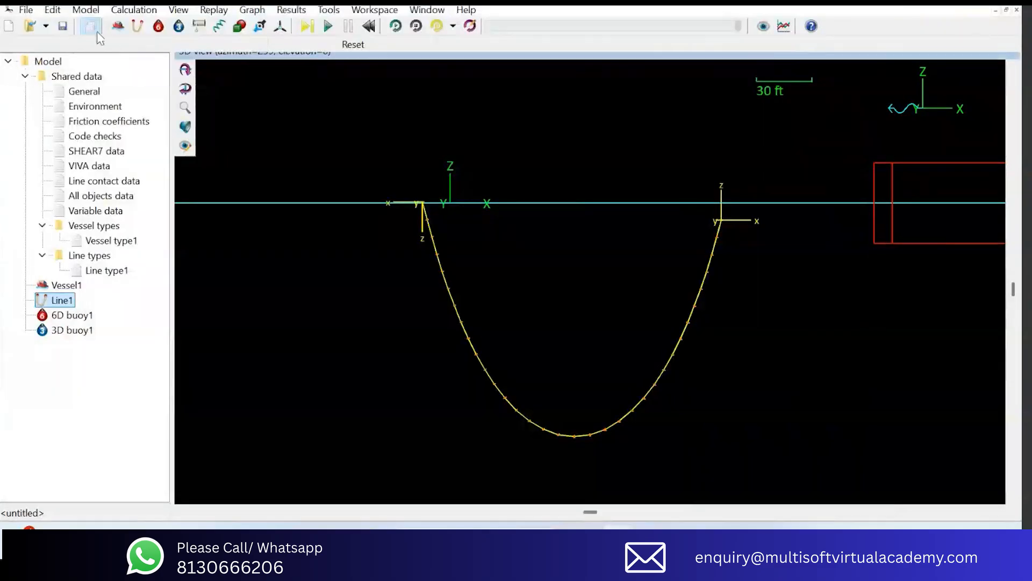
left_click(95, 9)
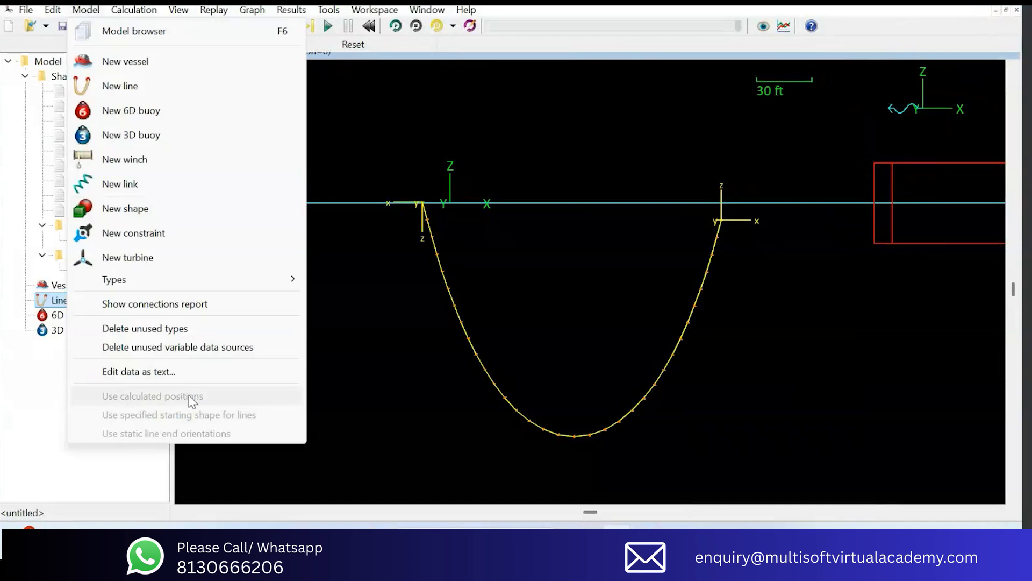
left_click(462, 341)
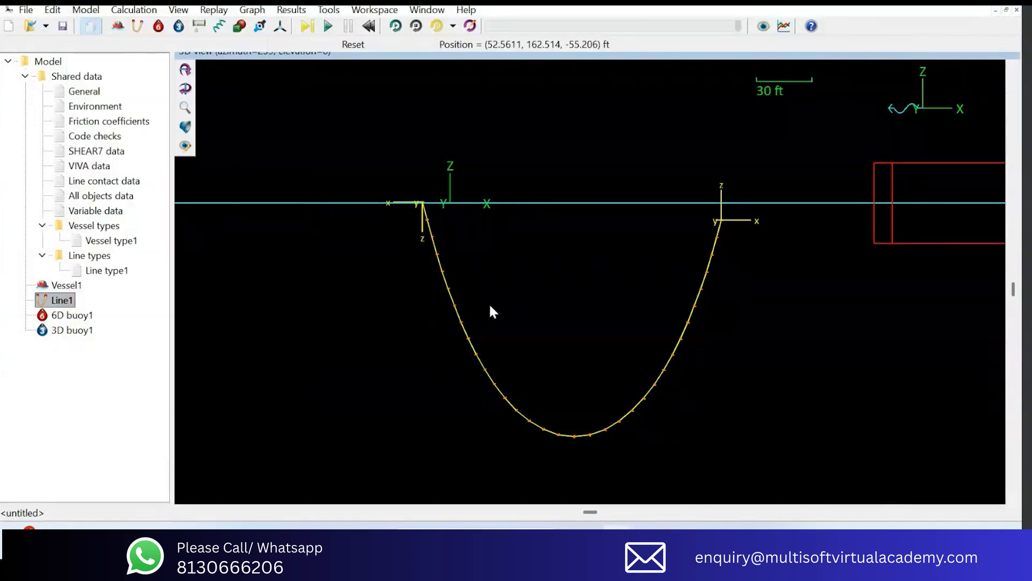
Step: Stretch Line1 by moving its end B away from end A, to about x 311 ft and y 70 ft
scroll(492, 302, "down", 5, "ctrl")
left_click_drag(633, 264, 515, 278)
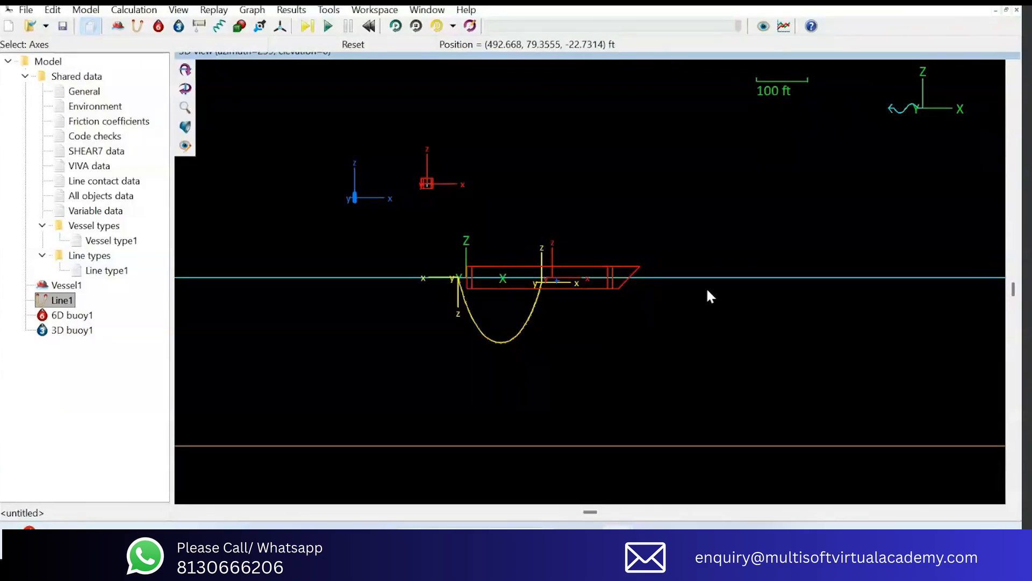
left_click_drag(590, 269, 753, 267)
left_click_drag(539, 284, 616, 283)
Step: Open Line1's data and set its statics methods to None for step 2 and User specified for step 1
double_click(63, 302)
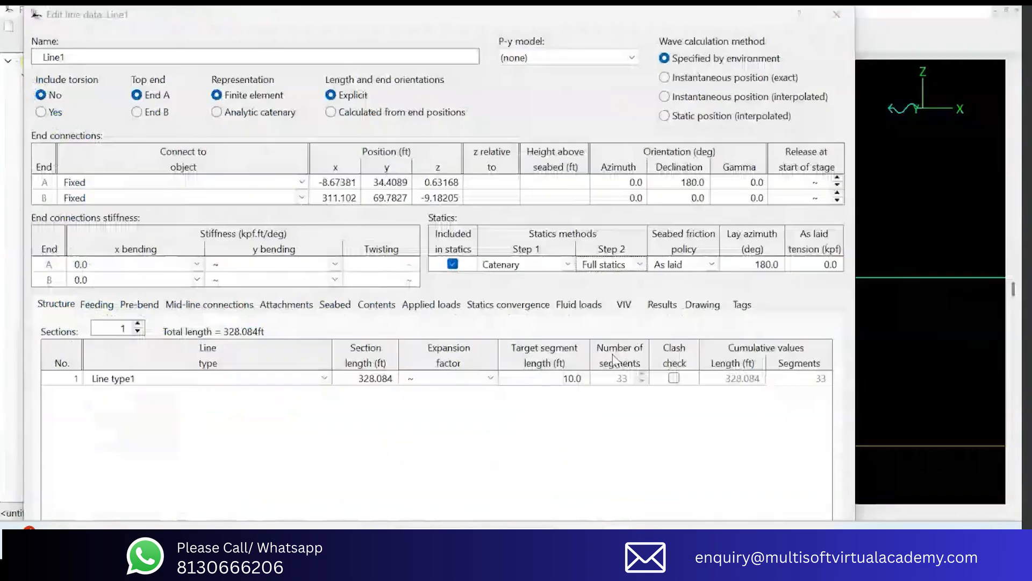
left_click(513, 268)
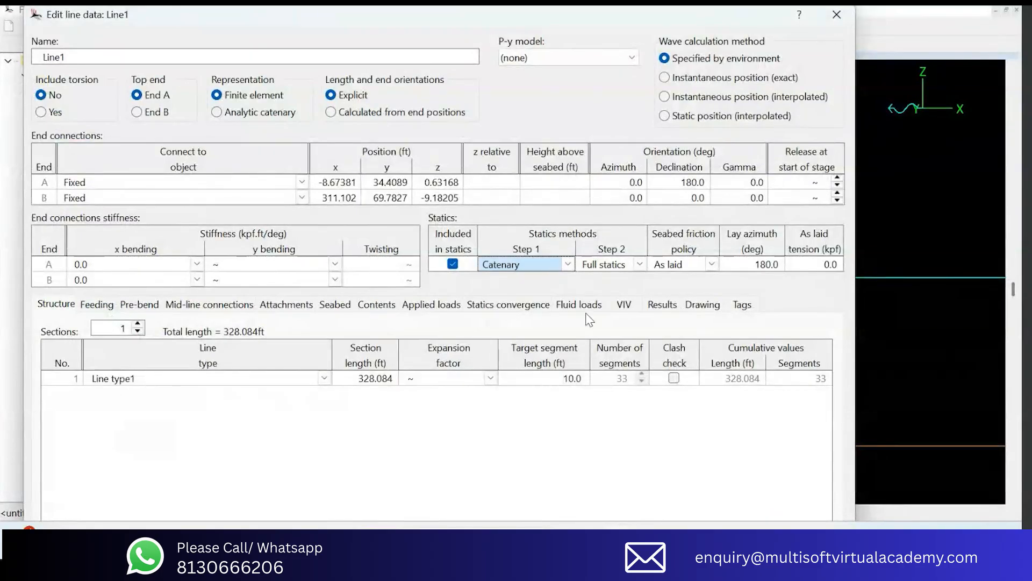
left_click(568, 264)
left_click(567, 264)
left_click(604, 264)
left_click(643, 268)
left_click(644, 269)
left_click(644, 269)
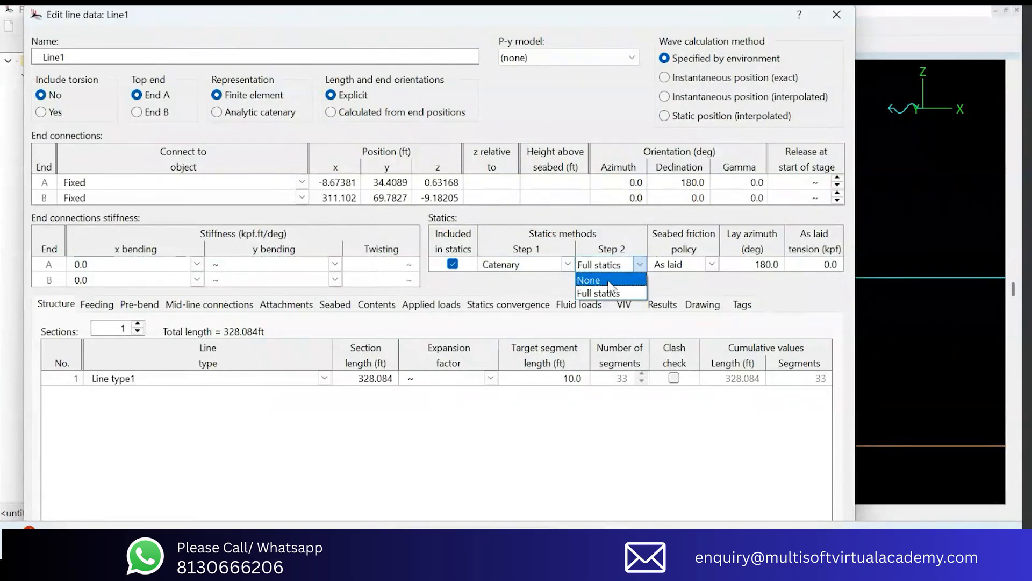
left_click(609, 281)
left_click(495, 265)
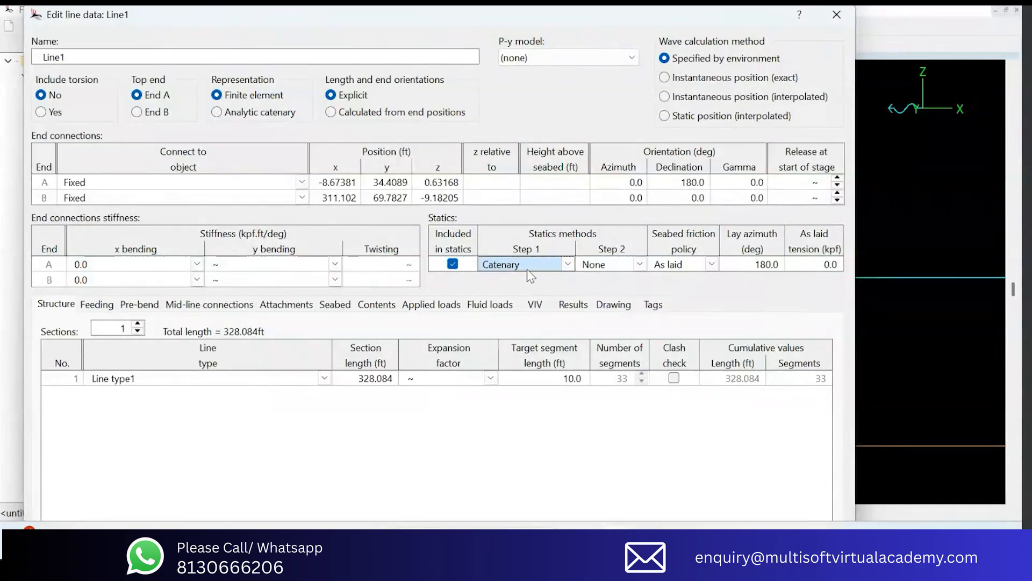
left_click(569, 264)
left_click(494, 353)
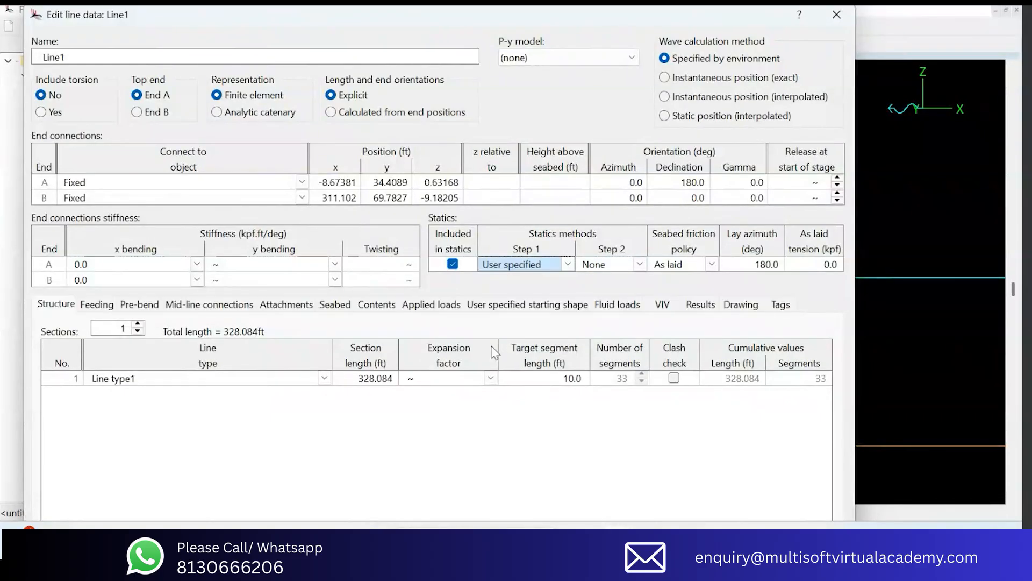
left_click(355, 379)
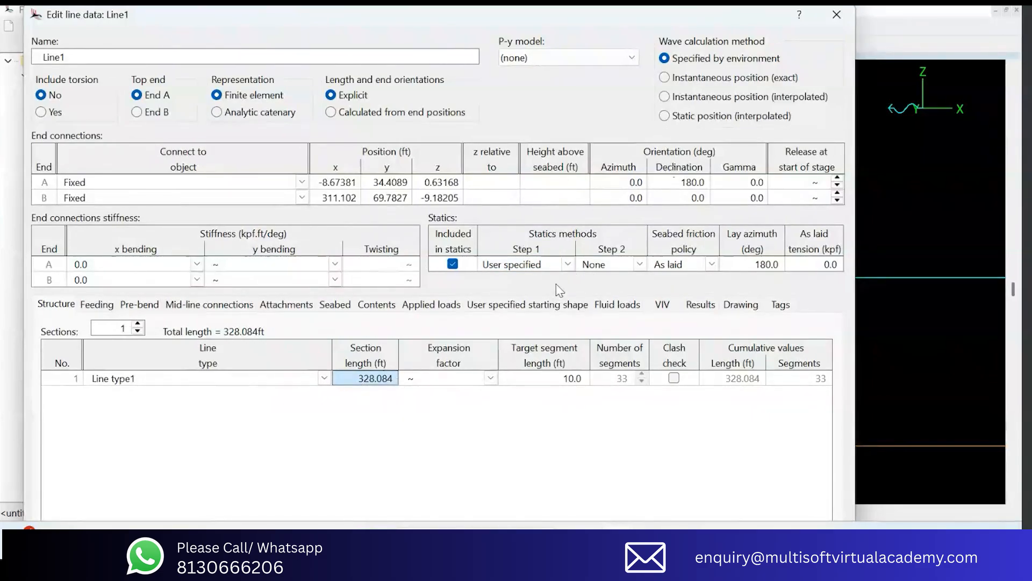
Step: Set Line1's step 2 statics method to Full statics and accept the line data
left_click(568, 264)
left_click(568, 265)
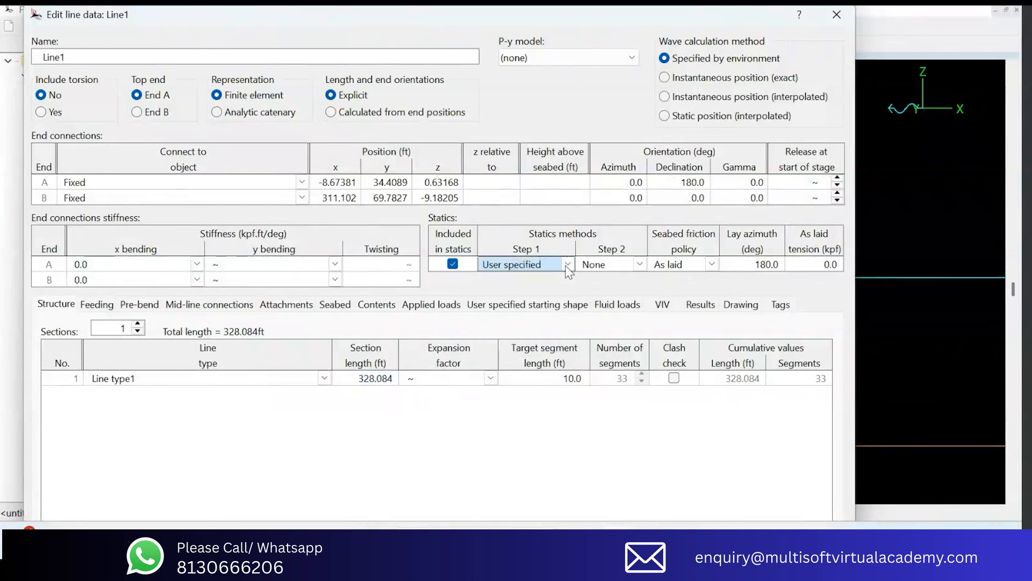
left_click(568, 265)
left_click(568, 264)
left_click(639, 265)
left_click(603, 290)
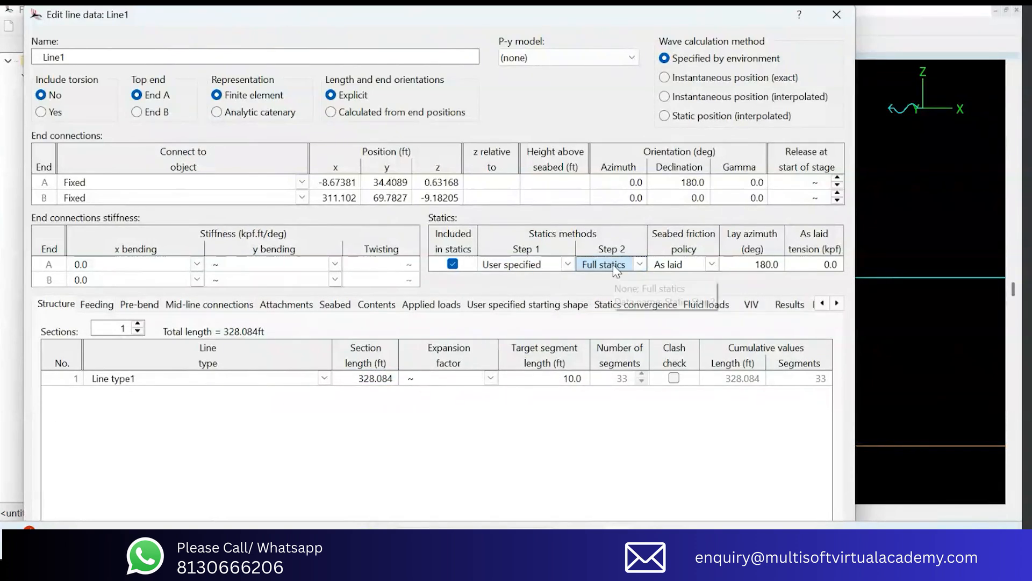
key("Return")
Step: Move Line1's end A just below the water surface, to about x 19.8, y 29.8 and z -10.8 ft
middle_click_drag(540, 274, 583, 250)
scroll(681, 274, "up", 2)
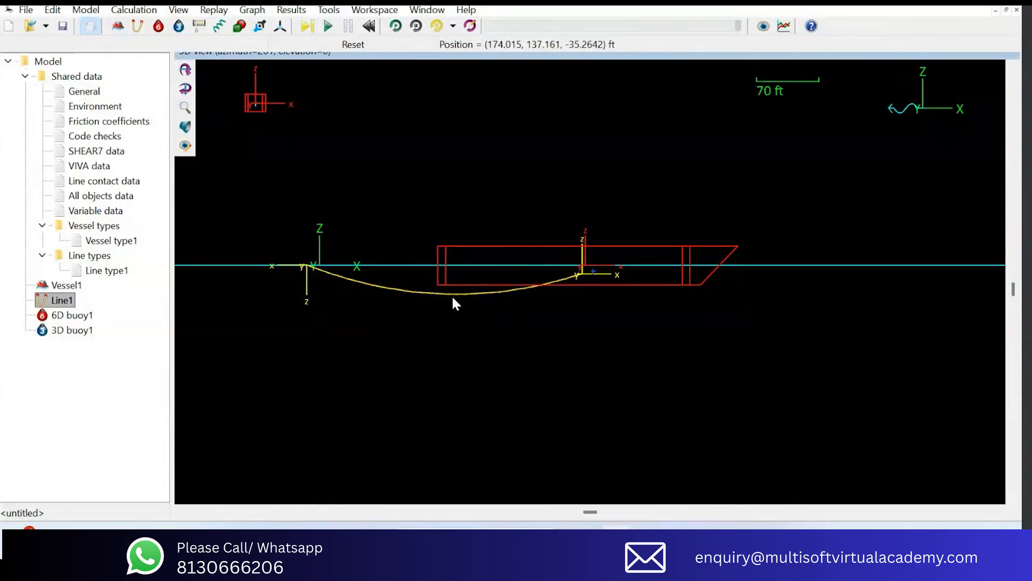
left_click_drag(425, 297, 424, 350)
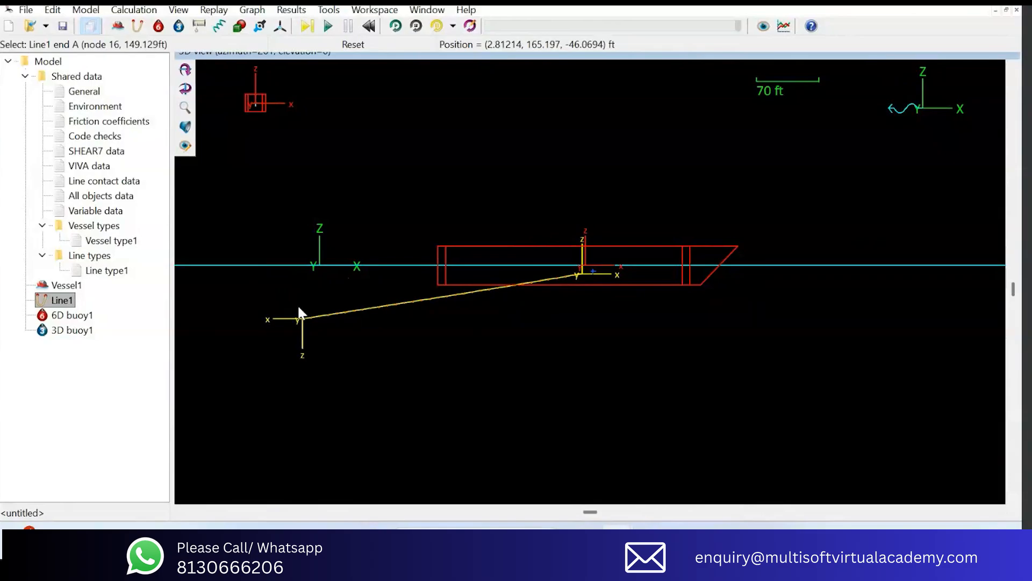
left_click_drag(304, 321, 332, 275)
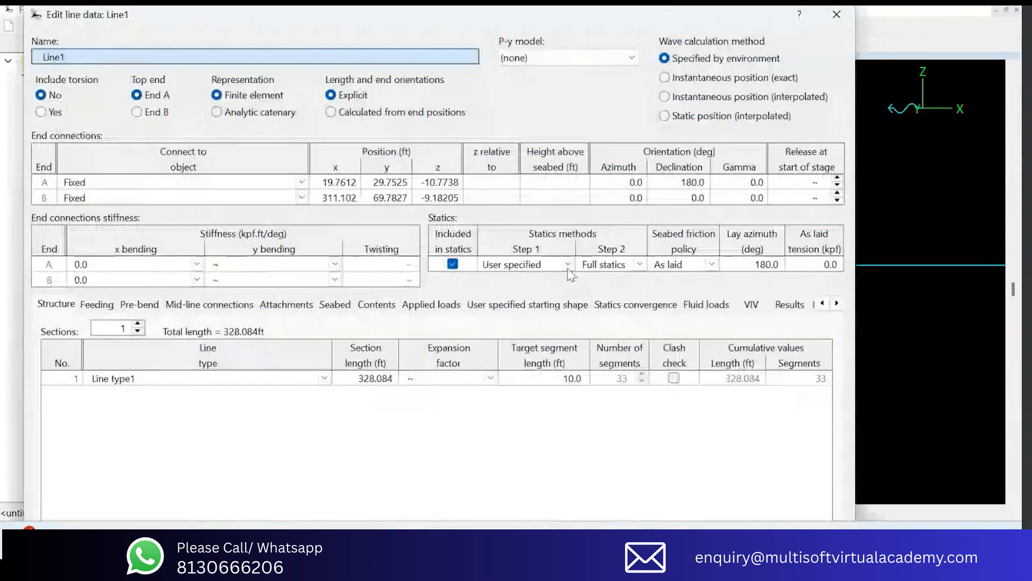
Step: Check the available step 1 and step 2 statics methods in Line1's data, keeping User specified and Full statics, and close the form
left_click(568, 266)
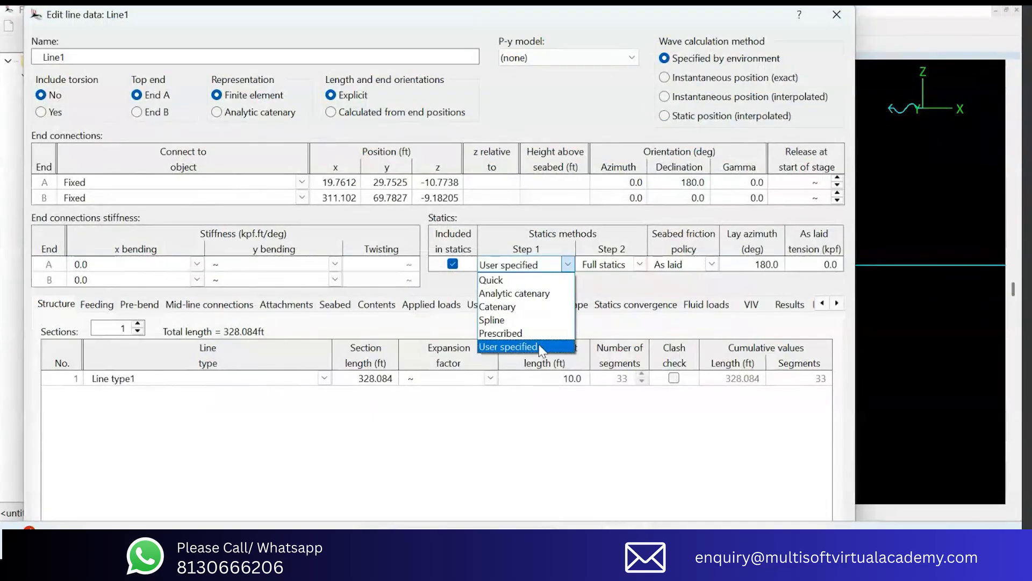
left_click(636, 267)
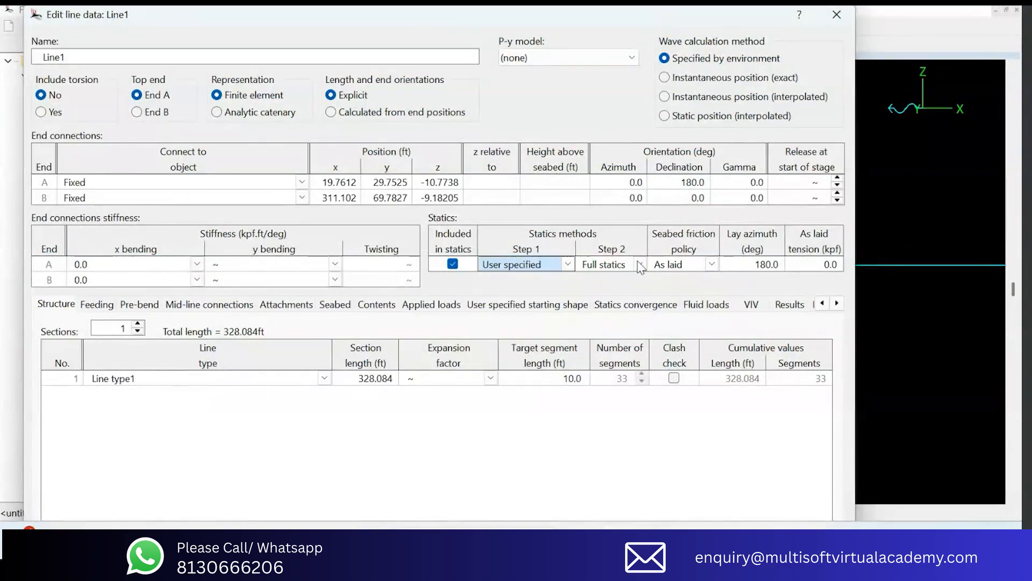
left_click(639, 264)
left_click(611, 293)
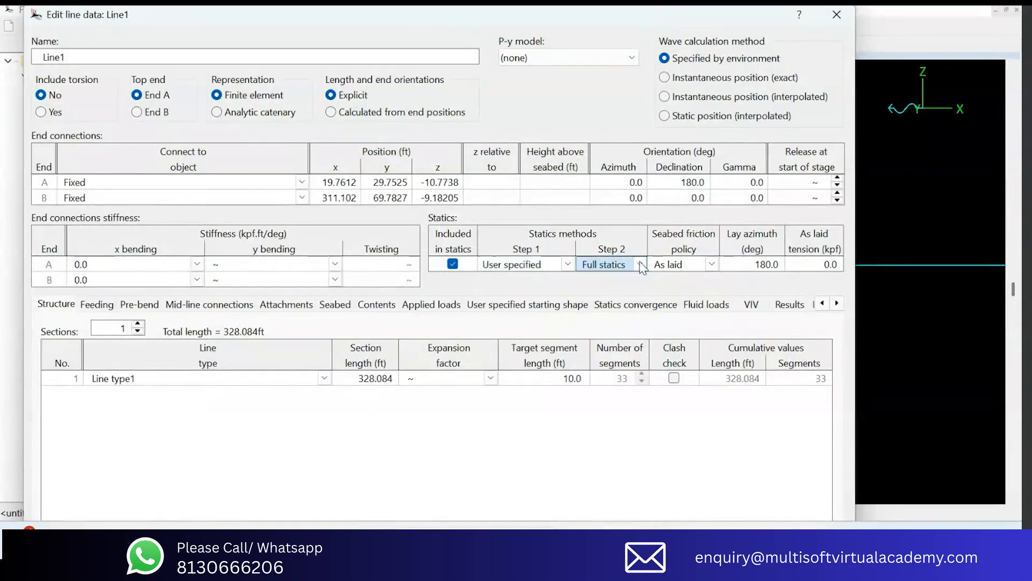
left_click(836, 16)
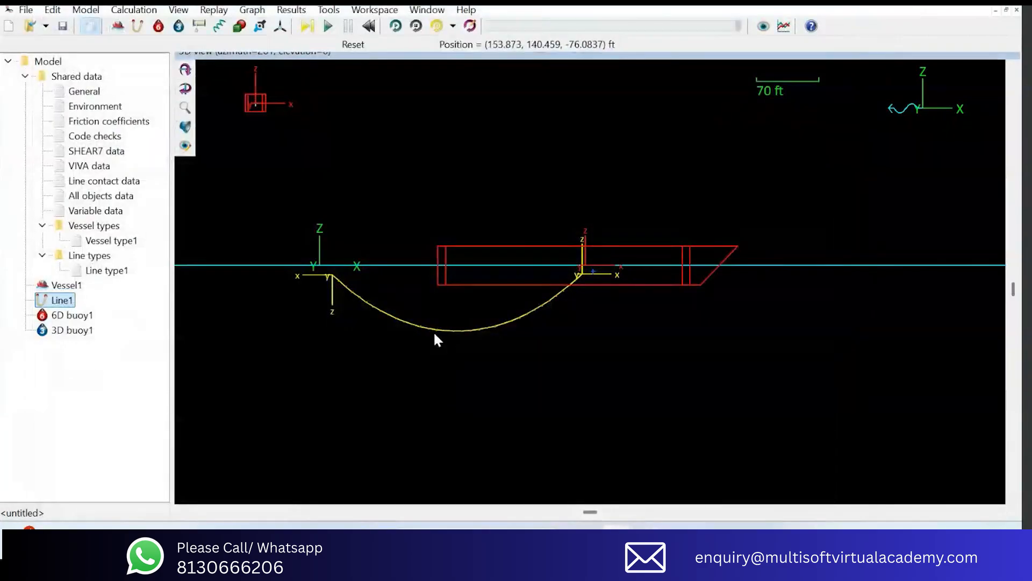
Step: Review the step 2 and step 1 statics method options in Line1's data, keeping Full statics and User specified, and view the user specified starting shape
left_click_drag(364, 289, 675, 385)
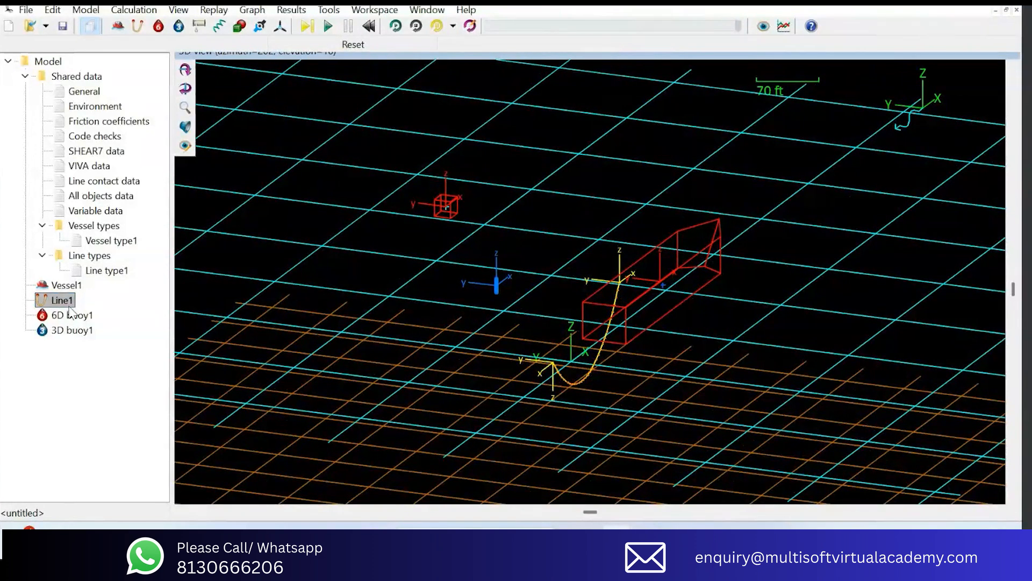
left_click(45, 304)
double_click(45, 304)
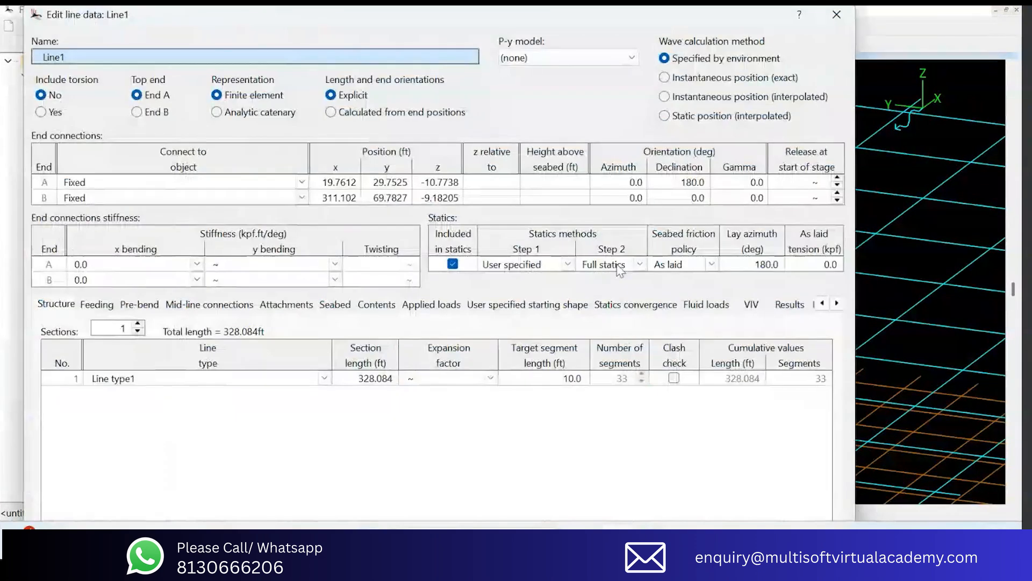
left_click(640, 267)
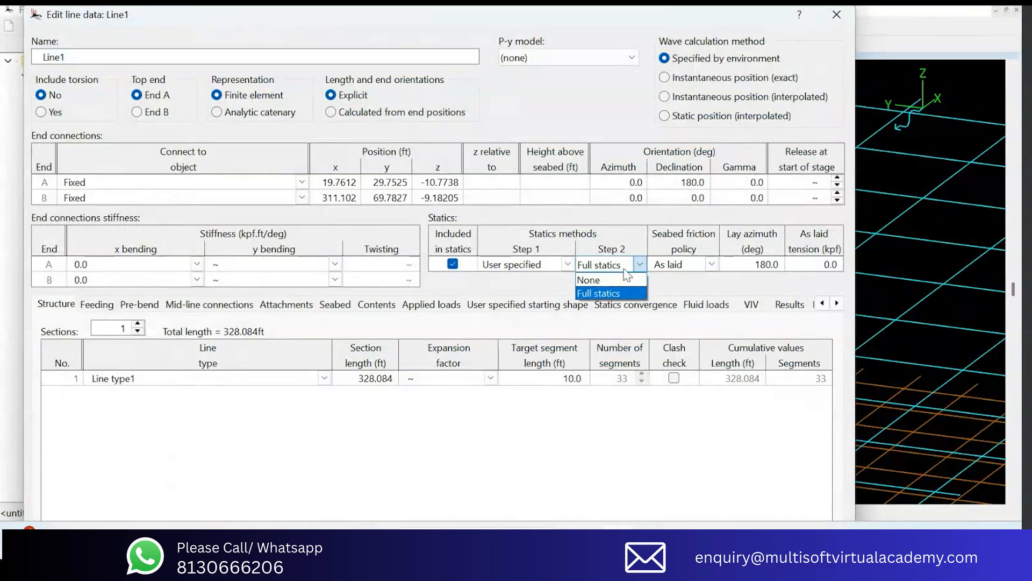
left_click(518, 270)
left_click(567, 264)
left_click(567, 264)
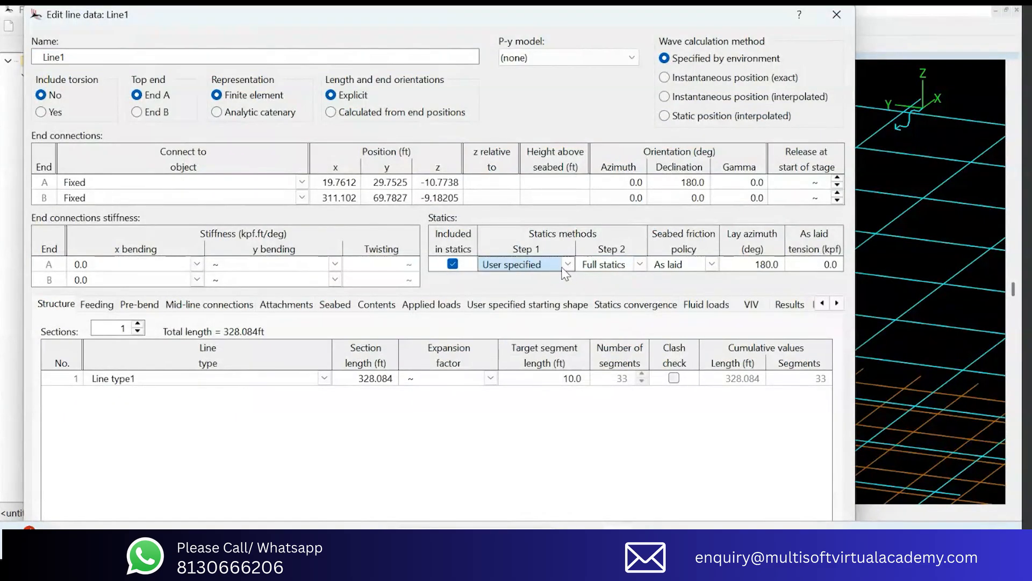
left_click(568, 265)
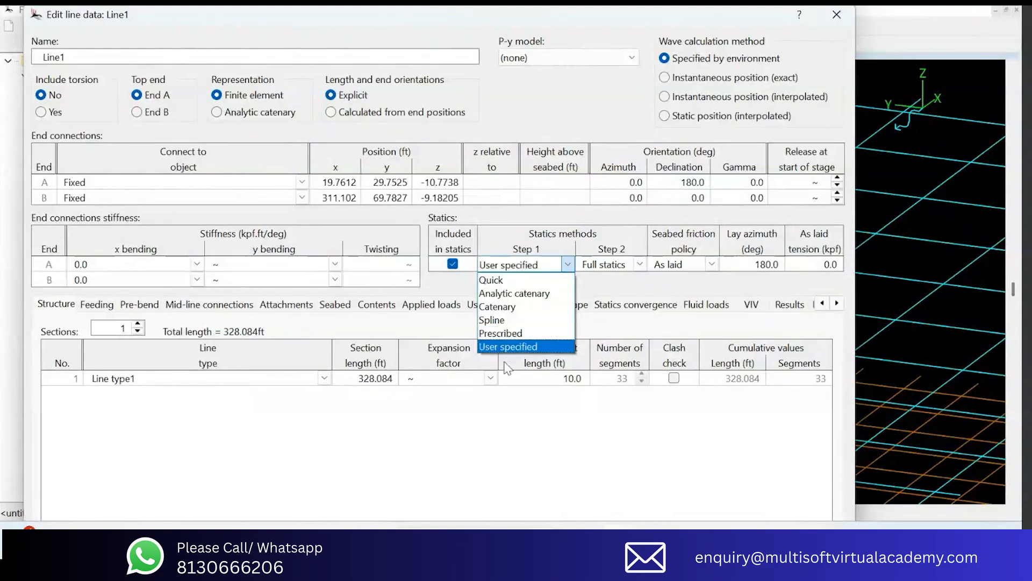
left_click(498, 347)
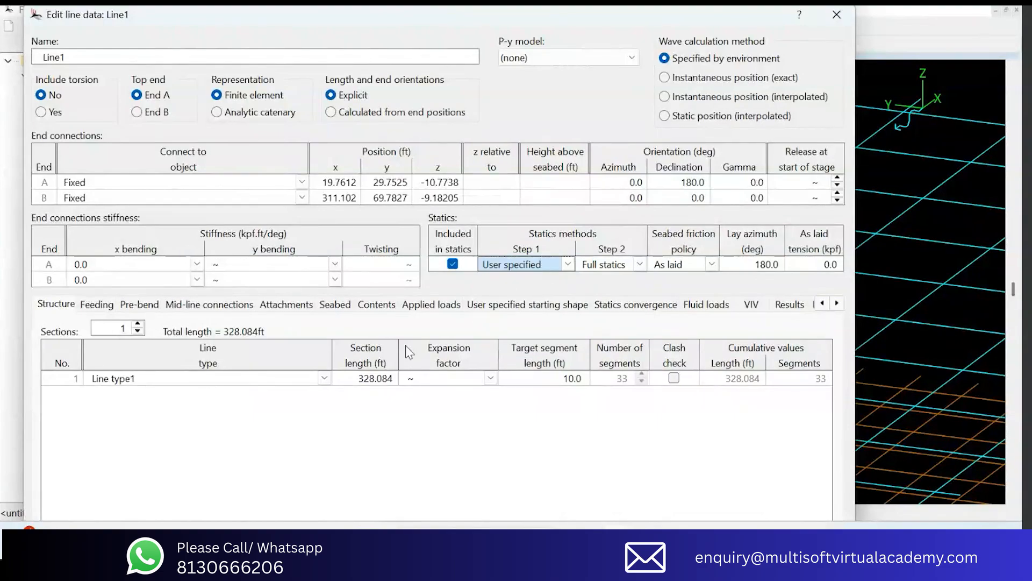
left_click(528, 304)
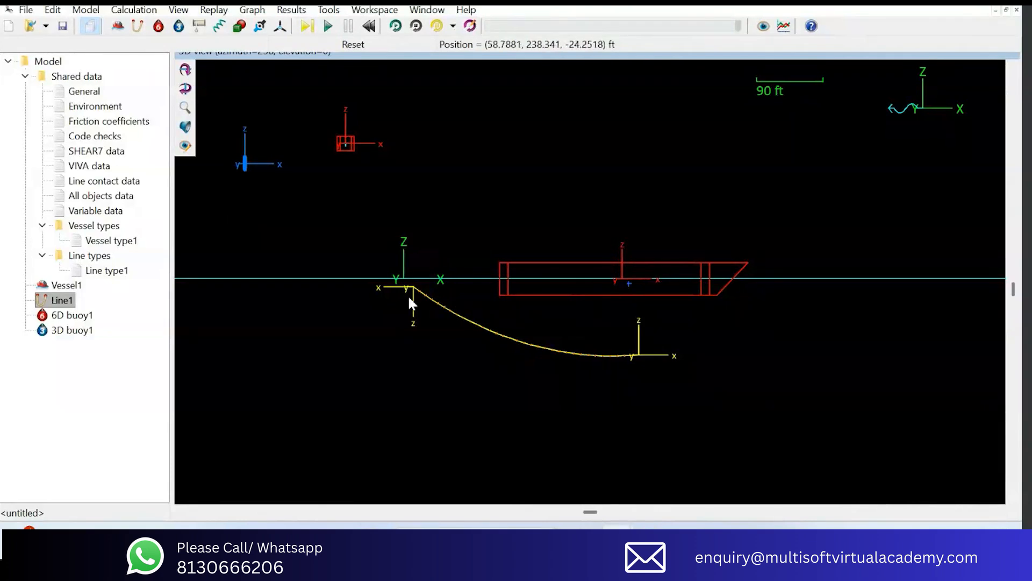
Step: Move Line1's end A to about x 79.6, y 16.7, z -46.1 ft and end B to about x 275.7, y -69.4, z -2.3 ft
left_click_drag(419, 289, 457, 310)
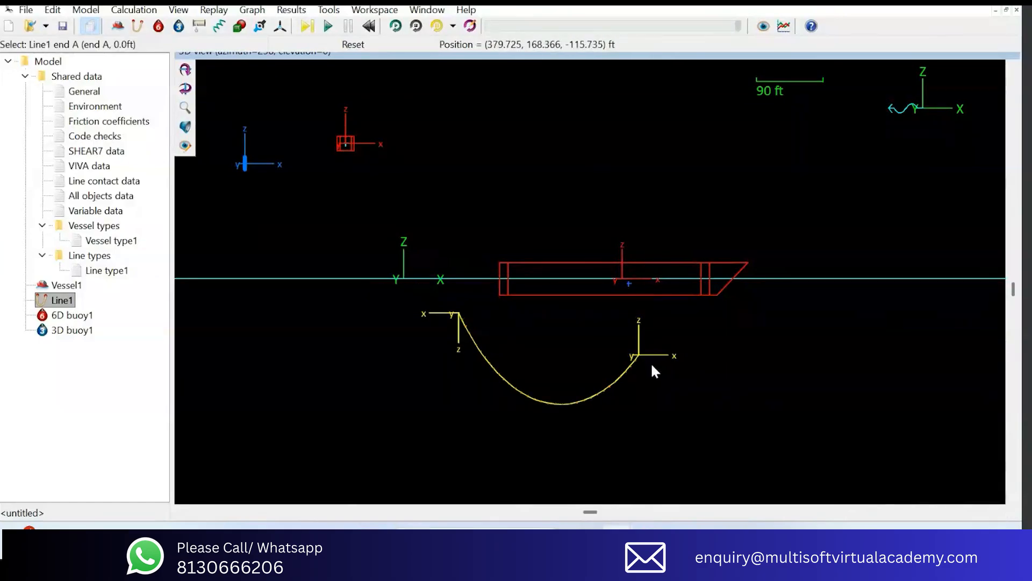
left_click_drag(639, 357, 616, 280)
Step: Check Line1's statics methods, keeping Catenary and Full statics, and move its end A above the water to about x 69.0, y 19.0, z 28.8 ft
double_click(64, 300)
left_click(606, 265)
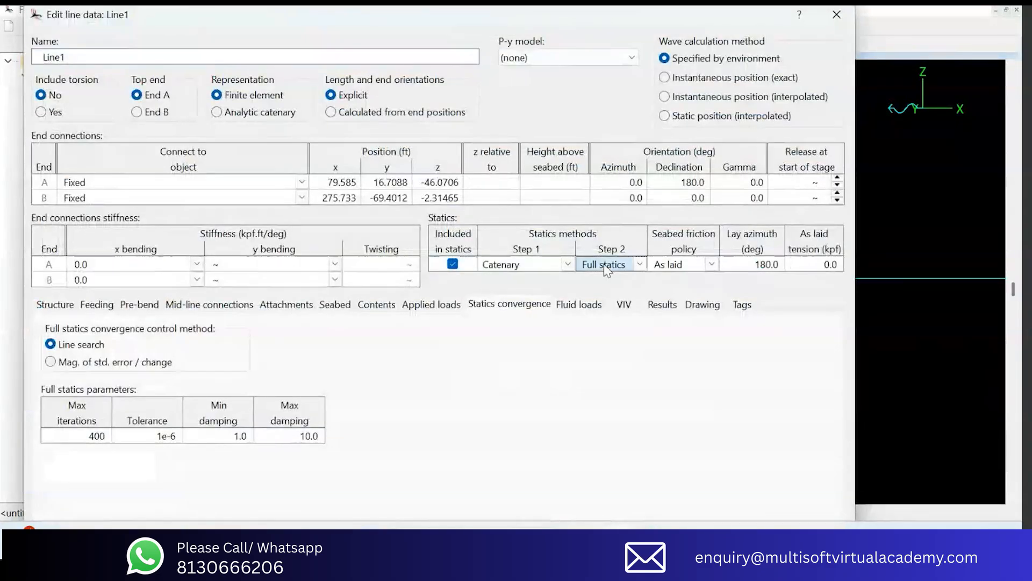
left_click(530, 269)
left_click(568, 264)
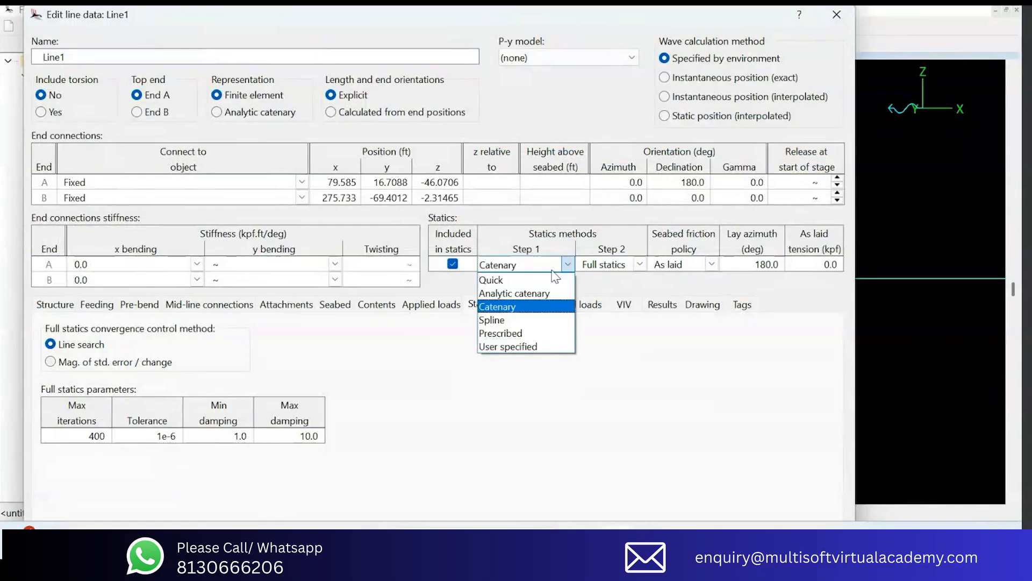
left_click(604, 265)
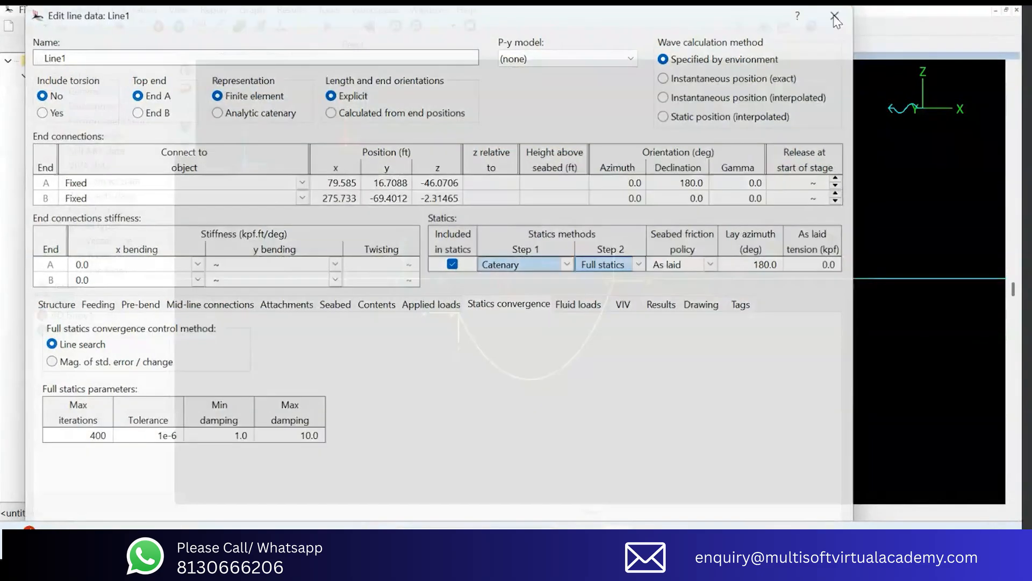
left_click(837, 16)
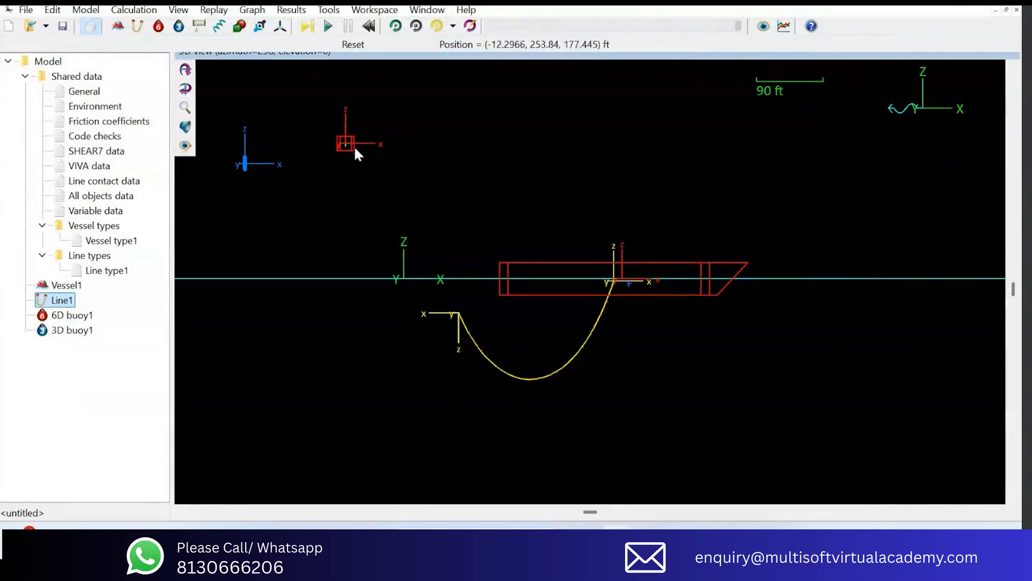
left_click_drag(459, 313, 452, 250)
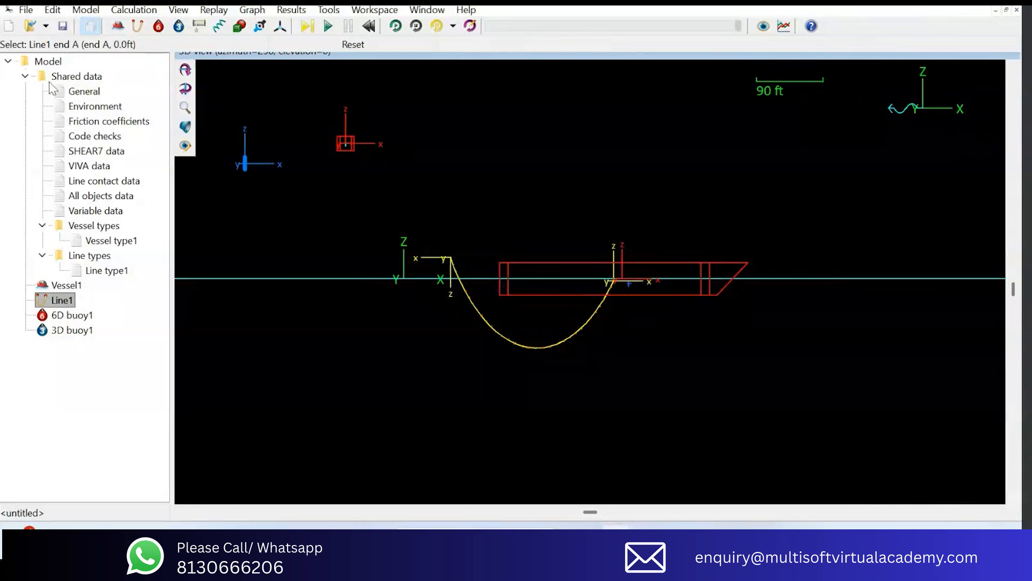
Step: Try None as the line statics step 1 policy in the general data, restore All lines included and close the form
double_click(84, 91)
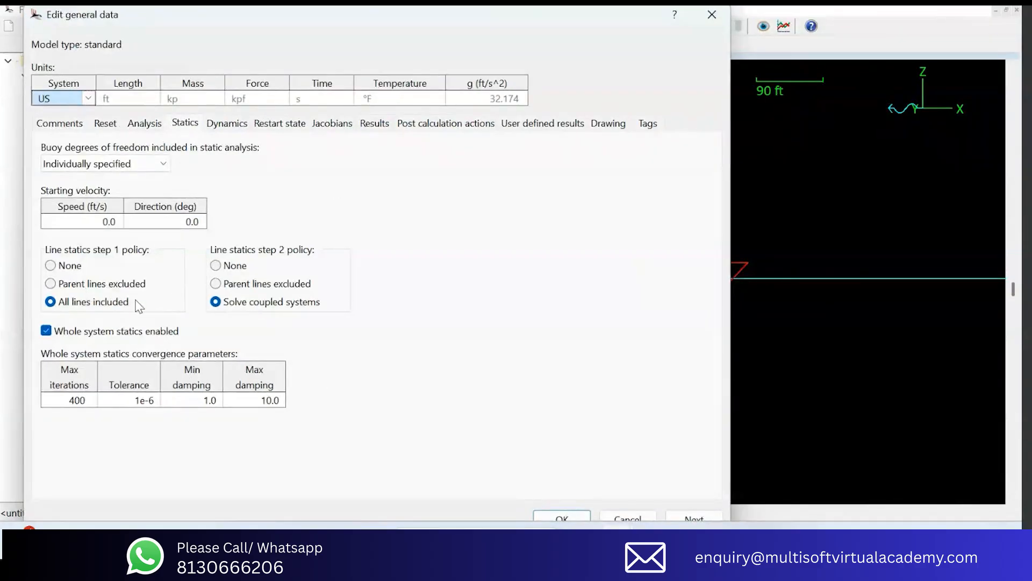
left_click(50, 267)
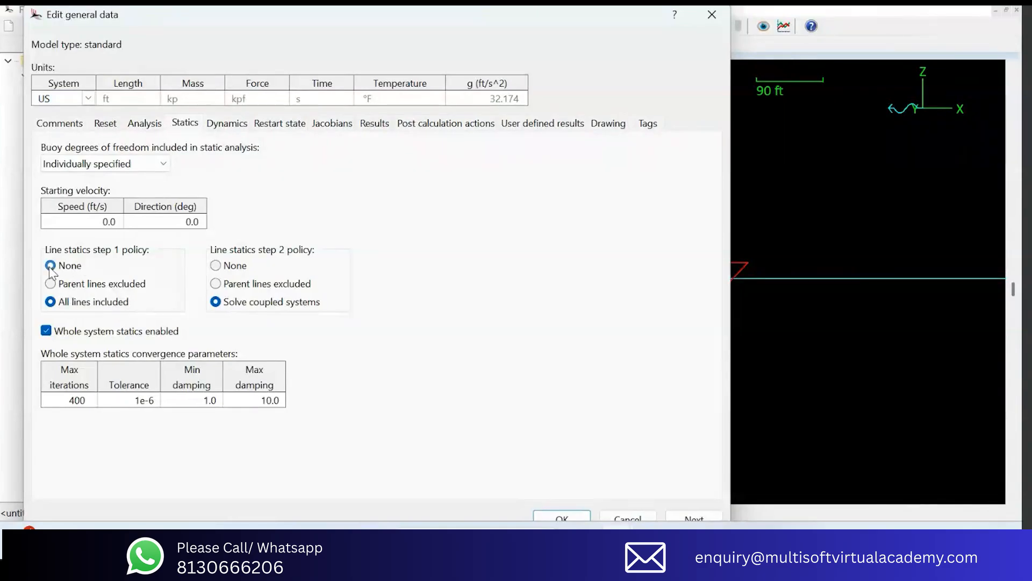
left_click(49, 301)
left_click(709, 14)
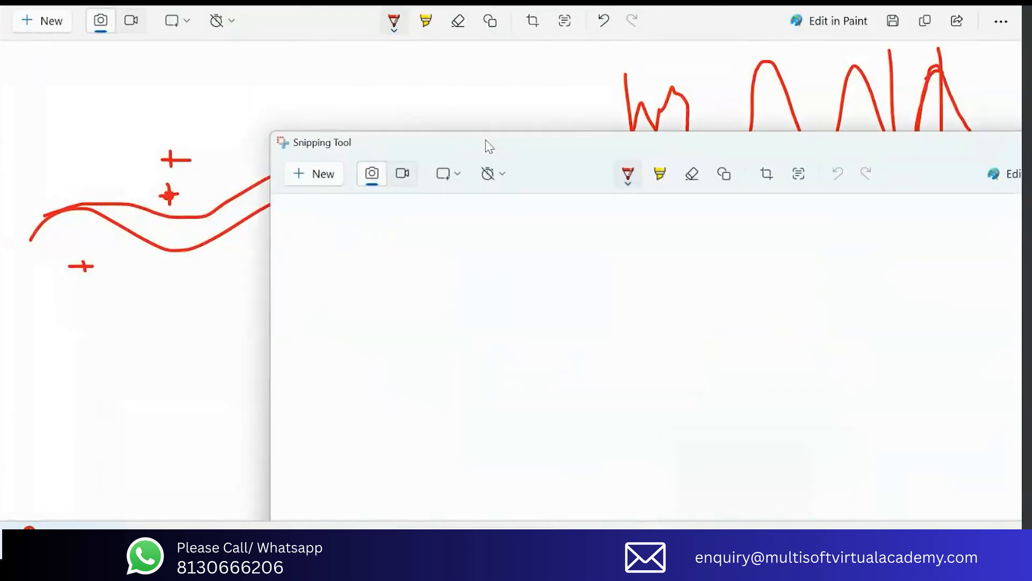
Step: Switch to Snipping Tool and handwrite the column headings st 1, st 2, whole and Dyn across a blank canvas
mouse_move(205, 119)
left_mouse_down()
mouse_move(222, 135)
mouse_move(195, 136)
mouse_move(245, 128)
mouse_move(277, 144)
left_mouse_up()
mouse_move(372, 116)
left_mouse_down()
mouse_move(378, 132)
mouse_move(363, 134)
left_mouse_up()
mouse_move(386, 99)
left_mouse_down()
mouse_move(389, 133)
mouse_move(440, 125)
left_mouse_up()
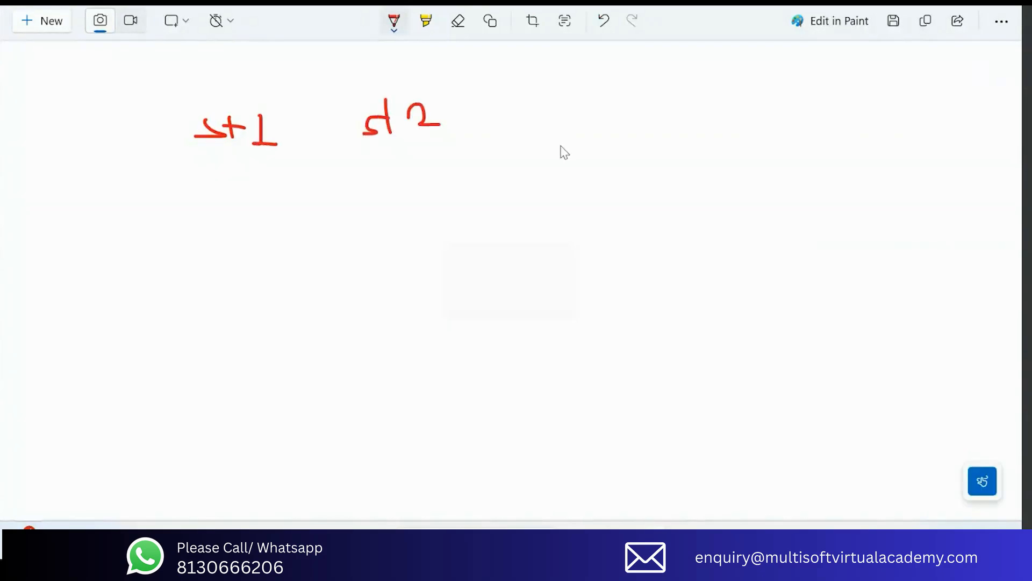
mouse_move(517, 100)
left_mouse_down()
mouse_move(538, 128)
mouse_move(550, 102)
mouse_move(558, 134)
mouse_move(613, 117)
mouse_move(617, 133)
mouse_move(648, 140)
left_mouse_up()
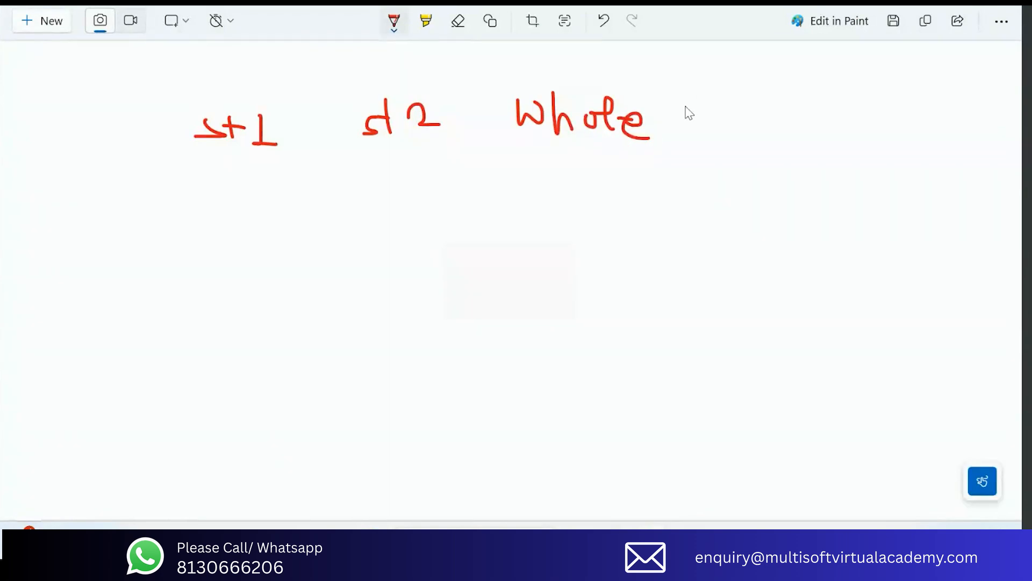
mouse_move(783, 88)
left_mouse_down()
mouse_move(784, 115)
mouse_move(805, 103)
mouse_move(780, 115)
mouse_move(819, 107)
mouse_move(802, 119)
mouse_move(835, 90)
mouse_move(843, 107)
left_mouse_up()
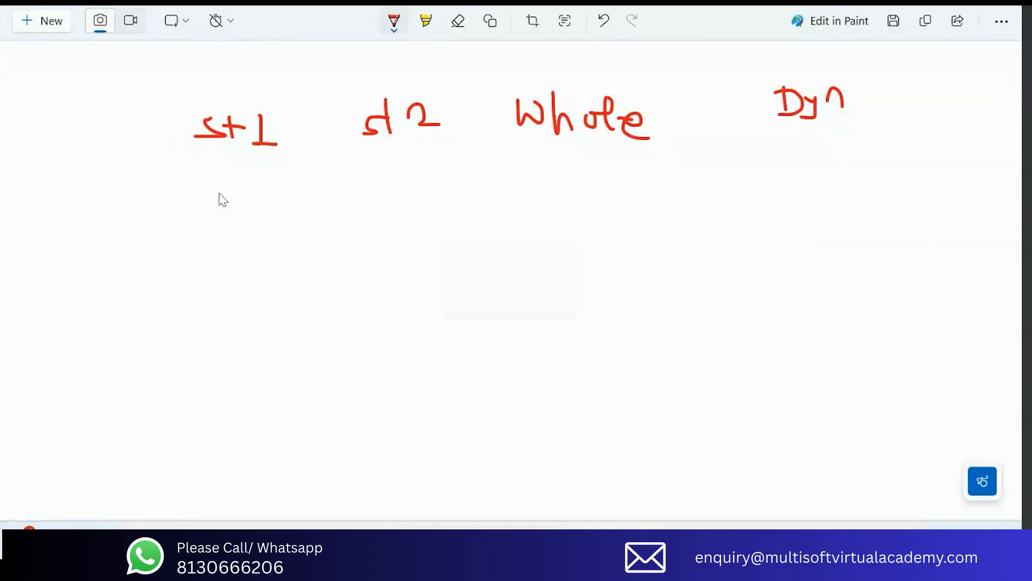
Step: Write a short vertical list of initials starting with C and S beneath the st 1 heading and draw a box around the column
mouse_move(224, 195)
left_mouse_down()
mouse_move(214, 208)
mouse_move(217, 186)
left_mouse_up()
left_click(219, 223)
mouse_move(195, 94)
left_mouse_down()
mouse_move(278, 96)
mouse_move(294, 234)
mouse_move(252, 288)
mouse_move(193, 93)
left_mouse_up()
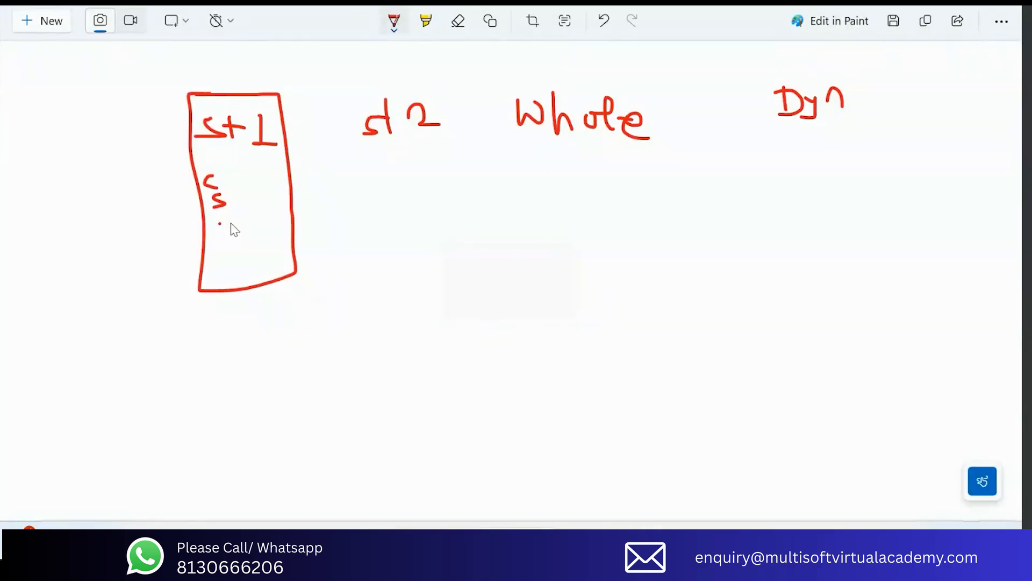
mouse_move(219, 223)
left_mouse_down()
mouse_move(218, 237)
mouse_move(215, 226)
left_mouse_up()
Step: Span the columns with an arrow labelled statics and frame two columns: only line, buoy, vessel under st 2; line, buoy, vessel under whole
mouse_move(382, 292)
left_mouse_down()
mouse_move(382, 323)
mouse_move(436, 322)
mouse_move(433, 357)
mouse_move(386, 381)
mouse_move(477, 386)
left_mouse_up()
left_click_drag(172, 57, 173, 72)
mouse_move(173, 65)
left_mouse_down()
mouse_move(675, 63)
mouse_move(663, 73)
left_mouse_up()
mouse_move(435, 49)
left_mouse_down()
mouse_move(435, 62)
mouse_move(486, 57)
mouse_move(520, 74)
mouse_move(488, 53)
left_mouse_up()
left_click(497, 45)
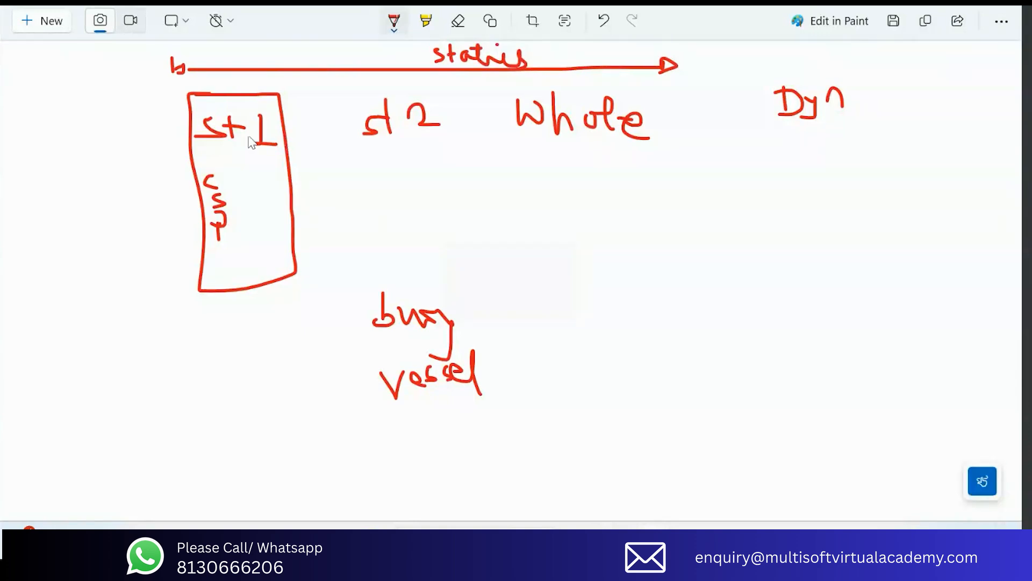
mouse_move(230, 173)
left_mouse_down()
mouse_move(205, 262)
mouse_move(209, 186)
mouse_move(238, 173)
left_mouse_up()
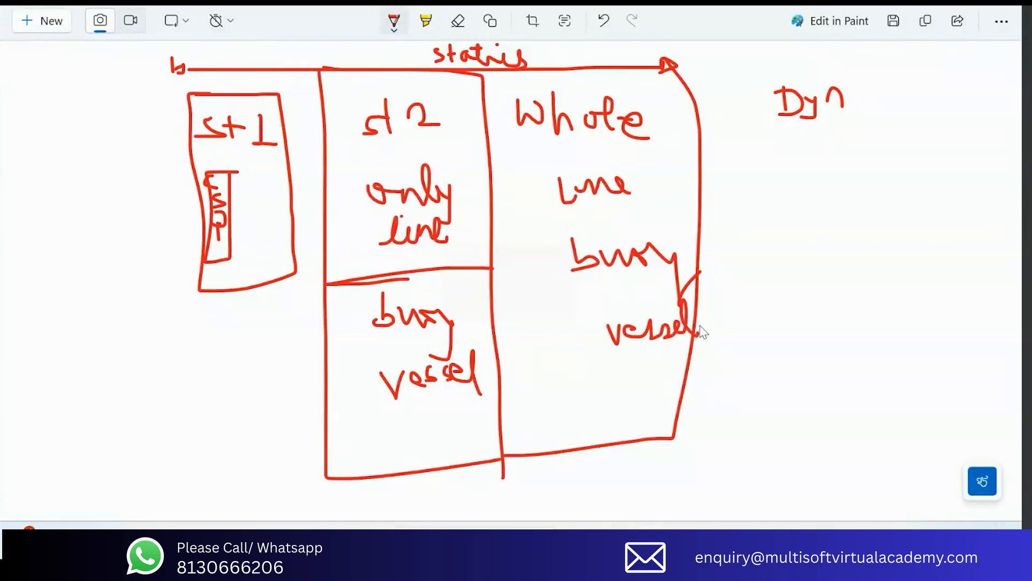
Step: Switch back to OrcaFlex, check the step 1 and step 2 statics methods in Line1's data, and close the form without changes
left_click_drag(590, 5, 695, 222)
left_click(928, 1)
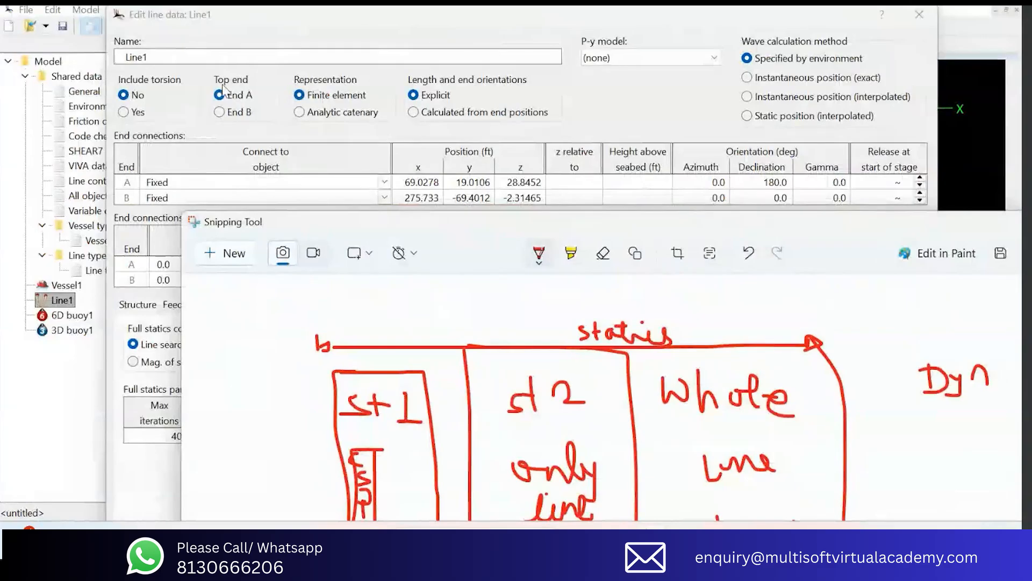
left_click(197, 23)
left_click(916, 25)
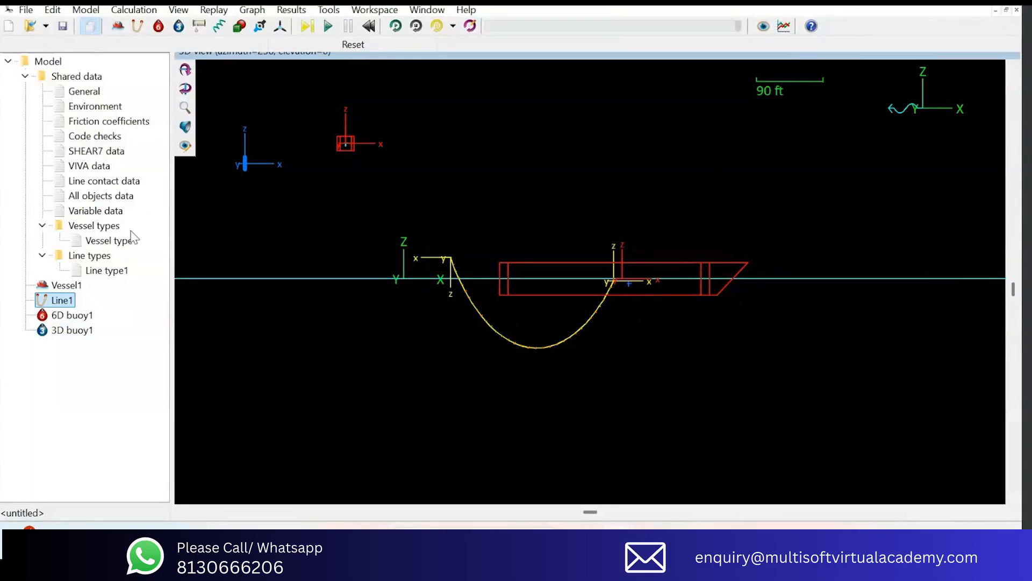
double_click(70, 301)
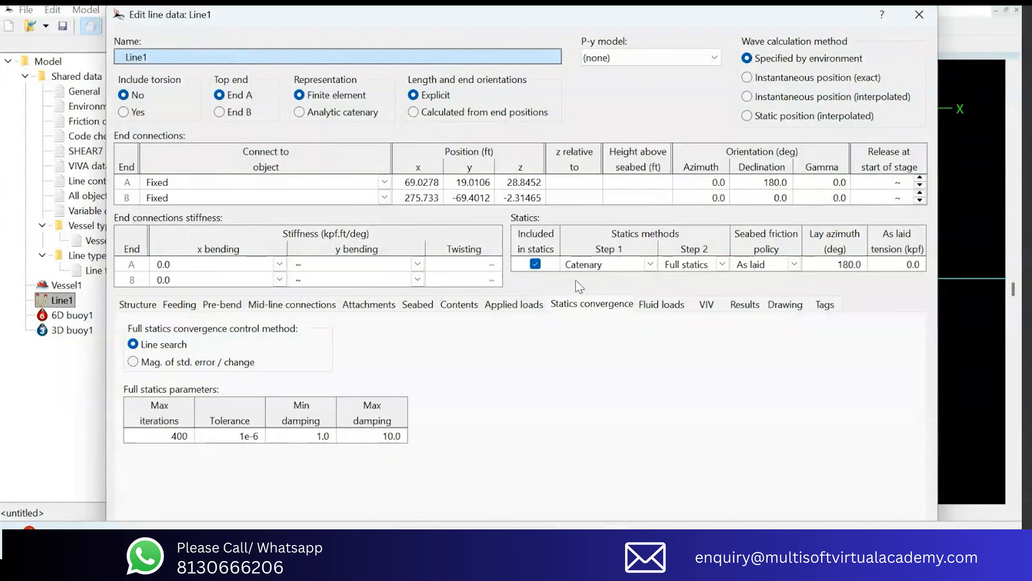
left_click(681, 265)
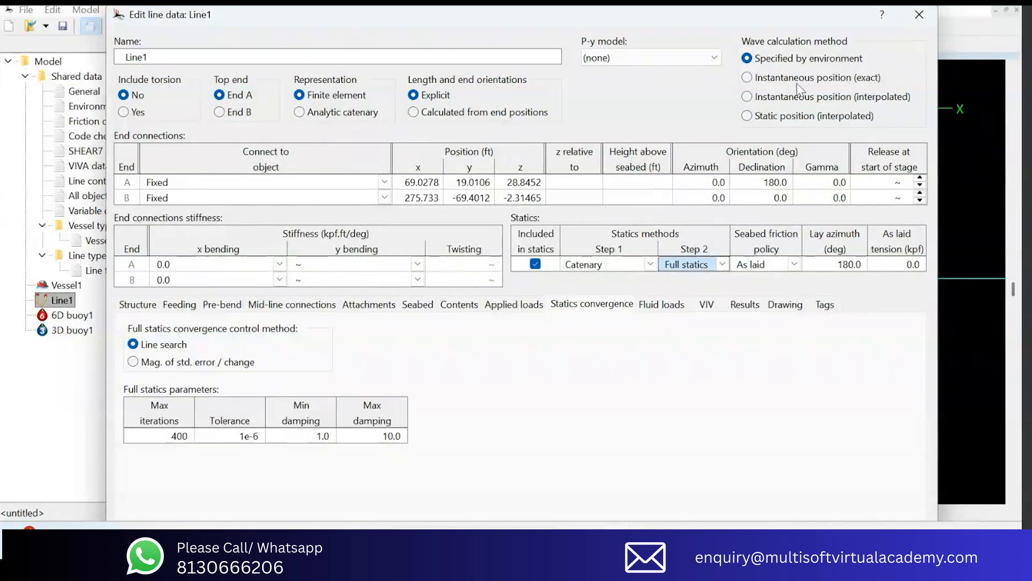
left_click(925, 22)
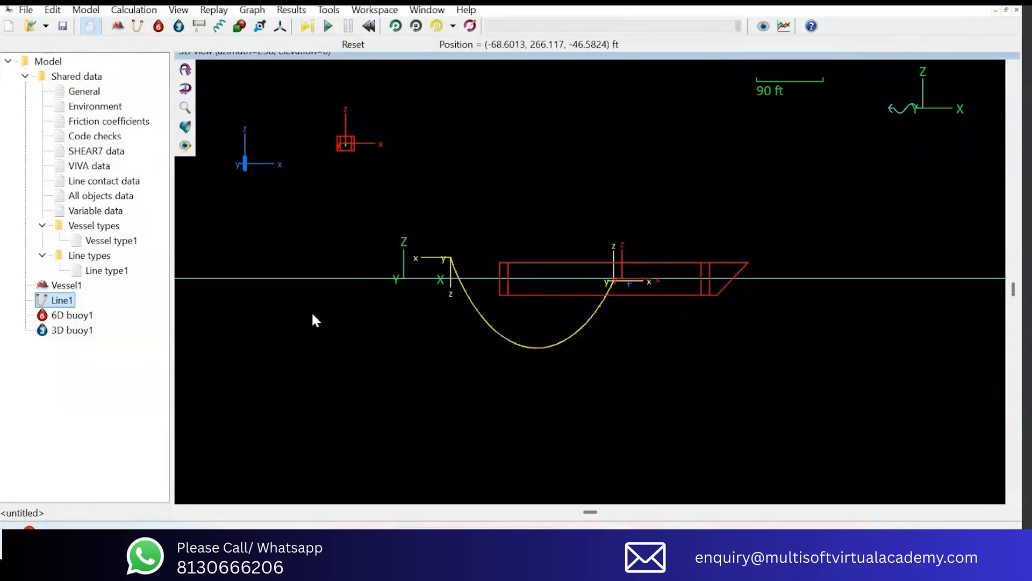
Step: Try disabling whole system statics in the general data's statics settings and close the form without accepting it
double_click(84, 91)
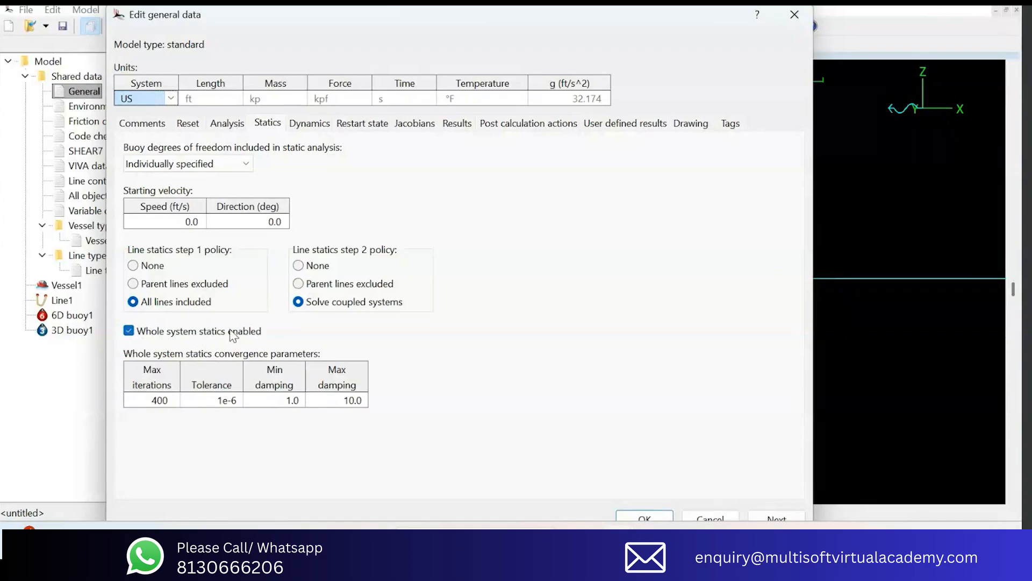
left_click(128, 331)
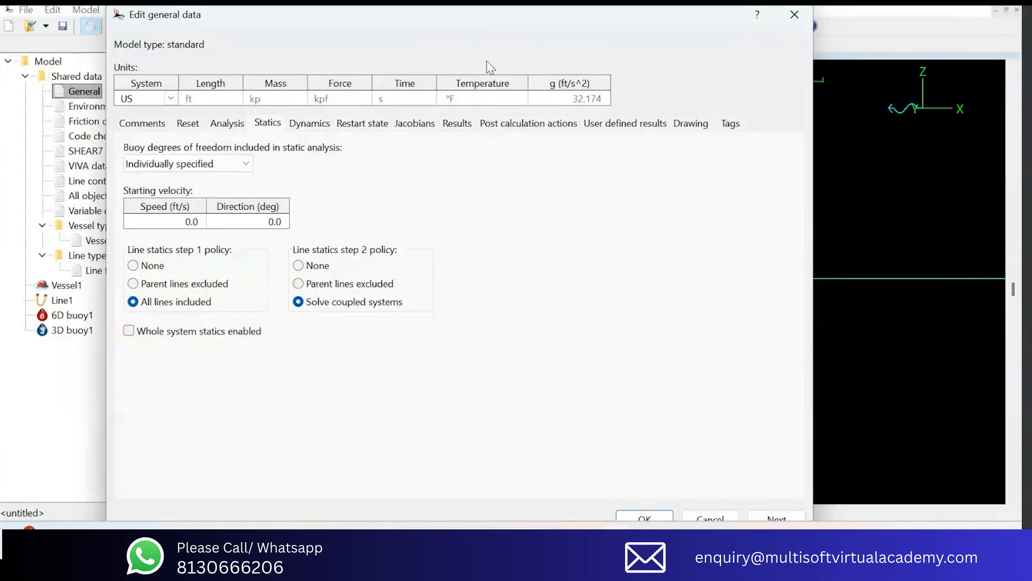
left_click_drag(504, 24, 544, 48)
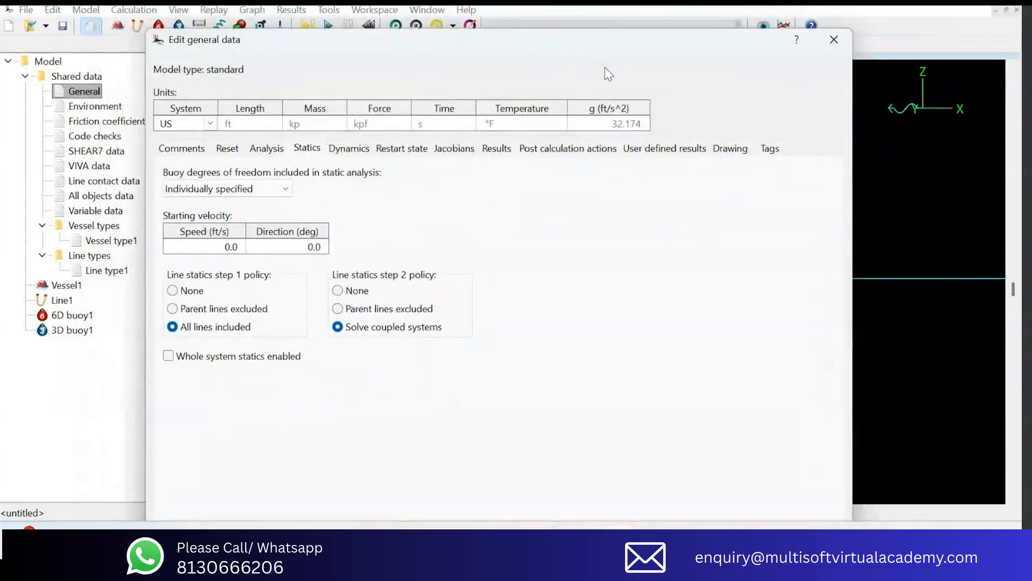
left_click(834, 39)
Step: Examine the initial x, y and z position in 6D buoy1's data and close the form
left_click(69, 316)
double_click(68, 319)
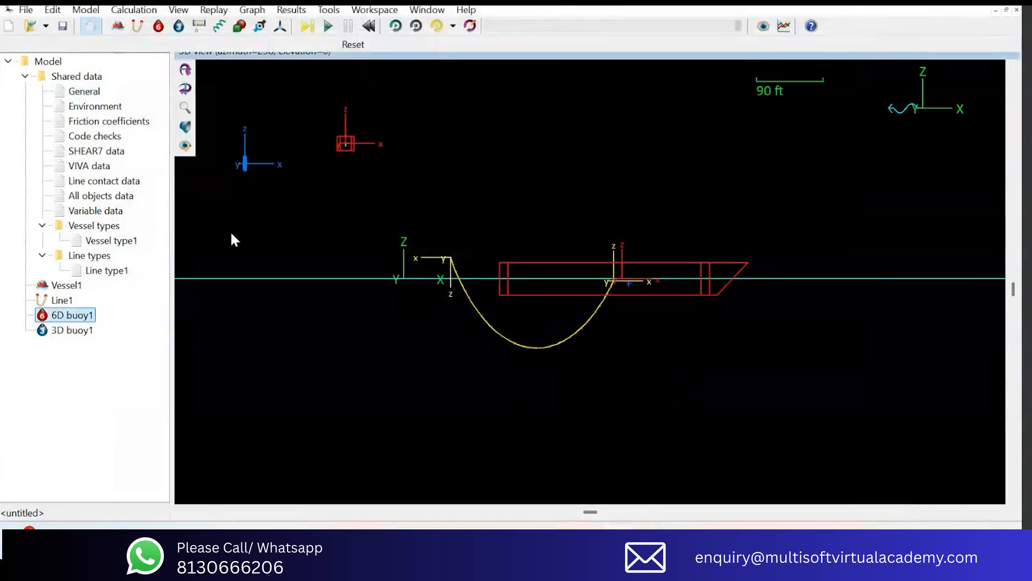
left_click_drag(182, 170, 301, 170)
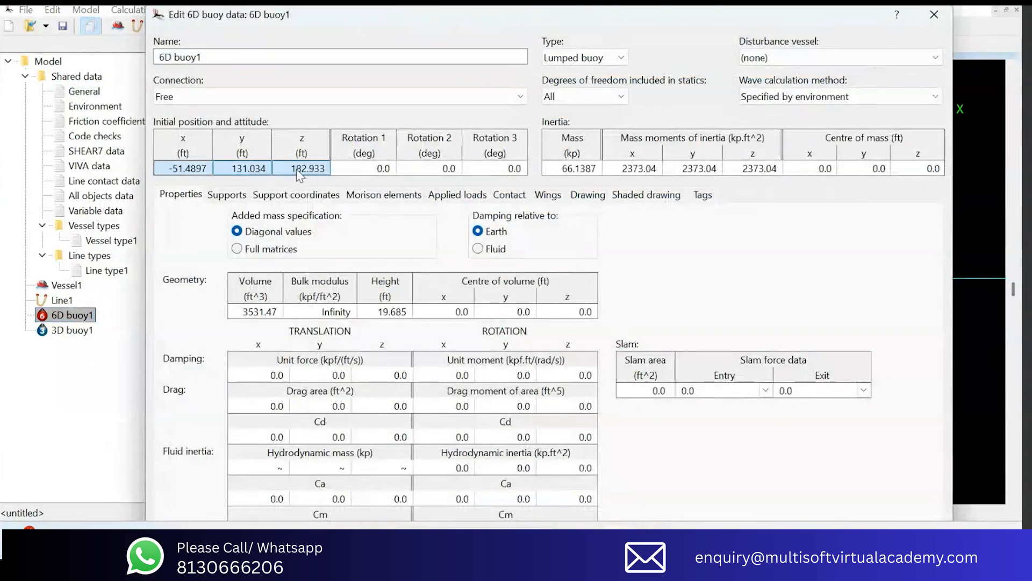
left_click(934, 14)
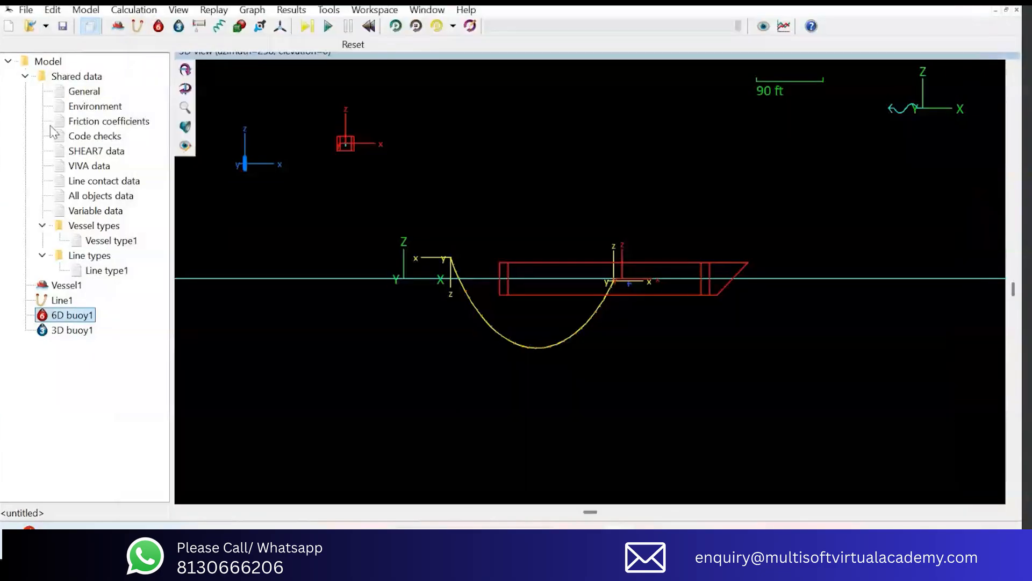
Step: Reopen the general data's statics settings and switch whole system statics off and back on
left_click(86, 94)
double_click(86, 93)
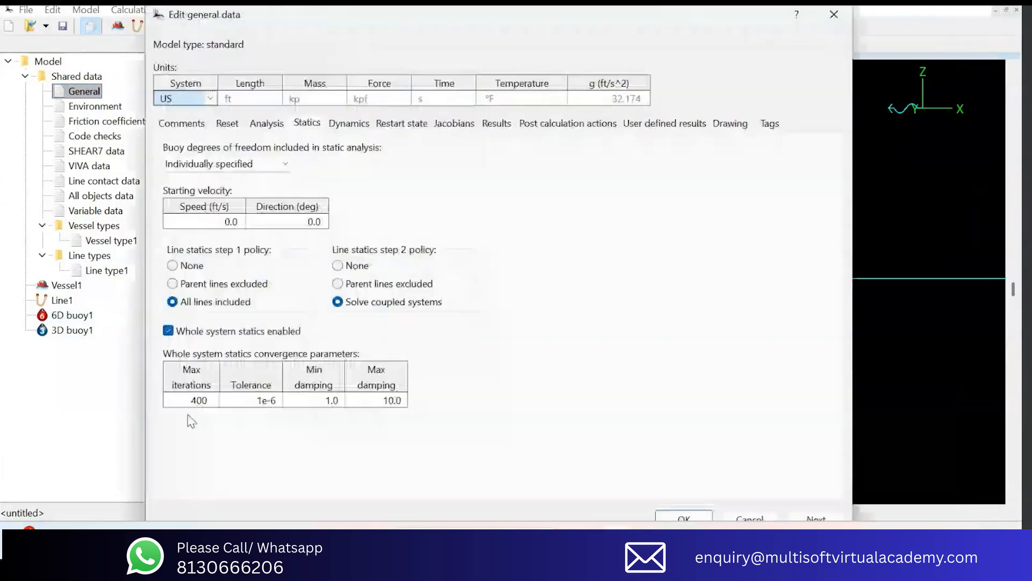
left_click(169, 331)
left_click(169, 330)
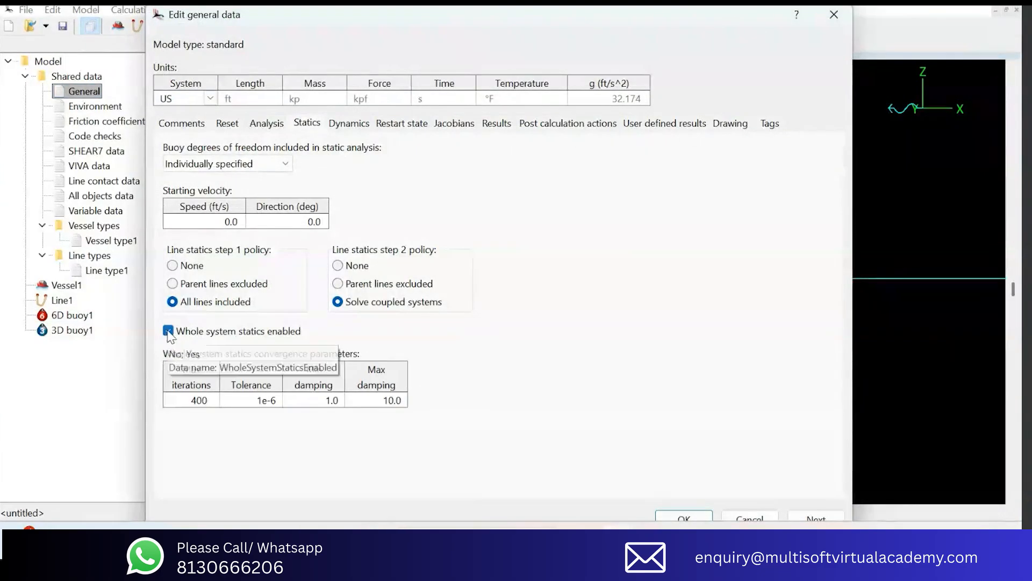
Step: Highlight the whole system statics convergence parameters in the general data and switch to the statics sketch in Snipping Tool
left_click_drag(196, 403, 392, 409)
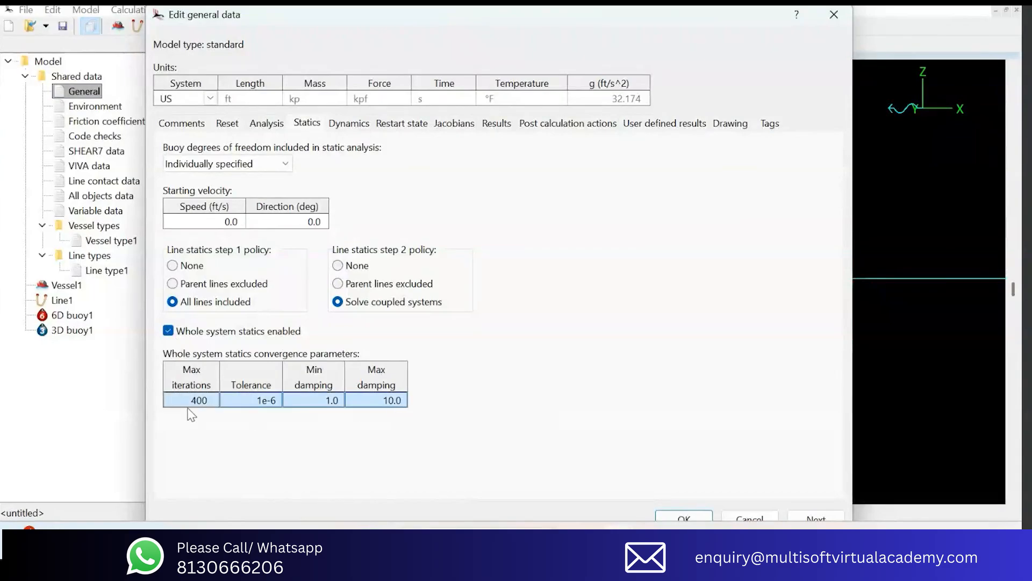
mouse_move(191, 402)
left_click(668, 540)
left_click(775, 488)
left_click_drag(518, 239, 375, 7)
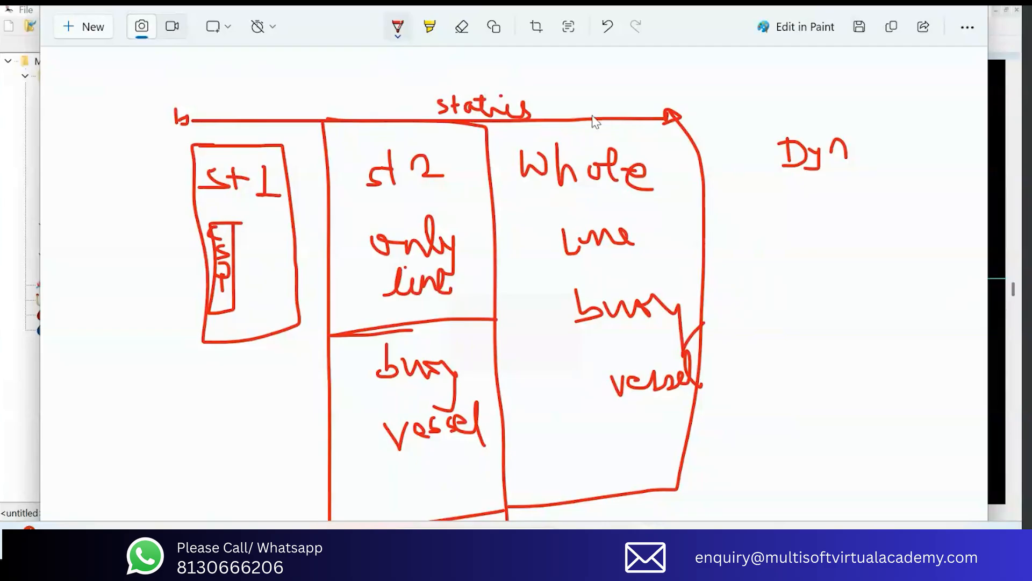
Step: Tick line, buoy and vessel under Whole, link its line entry to the st 2 column and box the "only line" text
mouse_move(652, 235)
left_mouse_down()
mouse_move(659, 242)
mouse_move(684, 215)
left_mouse_up()
left_click_drag(689, 301, 729, 266)
left_click_drag(715, 356, 744, 342)
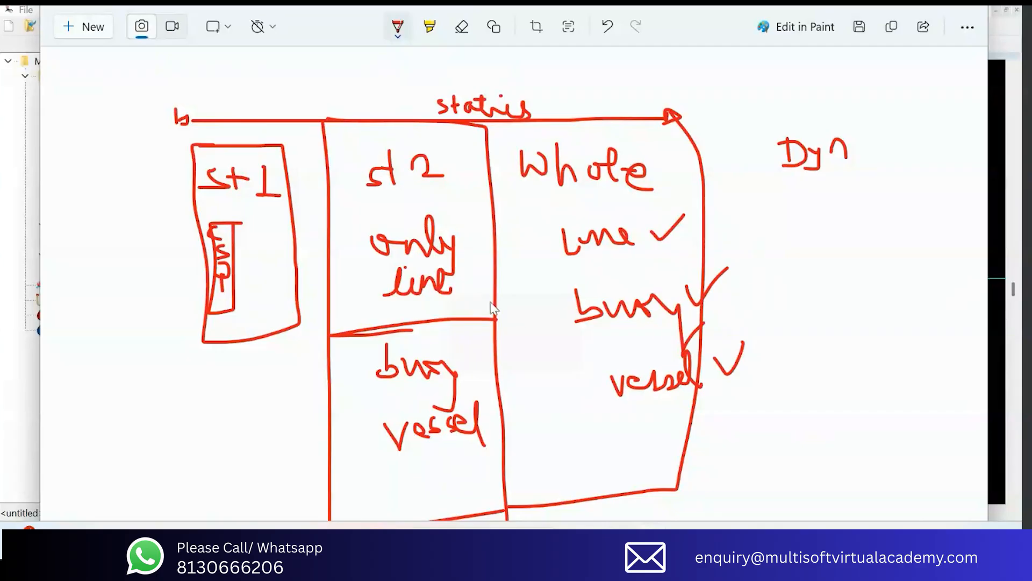
left_click_drag(465, 262, 548, 243)
mouse_move(358, 221)
left_mouse_down()
mouse_move(369, 318)
mouse_move(473, 272)
mouse_move(423, 219)
mouse_move(354, 211)
left_mouse_up()
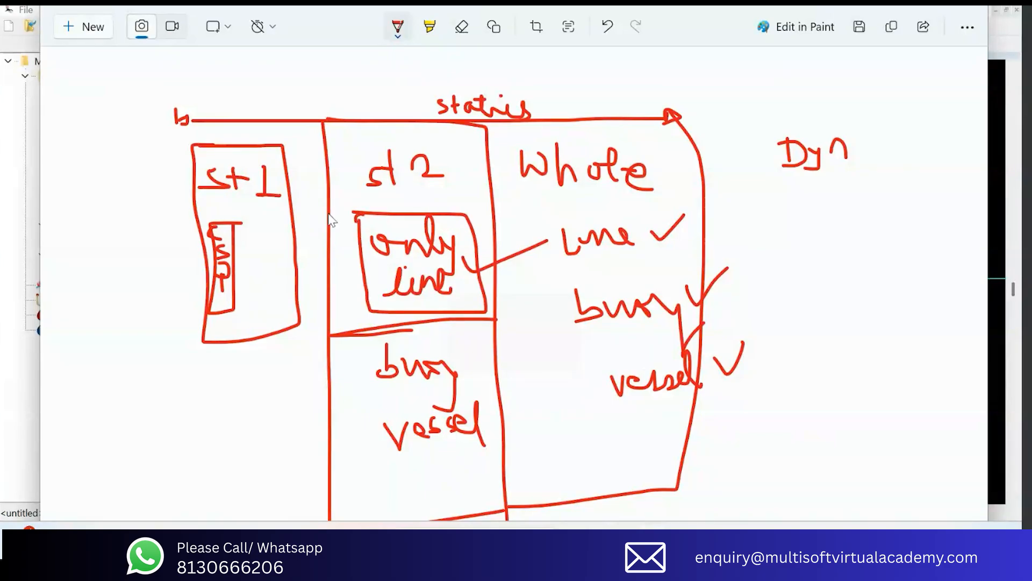
Step: Re-outline the "only line" box under st 2, draw a large outline around the Whole column, and return to OrcaFlex
left_click(426, 196)
mouse_move(362, 220)
left_mouse_down()
mouse_move(465, 218)
mouse_move(488, 298)
mouse_move(467, 314)
mouse_move(415, 313)
left_mouse_up()
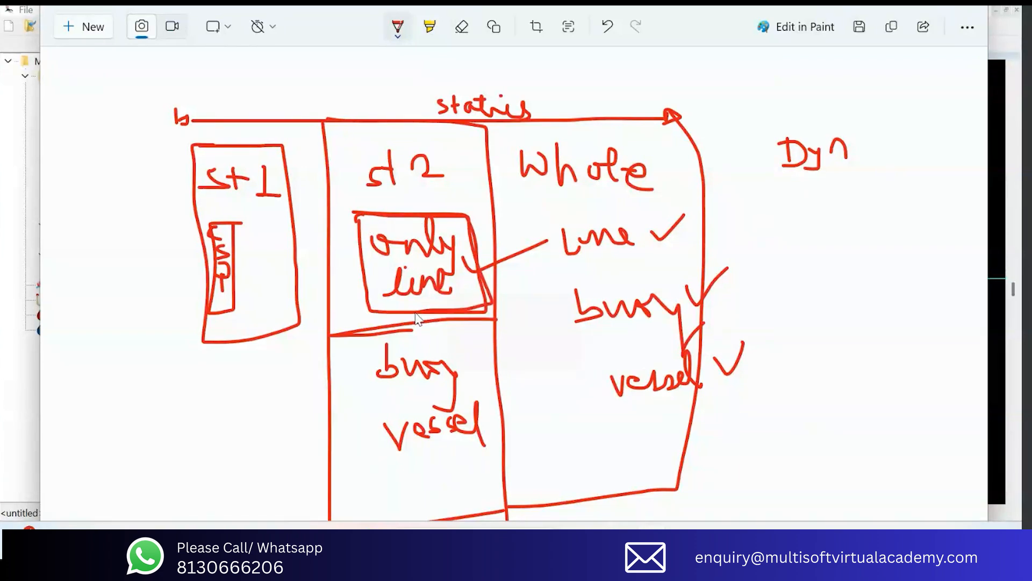
mouse_move(352, 216)
left_mouse_down()
mouse_move(412, 218)
mouse_move(485, 266)
mouse_move(490, 314)
left_mouse_up()
left_click_drag(485, 122, 491, 162)
mouse_move(383, 211)
left_mouse_down()
mouse_move(358, 253)
mouse_move(497, 315)
mouse_move(496, 294)
left_mouse_up()
mouse_move(511, 122)
left_mouse_down()
mouse_move(500, 171)
mouse_move(587, 466)
mouse_move(724, 352)
left_mouse_up()
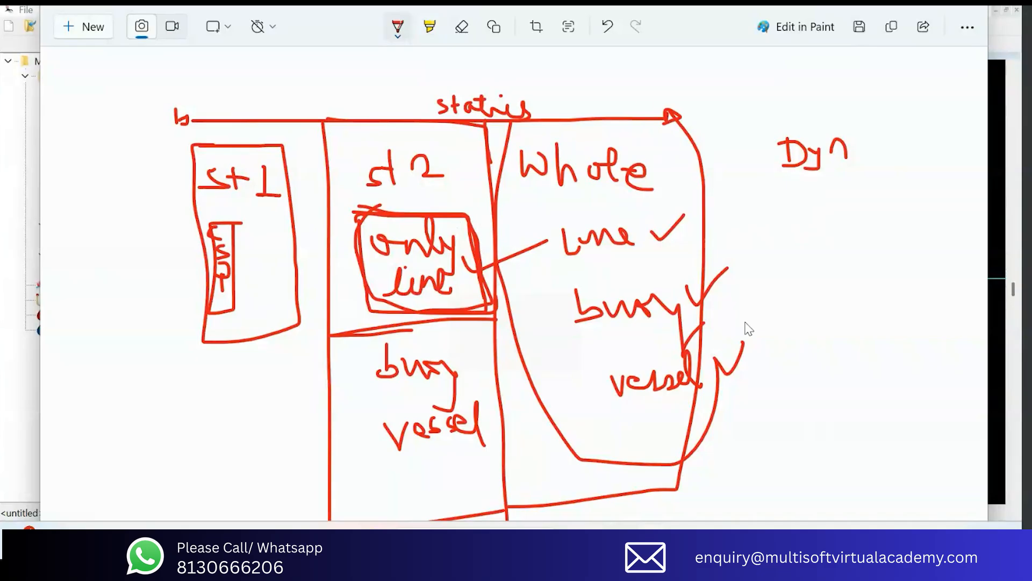
left_click(892, 7)
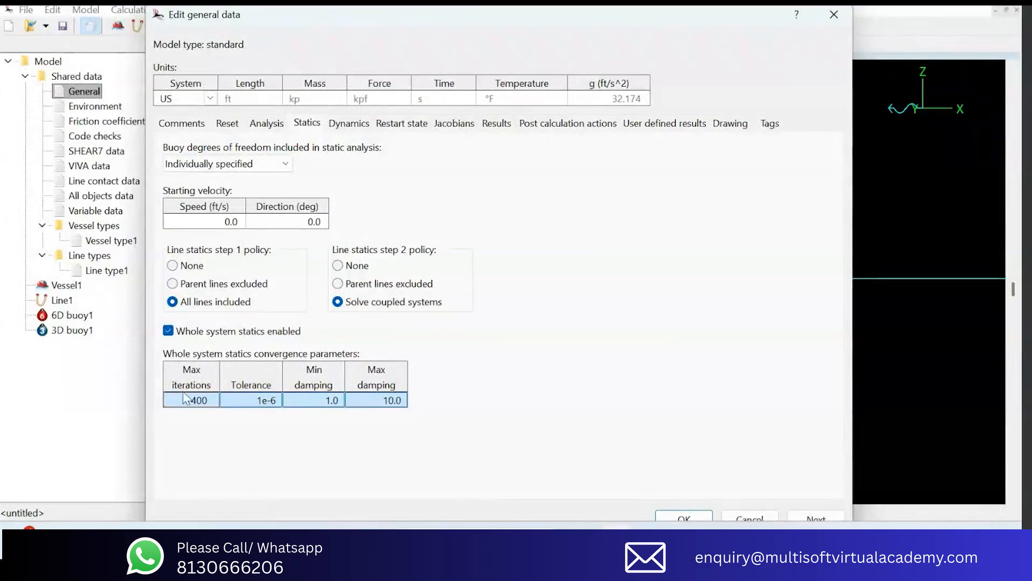
Step: Reopen the statics sketch and trace further outlines around the "only line" box and the Whole column
mouse_move(651, 538)
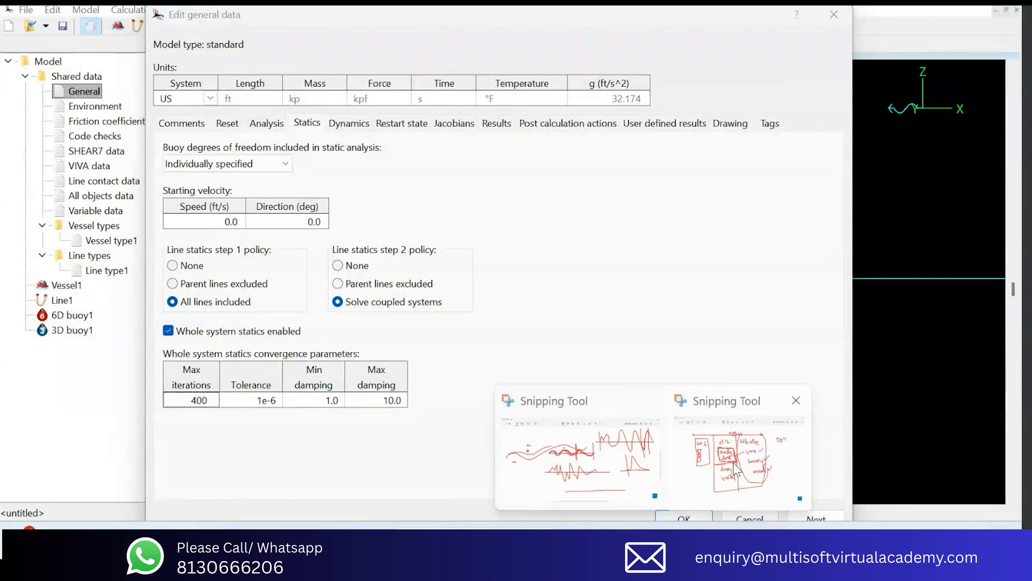
left_click(738, 469)
mouse_move(361, 216)
left_mouse_down()
mouse_move(383, 317)
mouse_move(508, 323)
mouse_move(473, 242)
left_mouse_up()
mouse_move(644, 139)
left_mouse_down()
mouse_move(538, 138)
mouse_move(560, 470)
mouse_move(707, 475)
mouse_move(705, 132)
mouse_move(660, 113)
mouse_move(641, 118)
left_mouse_up()
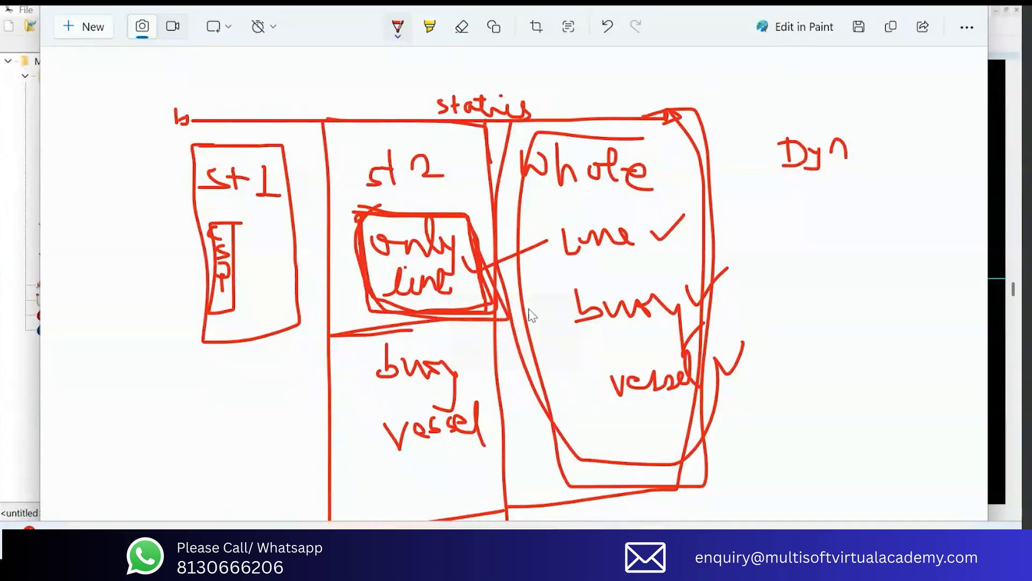
Step: Return to OrcaFlex, highlight the whole system convergence parameters again, and close the general data form without changes
left_click(902, 6)
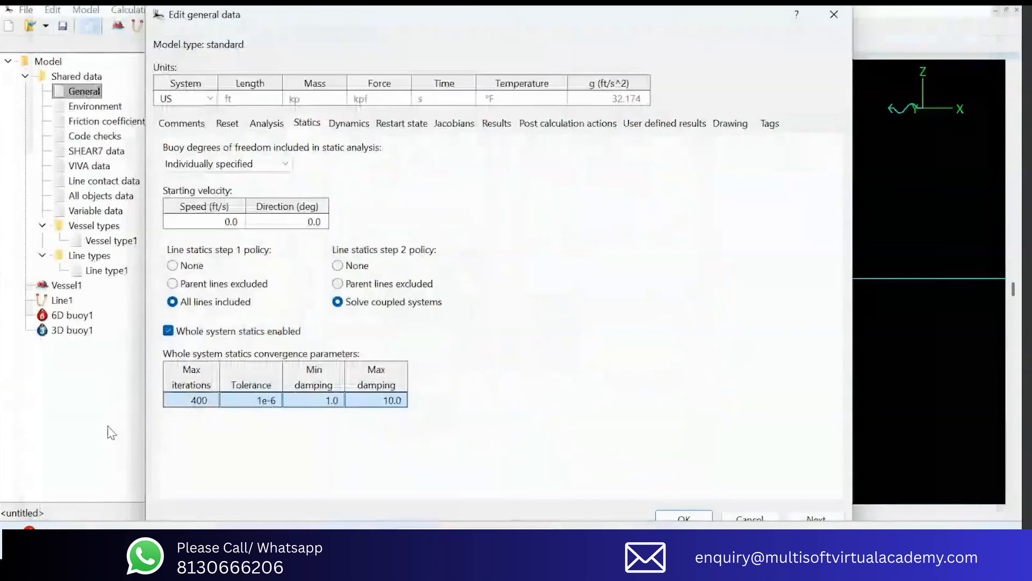
left_click_drag(185, 405, 377, 403)
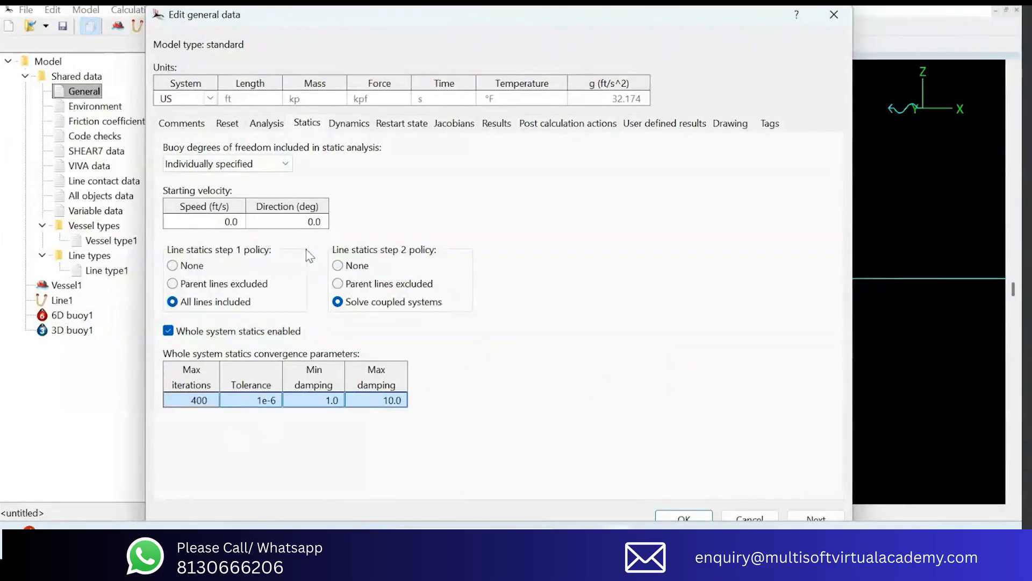
left_click(834, 14)
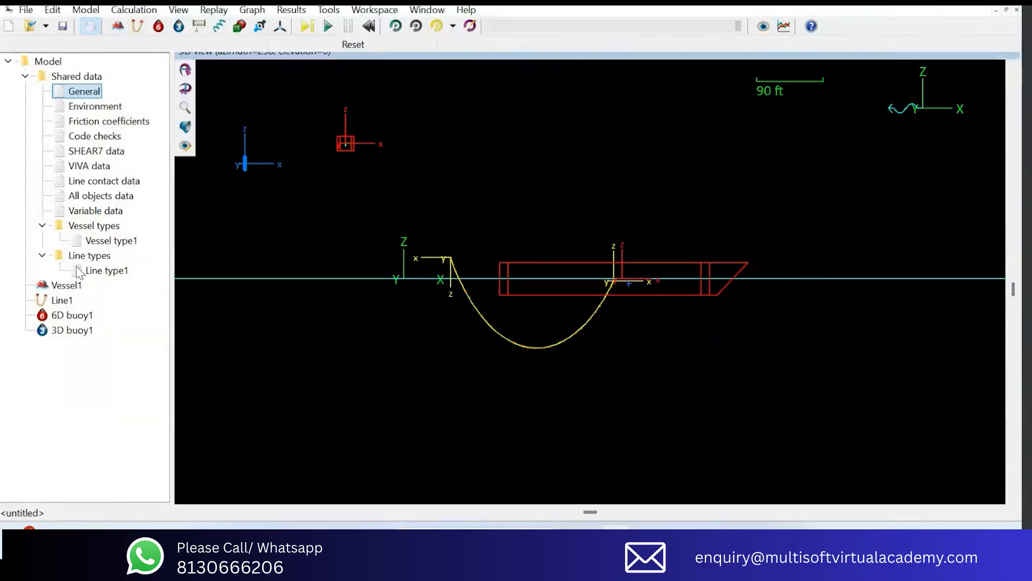
Step: Open Line1's data and examine the max iterations, tolerance, min damping and max damping of its full statics convergence
left_click(62, 300)
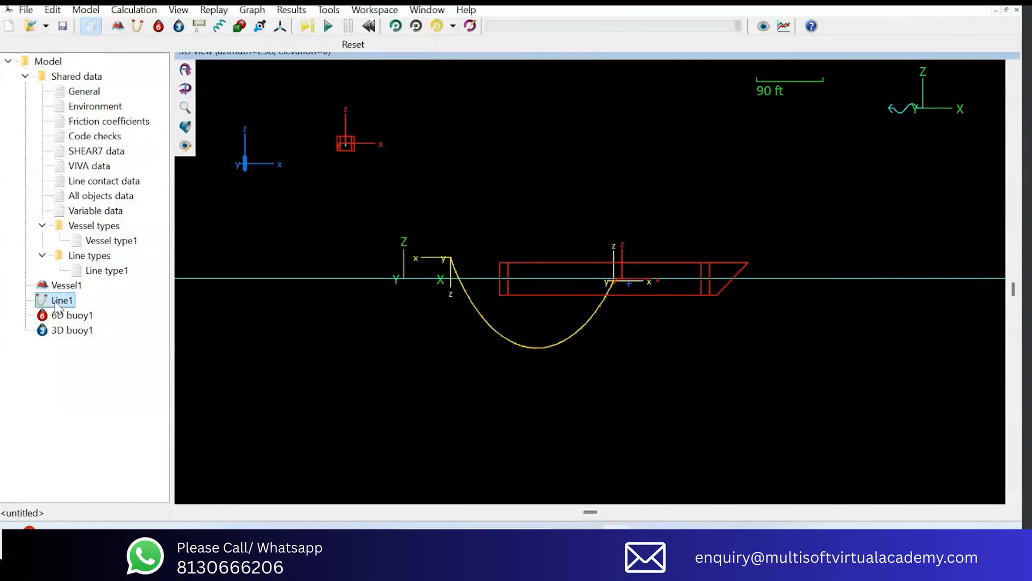
double_click(480, 320)
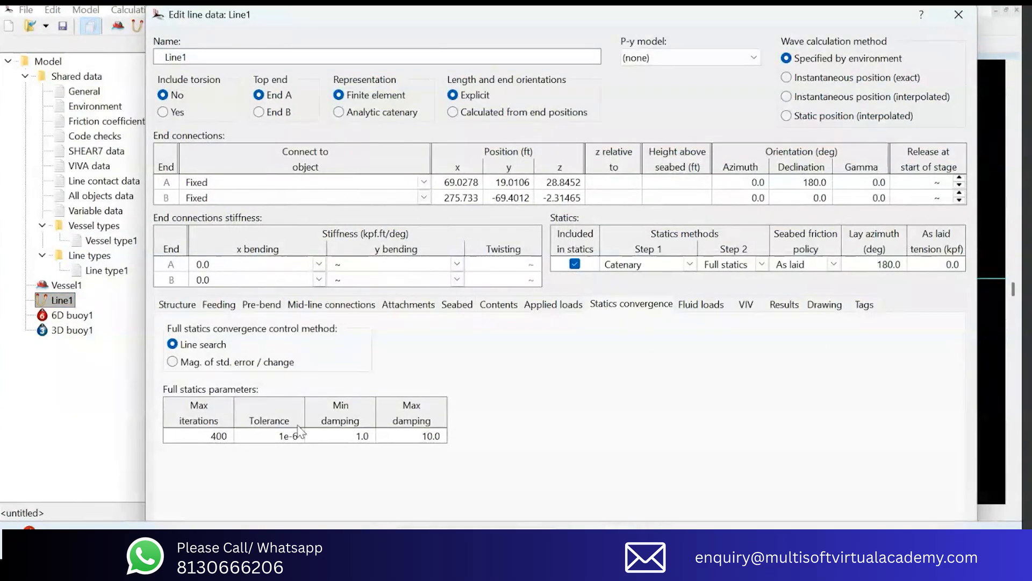
left_click_drag(216, 436, 371, 443)
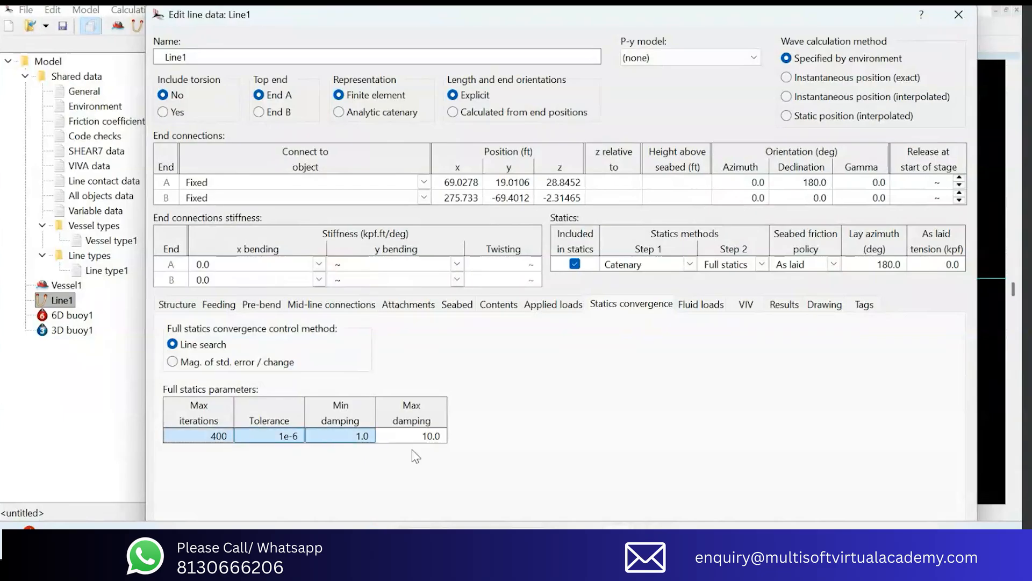
left_click(221, 434)
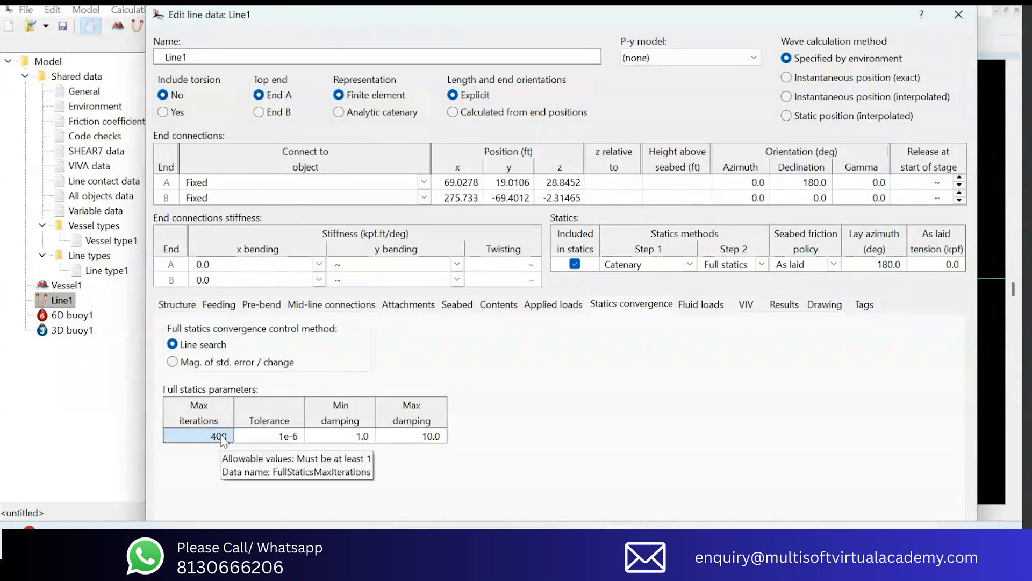
left_click(290, 437)
left_click(362, 438)
left_click(410, 437)
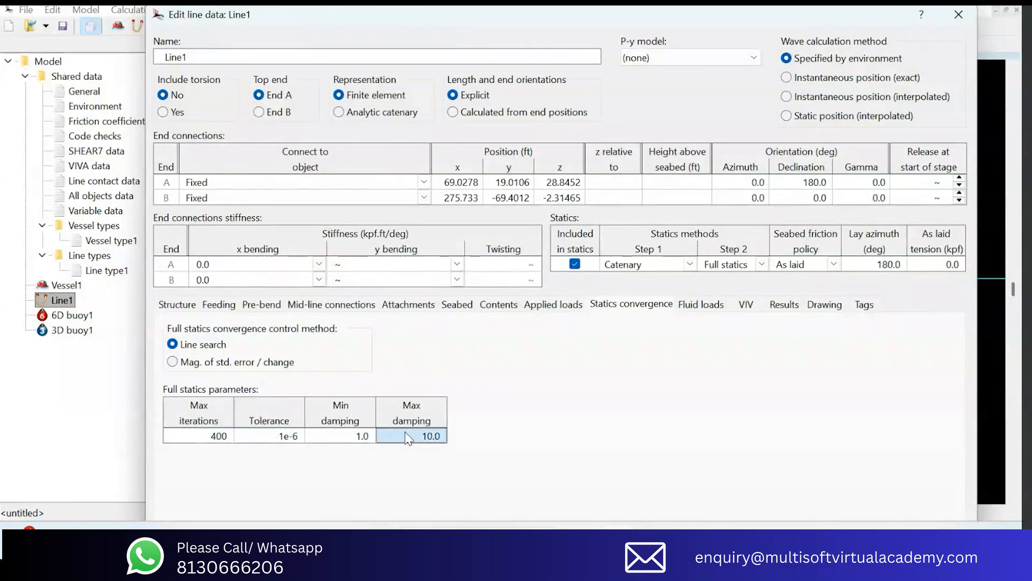
left_click(226, 436)
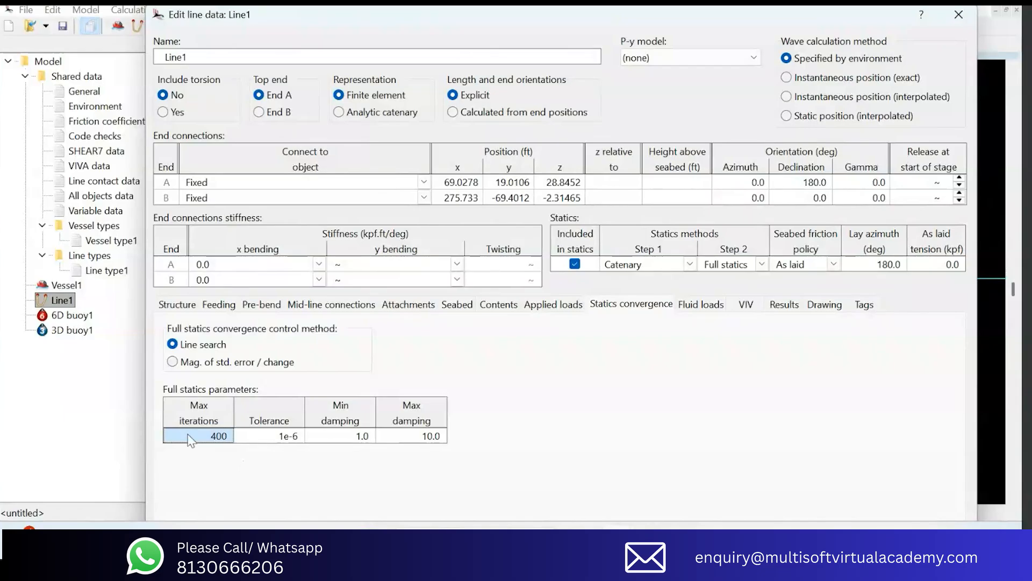
Step: Move the Line1 form up and check its step 1 and step 2 statics methods
left_click_drag(630, 14, 632, 0)
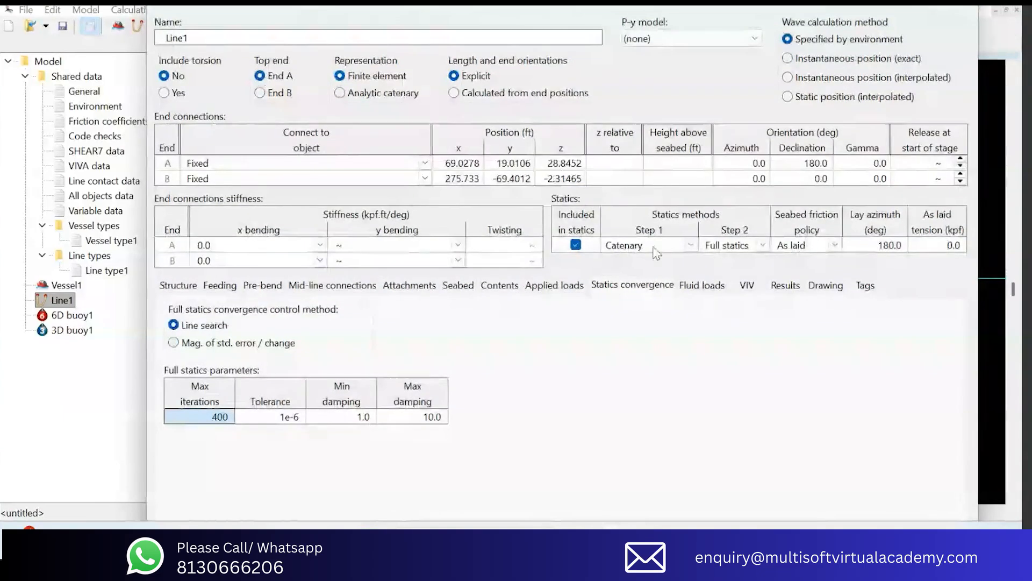
left_click(693, 246)
left_click(692, 246)
left_click(697, 249)
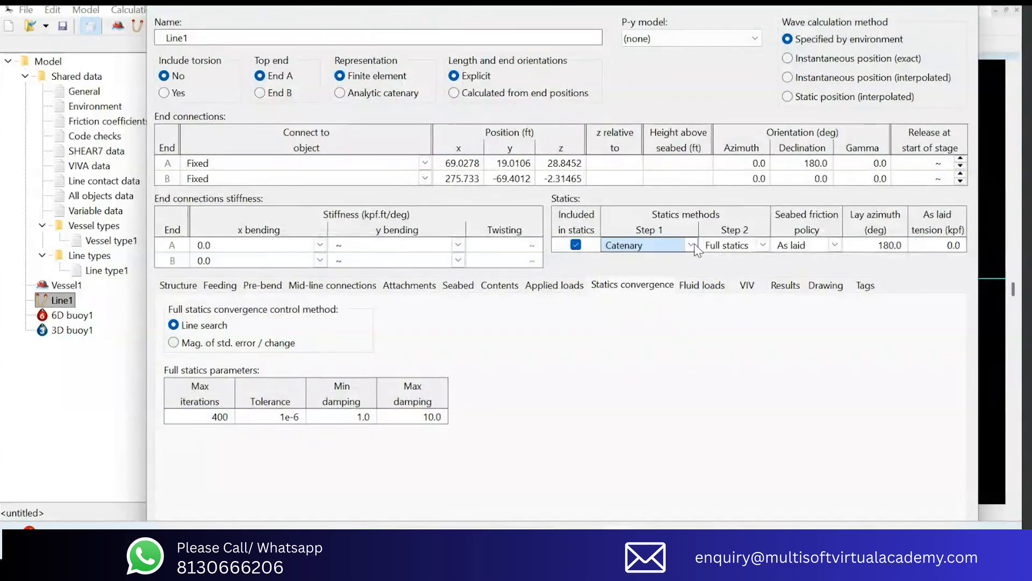
left_click(735, 251)
Step: Compare the max iterations and tolerance among Line1's full statics parameters
mouse_move(204, 418)
left_mouse_down()
mouse_move(411, 419)
mouse_move(332, 430)
mouse_move(409, 422)
mouse_move(221, 415)
left_mouse_up()
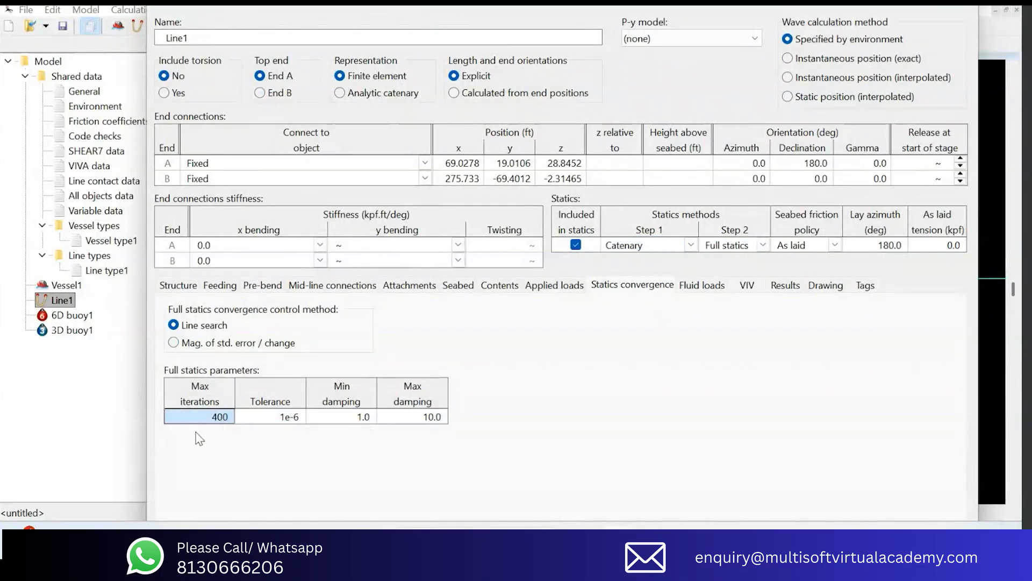
left_click(285, 416)
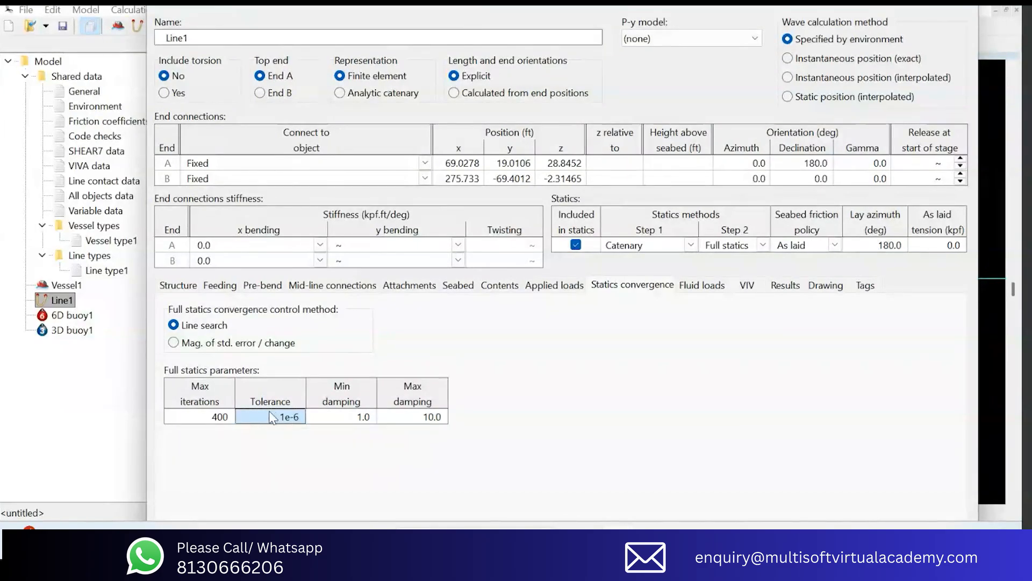
left_click(214, 422)
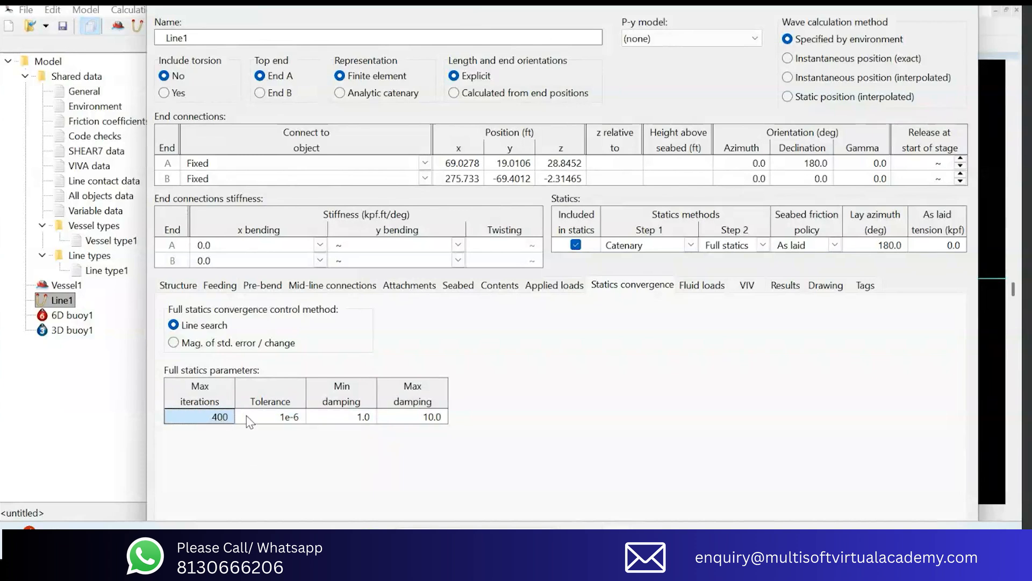
left_click(264, 417)
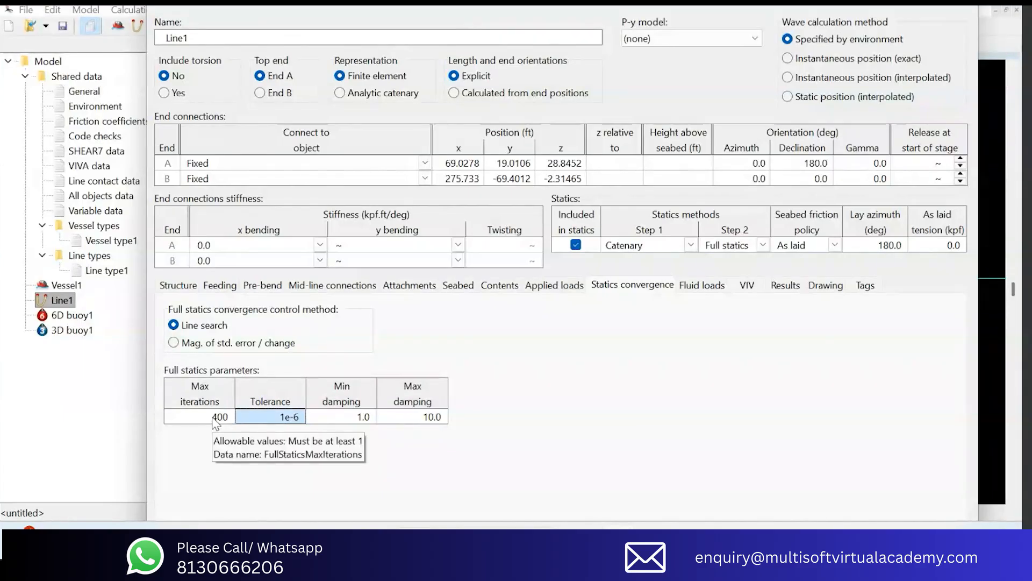
Step: On a blank Snipping Tool canvas, draw a red bowed line and a dark green line joining its ends, labelled "eq"
mouse_move(502, 89)
left_mouse_down()
mouse_move(477, 144)
mouse_move(465, 278)
mouse_move(527, 349)
left_mouse_up()
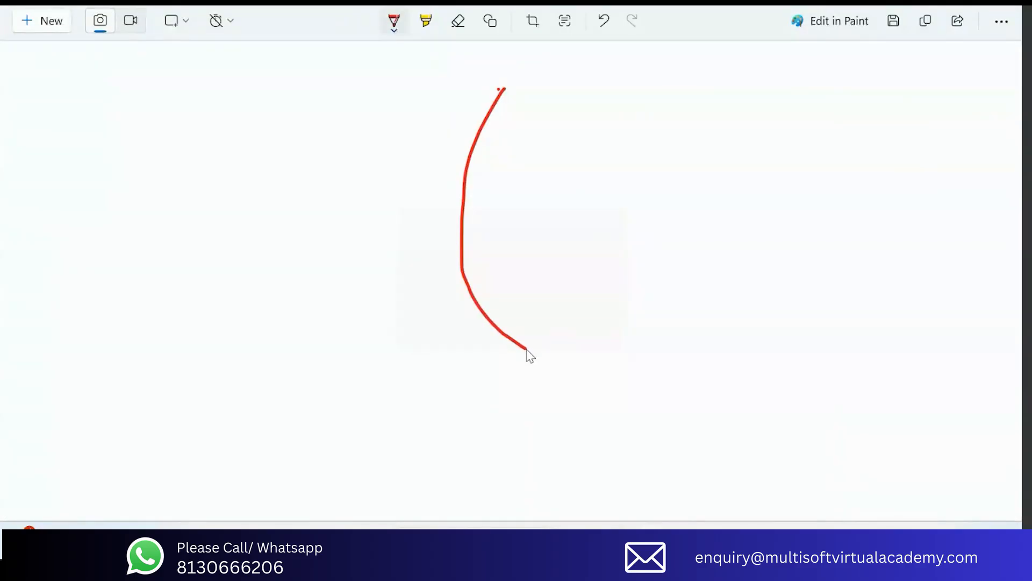
left_click(398, 31)
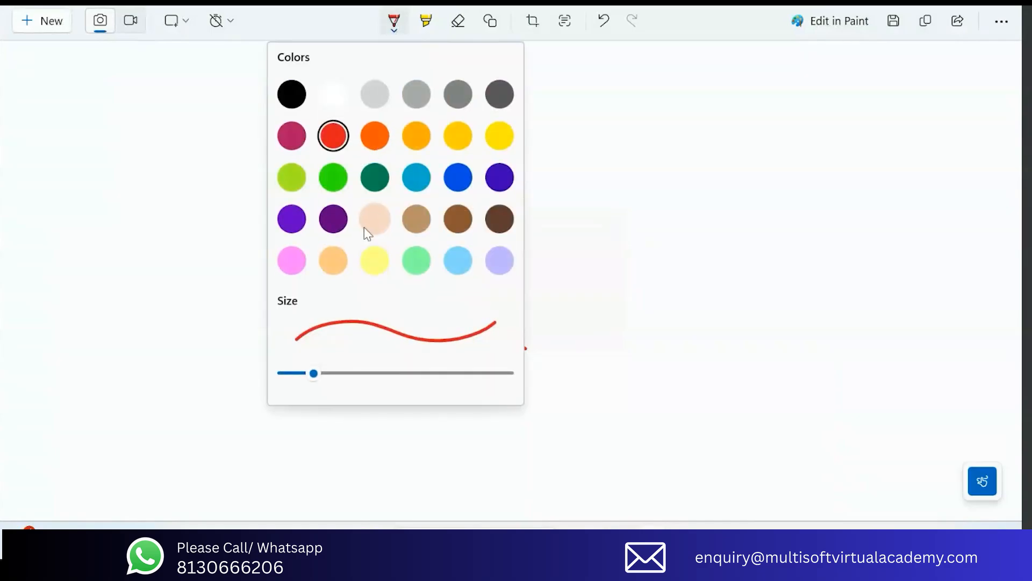
left_click(378, 181)
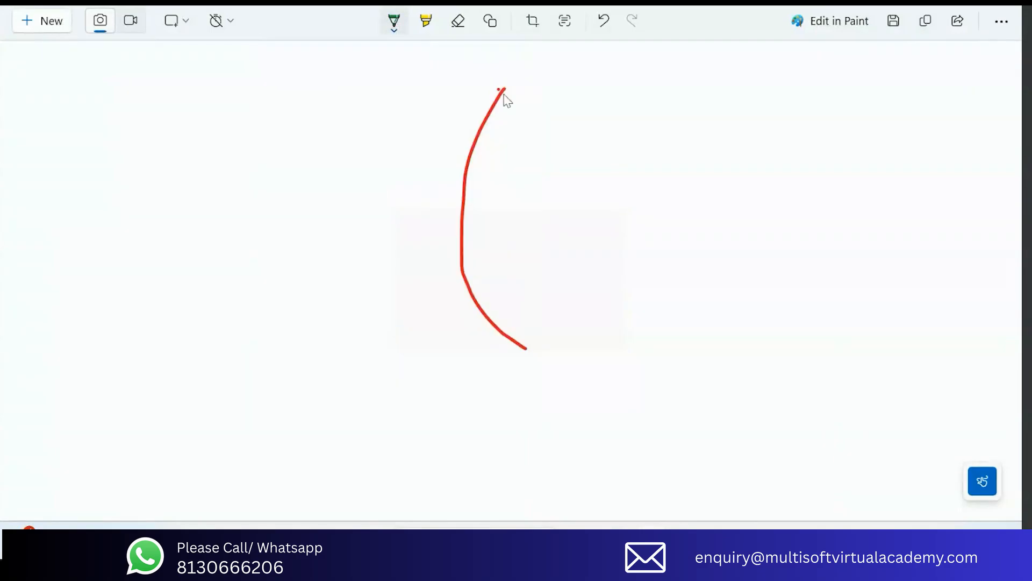
left_click_drag(505, 89, 528, 349)
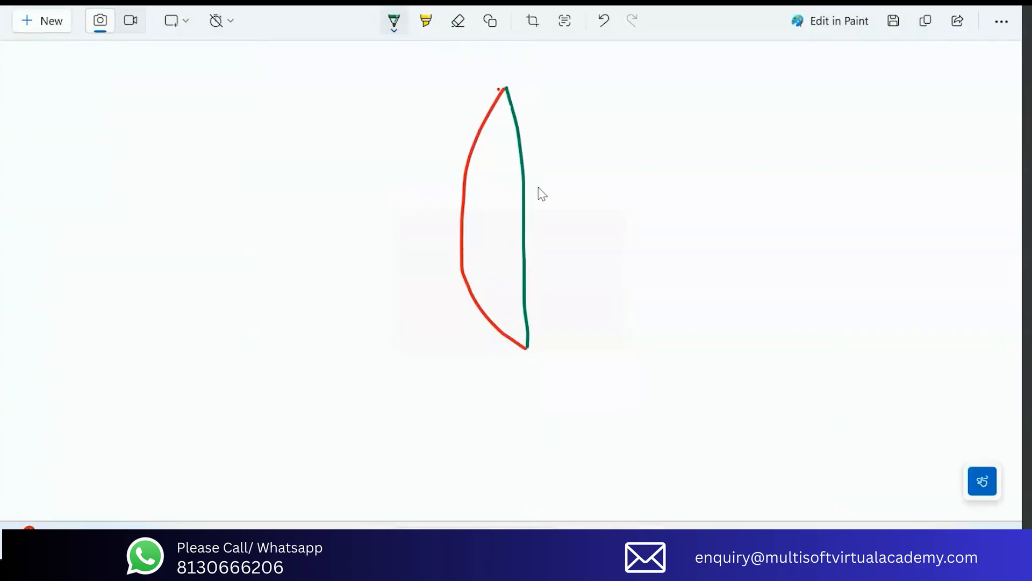
mouse_move(526, 266)
left_mouse_down()
mouse_move(553, 275)
mouse_move(557, 264)
left_mouse_up()
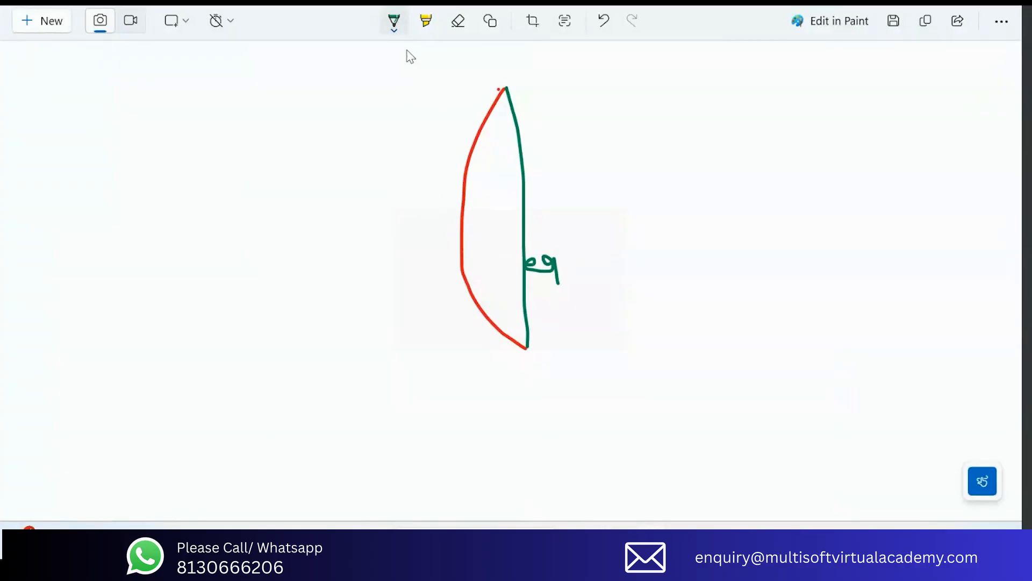
Step: Switch the pen back to red, label the bowed line "in" and trace further red strokes along it
left_click(394, 27)
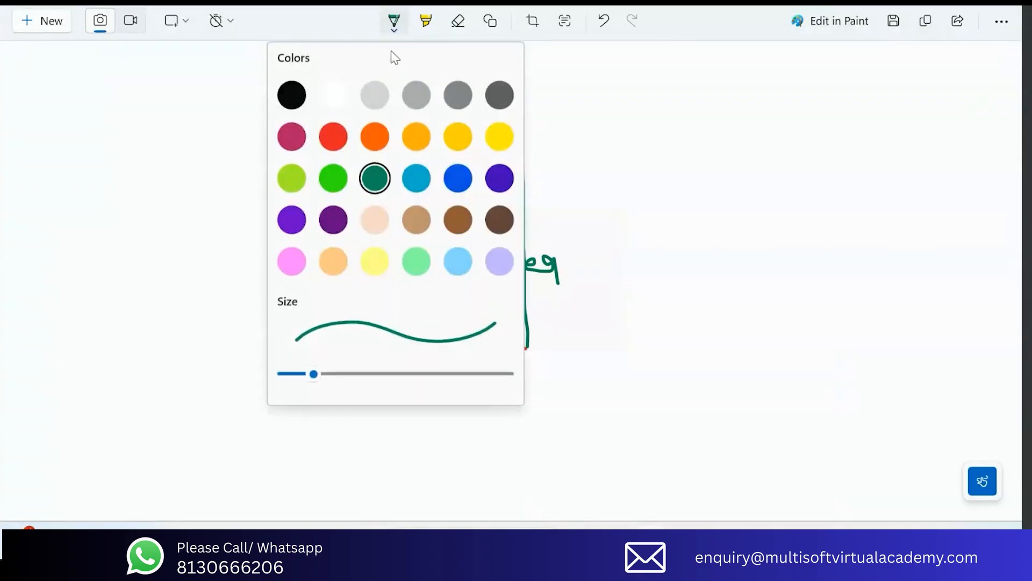
left_click(334, 137)
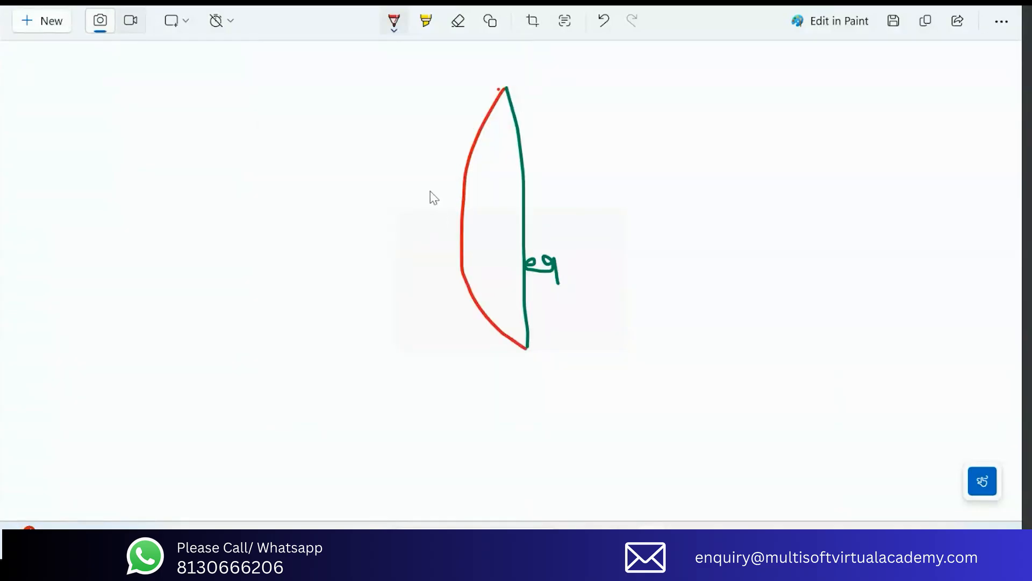
mouse_move(435, 185)
left_mouse_down()
mouse_move(435, 194)
mouse_move(457, 194)
left_mouse_up()
mouse_move(506, 87)
left_mouse_down()
mouse_move(458, 199)
mouse_move(454, 264)
mouse_move(517, 345)
mouse_move(475, 317)
mouse_move(458, 263)
mouse_move(464, 180)
mouse_move(507, 89)
left_mouse_up()
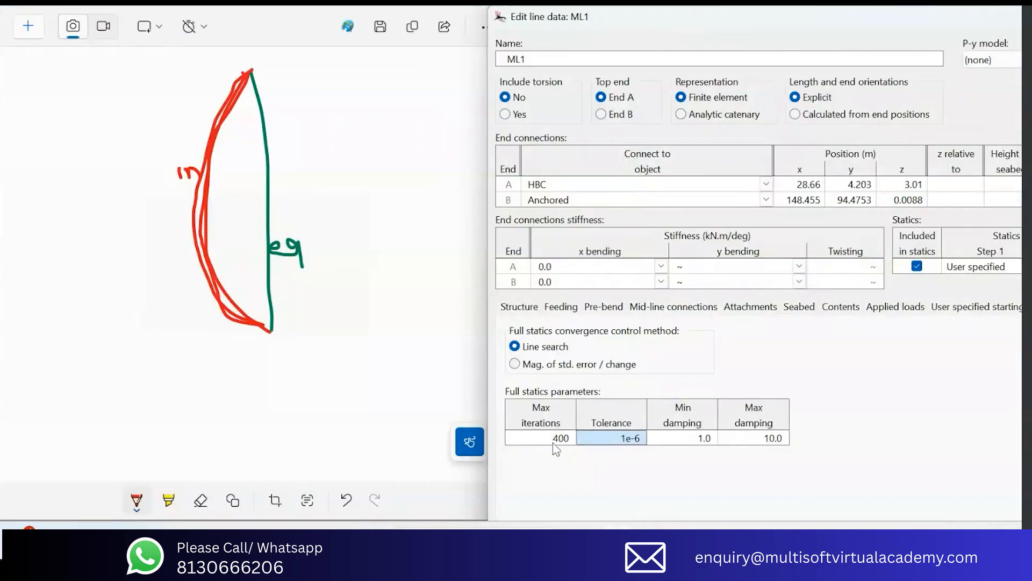
Step: Examine the full statics max iterations and tolerance in ML1's data beside the sketch, and return to the sketch window
left_click(552, 443)
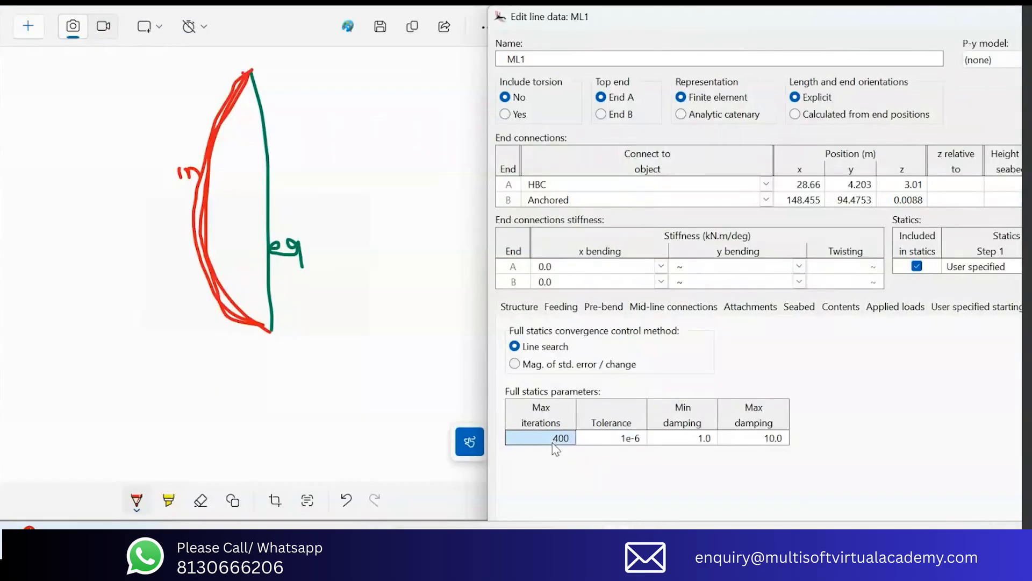
left_click(639, 442)
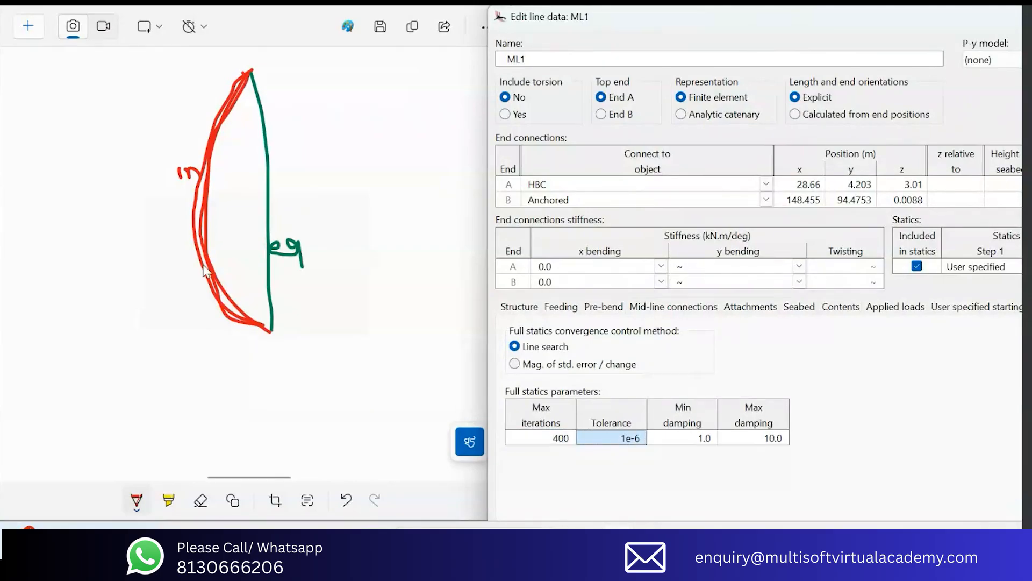
left_click(249, 330)
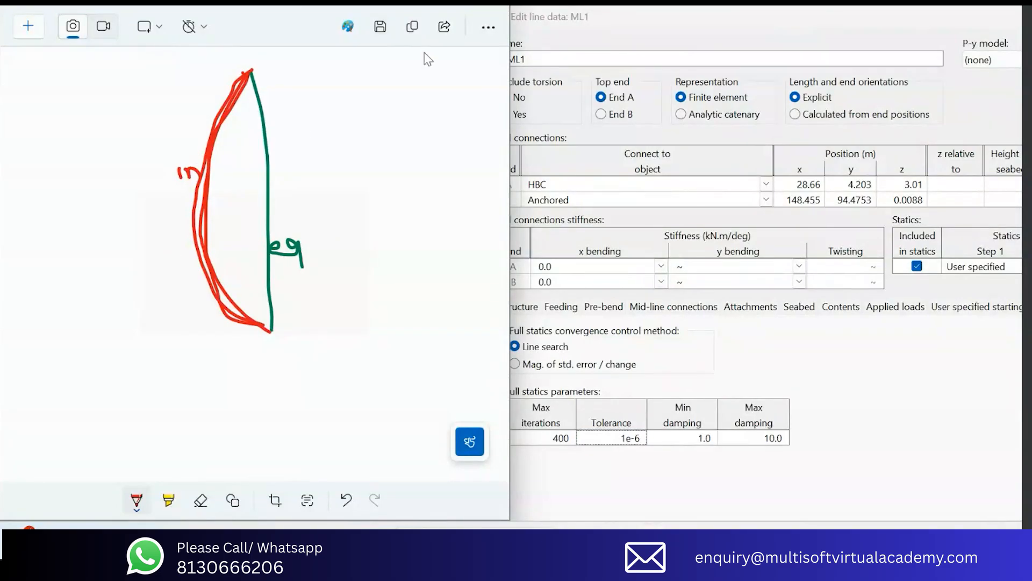
Step: Write "10" by the bowed line, draw a red offset and intermediate line toward "eq", and check ML1's min and max damping
mouse_move(166, 335)
left_mouse_down()
mouse_move(188, 366)
mouse_move(213, 335)
mouse_move(198, 335)
left_mouse_up()
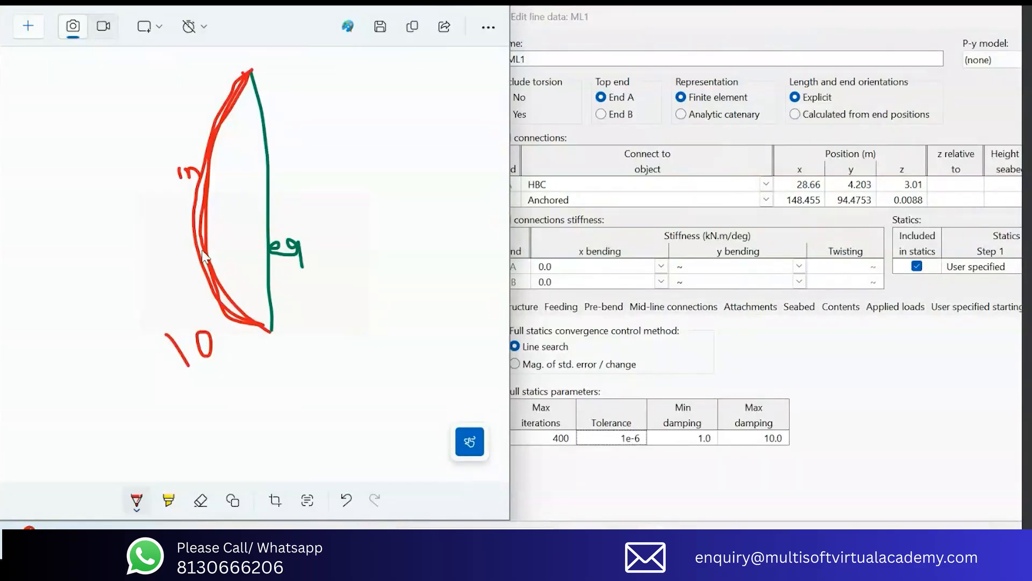
left_click_drag(203, 249, 239, 245)
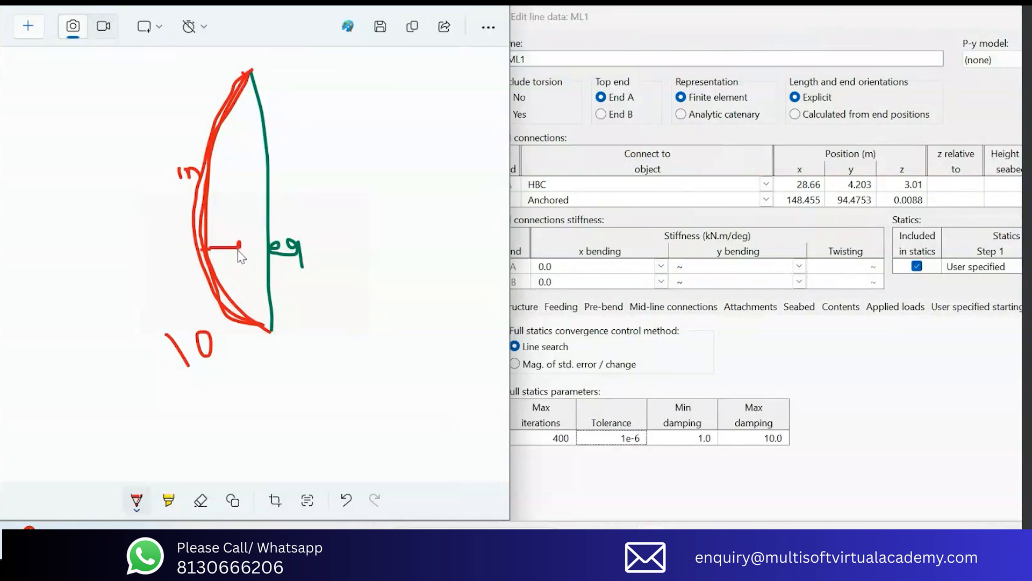
mouse_move(253, 78)
left_mouse_down()
mouse_move(235, 244)
mouse_move(262, 318)
left_mouse_up()
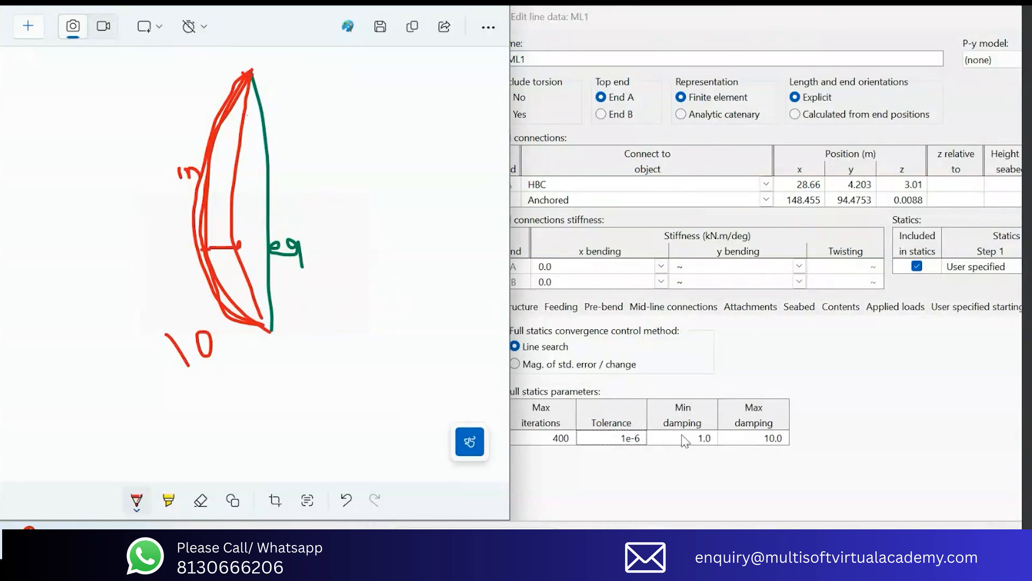
left_click_drag(687, 439, 763, 438)
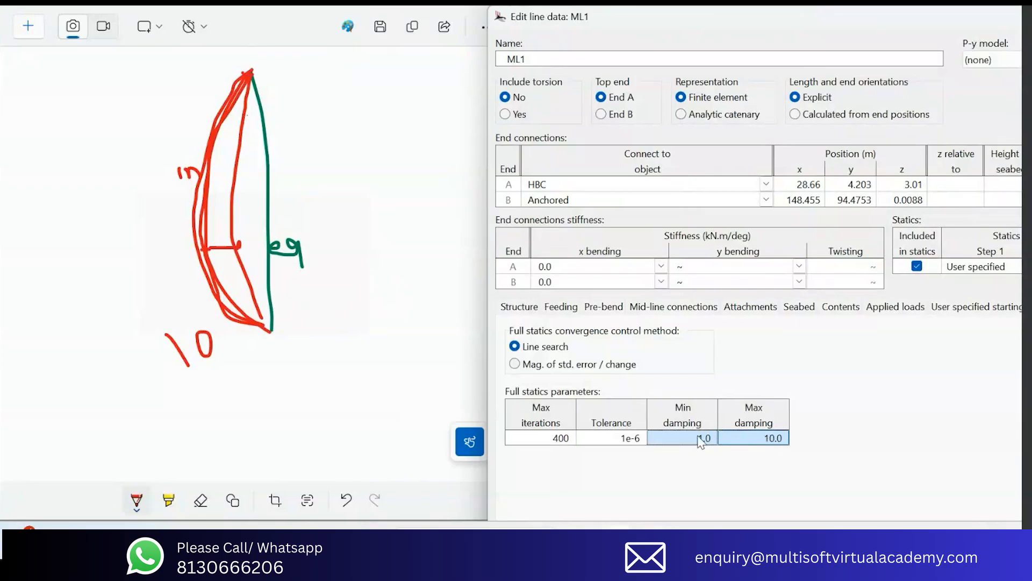
left_click(201, 198)
left_click_drag(207, 199, 225, 200)
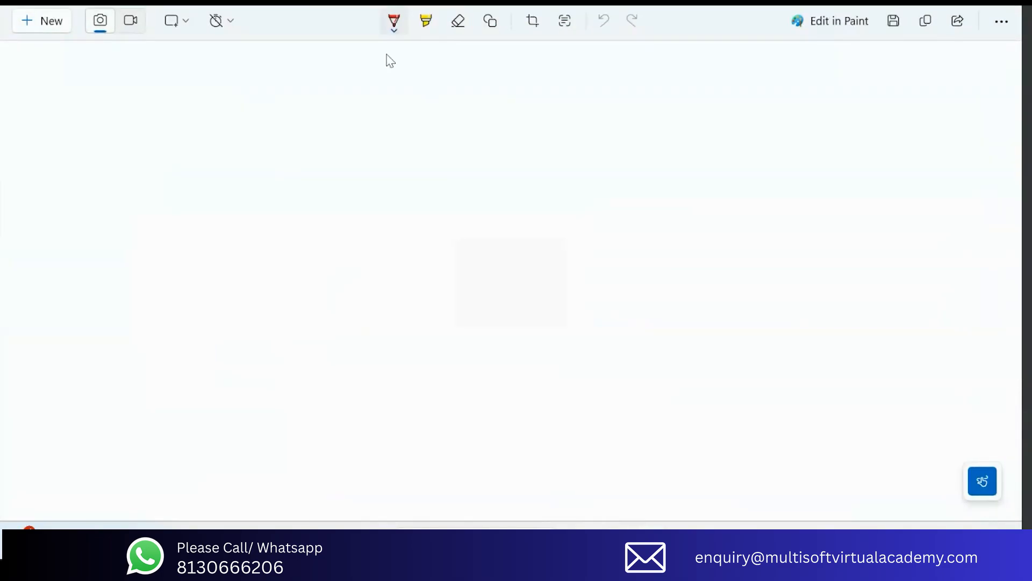
Step: On a blank canvas, draw a dark green upright line and a wide red curve joining its ends, placing the sketch beside ML1's data
left_click(393, 25)
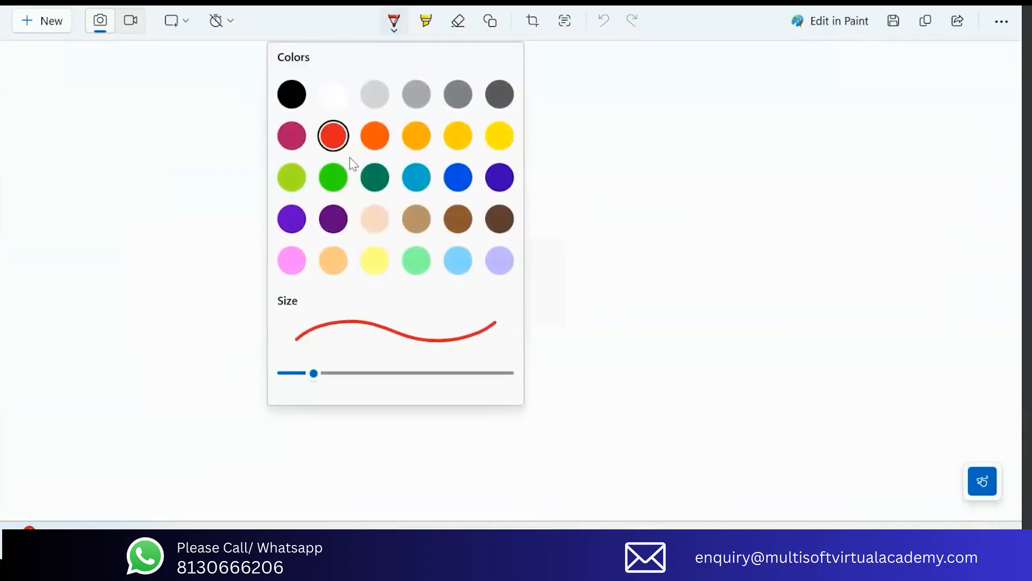
left_click(375, 177)
left_click_drag(578, 126, 597, 430)
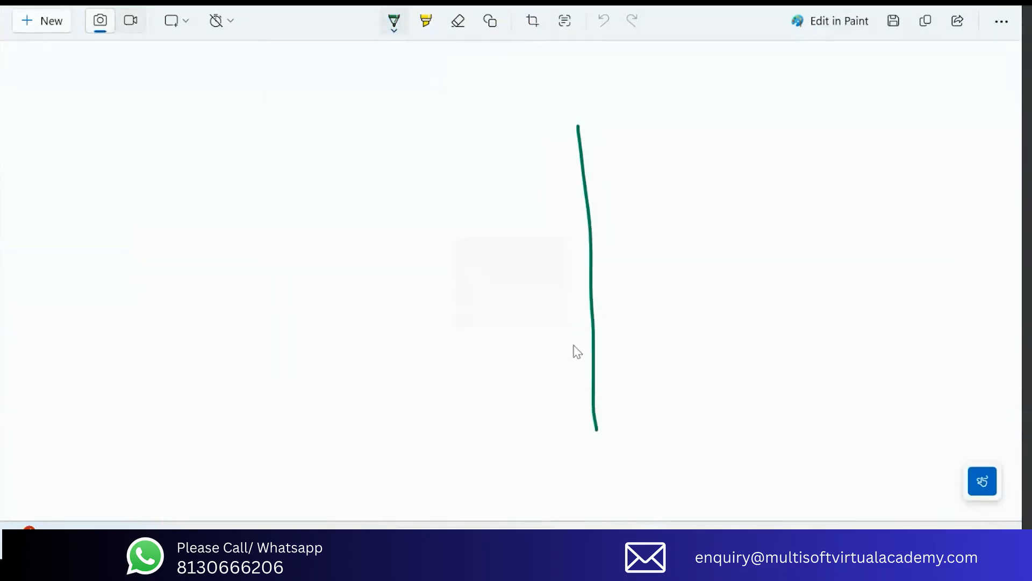
left_click(394, 24)
left_click(334, 134)
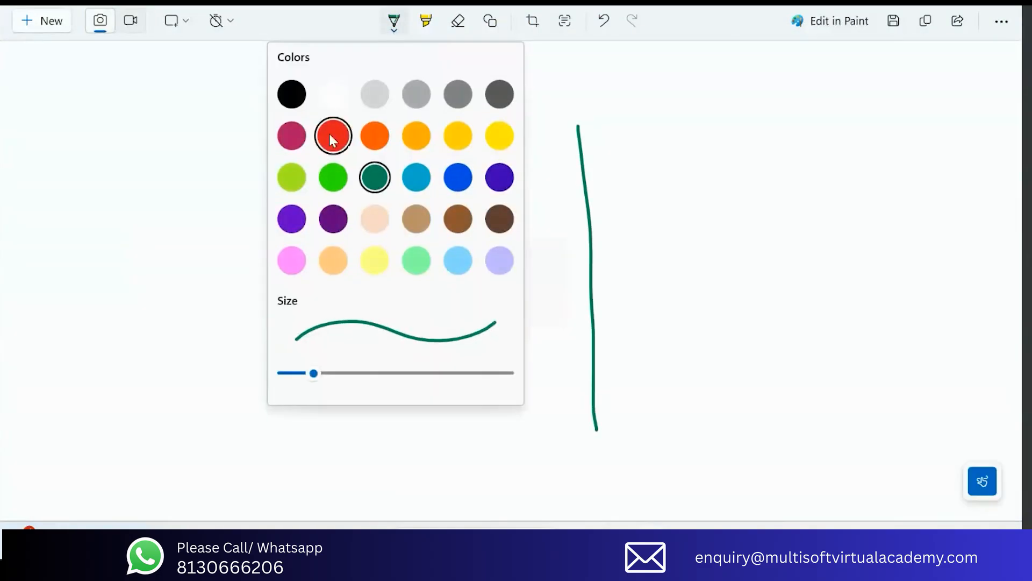
mouse_move(574, 128)
left_mouse_down()
mouse_move(548, 129)
mouse_move(326, 415)
mouse_move(584, 462)
mouse_move(607, 448)
mouse_move(598, 454)
left_mouse_up()
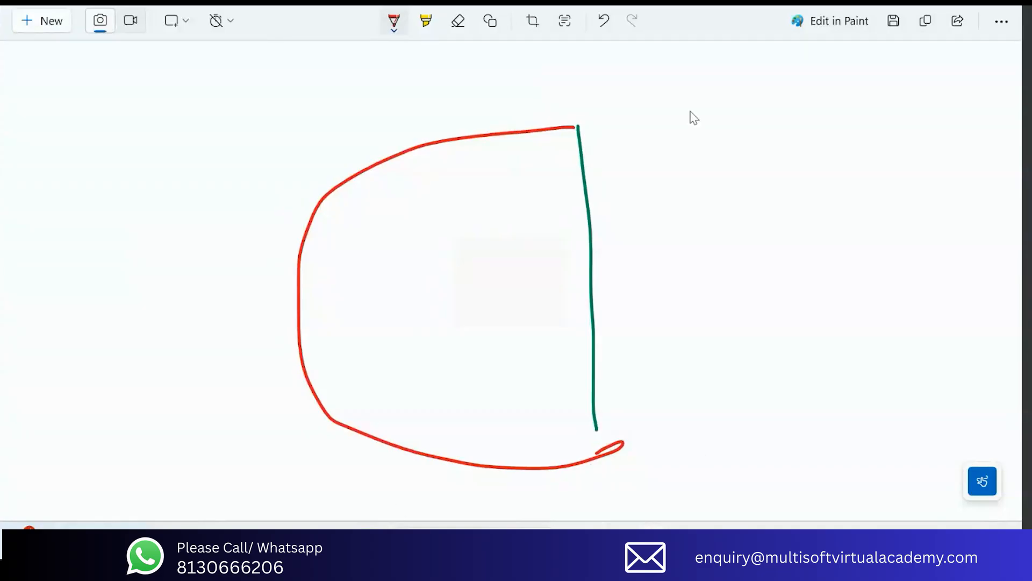
key("super+Left")
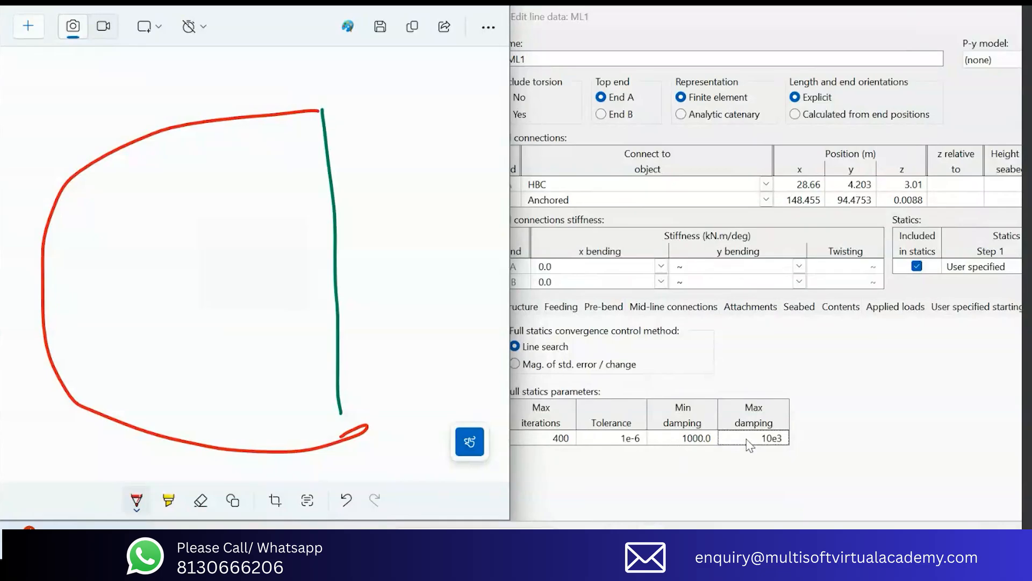
Step: Check the tolerance in ML1's full statics parameters and write "1000" in red above the wide curve
left_click(600, 444)
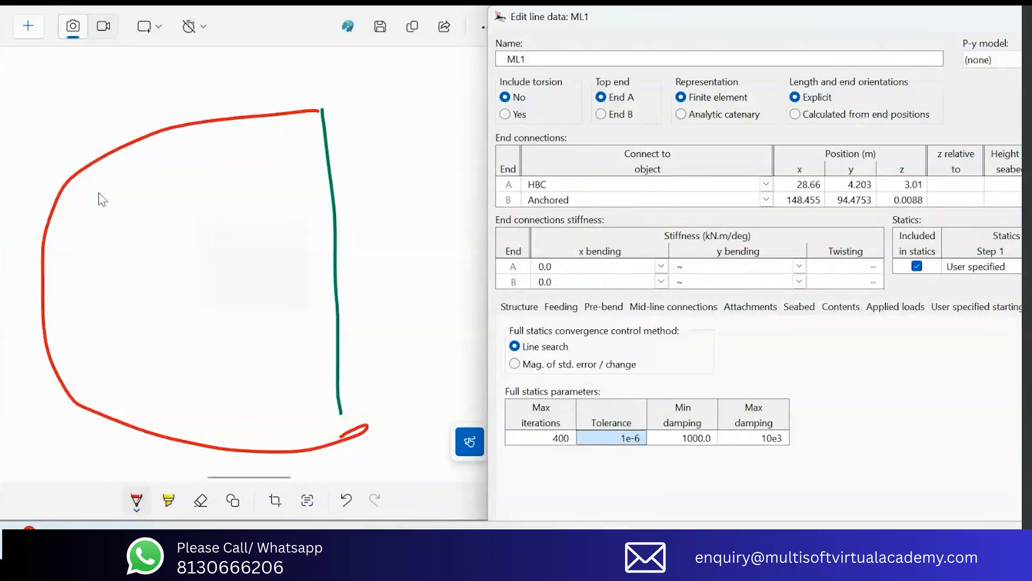
left_click(318, 111)
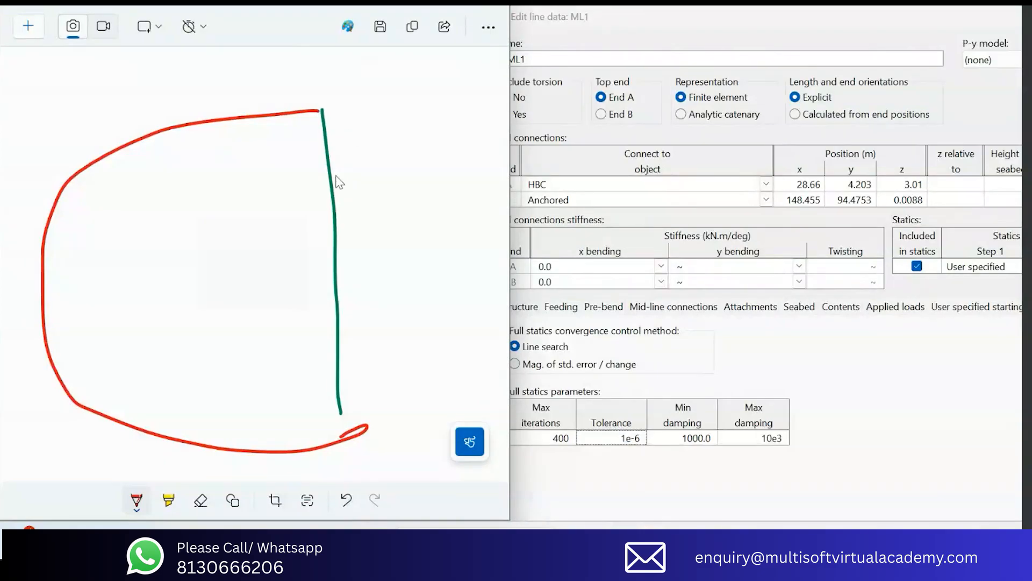
mouse_move(136, 85)
left_mouse_down()
mouse_move(144, 106)
mouse_move(174, 76)
mouse_move(221, 86)
mouse_move(253, 74)
mouse_move(254, 86)
left_mouse_up()
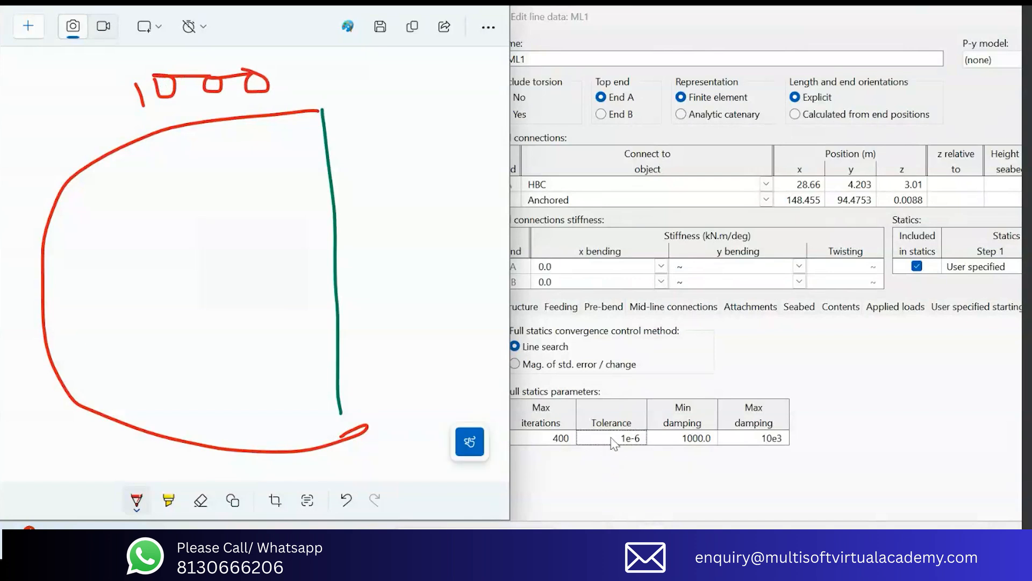
Step: Compare ML1's tolerance, min damping and max damping, and write the relation "Δ ∝ 1/D" in red beside the sketch
left_click(626, 442)
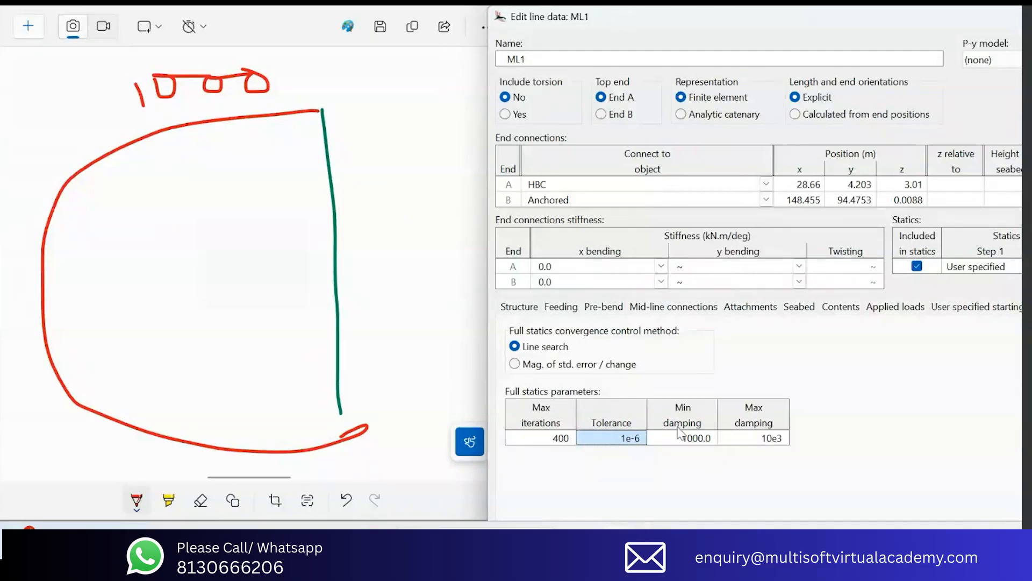
left_click_drag(689, 439, 795, 437)
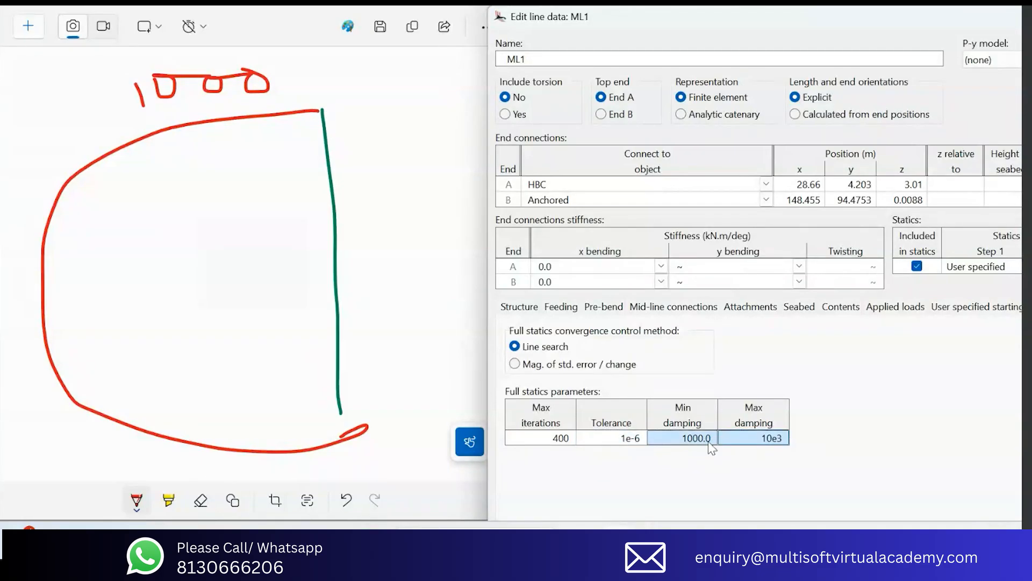
left_click(397, 98)
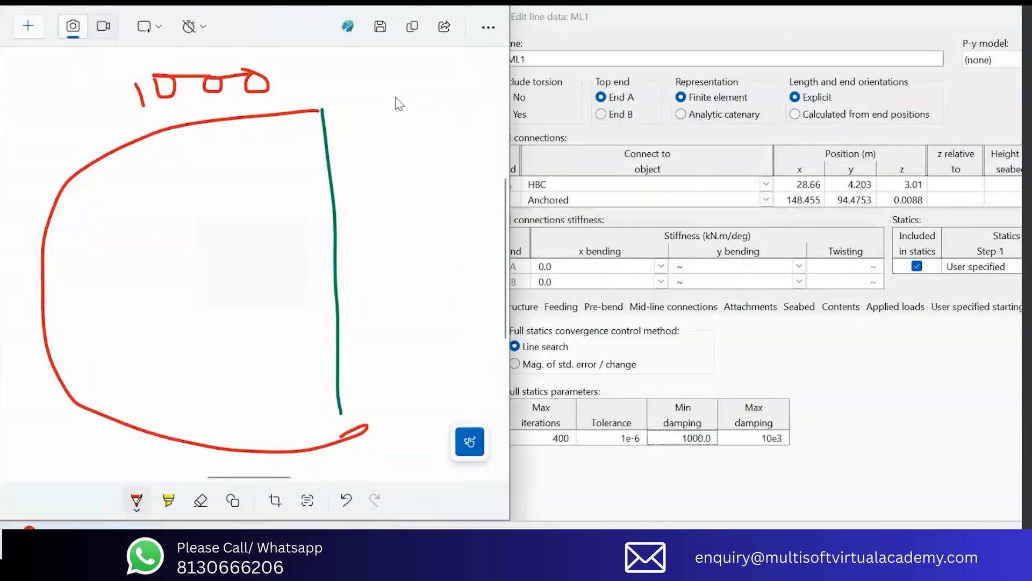
left_click_drag(412, 90, 404, 105)
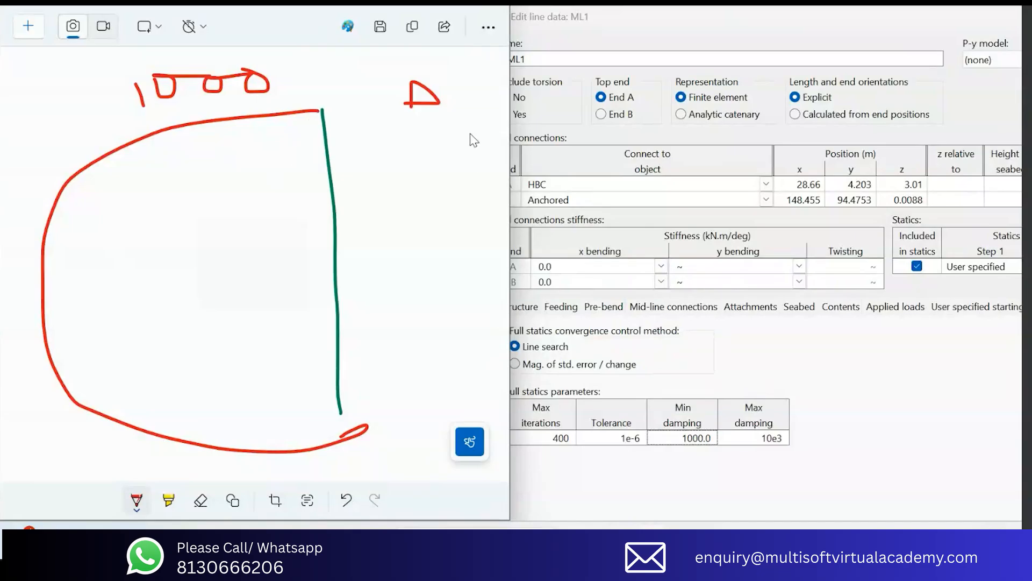
mouse_move(436, 85)
left_mouse_down()
mouse_move(445, 100)
mouse_move(461, 79)
mouse_move(504, 103)
mouse_move(468, 145)
left_mouse_up()
Step: Set ML1's full statics min damping to 1 and max damping to 10
mouse_move(686, 440)
left_mouse_down()
mouse_move(776, 434)
mouse_move(690, 438)
left_mouse_up()
left_click_drag(759, 441, 785, 433)
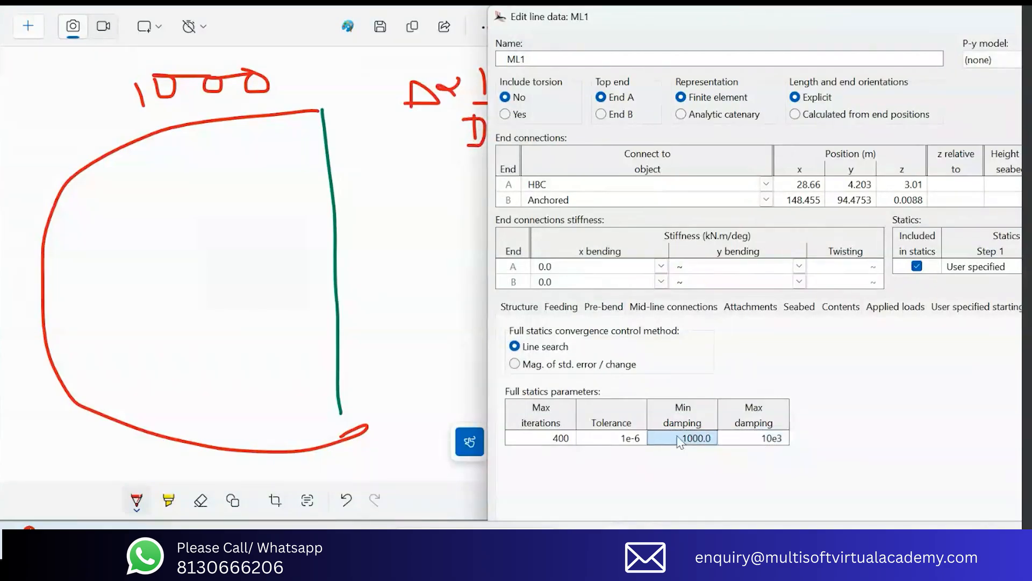
left_click(697, 442)
type("1")
key("Return")
left_click(748, 442)
type("10")
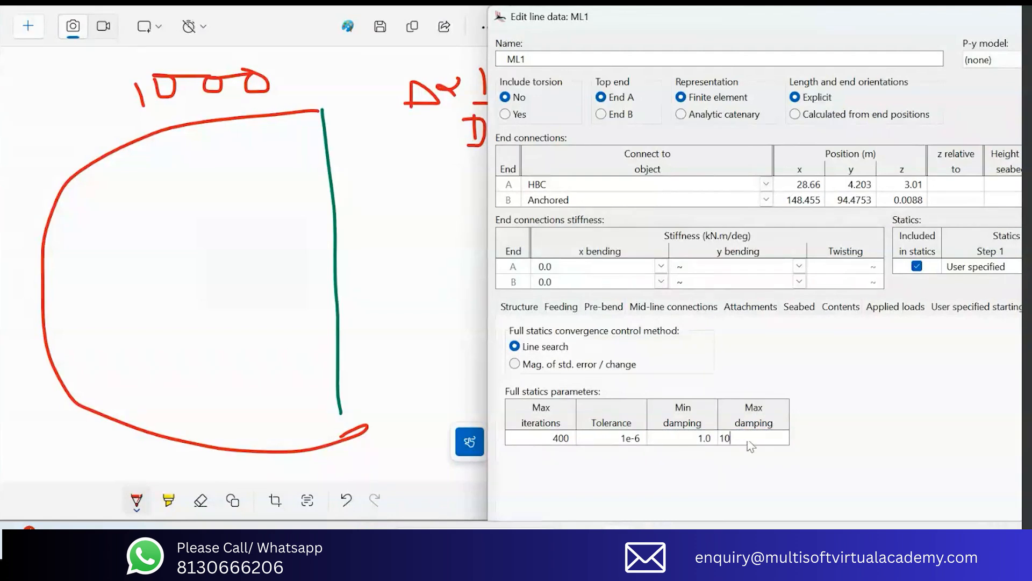
key("Return")
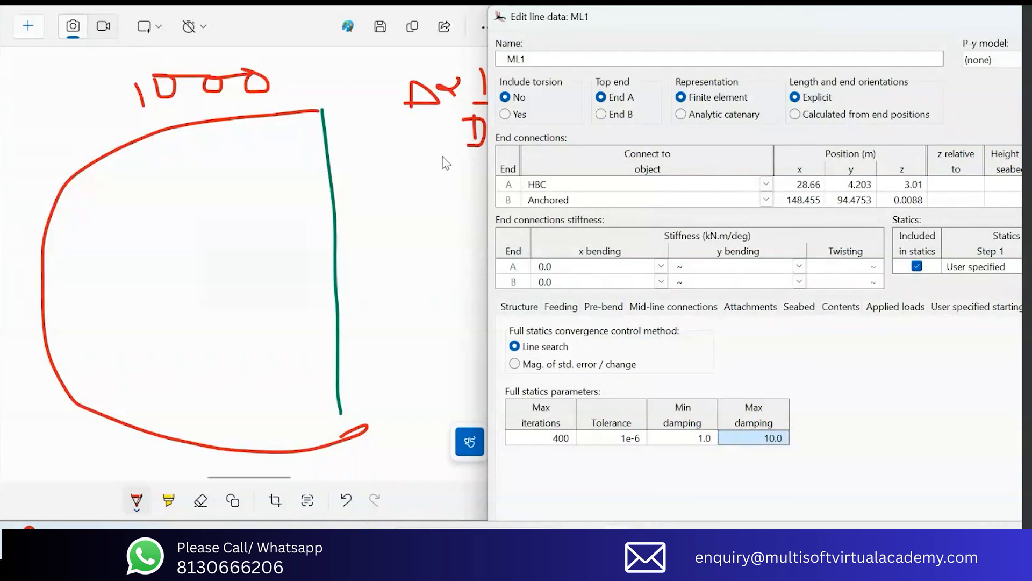
Step: Draw a second red curve well inside the wide one and mark the gap with a double-headed arrow labelled "Δ1"
left_click(421, 221)
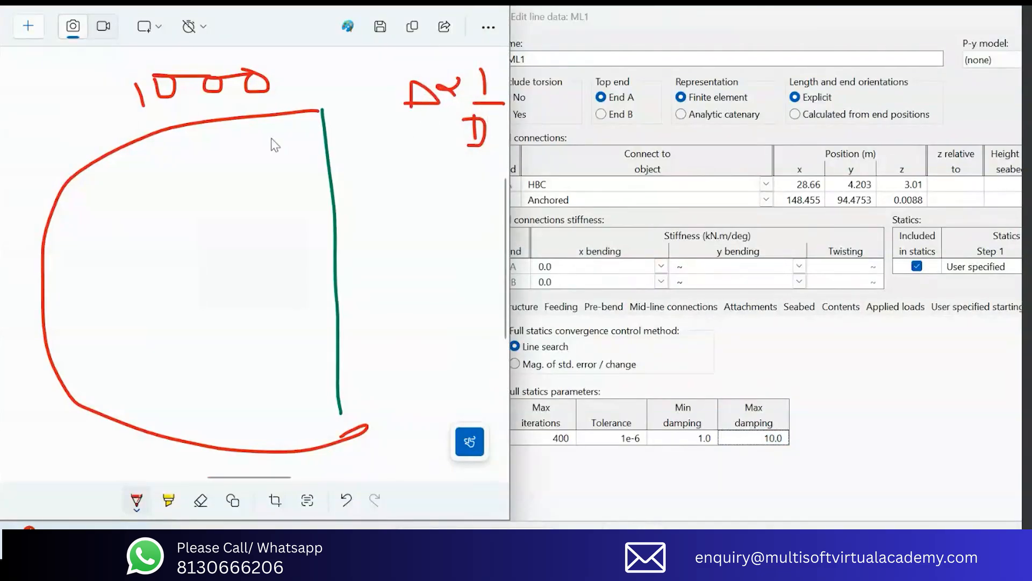
mouse_move(319, 113)
left_mouse_down()
mouse_move(178, 206)
mouse_move(161, 351)
mouse_move(332, 446)
left_mouse_up()
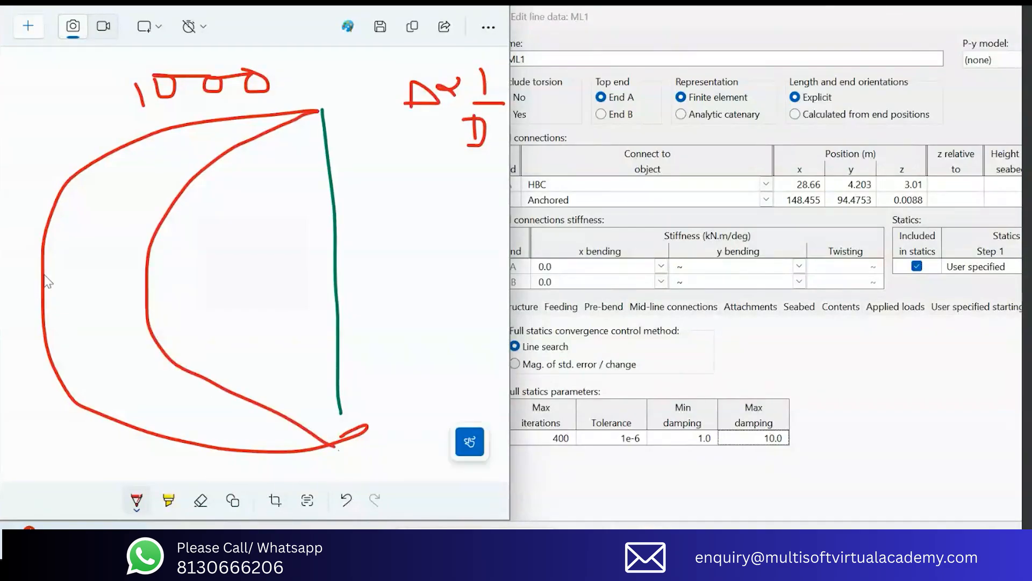
mouse_move(43, 277)
left_mouse_down()
mouse_move(141, 275)
mouse_move(129, 269)
mouse_move(132, 280)
left_mouse_up()
left_click_drag(54, 267, 55, 279)
mouse_move(85, 230)
left_mouse_down()
mouse_move(82, 250)
mouse_move(87, 227)
mouse_move(114, 257)
left_mouse_up()
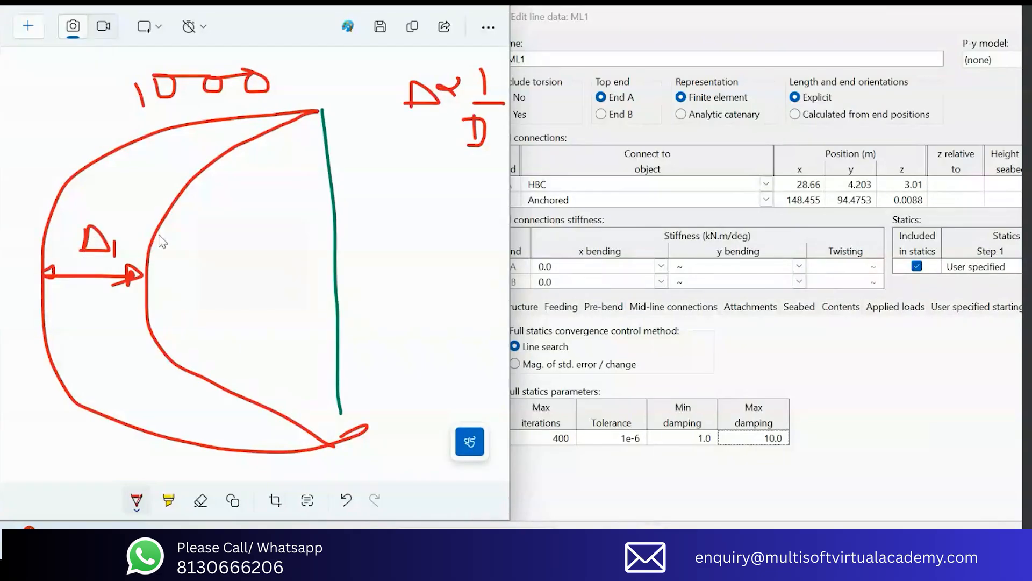
Step: Label the inner red curve "100"
left_click_drag(175, 225, 175, 243)
mouse_move(198, 226)
left_mouse_down()
mouse_move(186, 242)
mouse_move(216, 221)
left_mouse_up()
mouse_move(216, 221)
left_mouse_down()
mouse_move(216, 243)
mouse_move(224, 225)
left_mouse_up()
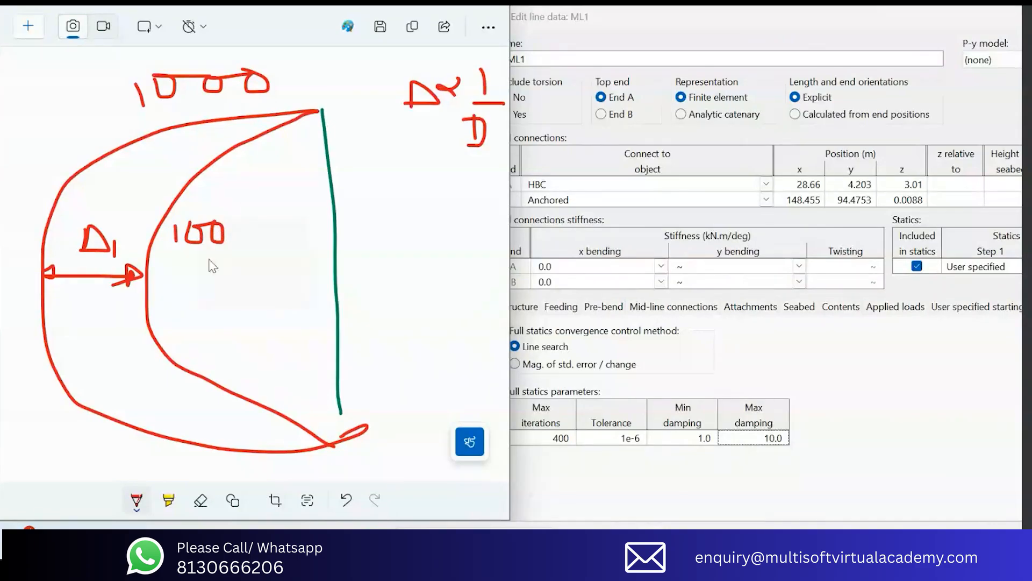
Step: Set ML1's full statics min damping to 100 and max damping to 1000
left_click(692, 438)
type("100")
key("Return")
left_click(740, 441)
type("1000")
key("Return")
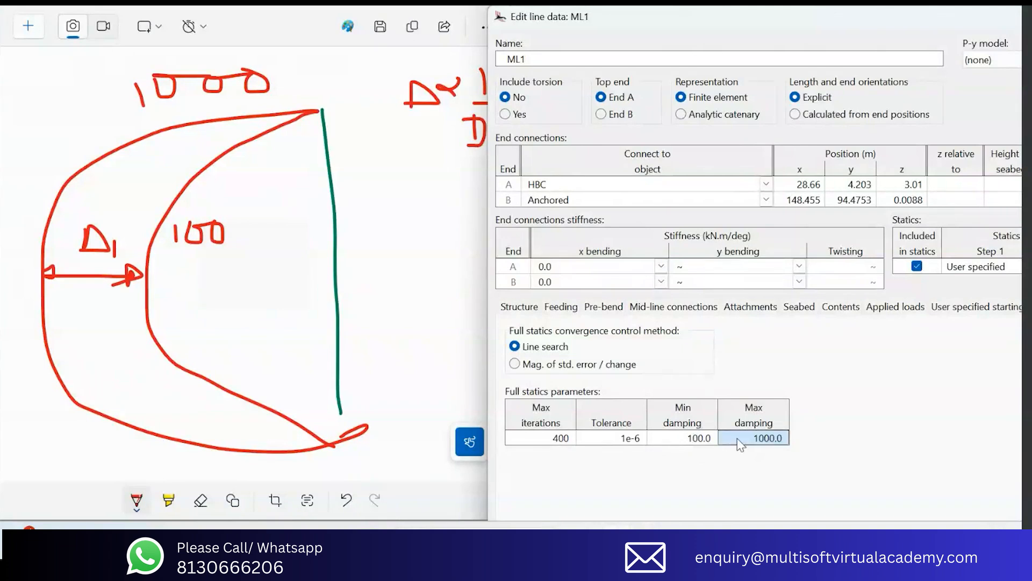
Step: Review the damping values, and draw a red curve just inside the outer one, labelled "900" with its small gap marked "Δ"
left_click(414, 88)
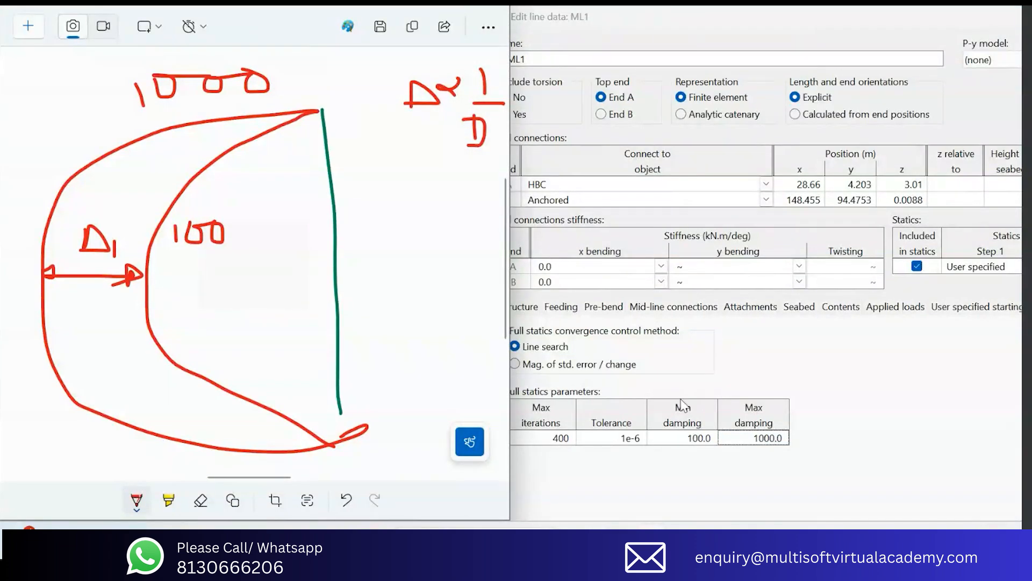
left_click_drag(687, 441, 759, 441)
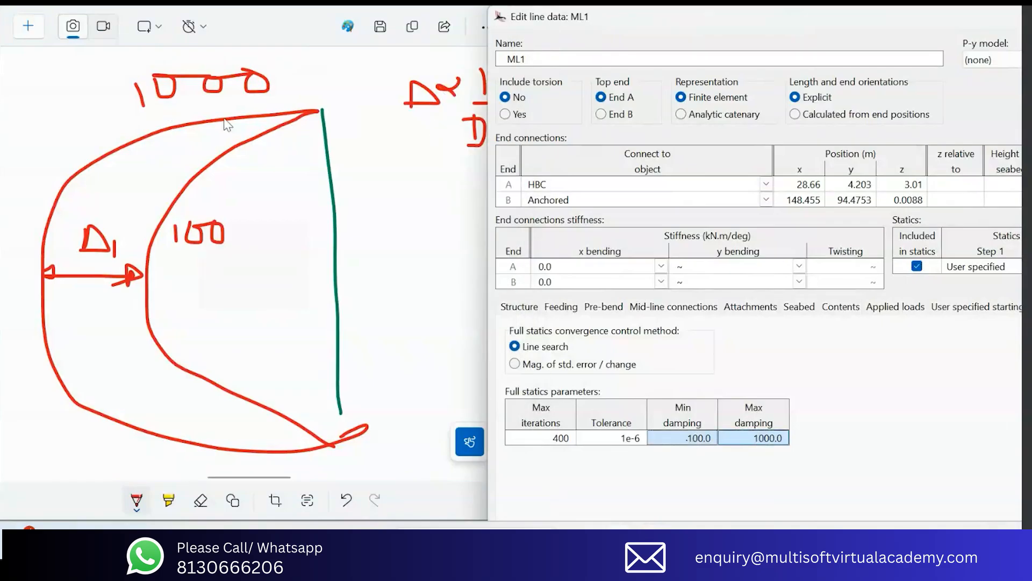
left_click(268, 123)
mouse_move(300, 119)
left_mouse_down()
mouse_move(135, 159)
mouse_move(82, 204)
mouse_move(62, 273)
mouse_move(73, 390)
mouse_move(178, 434)
mouse_move(323, 445)
left_mouse_up()
mouse_move(48, 228)
left_mouse_down()
mouse_move(74, 223)
mouse_move(48, 127)
mouse_move(100, 151)
mouse_move(129, 127)
mouse_move(138, 145)
left_mouse_up()
left_click_drag(42, 273, 143, 275)
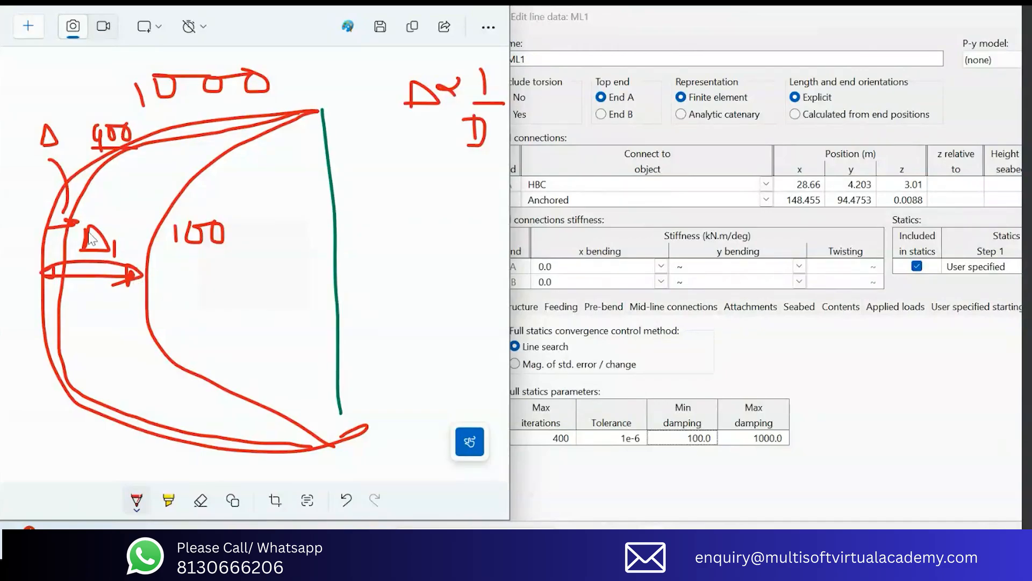
Step: Draw a red horizontal line from the outer curve to the green line and retrace the Δ1 arrow
left_click_drag(60, 223, 329, 223)
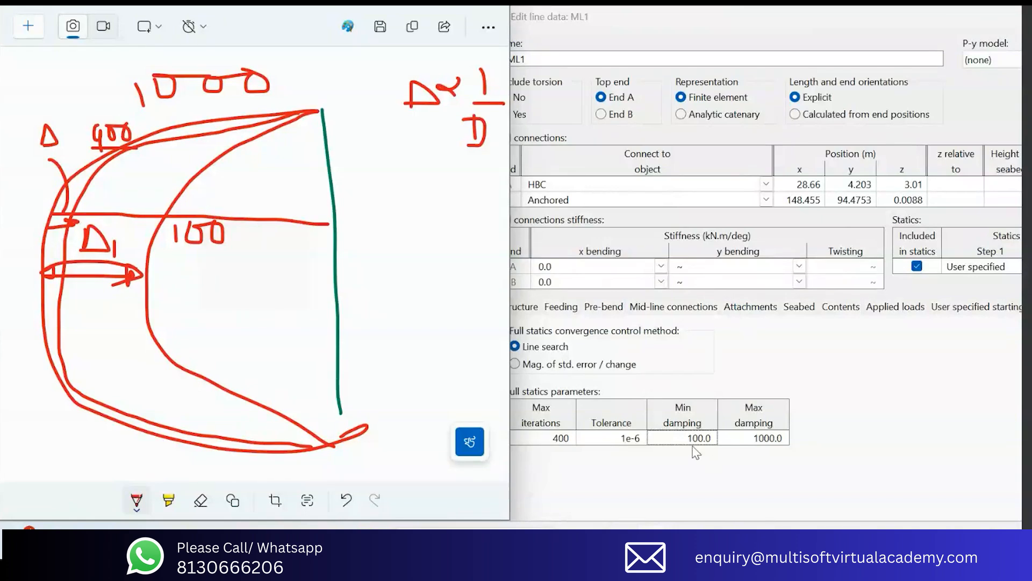
left_click(692, 438)
left_click(57, 262)
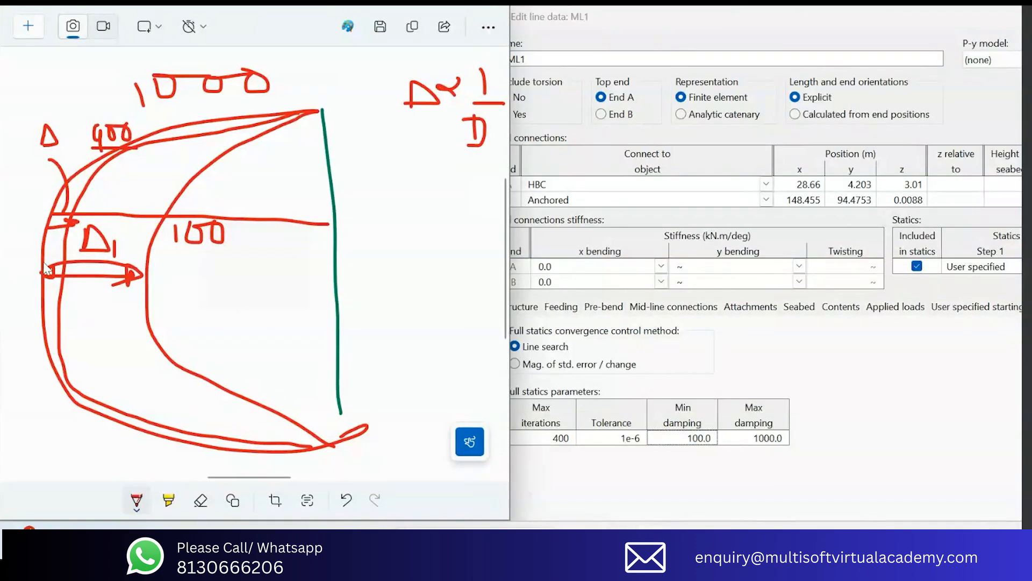
left_click_drag(37, 271, 131, 279)
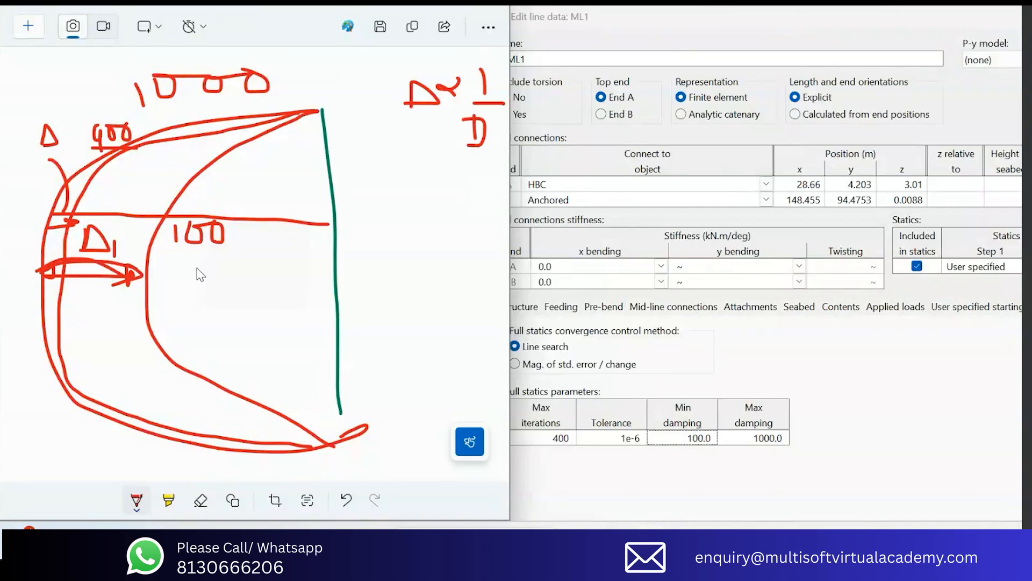
Step: Return ML1's full statics damping to a minimum of 1 and a maximum of 10
left_click(694, 439)
type("1")
key("Return")
left_click(774, 438)
type("10")
key("Return")
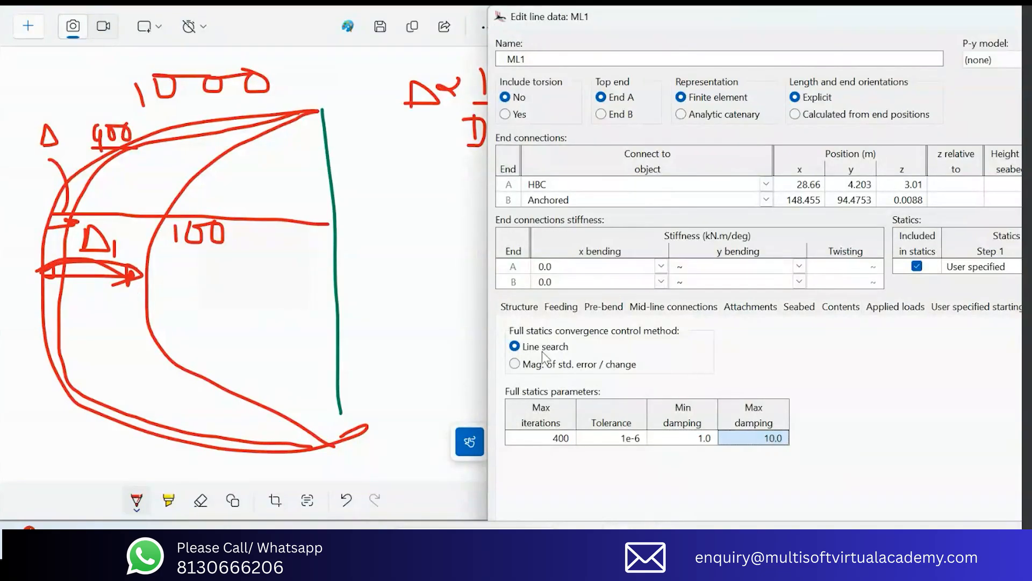
Step: Draw a series of red curves between the green line's ends, stepping across to its far side, with short labels beside them
left_click(50, 273)
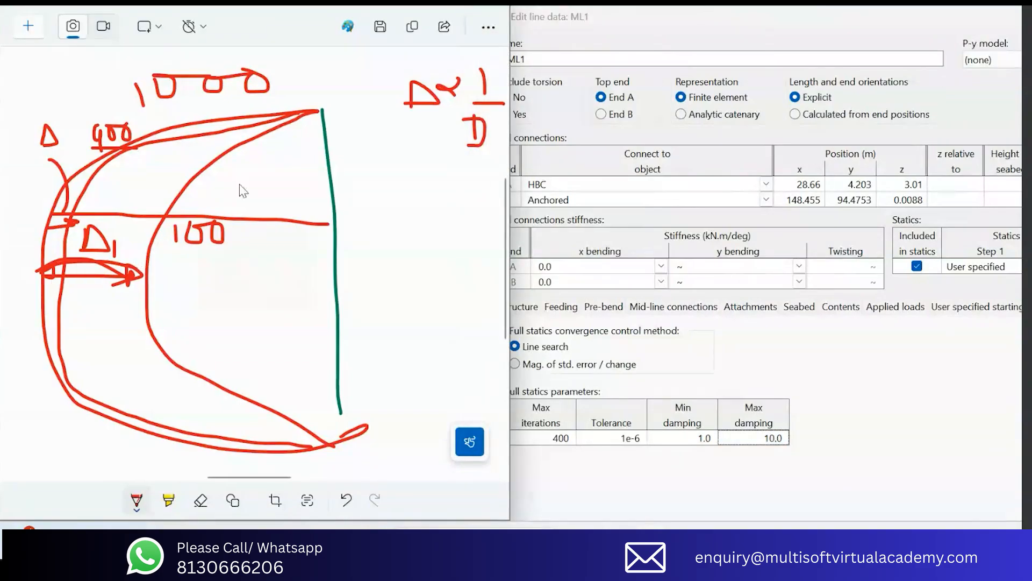
mouse_move(319, 112)
left_mouse_down()
mouse_move(277, 299)
mouse_move(318, 445)
left_mouse_up()
mouse_move(267, 289)
left_mouse_down()
mouse_move(278, 322)
mouse_move(297, 311)
mouse_move(291, 286)
left_mouse_up()
mouse_move(322, 111)
left_mouse_down()
mouse_move(386, 430)
mouse_move(352, 430)
left_mouse_up()
left_click_drag(424, 273, 453, 275)
left_click_drag(464, 253, 488, 238)
left_click_drag(323, 112, 343, 460)
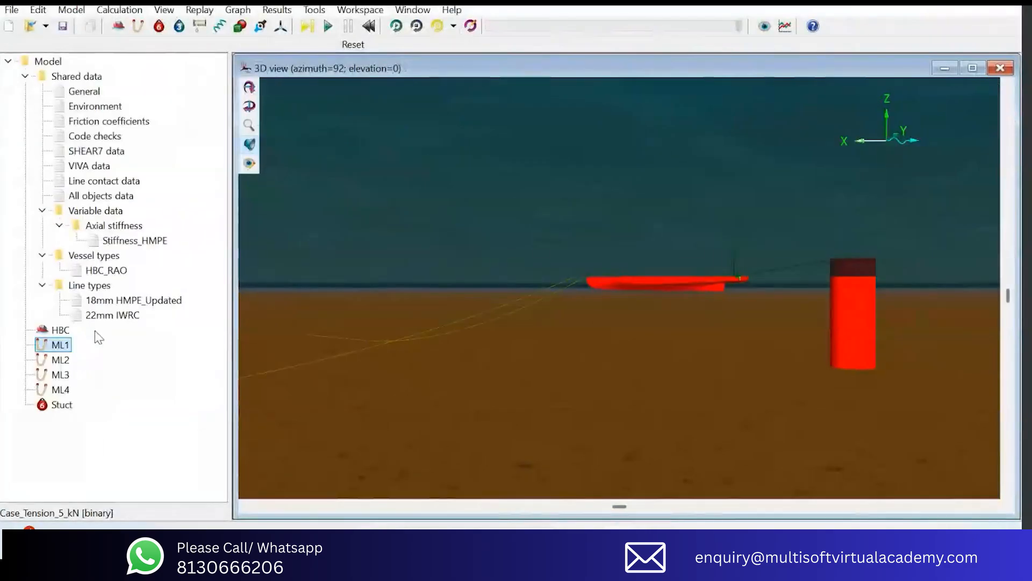
Step: Bring up the hand-drawn statics steps sketch in Snipping Tool and underline the "st 2" label in red
left_click(654, 542)
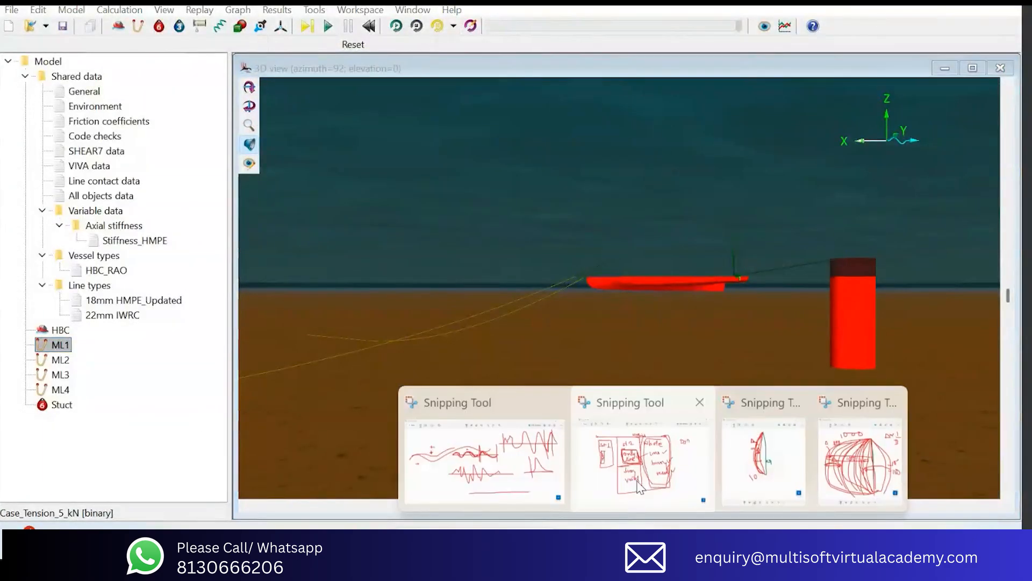
left_click(635, 460)
mouse_move(381, 189)
left_mouse_down()
mouse_move(462, 192)
mouse_move(363, 152)
mouse_move(359, 193)
mouse_move(424, 182)
left_mouse_up()
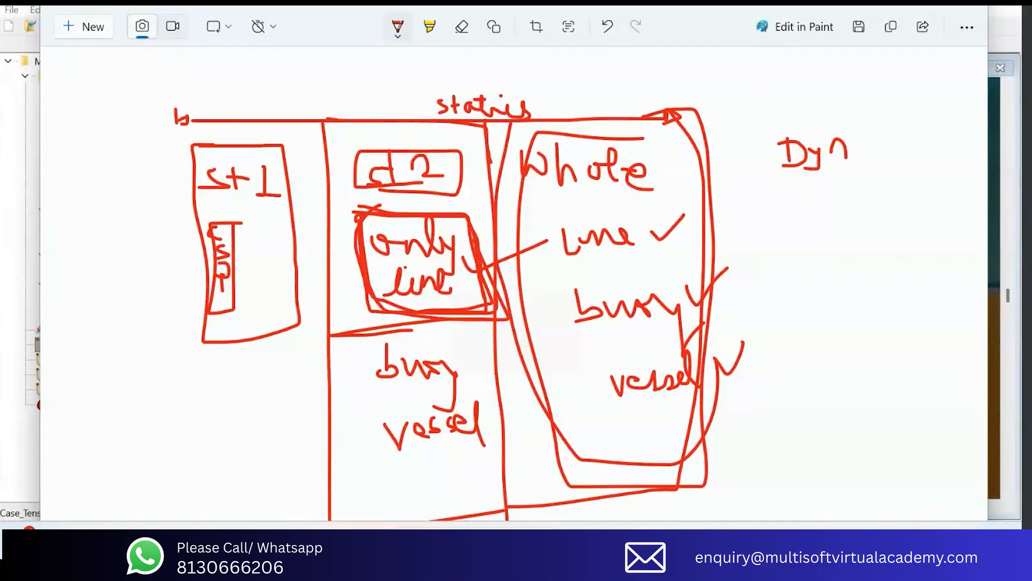
Step: Close ML1's line data in OrcaFlex, open the general data and highlight the whole system statics convergence parameters from max iterations to min damping
key("alt+Tab")
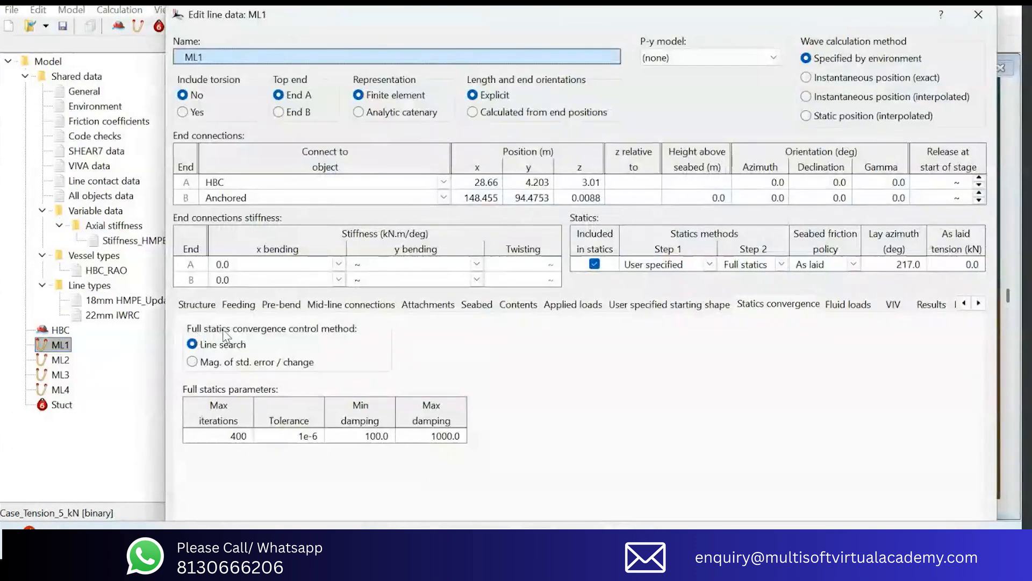
left_click(978, 16)
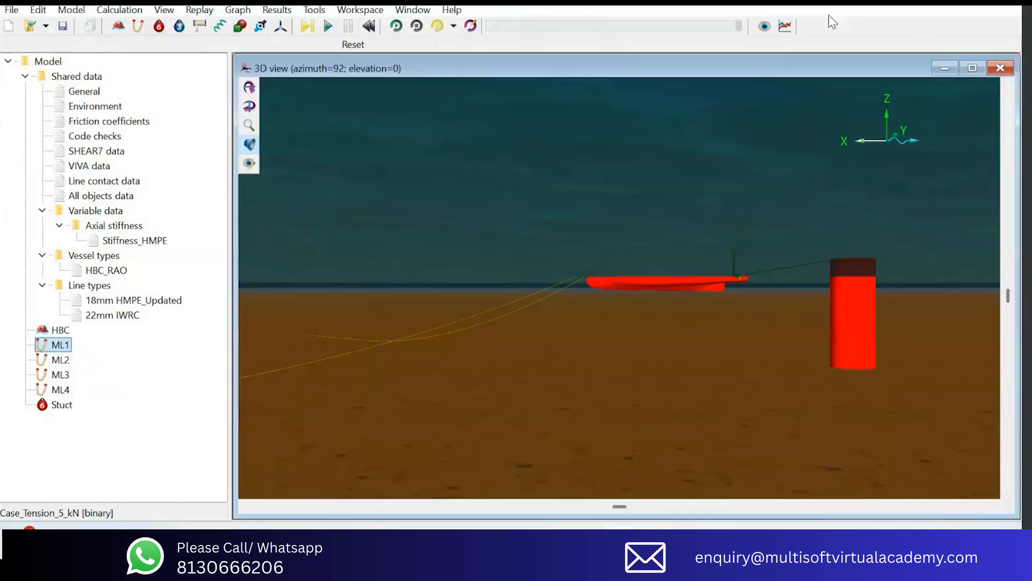
left_click(75, 92)
double_click(75, 92)
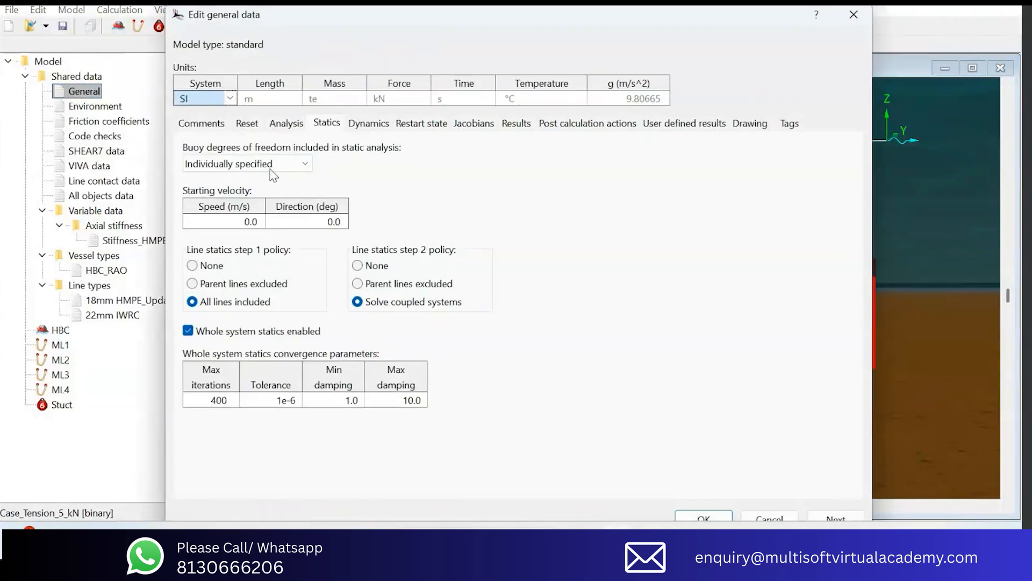
left_click_drag(204, 401, 344, 401)
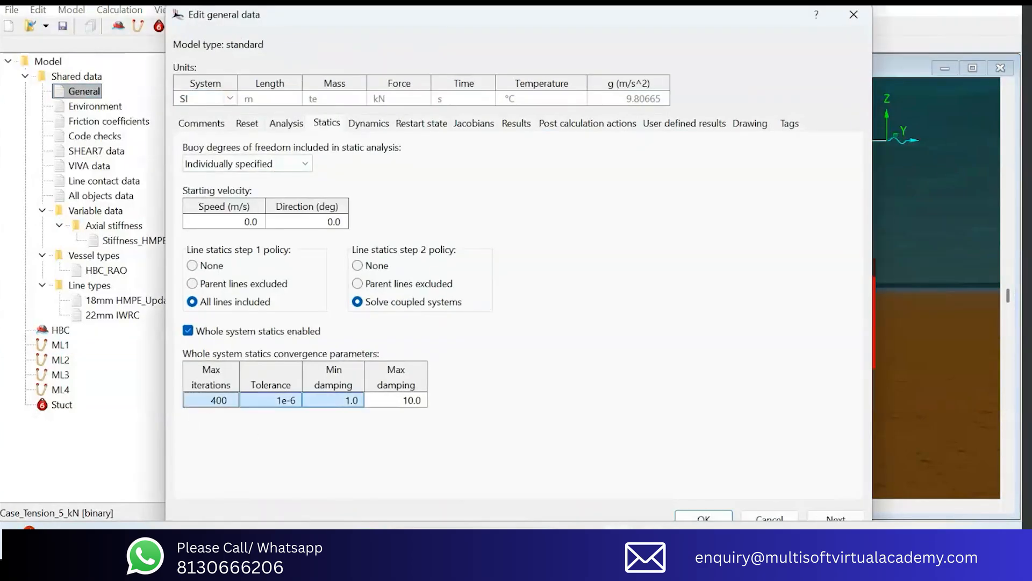
Step: Switch to the OrcaFlex help and highlight the None and Solve coupled systems descriptions under Line statics step 2 policy
mouse_move(619, 539)
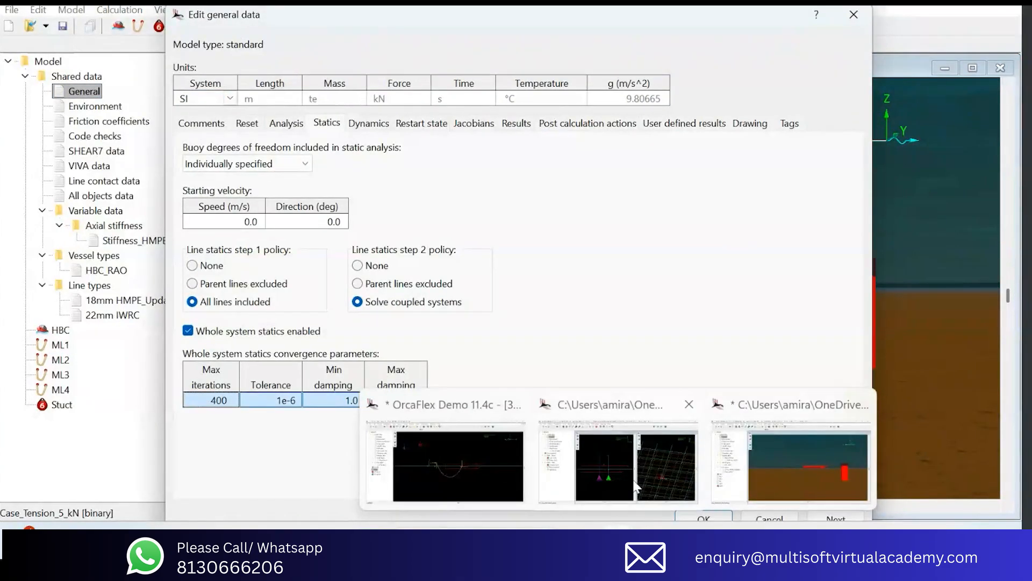
left_click(477, 450)
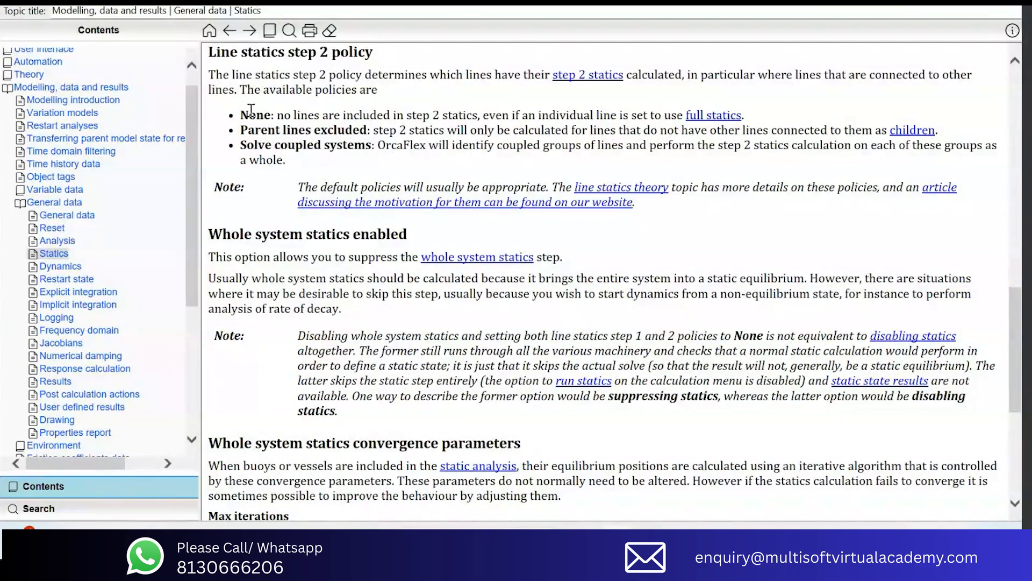
left_click_drag(277, 116, 463, 117)
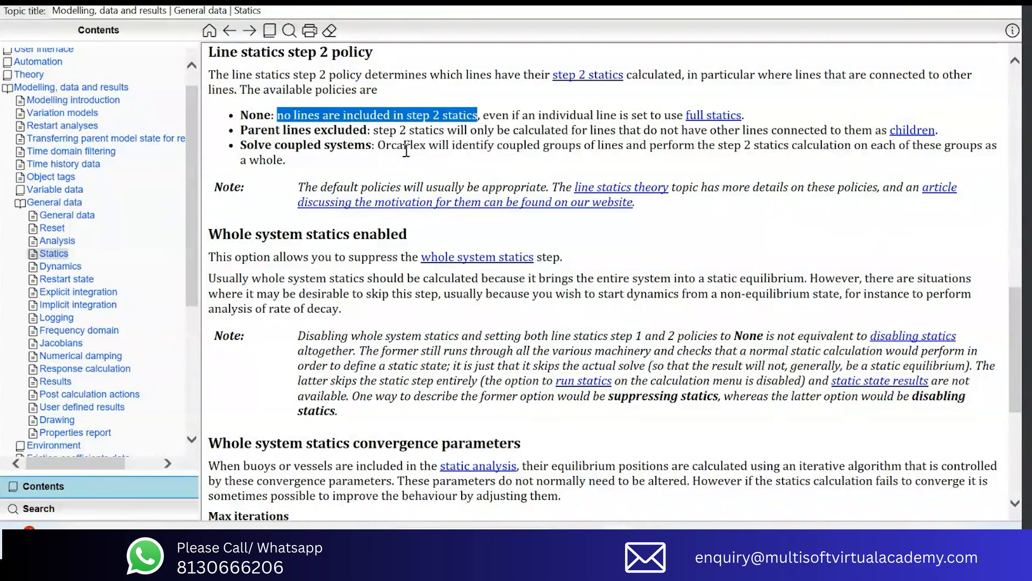
left_click_drag(379, 146, 626, 155)
left_click(603, 151)
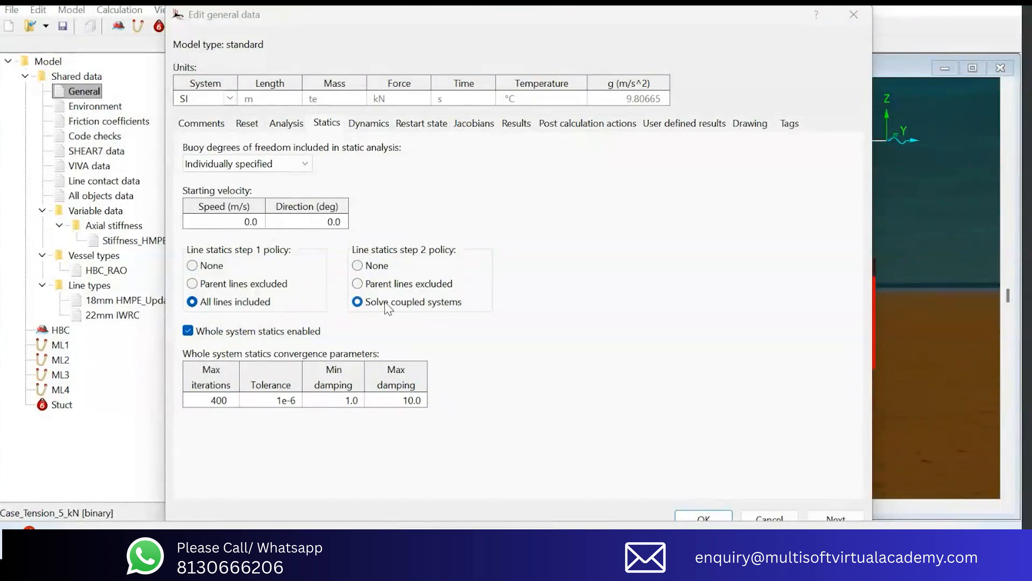
Step: Check the step 2 policy in the general data, and highlight "coupled groups of lines" in the help before clearing the highlight
left_click(522, 294)
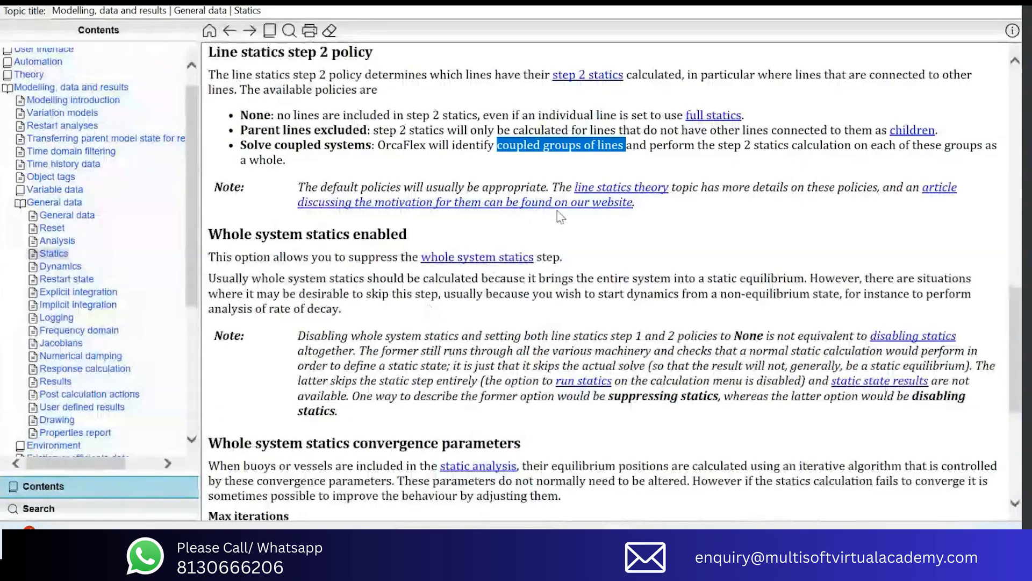
left_click(627, 149)
left_click_drag(628, 148, 494, 148)
left_click(530, 172)
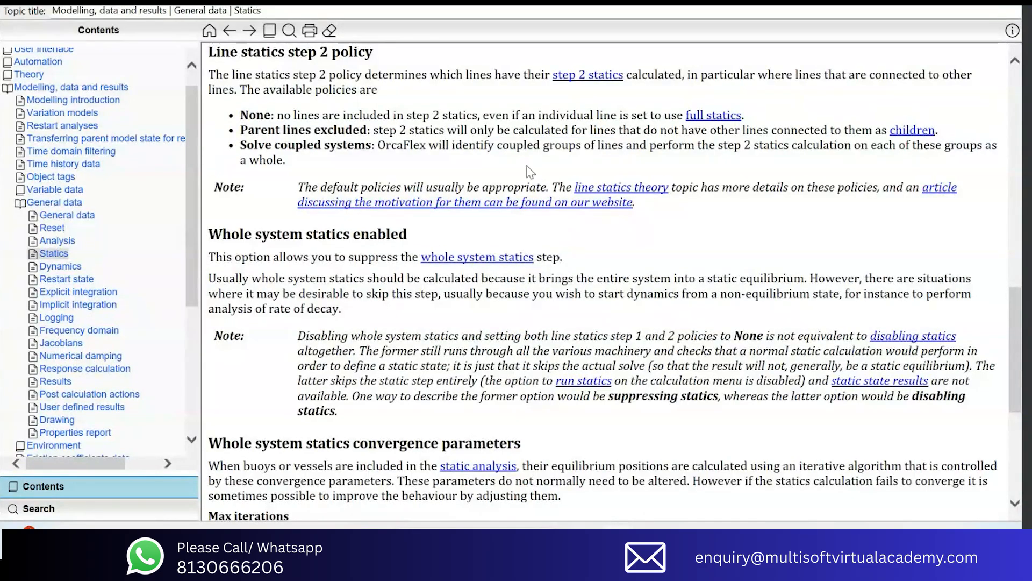